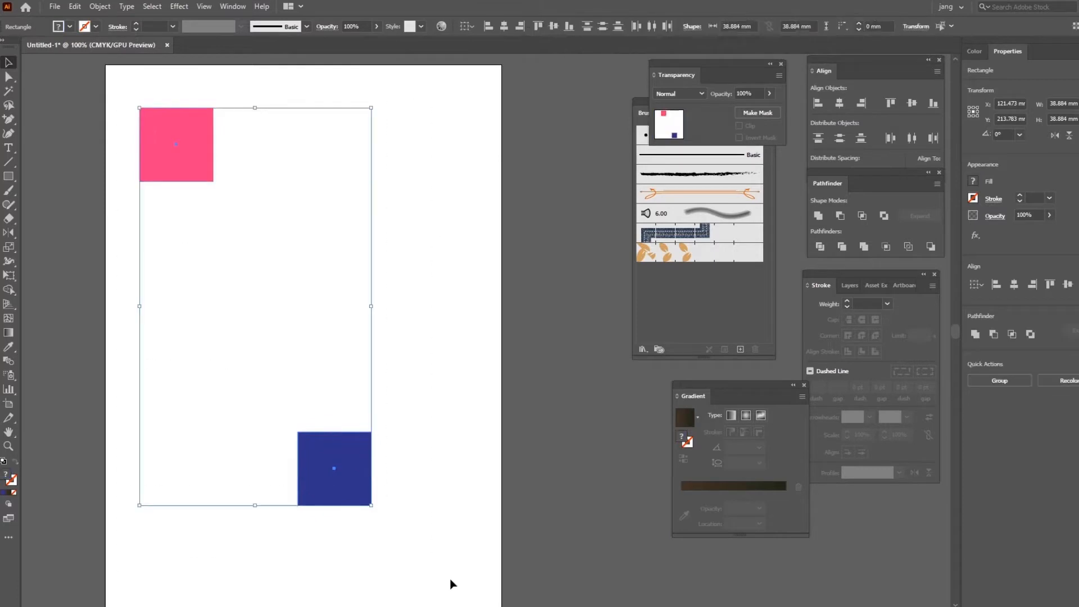
Set the blend options for the selected pink and blue squares to 20 specified steps.
{"action": "left_click", "coordinate": [100, 7]}
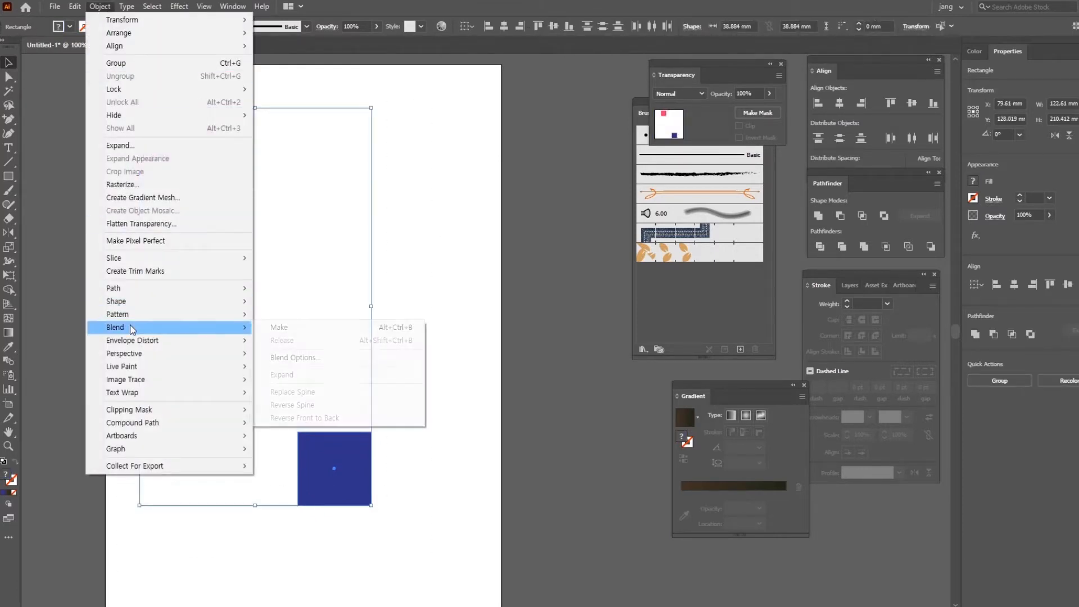
{"action": "mouse_move", "coordinate": [129, 327]}
{"action": "left_click", "coordinate": [335, 359]}
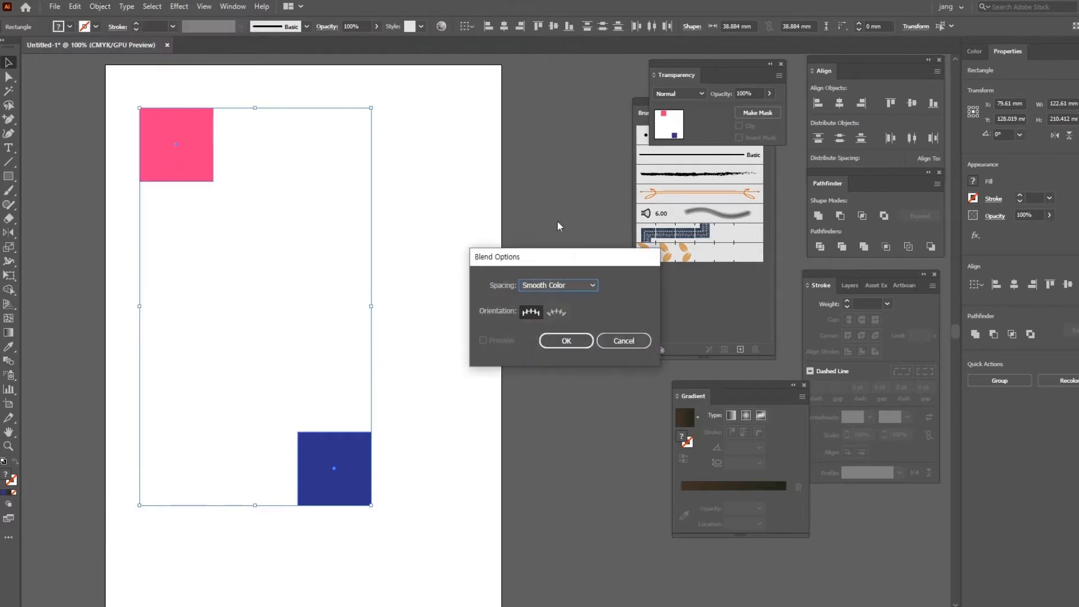
{"action": "left_click", "coordinate": [567, 285]}
{"action": "left_click", "coordinate": [568, 309]}
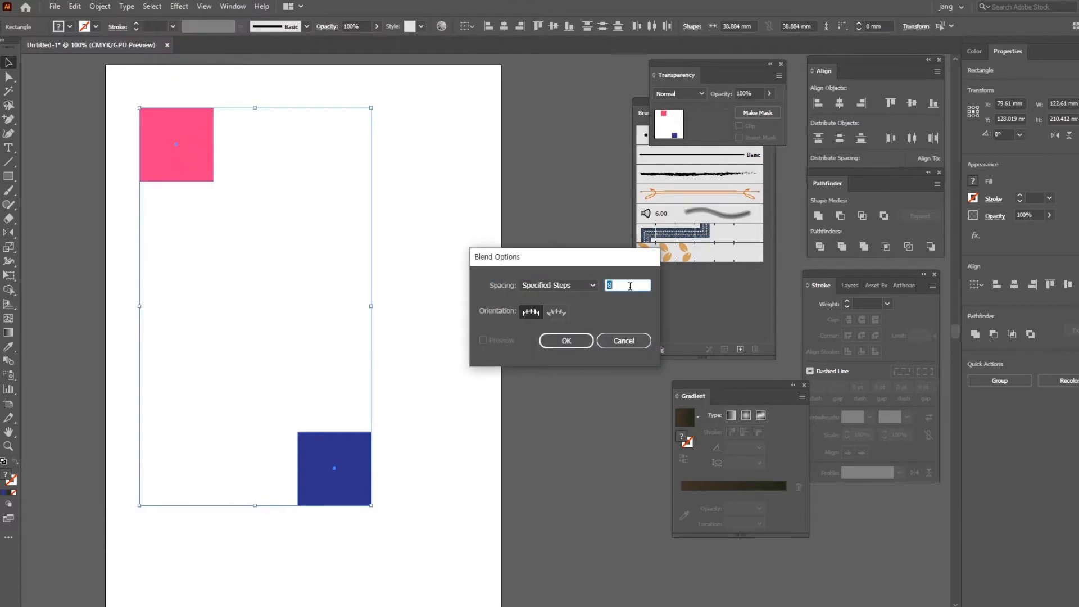
{"action": "type", "text": "20"}
{"action": "left_click", "coordinate": [572, 338]}
Make a blend between the pink and blue squares and move it partly past the artboard's left edge.
{"action": "left_click", "coordinate": [101, 7]}
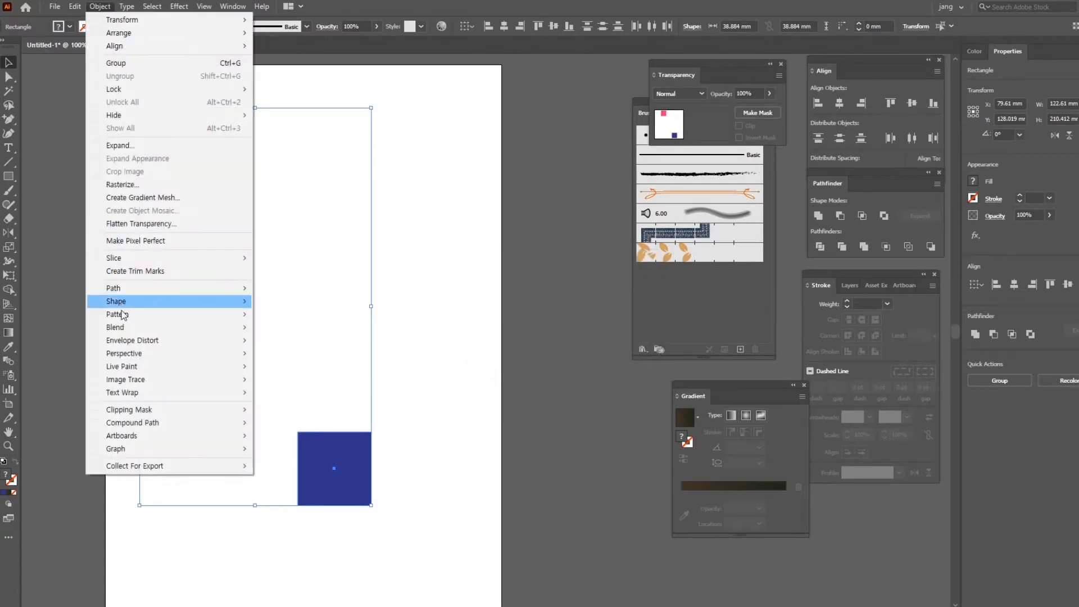
{"action": "mouse_move", "coordinate": [231, 327]}
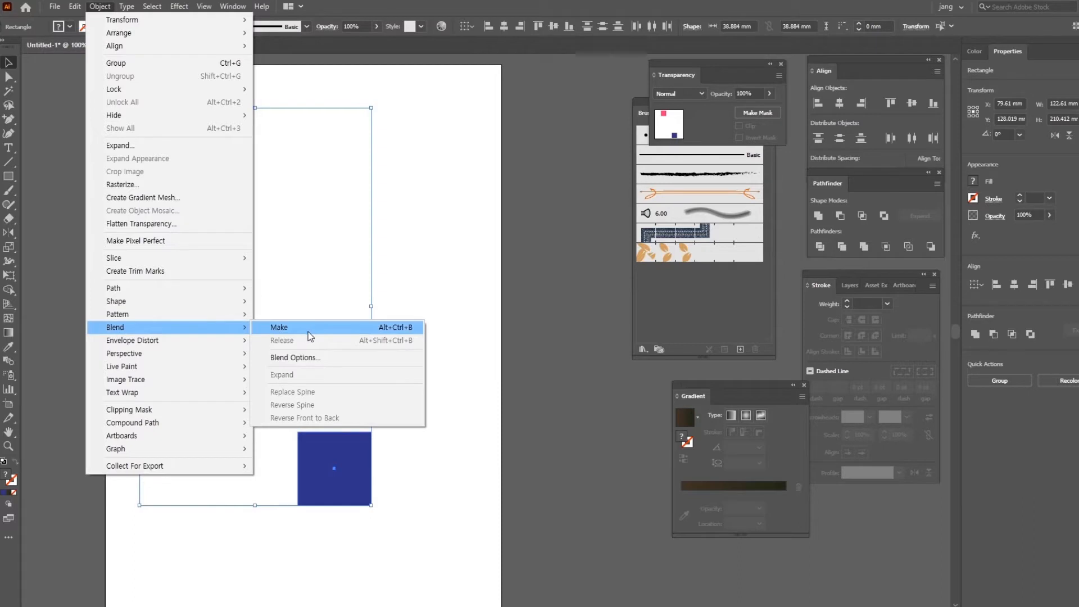
{"action": "left_click", "coordinate": [276, 328]}
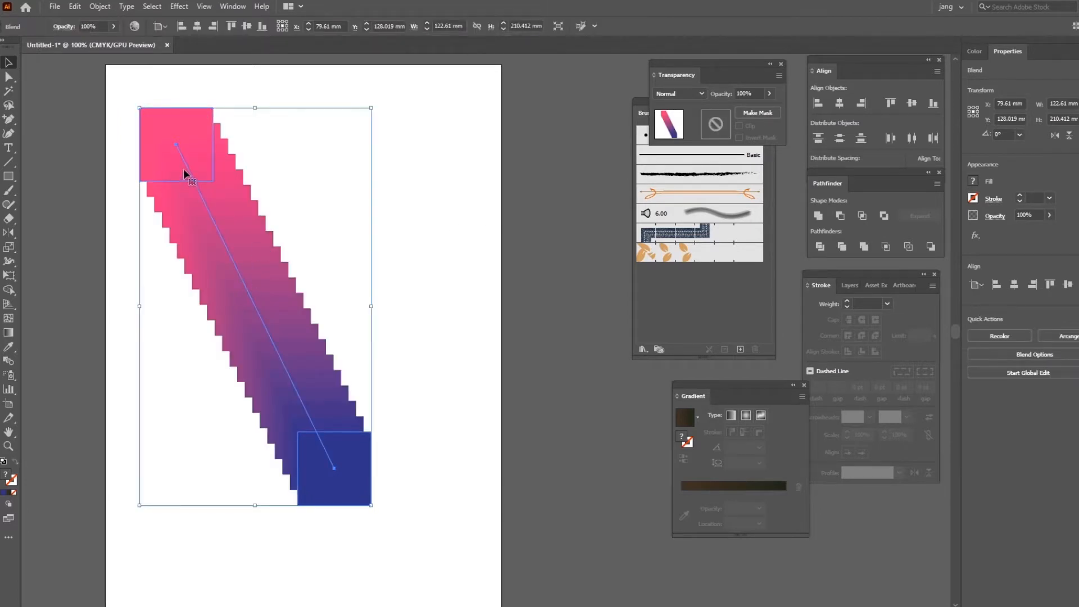
{"action": "left_click_drag", "start_coordinate": [187, 167], "coordinate": [68, 204]}
{"action": "left_click", "coordinate": [391, 306]}
{"action": "left_click_drag", "start_coordinate": [308, 176], "coordinate": [326, 227]}
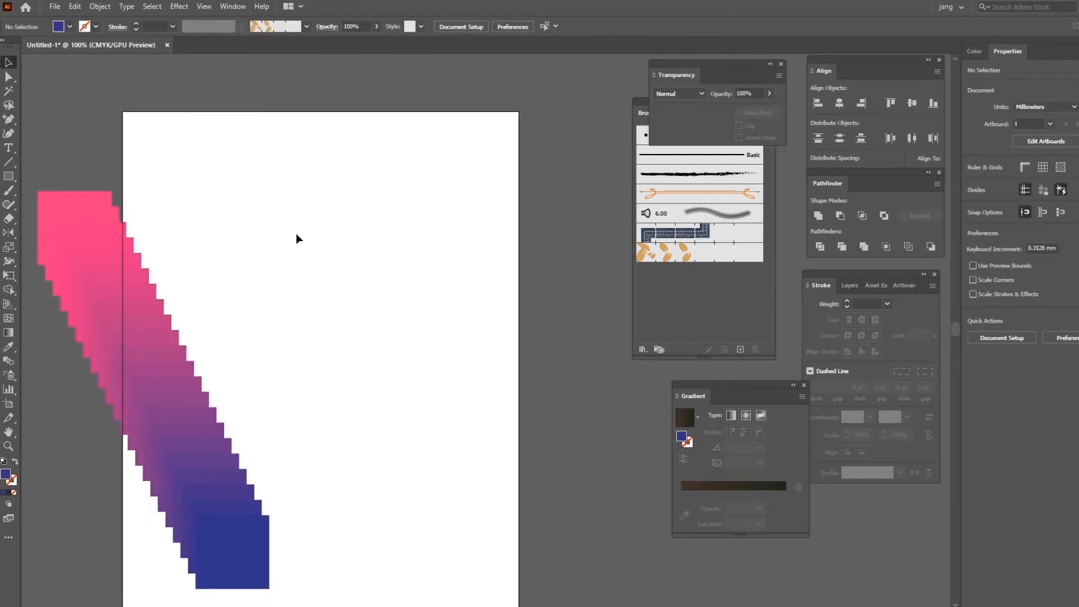
{"action": "left_click", "coordinate": [9, 176]}
{"action": "left_click_drag", "start_coordinate": [264, 131], "coordinate": [360, 226]}
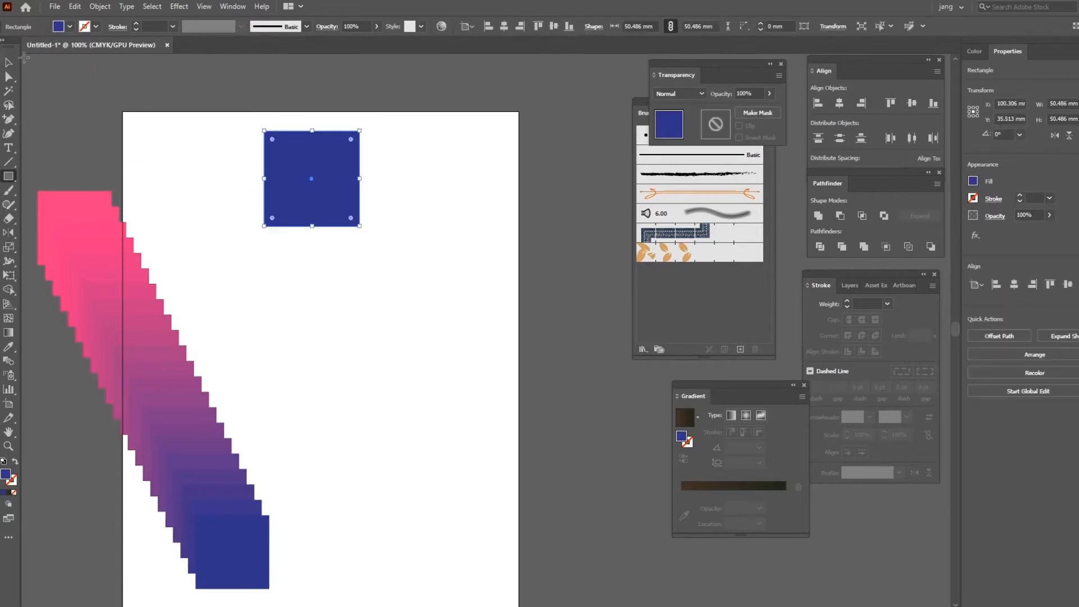
{"action": "left_click", "coordinate": [70, 26]}
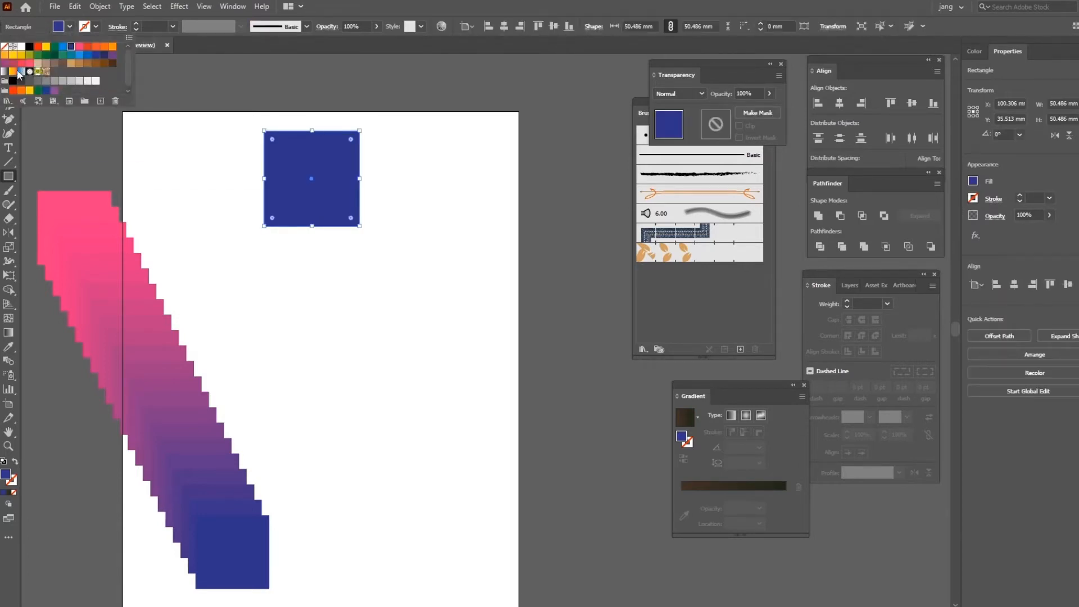
{"action": "left_click", "coordinate": [34, 91]}
{"action": "key", "text": "Escape"}
{"action": "left_click", "coordinate": [8, 62]}
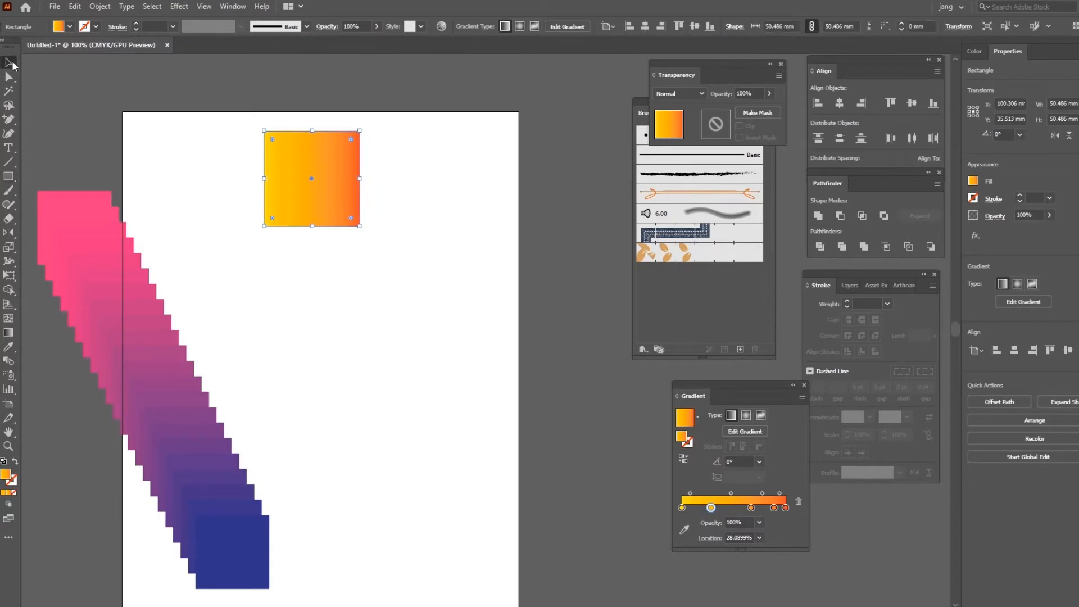
{"action": "left_click", "coordinate": [434, 260]}
{"action": "left_click_drag", "start_coordinate": [364, 197], "coordinate": [445, 414]}
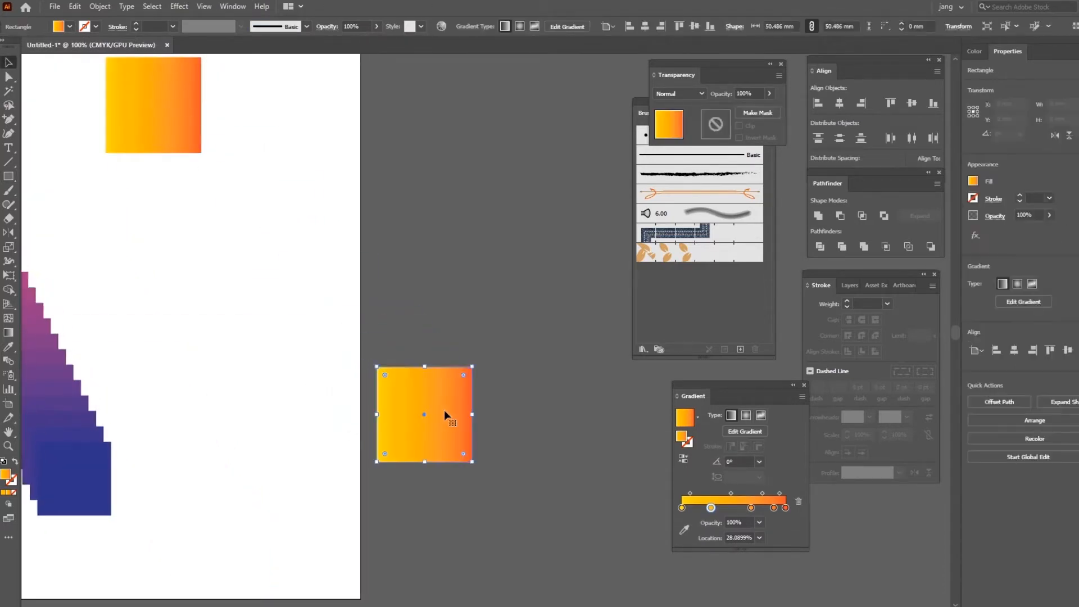
{"action": "key", "text": "ctrl+z"}
{"action": "key", "text": "ctrl+z"}
{"action": "key", "text": "ctrl+z"}
{"action": "key", "text": "ctrl+z"}
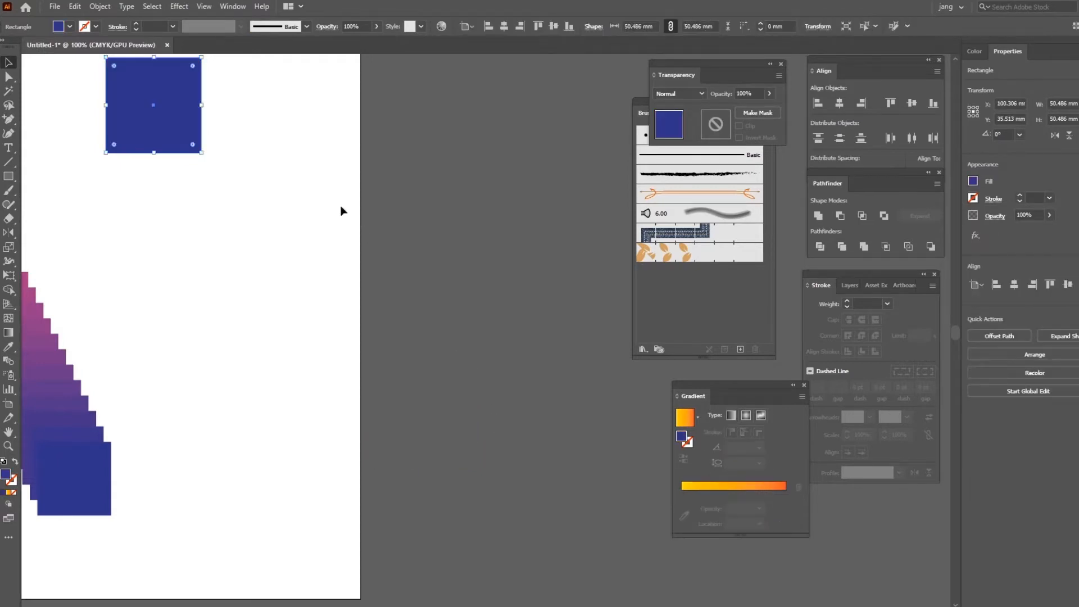
{"action": "key", "text": "ctrl+z"}
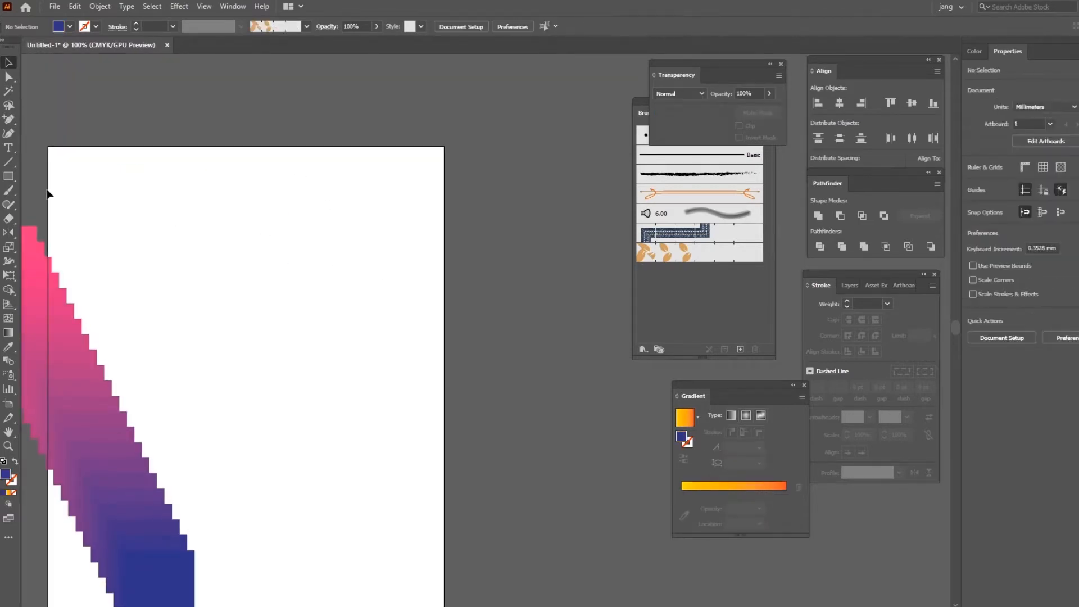
Draw a circle about 67 mm in diameter on the artboard and fill it with the white-to-black linear gradient.
{"action": "left_click_drag", "start_coordinate": [14, 174], "coordinate": [53, 202]}
{"action": "left_click_drag", "start_coordinate": [184, 184], "coordinate": [311, 312]}
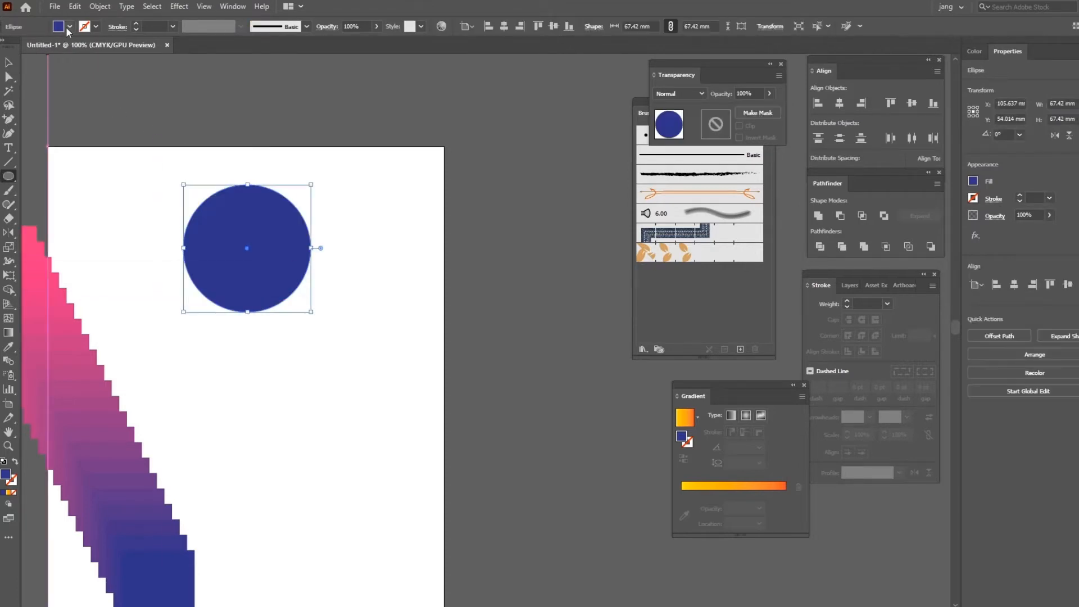
{"action": "left_click", "coordinate": [68, 27]}
{"action": "left_click", "coordinate": [7, 72]}
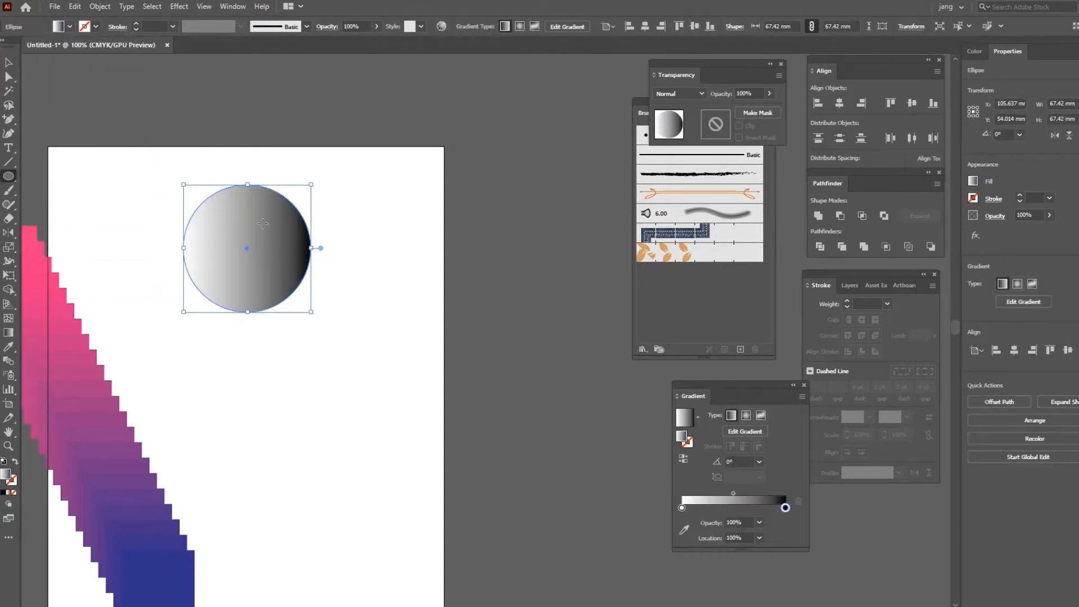
Recolour the circle's gradient with a red-orange start stop and a dark blue end stop.
{"action": "left_click", "coordinate": [682, 508]}
{"action": "double_click", "coordinate": [682, 508]}
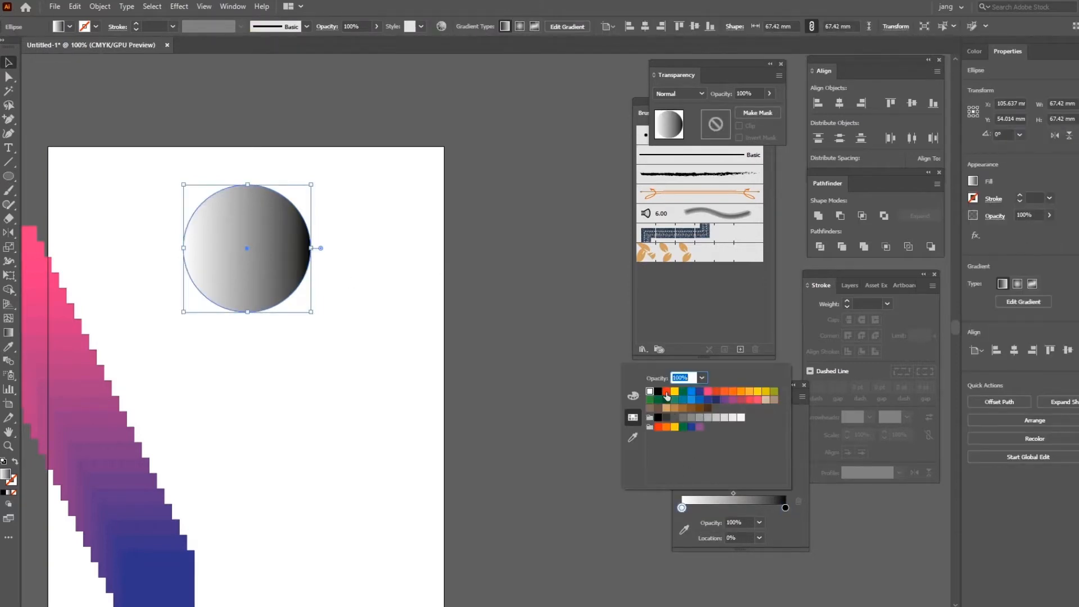
{"action": "left_click", "coordinate": [666, 397]}
{"action": "left_click", "coordinate": [786, 508]}
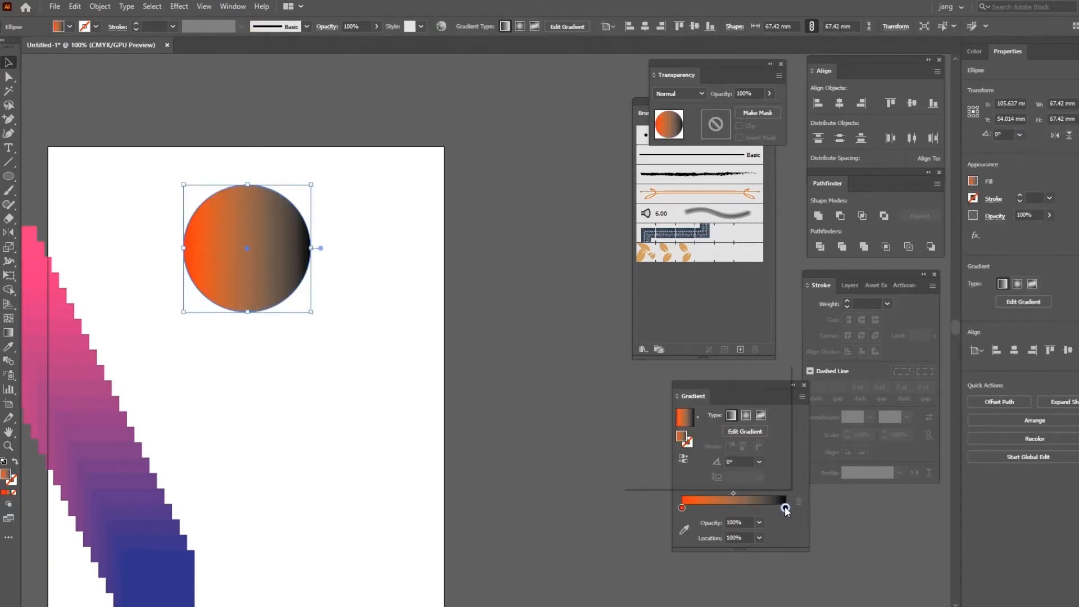
{"action": "double_click", "coordinate": [785, 508]}
{"action": "left_click", "coordinate": [725, 393]}
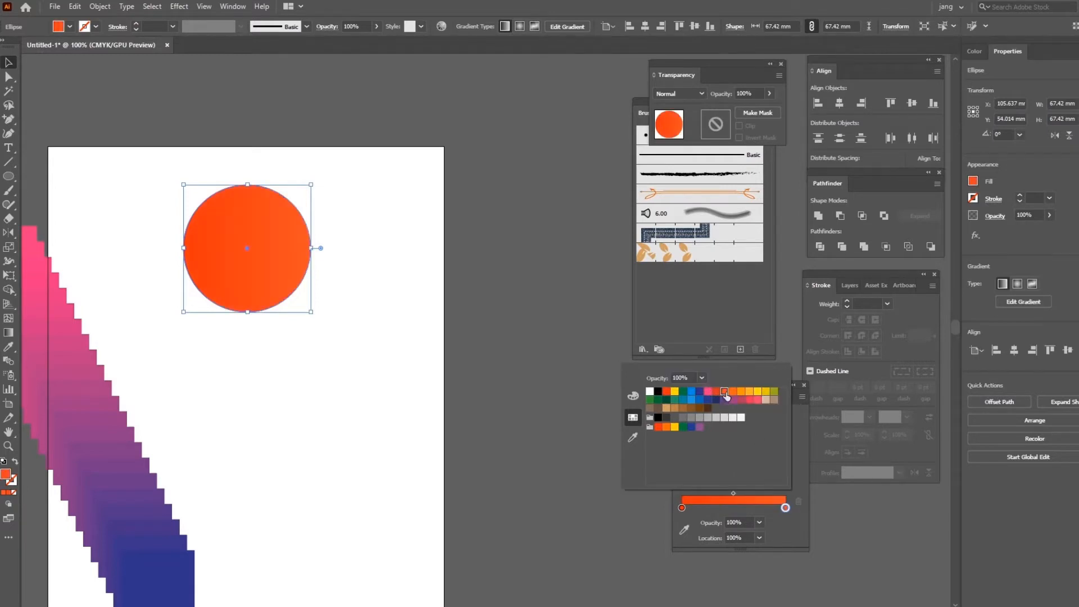
{"action": "left_click", "coordinate": [700, 393]}
{"action": "key", "text": "Escape"}
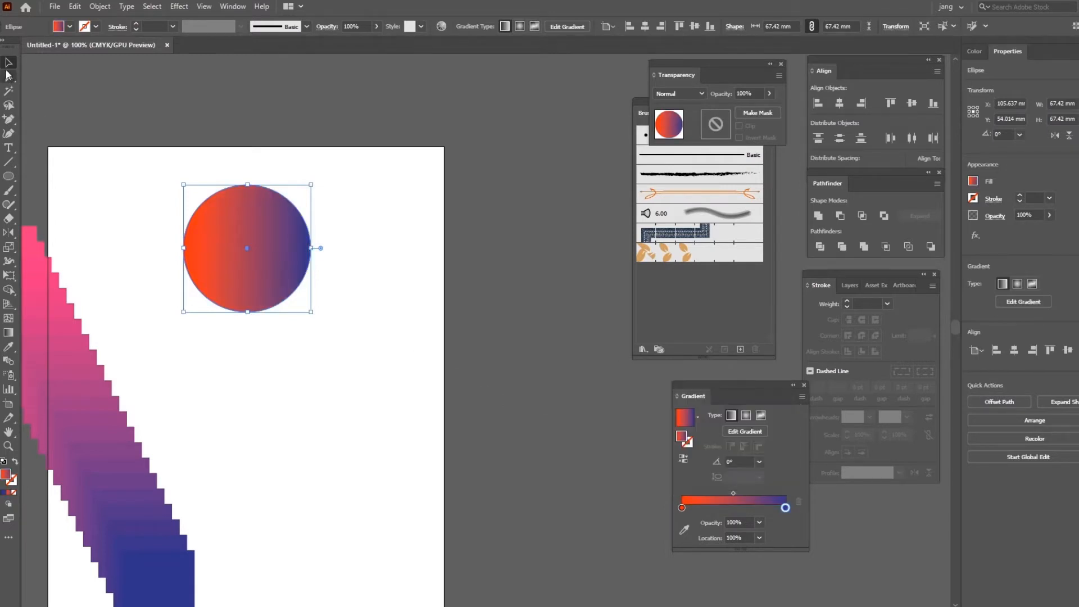
Duplicate the gradient circle and place the copy outside the artboard's lower right side.
{"action": "left_click_drag", "start_coordinate": [594, 333], "coordinate": [521, 271]}
{"action": "left_click_drag", "start_coordinate": [219, 192], "coordinate": [513, 510]}
{"action": "scroll", "coordinate": [602, 528], "scroll_direction": "down", "scroll_amount": 3}
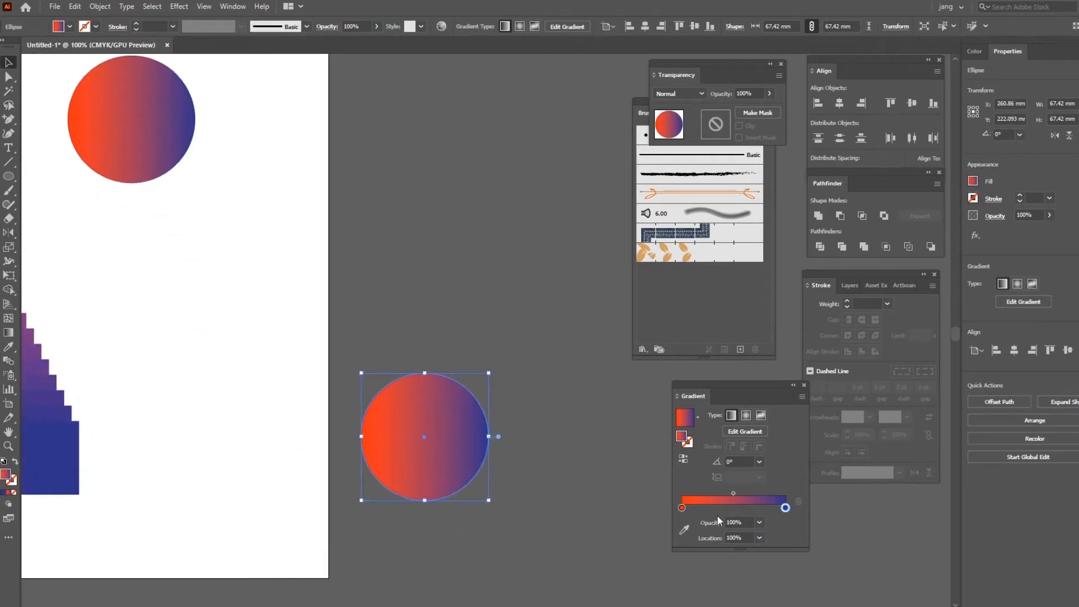
Recolour the copied circle's gradient with a bright blue start stop and a dark green end stop.
{"action": "double_click", "coordinate": [682, 508]}
{"action": "left_click", "coordinate": [691, 392]}
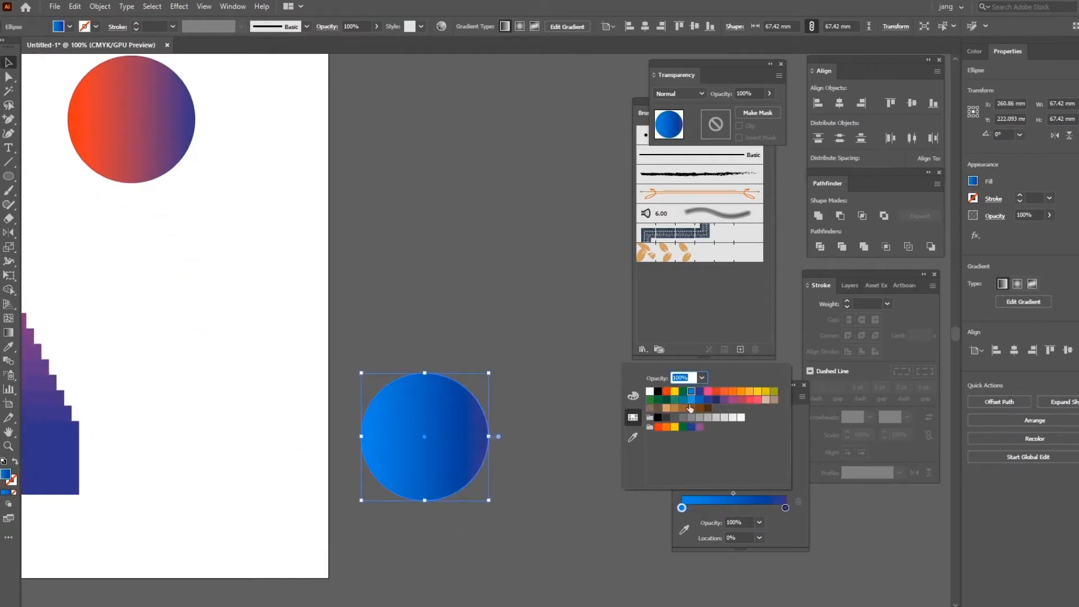
{"action": "left_click", "coordinate": [785, 508]}
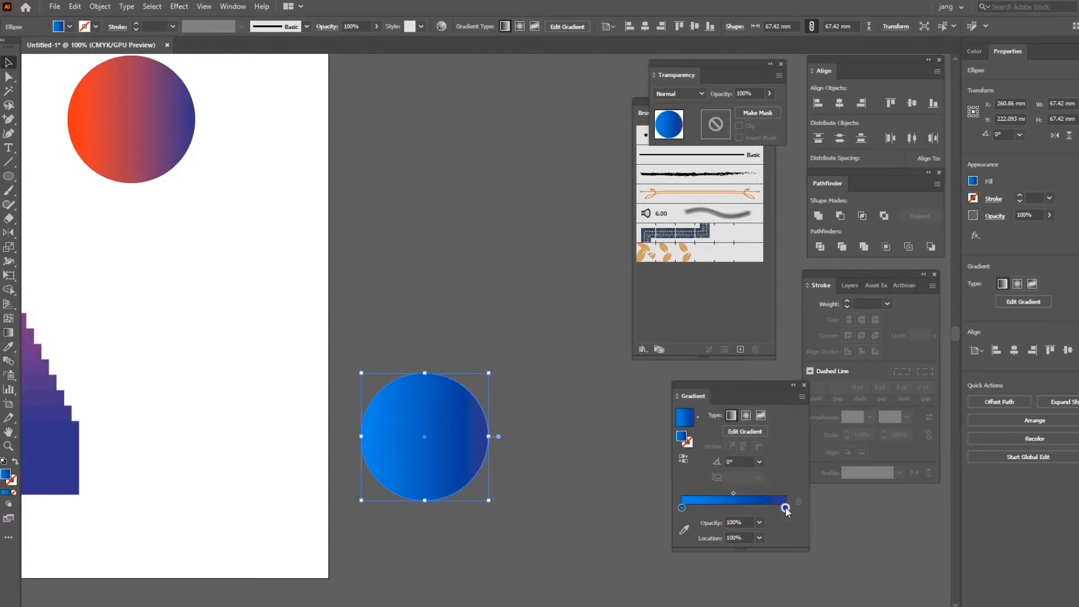
{"action": "double_click", "coordinate": [785, 508]}
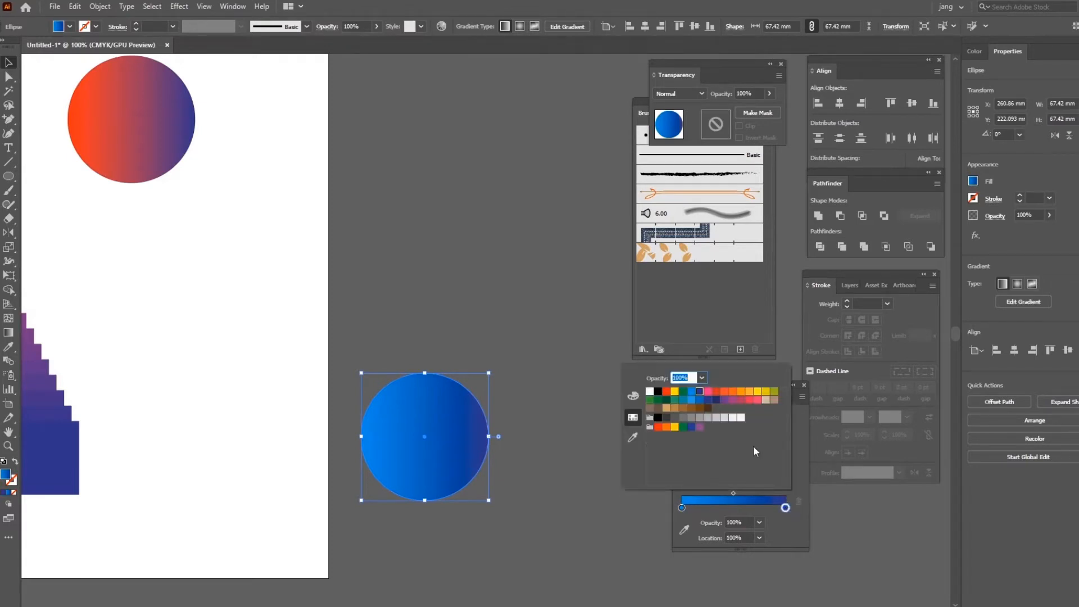
{"action": "left_click", "coordinate": [682, 393]}
{"action": "left_click", "coordinate": [491, 310]}
{"action": "scroll", "coordinate": [460, 260], "scroll_direction": "up", "scroll_amount": 2}
{"action": "scroll", "coordinate": [460, 260], "scroll_direction": "left", "scroll_amount": 2}
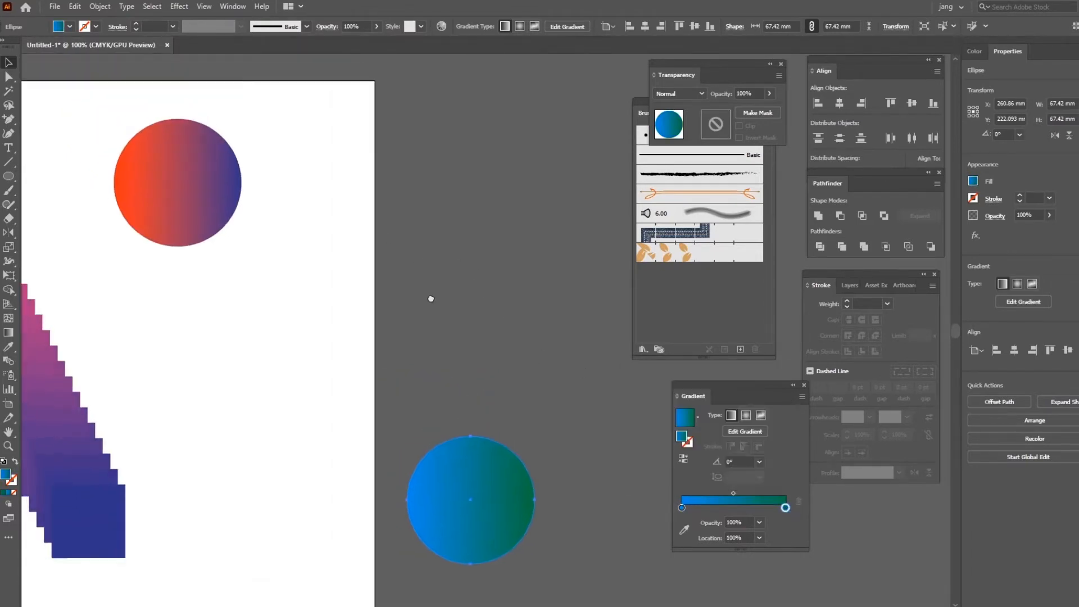
Make a blend between the red-orange gradient circle and the blue-green gradient circle.
{"action": "left_click", "coordinate": [217, 177]}
{"action": "left_click", "coordinate": [488, 521], "text": "shift"}
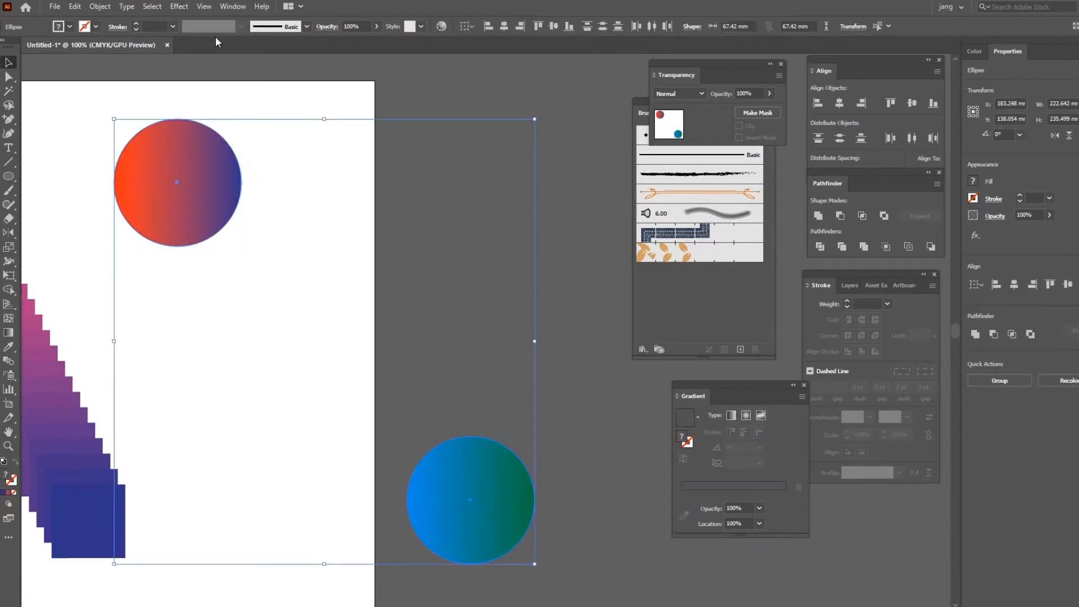
{"action": "key", "text": "ctrl+alt"}
{"action": "key", "text": "ctrl+alt+b"}
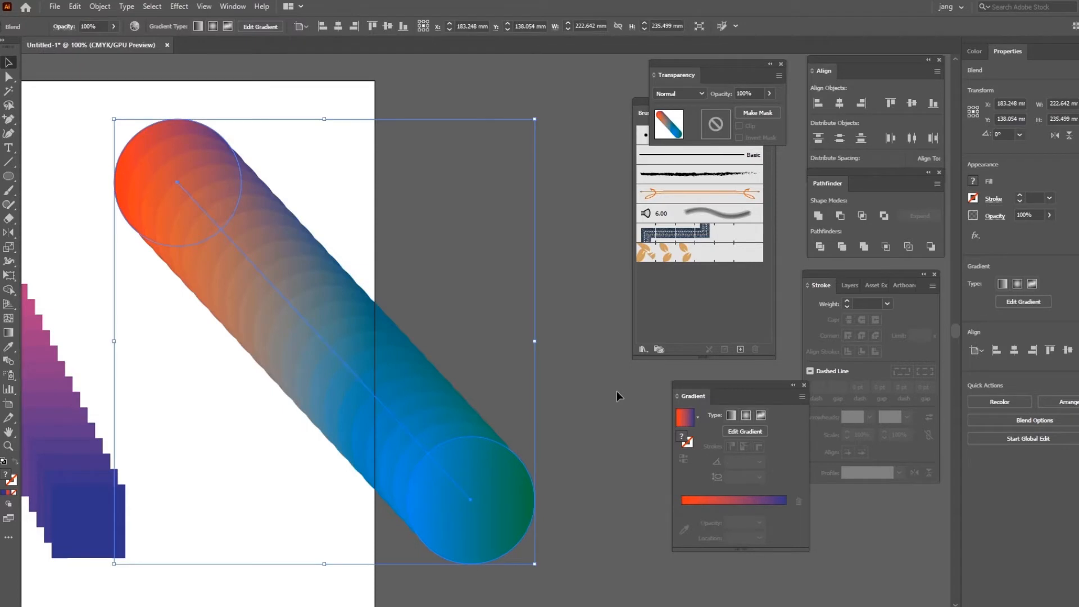
{"action": "left_click", "coordinate": [529, 267]}
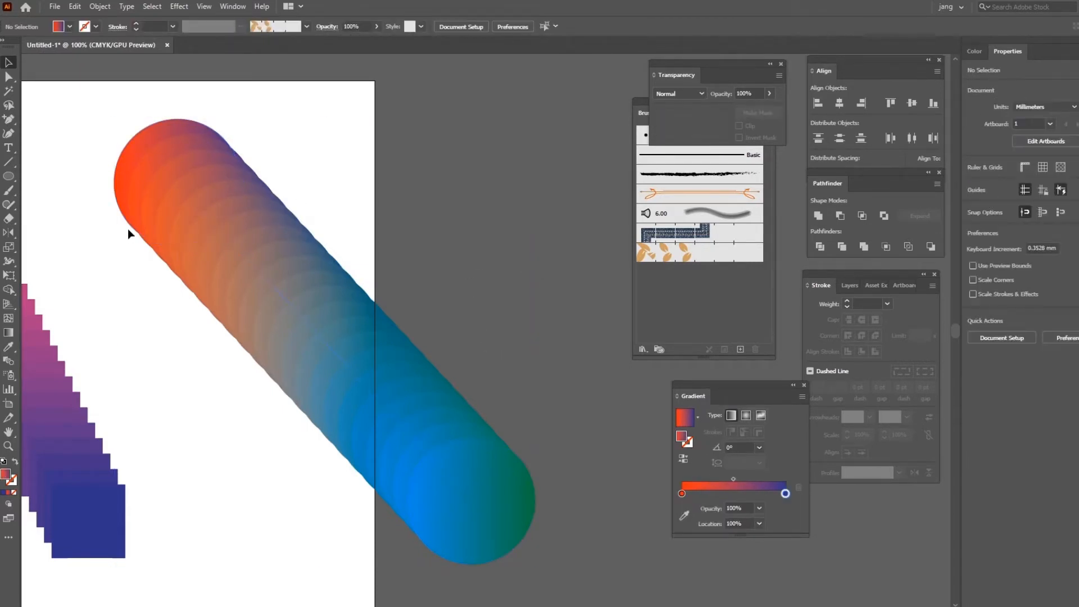
Move both the square blend and the circle blend off the artboard, into the empty area above it.
{"action": "key", "text": "ctrl+minus"}
{"action": "key", "text": "ctrl+minus"}
{"action": "key", "text": "ctrl+minus"}
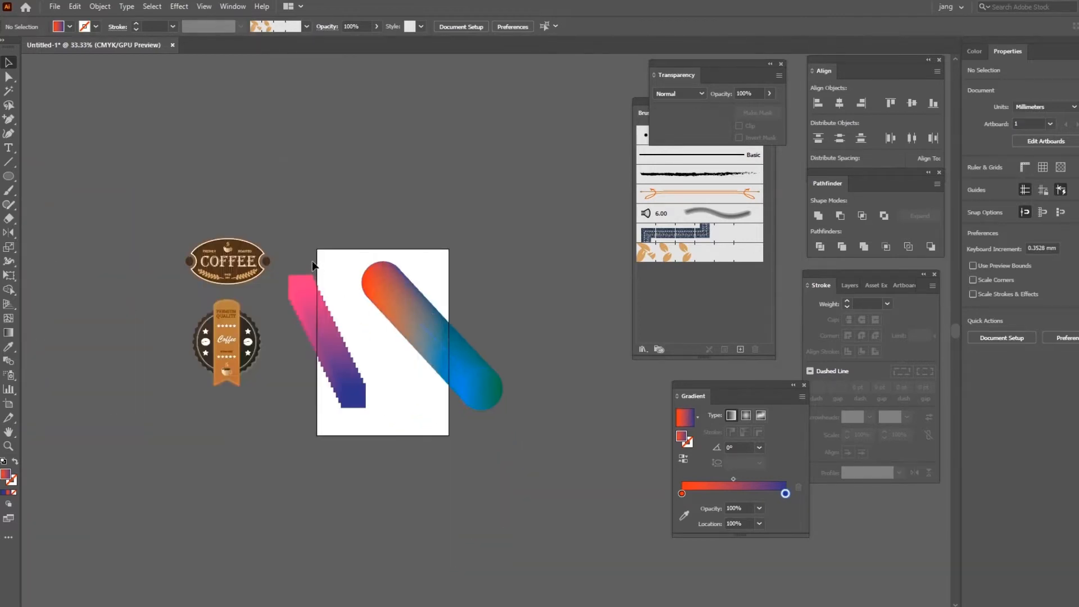
{"action": "left_click_drag", "start_coordinate": [426, 331], "coordinate": [399, 150]}
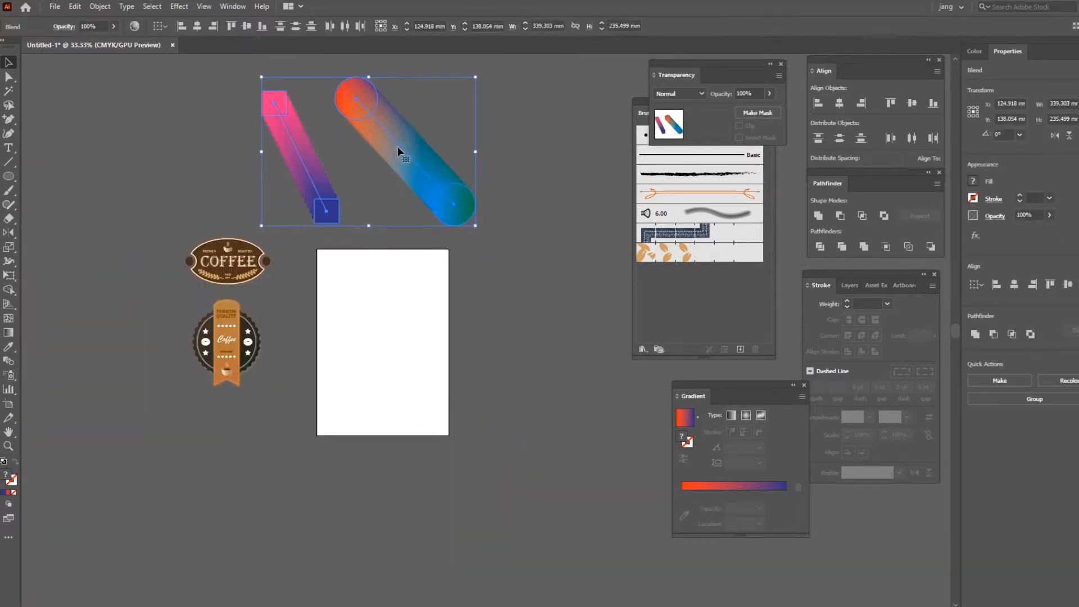
{"action": "left_click", "coordinate": [562, 300]}
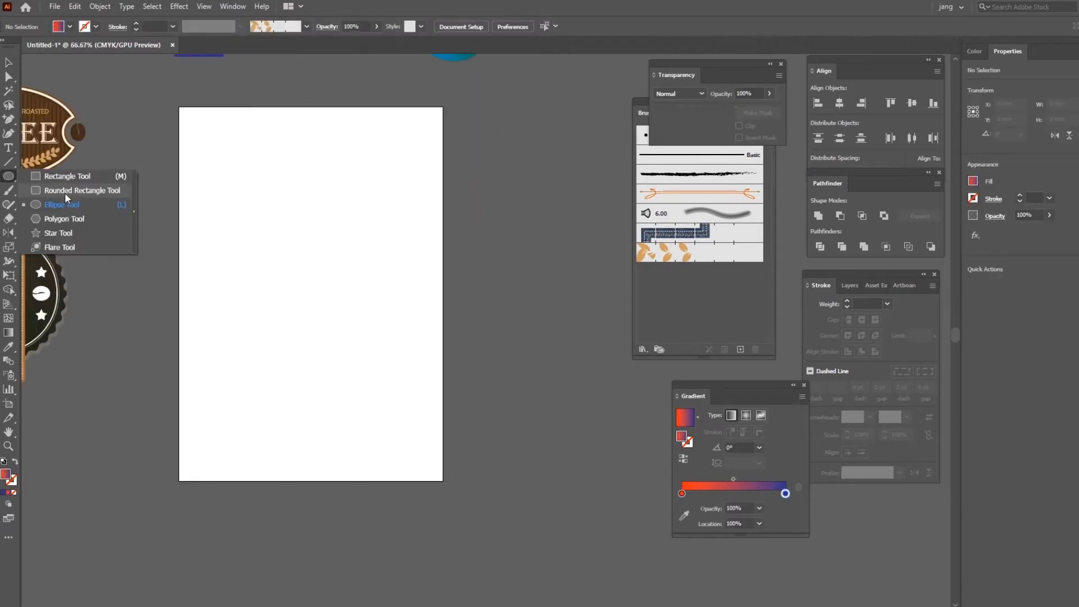
Draw a square about 106 mm wide in the middle of the artboard and fill it with solid bright blue.
{"action": "left_click", "coordinate": [66, 177]}
{"action": "left_click_drag", "start_coordinate": [237, 197], "coordinate": [370, 330]}
{"action": "key", "text": "v"}
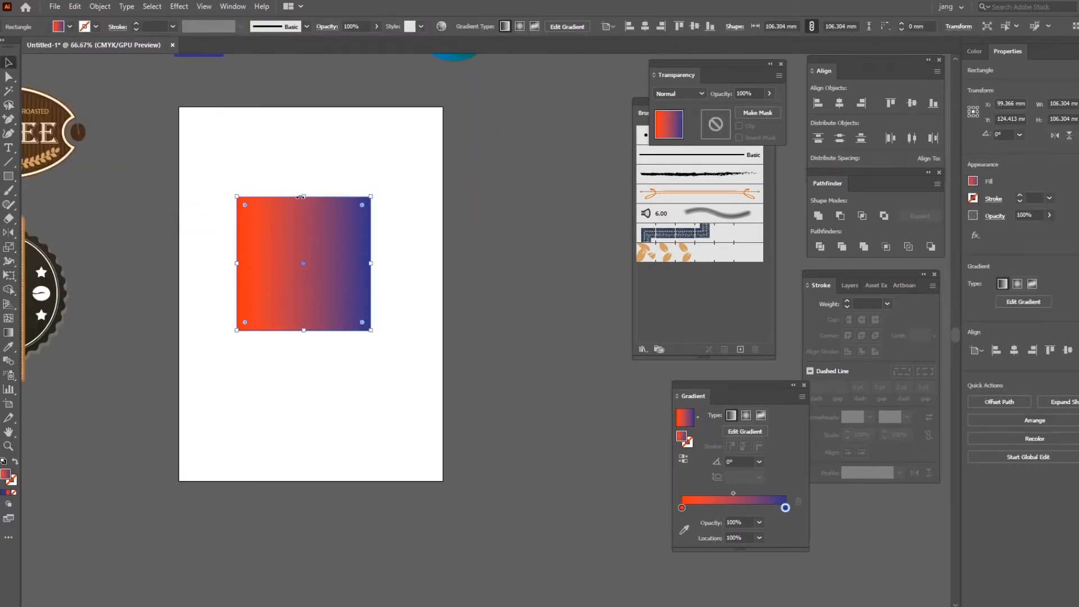
{"action": "left_click", "coordinate": [70, 26]}
{"action": "left_click", "coordinate": [62, 48]}
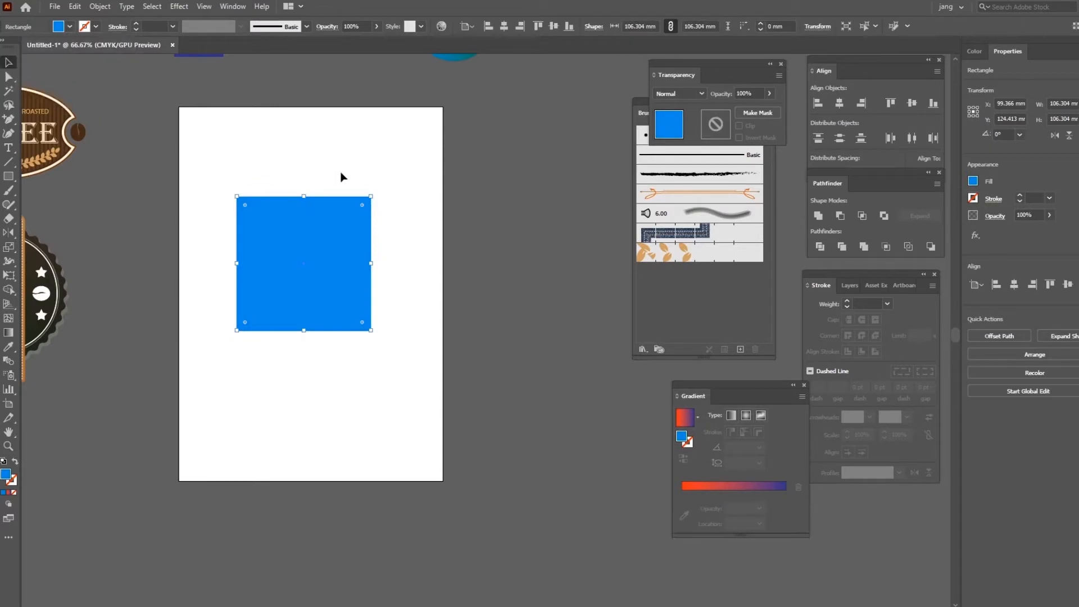
{"action": "left_click", "coordinate": [178, 6]}
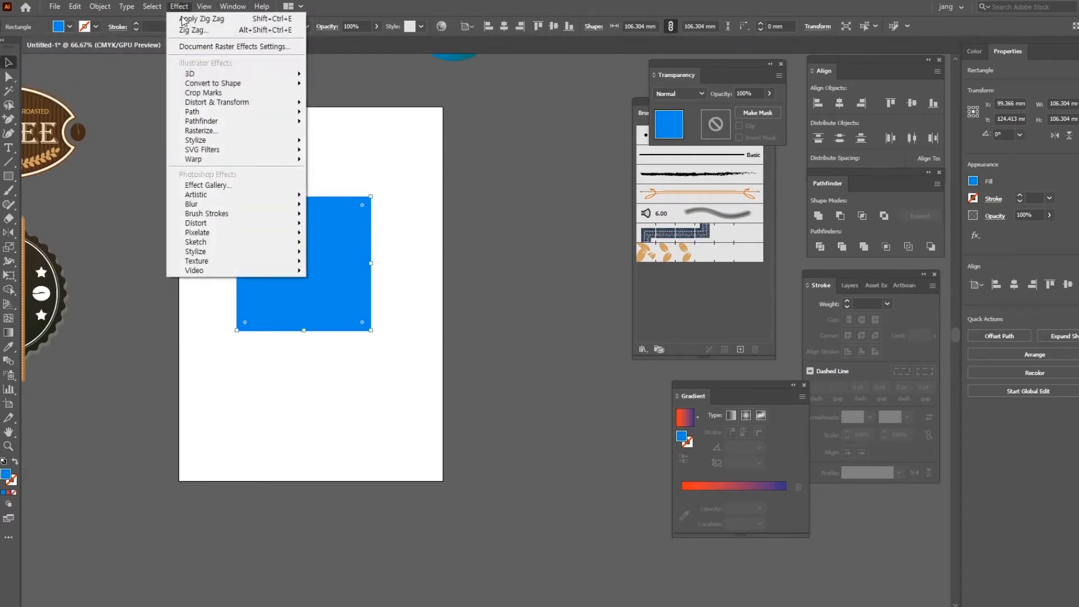
{"action": "mouse_move", "coordinate": [235, 108]}
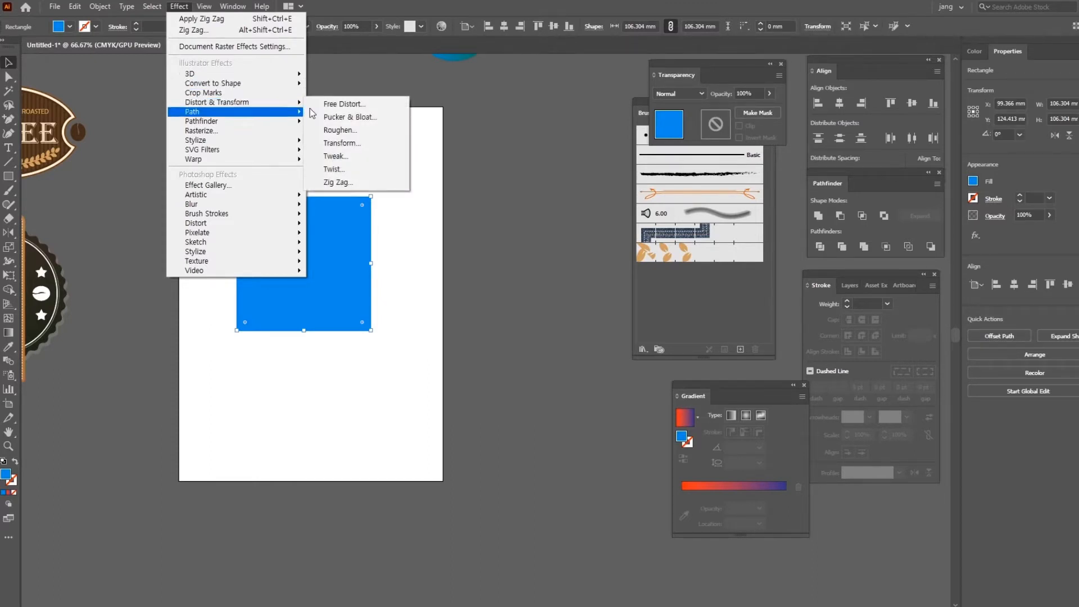
{"action": "left_click", "coordinate": [340, 131]}
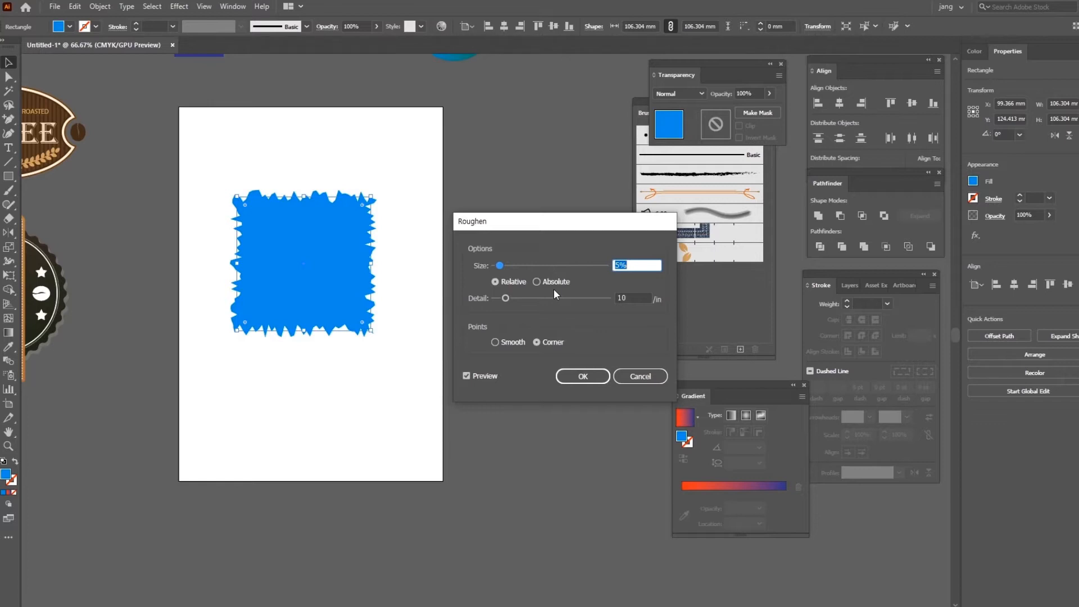
{"action": "left_click", "coordinate": [652, 375]}
Delete the solid blue square from the artboard.
{"action": "left_click_drag", "start_coordinate": [455, 208], "coordinate": [446, 260]}
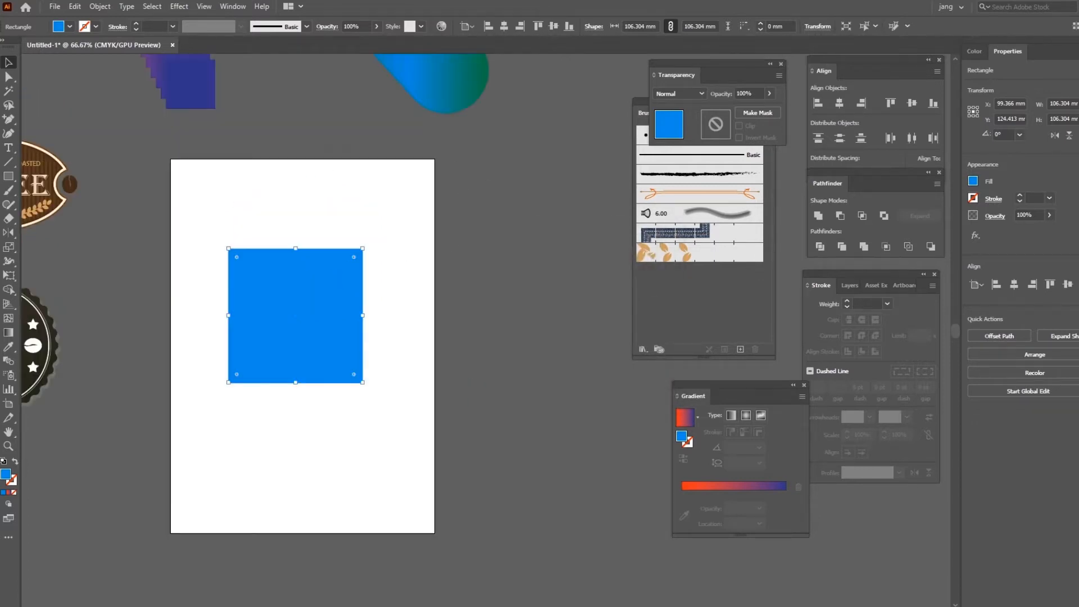
{"action": "left_click_drag", "start_coordinate": [363, 310], "coordinate": [337, 317]}
{"action": "key", "text": "Delete"}
{"action": "left_click_drag", "start_coordinate": [484, 171], "coordinate": [487, 450]}
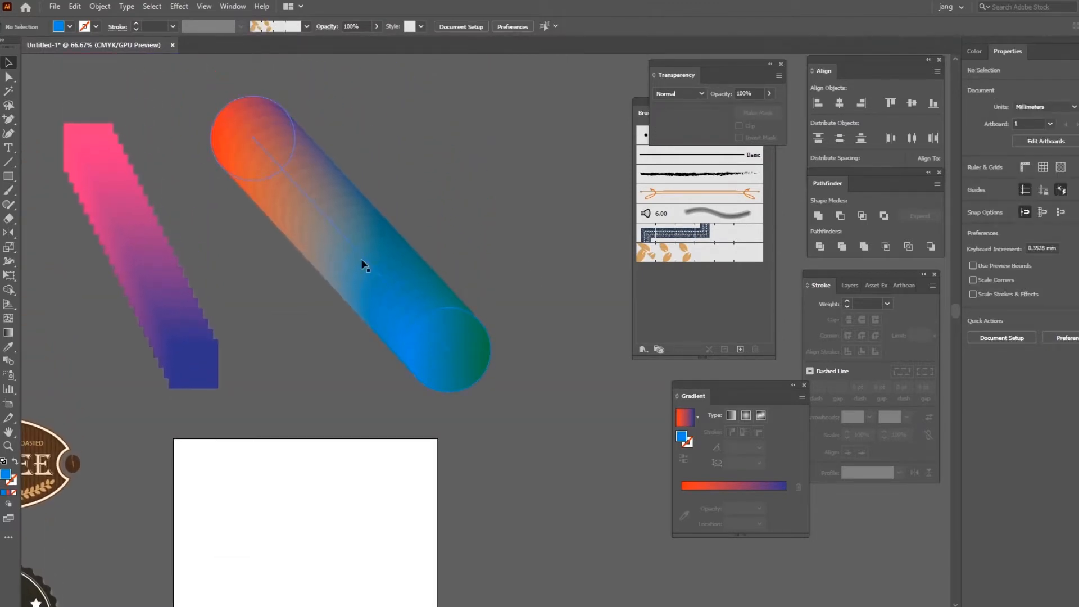
{"action": "left_click", "coordinate": [448, 371]}
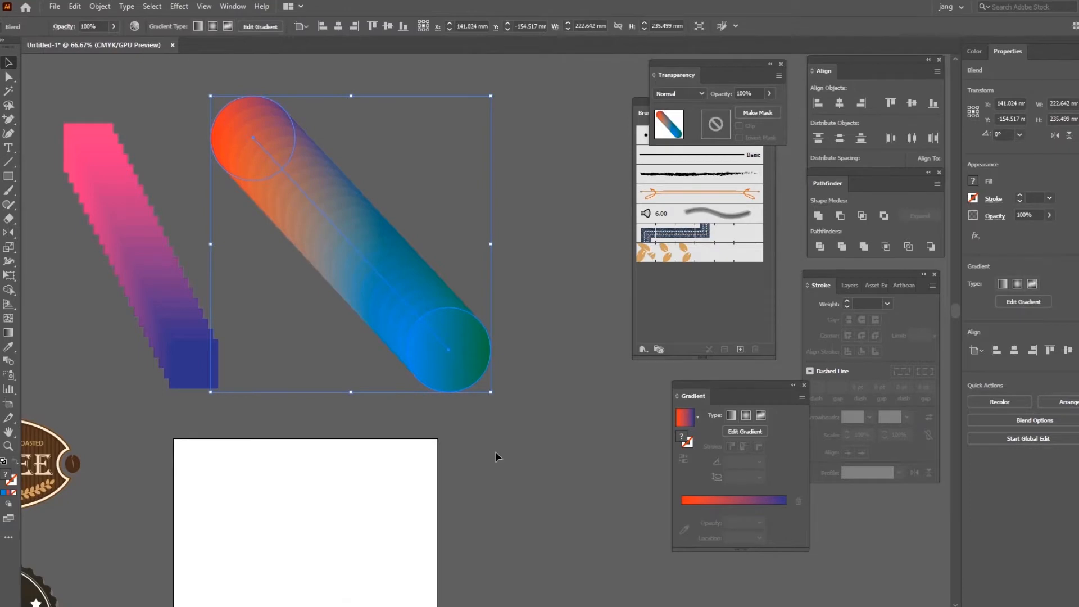
{"action": "scroll", "coordinate": [497, 436], "scroll_direction": "down", "scroll_amount": 5}
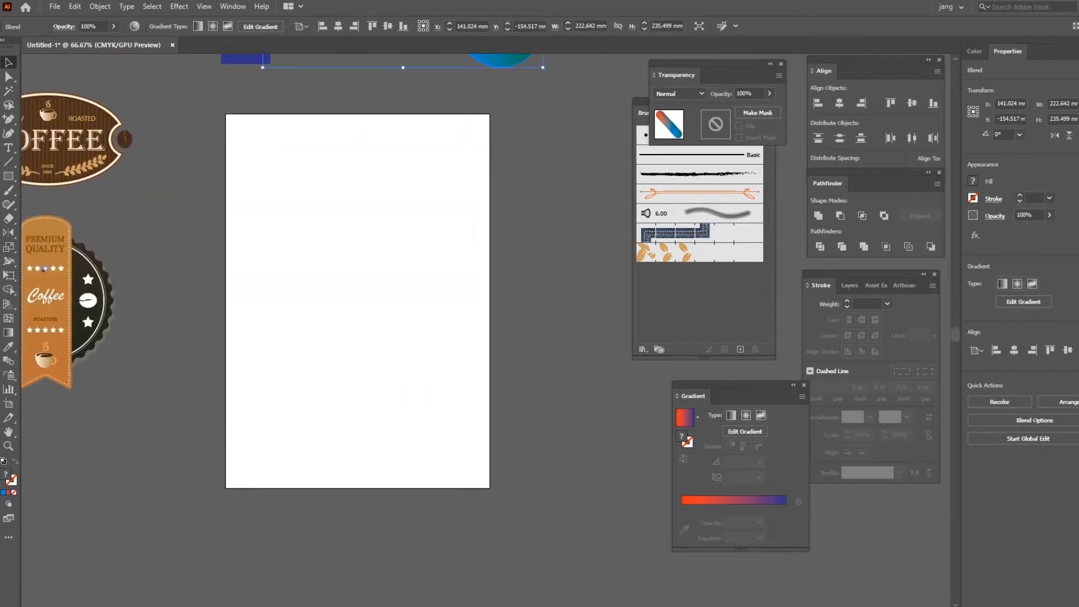
{"action": "left_click", "coordinate": [556, 178]}
{"action": "scroll", "coordinate": [467, 265], "scroll_direction": "up", "scroll_amount": 4}
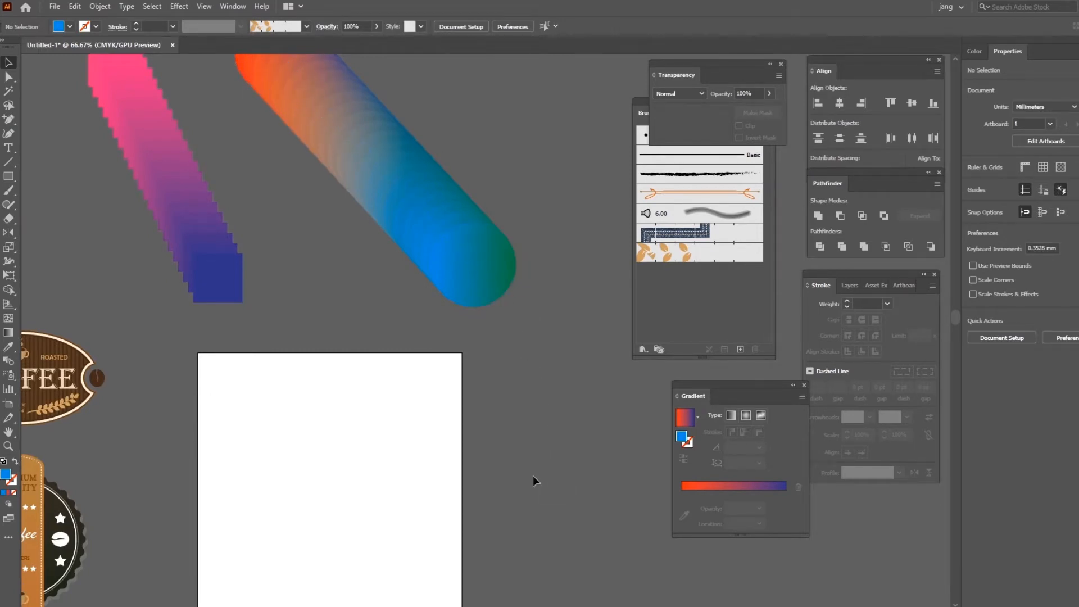
{"action": "scroll", "coordinate": [535, 258], "scroll_direction": "down", "scroll_amount": 5}
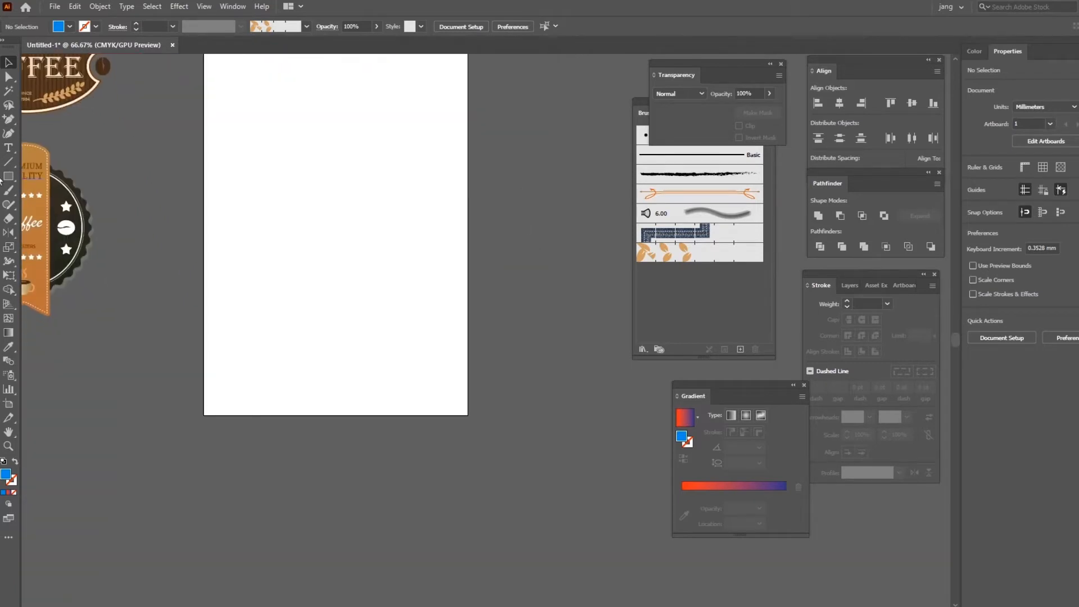
Draw a circle about 77 mm wide in the upper part of the artboard and fill it with the white-to-black linear gradient.
{"action": "left_click_drag", "start_coordinate": [5, 180], "coordinate": [73, 206]}
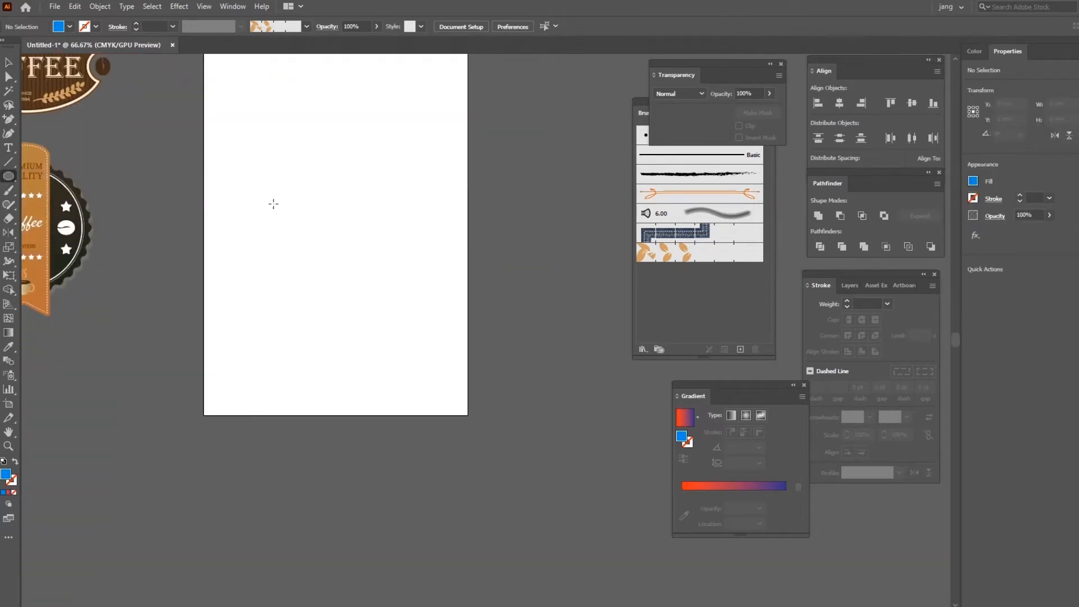
{"action": "scroll", "coordinate": [314, 277], "scroll_direction": "up", "scroll_amount": 1}
{"action": "left_click_drag", "start_coordinate": [252, 164], "coordinate": [350, 261]}
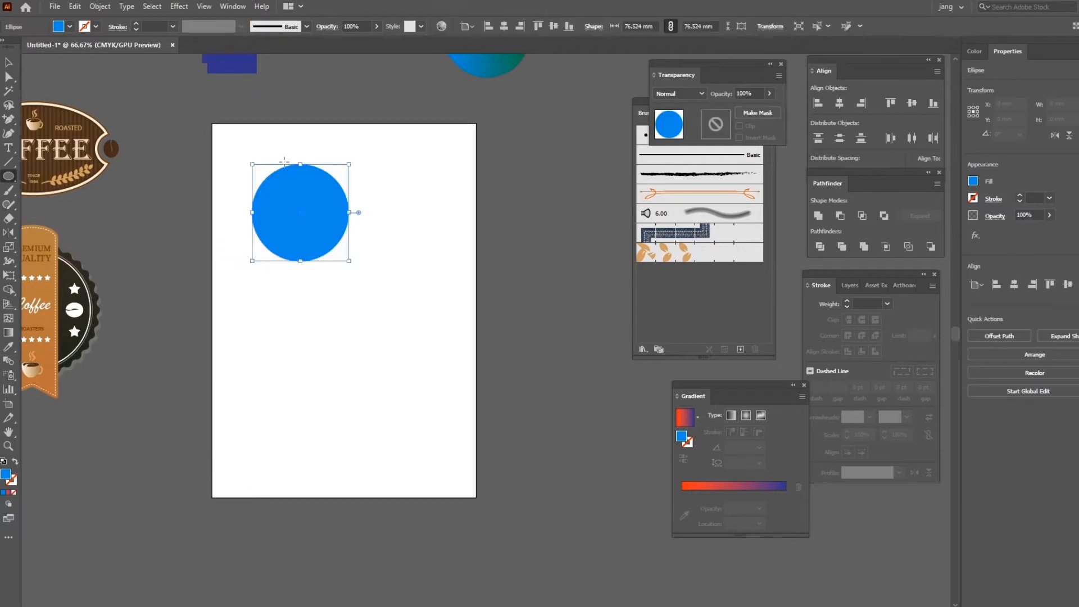
{"action": "left_click", "coordinate": [70, 26]}
{"action": "left_click", "coordinate": [6, 79]}
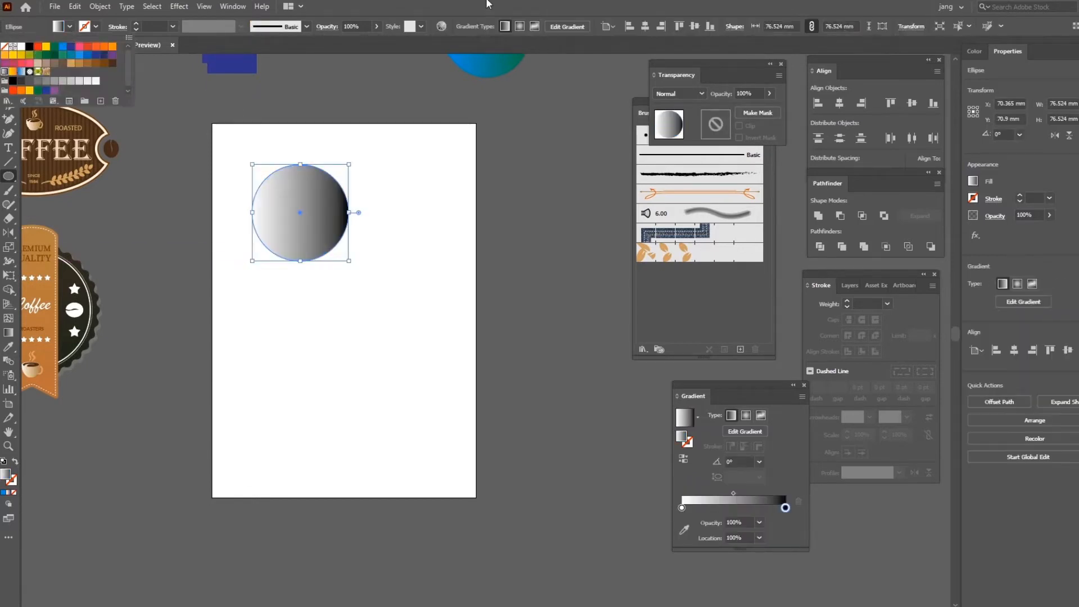
{"action": "left_click", "coordinate": [8, 62]}
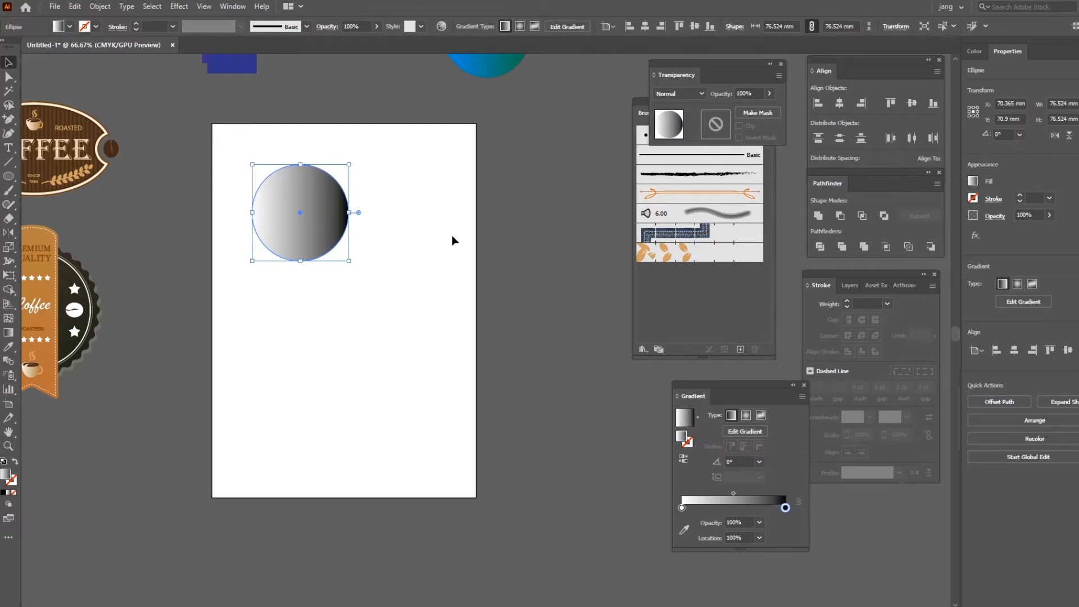
Recolour the circle's gradient with a blue start stop and an orange-red end stop.
{"action": "double_click", "coordinate": [683, 508]}
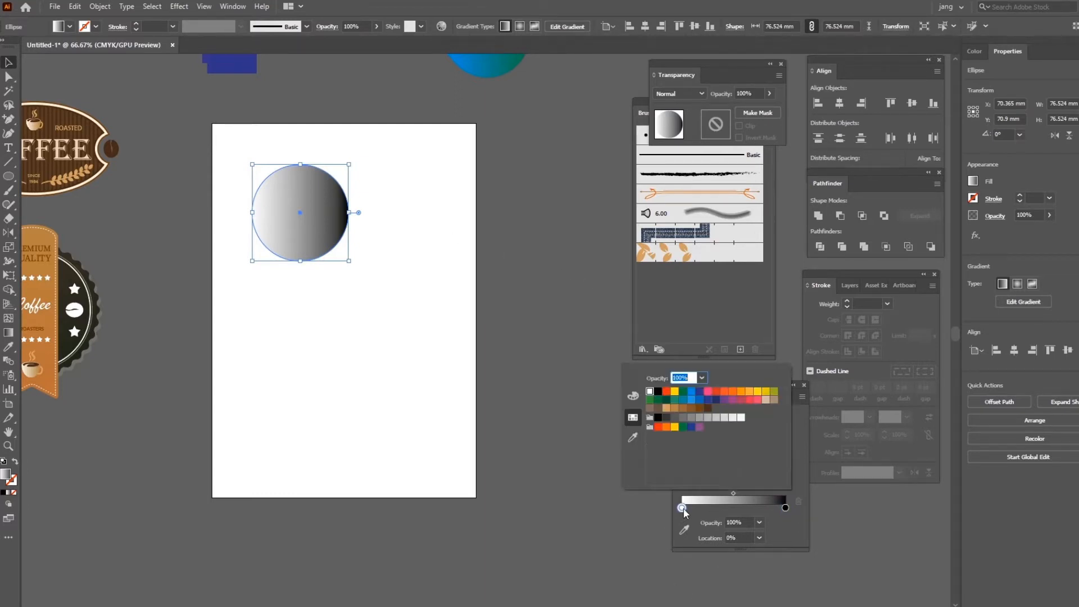
{"action": "left_click", "coordinate": [692, 392]}
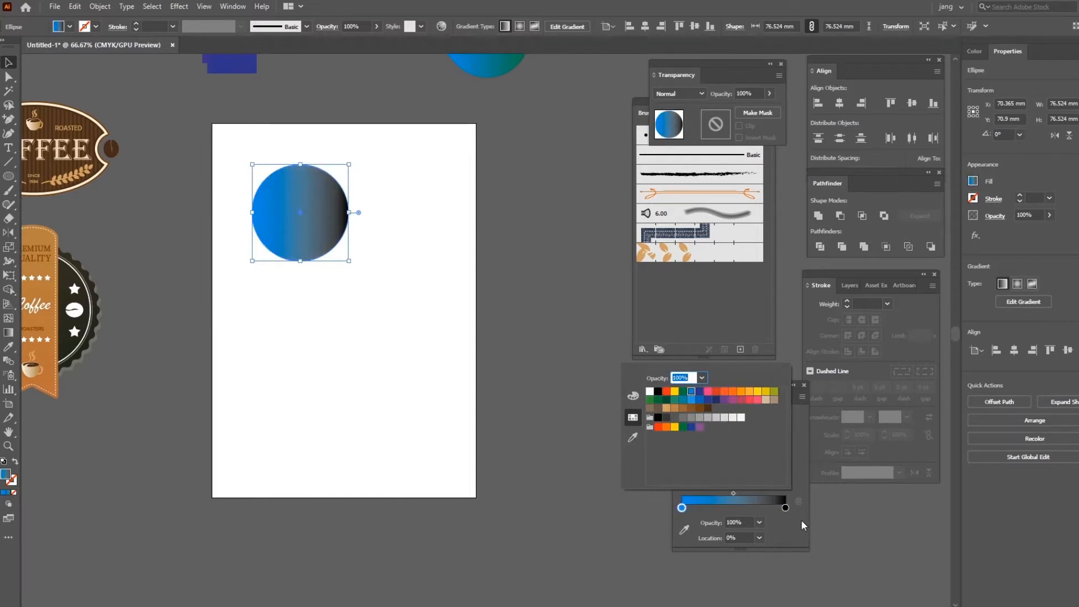
{"action": "double_click", "coordinate": [786, 508]}
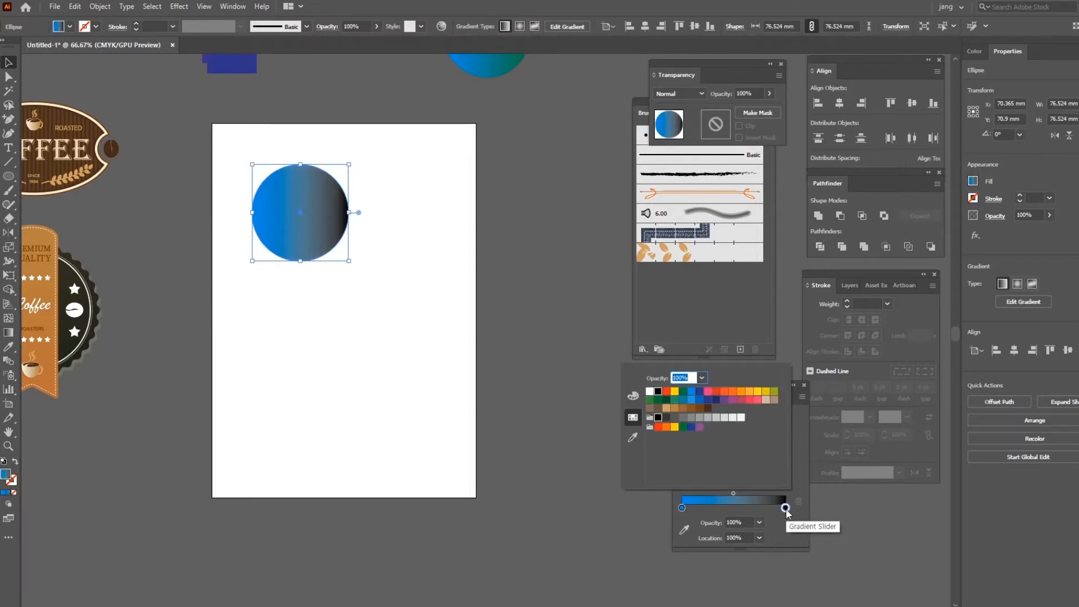
{"action": "left_click", "coordinate": [716, 392]}
{"action": "left_click", "coordinate": [10, 63]}
Copy the circle to the artboard's lower-right corner and recolour the copy's gradient with a red start stop and a yellow-orange end stop.
{"action": "left_click_drag", "start_coordinate": [315, 229], "coordinate": [517, 520]}
{"action": "left_click", "coordinate": [681, 508]}
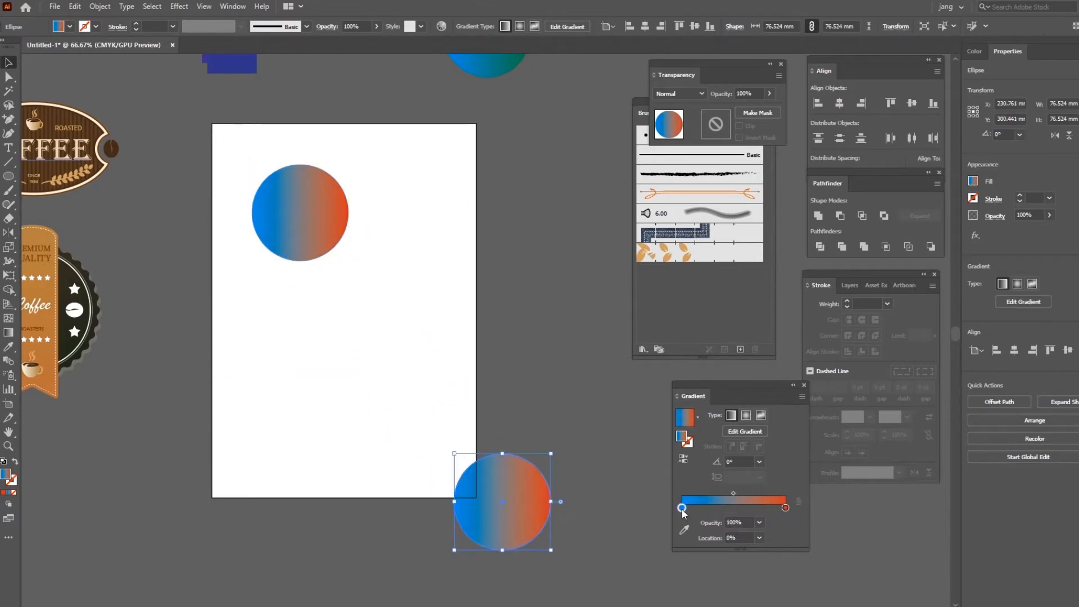
{"action": "double_click", "coordinate": [682, 509]}
{"action": "left_click", "coordinate": [715, 391]}
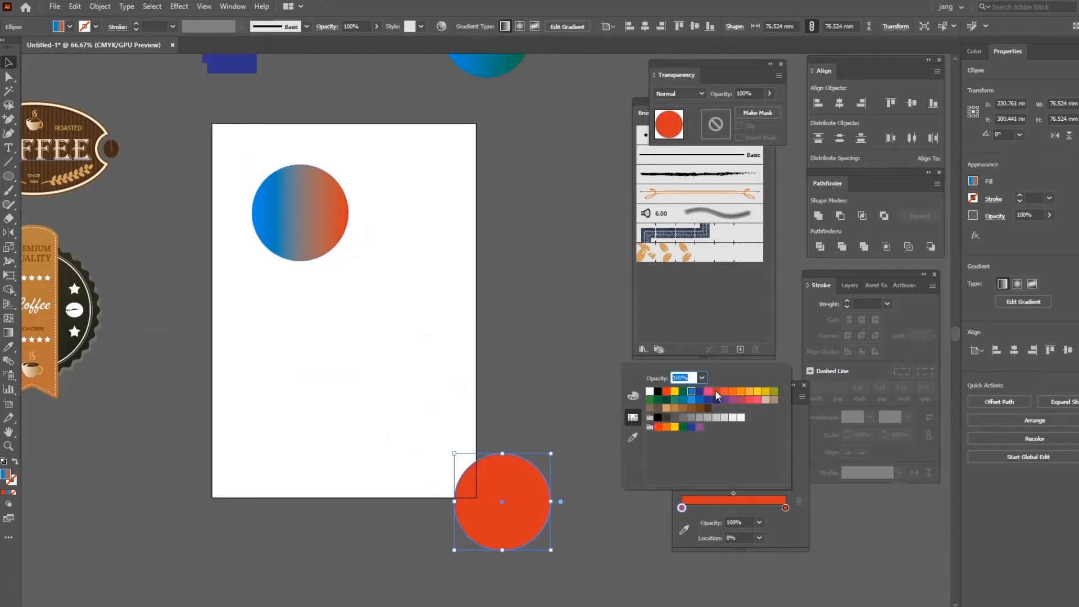
{"action": "double_click", "coordinate": [785, 508]}
{"action": "left_click", "coordinate": [750, 391]}
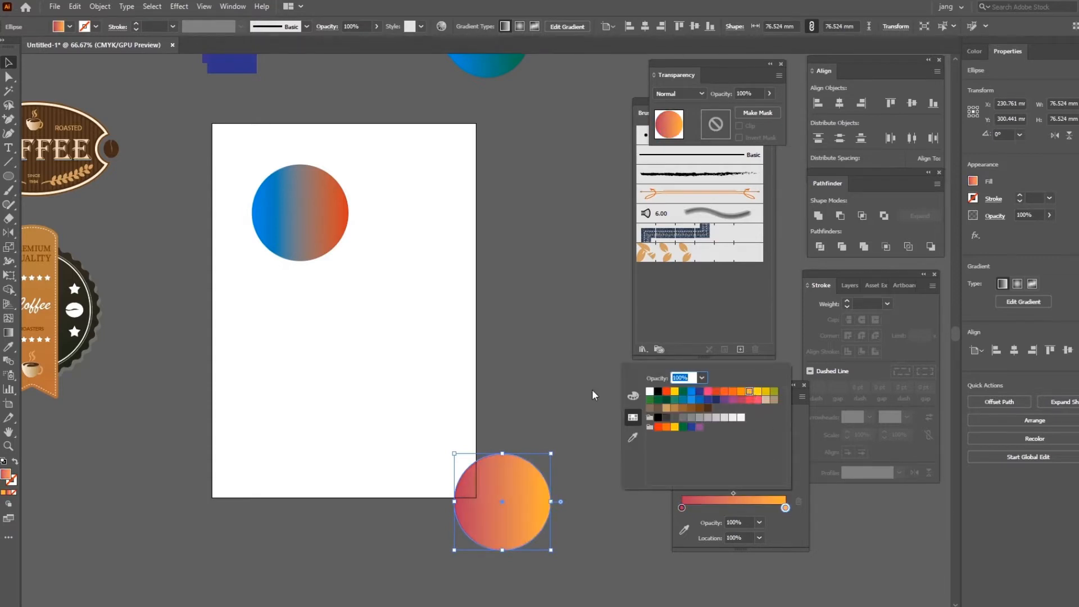
{"action": "left_click", "coordinate": [595, 387]}
Set the blend spacing to 200 specified steps and make a blend between the two gradient circles.
{"action": "left_click_drag", "start_coordinate": [253, 160], "coordinate": [560, 564]}
{"action": "left_click", "coordinate": [100, 7]}
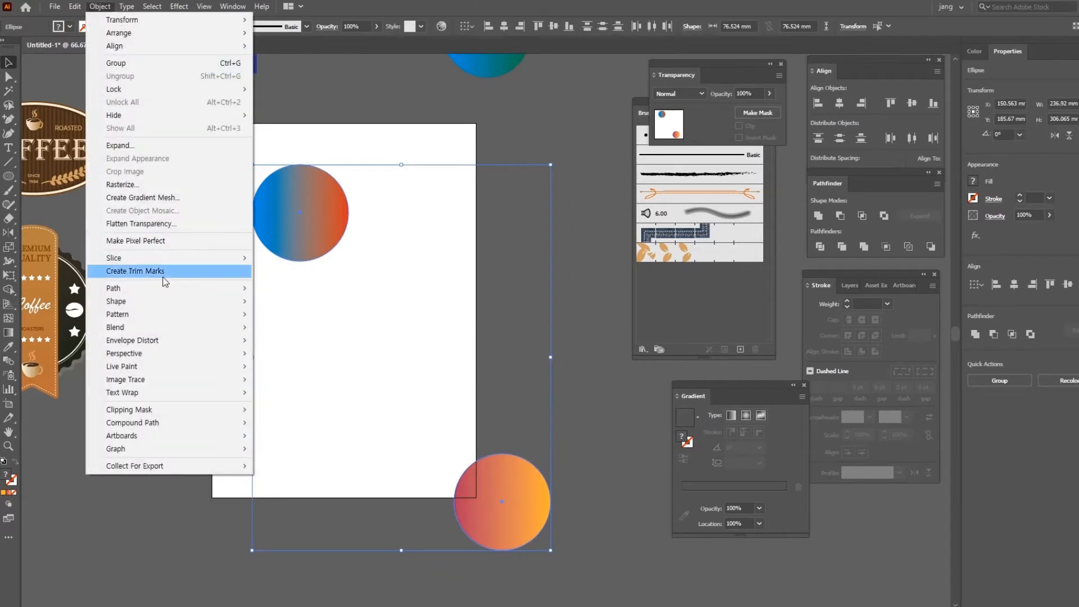
{"action": "mouse_move", "coordinate": [168, 327]}
{"action": "left_click", "coordinate": [314, 358]}
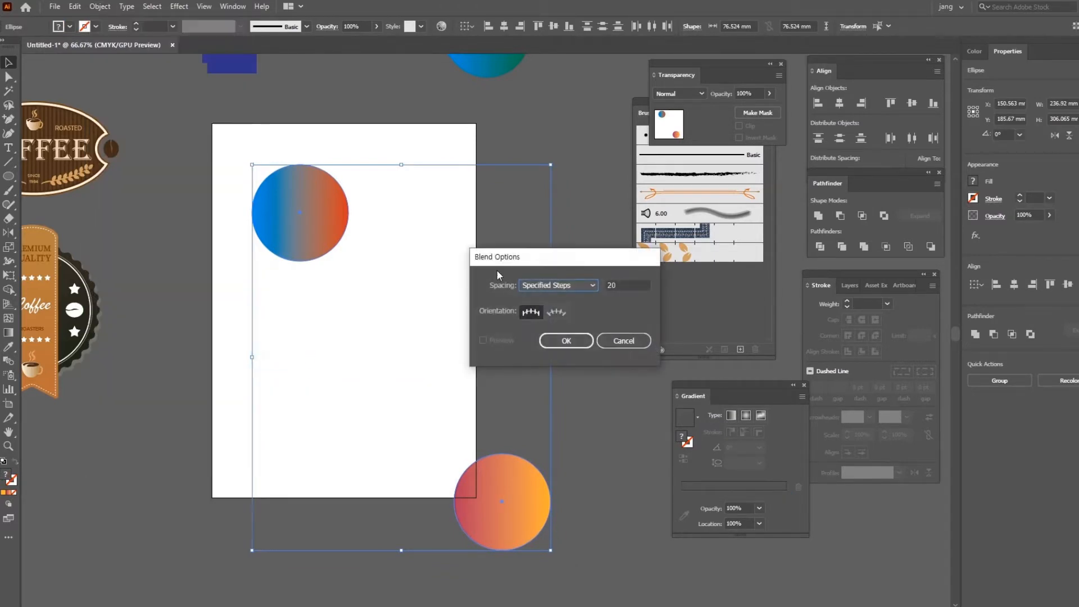
{"action": "left_click", "coordinate": [617, 286]}
{"action": "type", "text": "200"}
{"action": "left_click", "coordinate": [566, 340]}
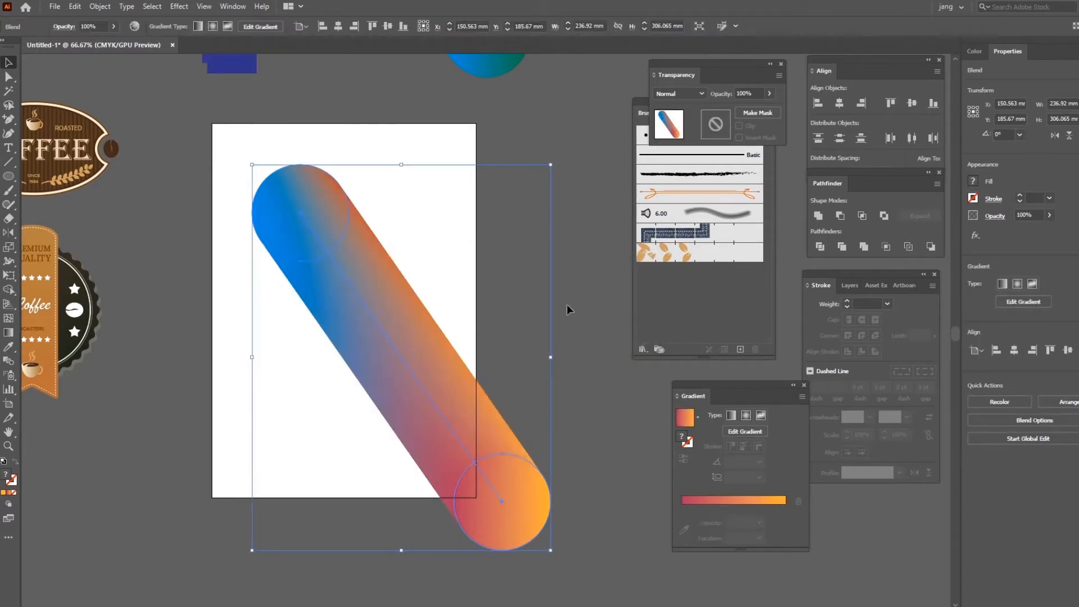
{"action": "left_click", "coordinate": [584, 319]}
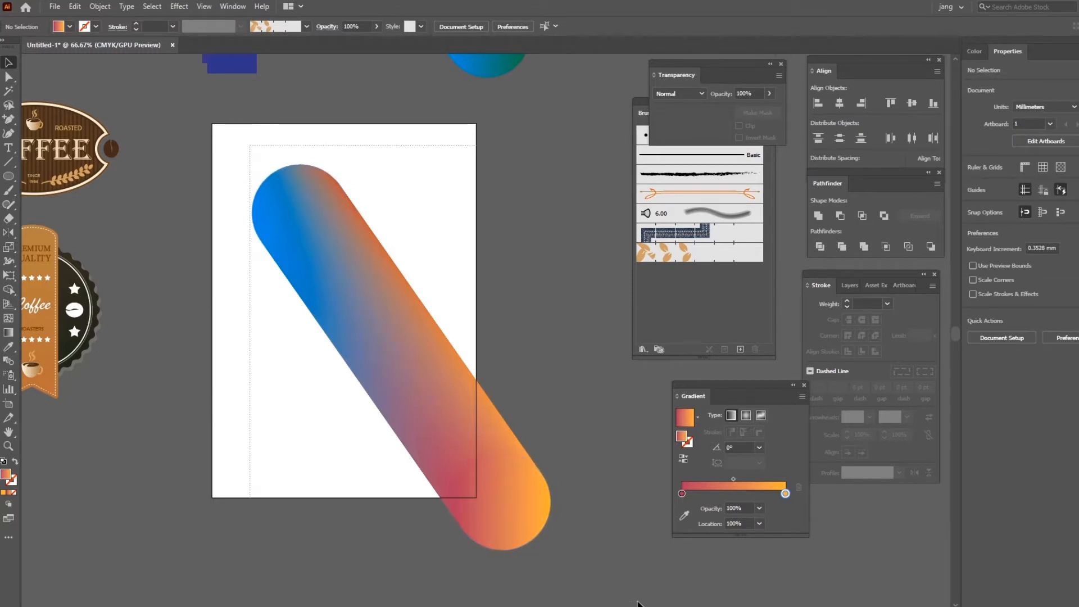
Apply the Roughen effect to the circle blend with relative size 10%, detail 33 per inch and corner points.
{"action": "left_click", "coordinate": [386, 279]}
{"action": "left_click", "coordinate": [179, 8]}
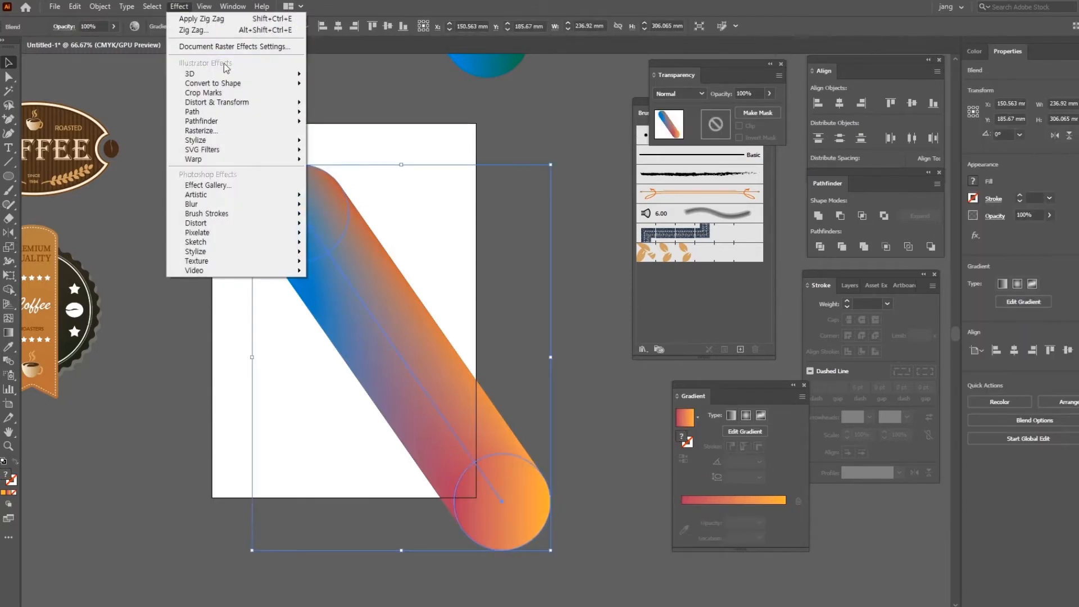
{"action": "mouse_move", "coordinate": [235, 107]}
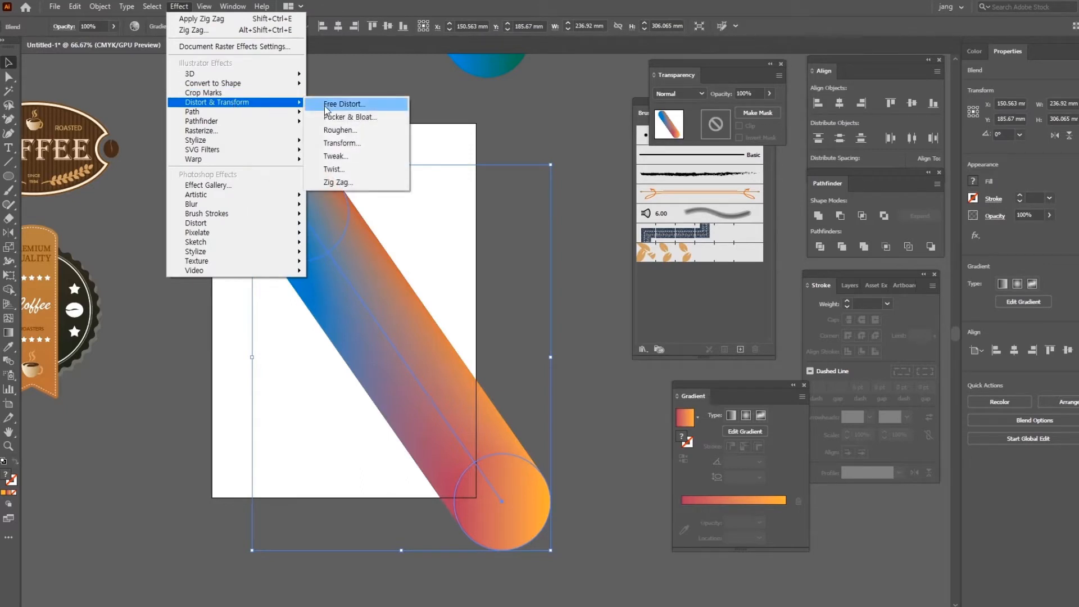
{"action": "left_click", "coordinate": [362, 132]}
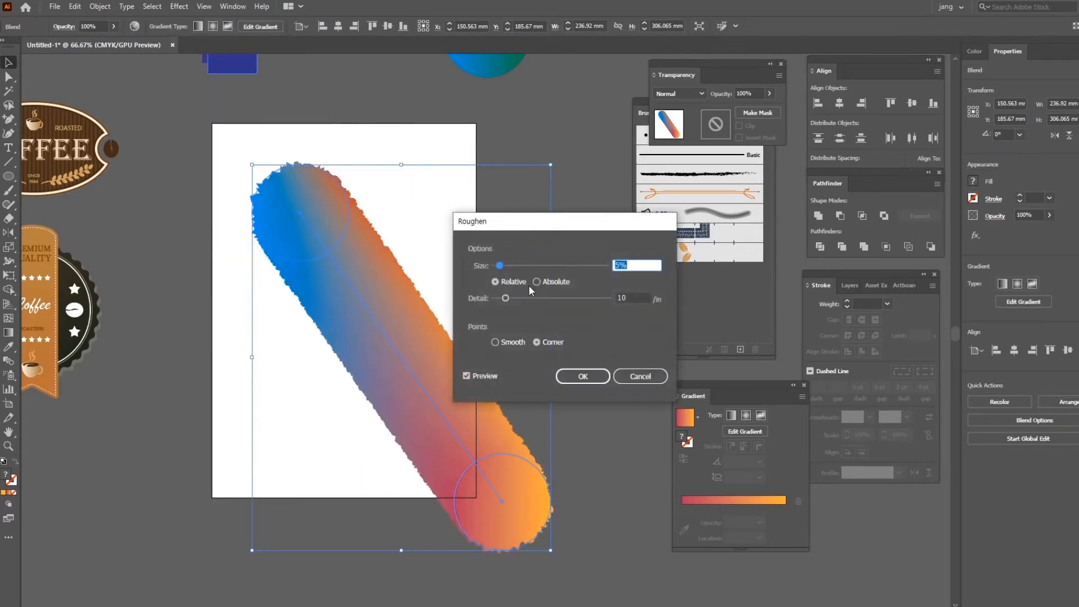
{"action": "left_click_drag", "start_coordinate": [500, 266], "coordinate": [539, 302]}
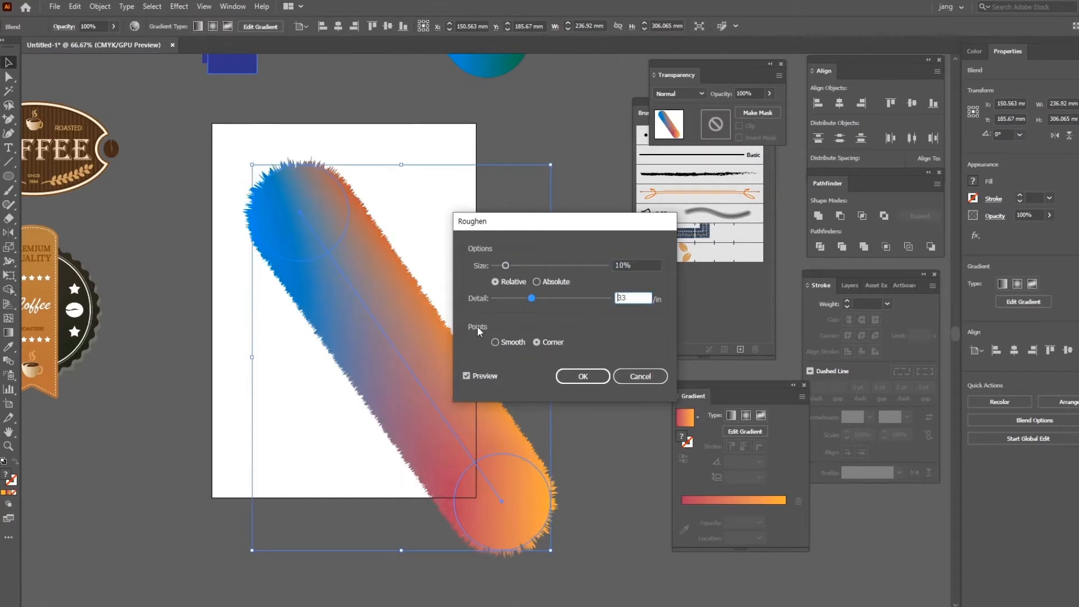
{"action": "left_click", "coordinate": [583, 376]}
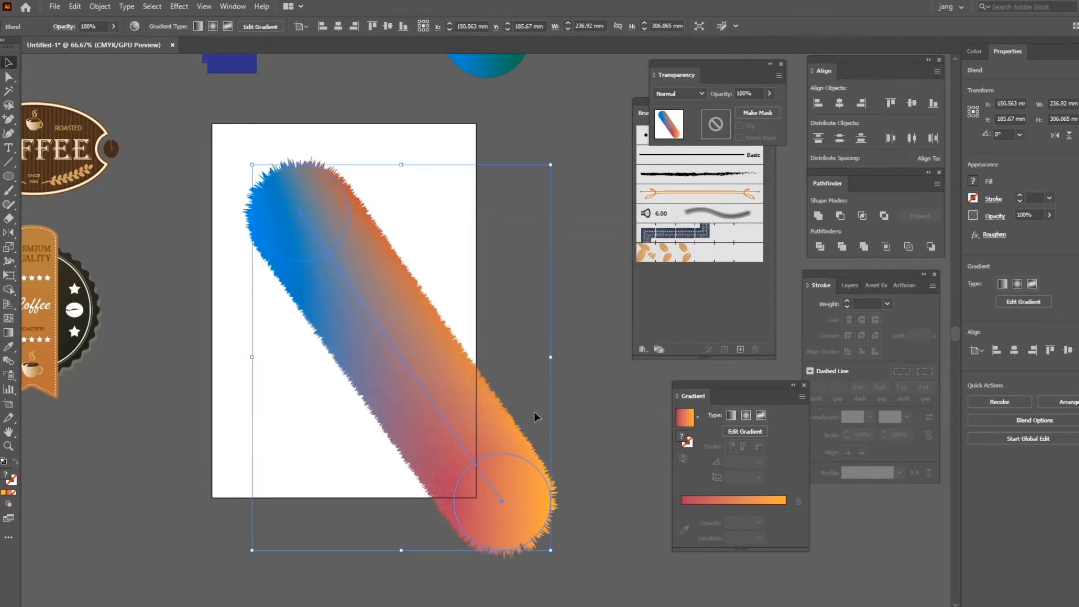
{"action": "left_click", "coordinate": [594, 377]}
Move the roughened blend off the artboard, into the empty area below and left of it.
{"action": "left_click", "coordinate": [413, 293]}
{"action": "key", "text": "space"}
{"action": "left_click_drag", "start_coordinate": [589, 439], "coordinate": [596, 260]}
{"action": "left_click_drag", "start_coordinate": [441, 259], "coordinate": [135, 505]}
{"action": "key", "text": "space"}
{"action": "left_click_drag", "start_coordinate": [536, 304], "coordinate": [450, 491]}
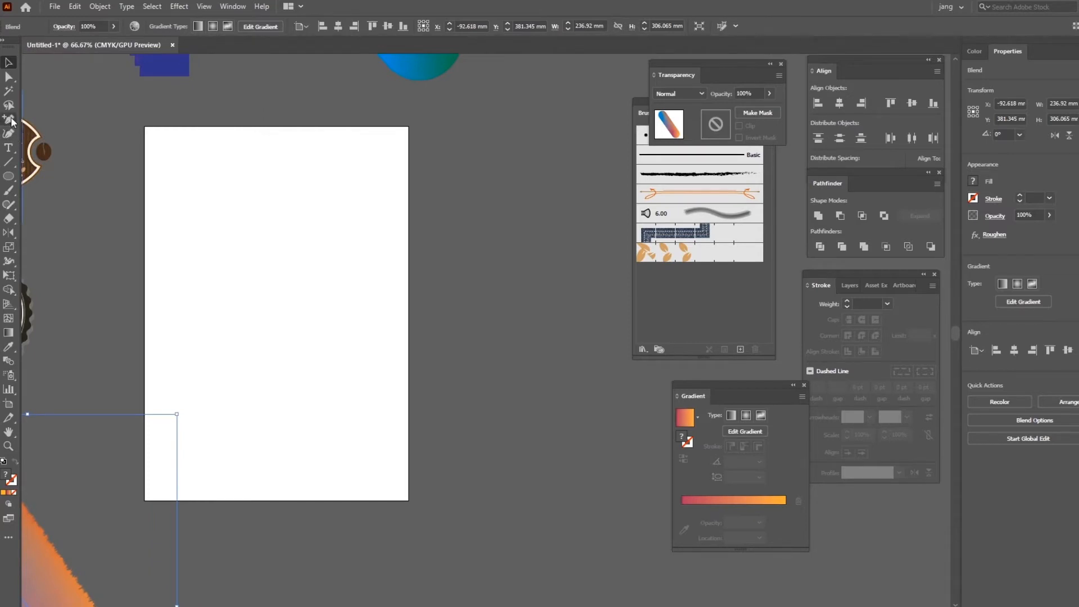
{"action": "left_click_drag", "start_coordinate": [11, 121], "coordinate": [46, 123]}
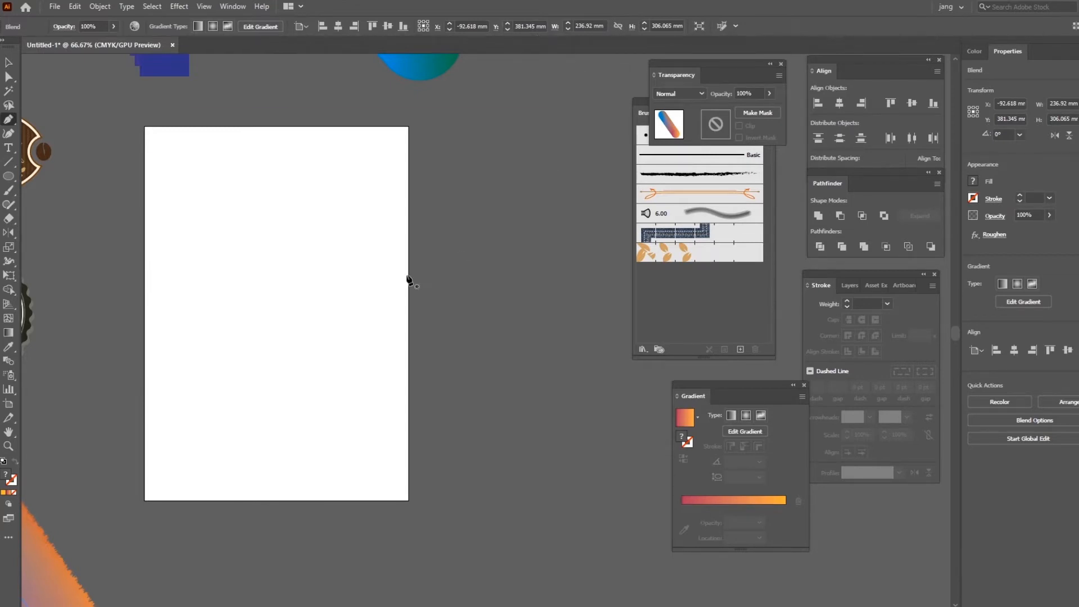
{"action": "left_click", "coordinate": [276, 357]}
{"action": "left_click", "coordinate": [276, 213]}
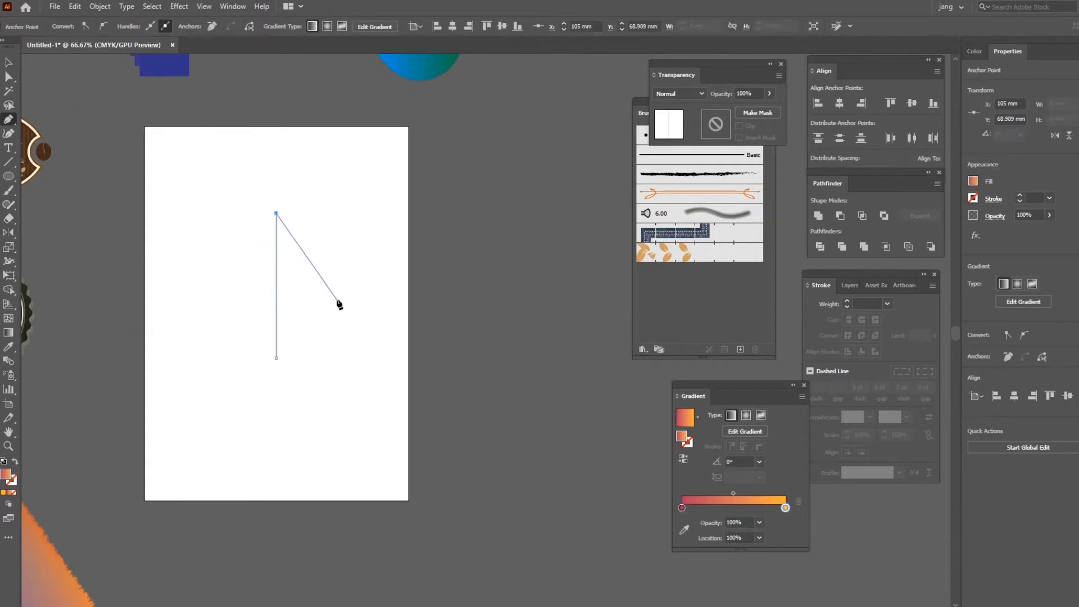
{"action": "key", "text": "ctrl+z"}
{"action": "key", "text": "ctrl+z"}
Draw an open M-shaped path with the Pen tool, starting at the artboard's lower left and extending past its right edge.
{"action": "left_click", "coordinate": [197, 394]}
{"action": "left_click", "coordinate": [194, 182]}
{"action": "key", "text": "ctrl+z"}
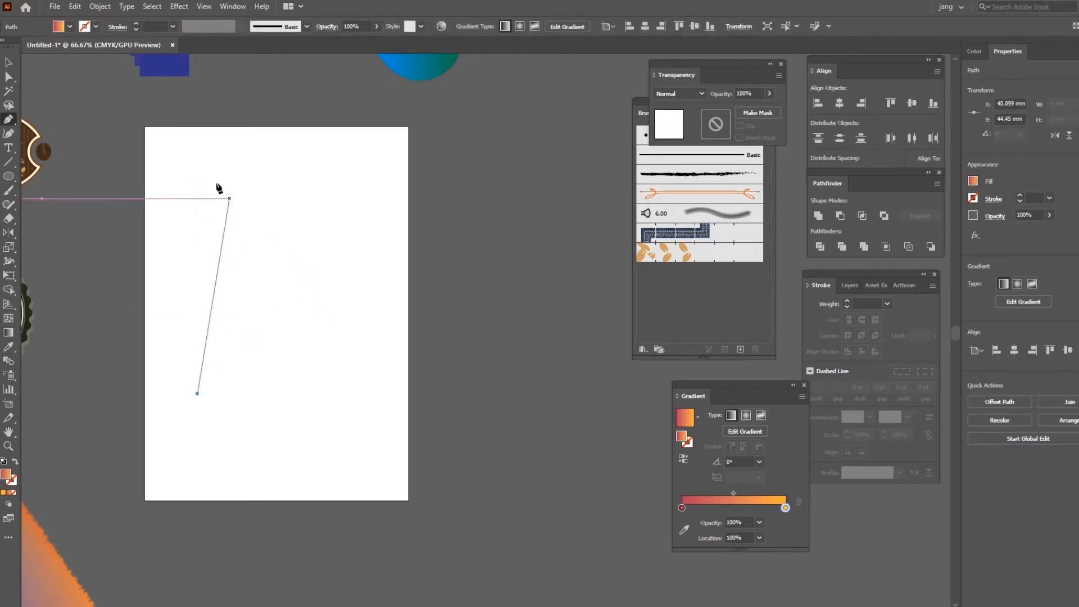
{"action": "left_click", "coordinate": [197, 169]}
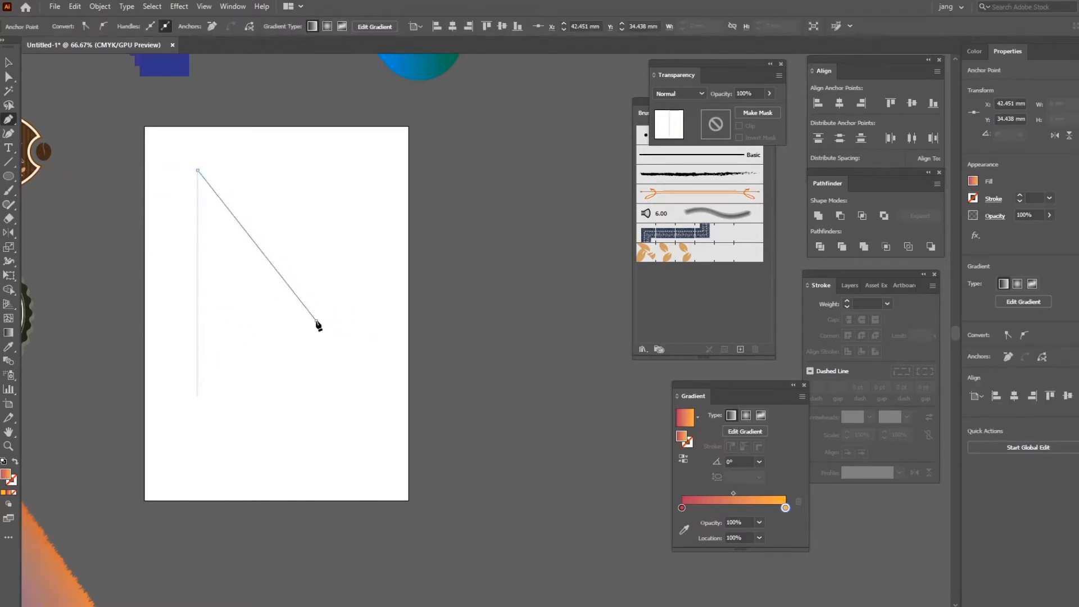
{"action": "left_click", "coordinate": [315, 320]}
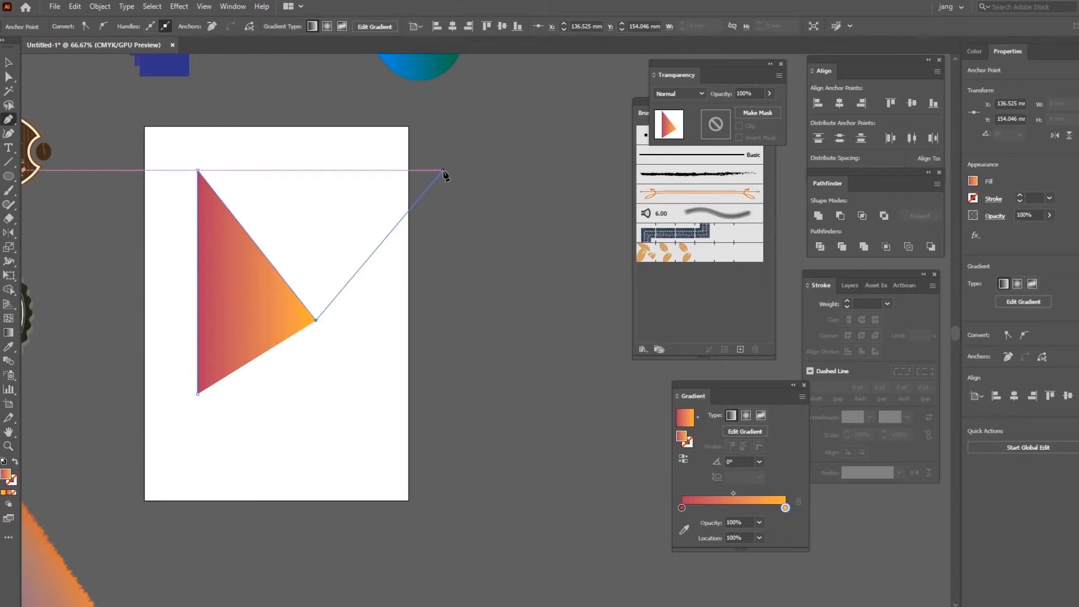
{"action": "left_click", "coordinate": [444, 169]}
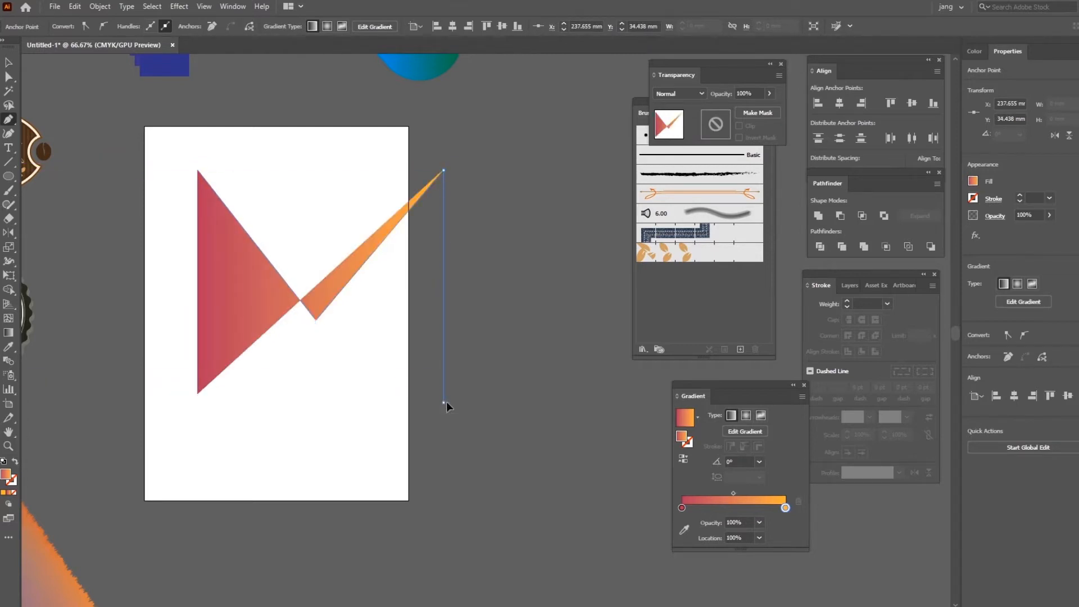
{"action": "left_click", "coordinate": [443, 401]}
{"action": "left_click", "coordinate": [484, 390], "text": "ctrl"}
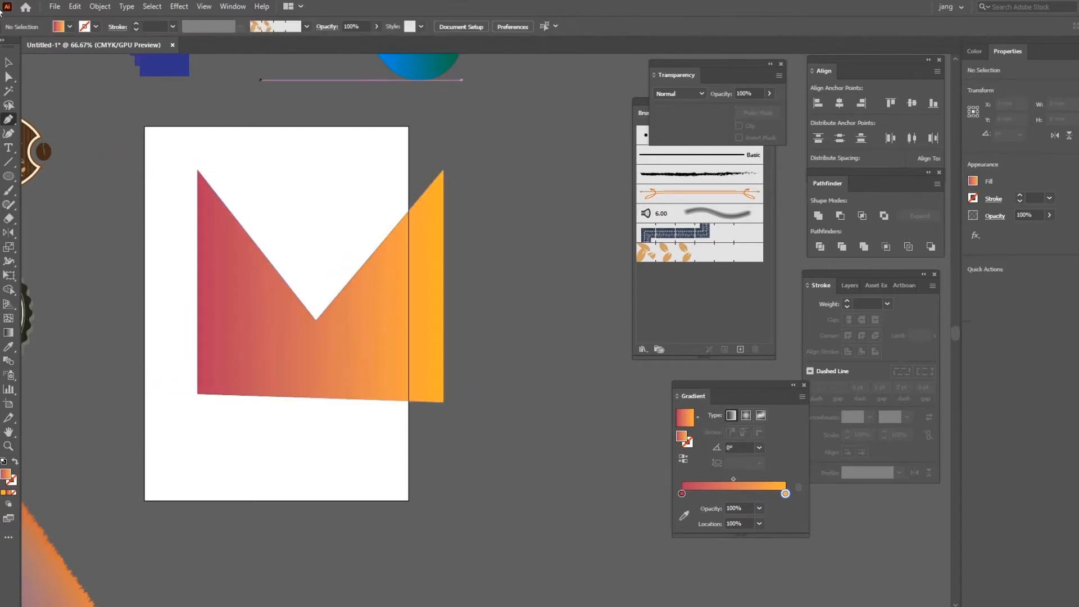
Select the M-shaped path and set its fill to None.
{"action": "left_click", "coordinate": [8, 62]}
{"action": "left_click_drag", "start_coordinate": [168, 167], "coordinate": [528, 437]}
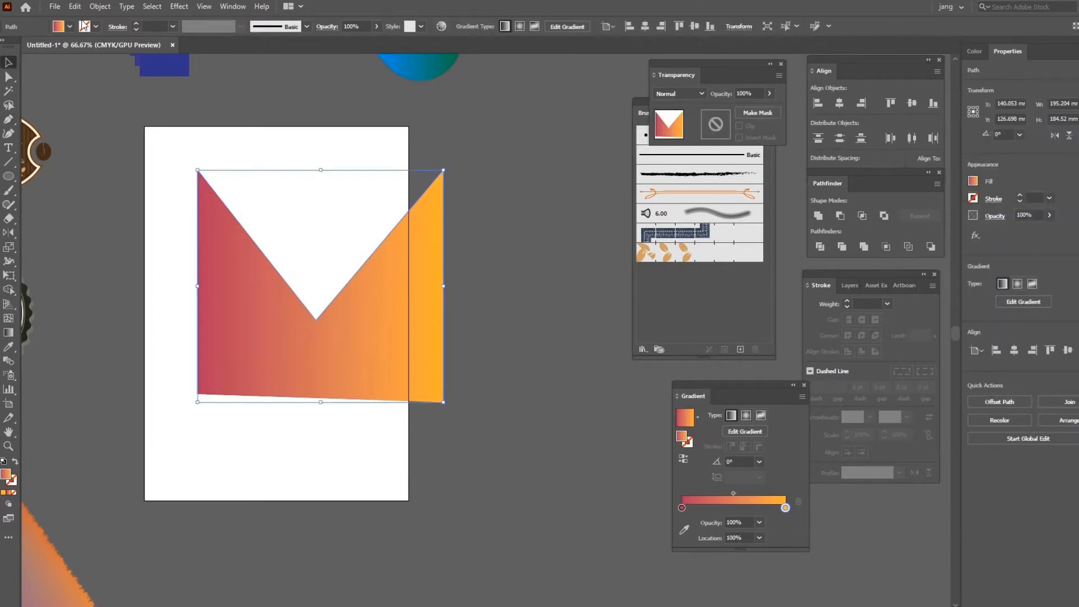
{"action": "left_click", "coordinate": [69, 26]}
{"action": "left_click", "coordinate": [4, 48]}
Move the roughened circle blend so its blue end overlaps the artboard's lower-left corner.
{"action": "key", "text": "space"}
{"action": "left_click_drag", "start_coordinate": [388, 398], "coordinate": [508, 294]}
{"action": "left_click", "coordinate": [136, 453]}
{"action": "key", "text": "space"}
{"action": "left_click_drag", "start_coordinate": [233, 453], "coordinate": [277, 310]}
{"action": "left_click_drag", "start_coordinate": [203, 358], "coordinate": [427, 323]}
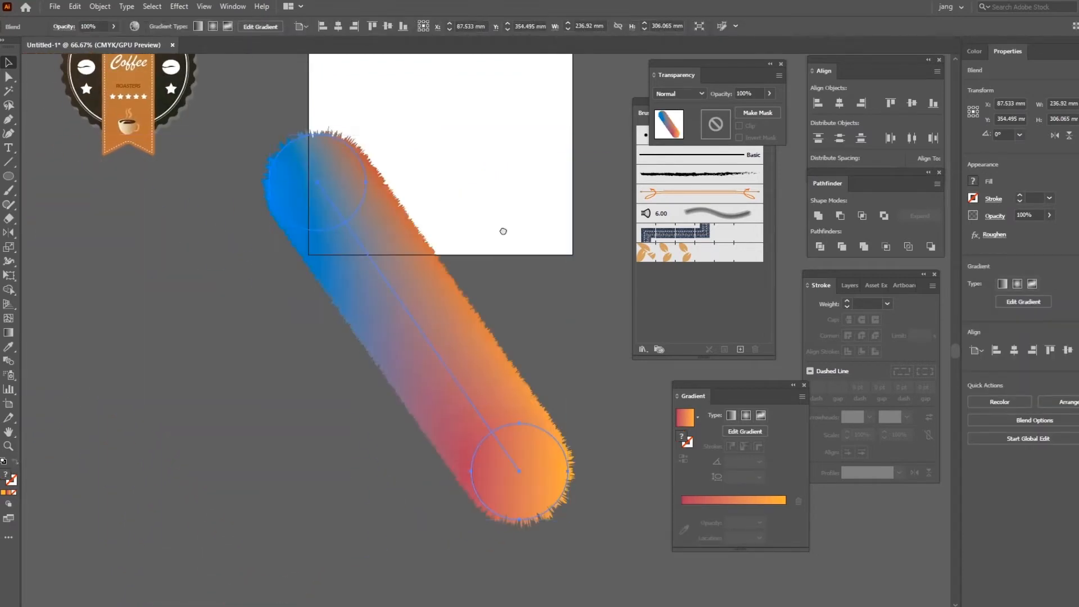
Select the roughened blend together with the M-shaped path and replace the blend's spine with that path.
{"action": "key", "text": "space"}
{"action": "left_click_drag", "start_coordinate": [500, 191], "coordinate": [357, 379]}
{"action": "left_click", "coordinate": [380, 212], "text": "shift"}
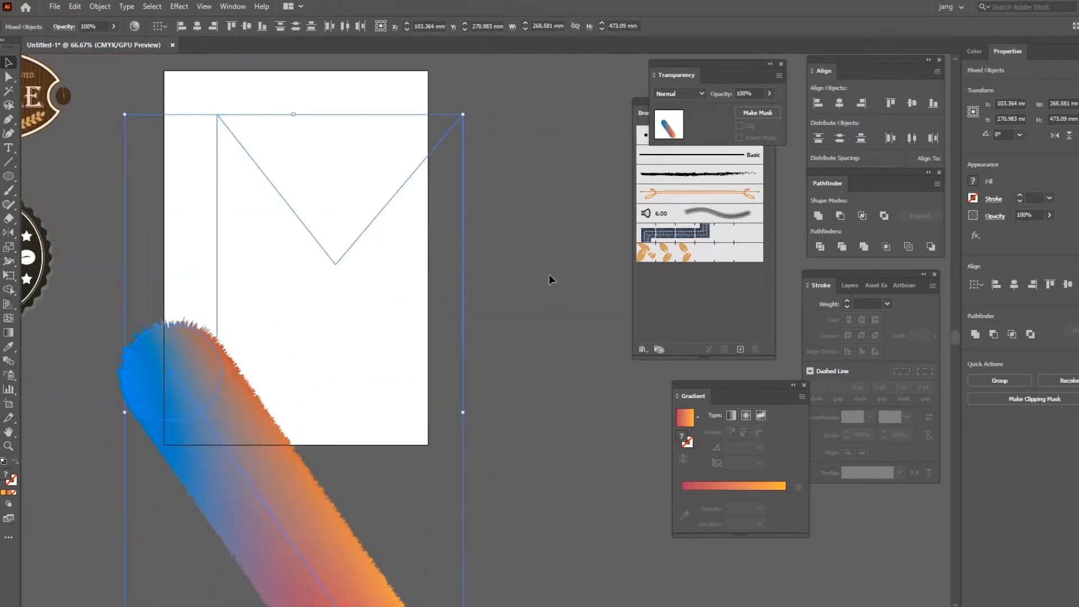
{"action": "left_click", "coordinate": [100, 7]}
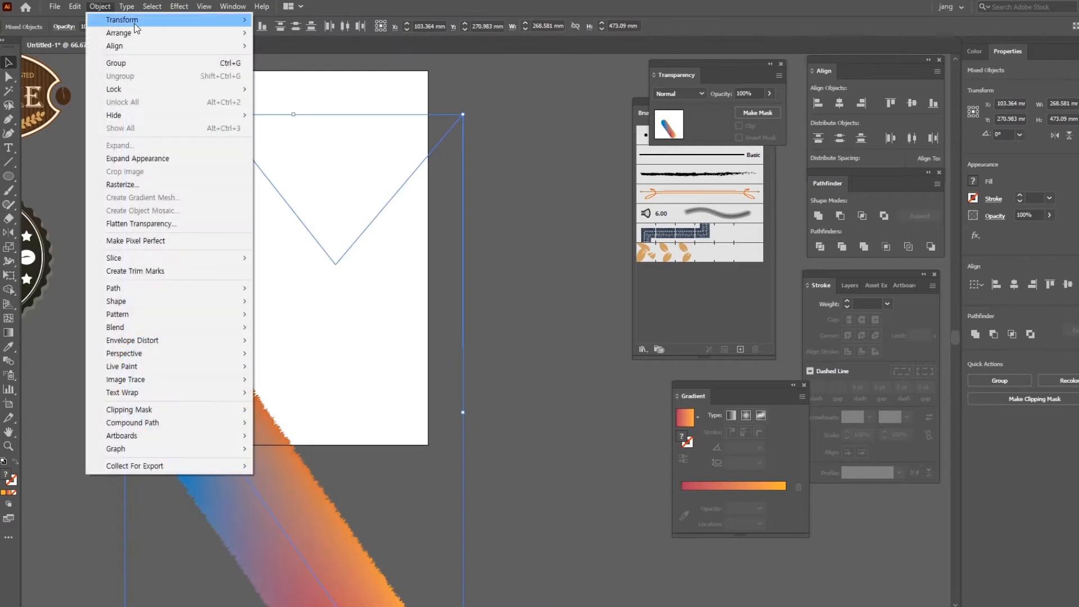
{"action": "mouse_move", "coordinate": [158, 326]}
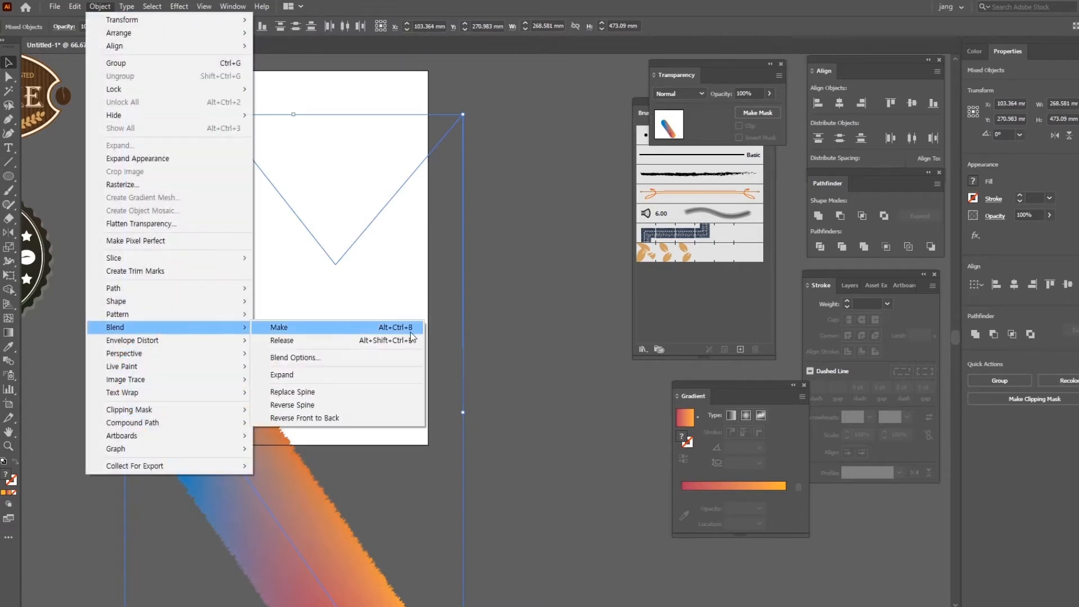
{"action": "left_click", "coordinate": [332, 395]}
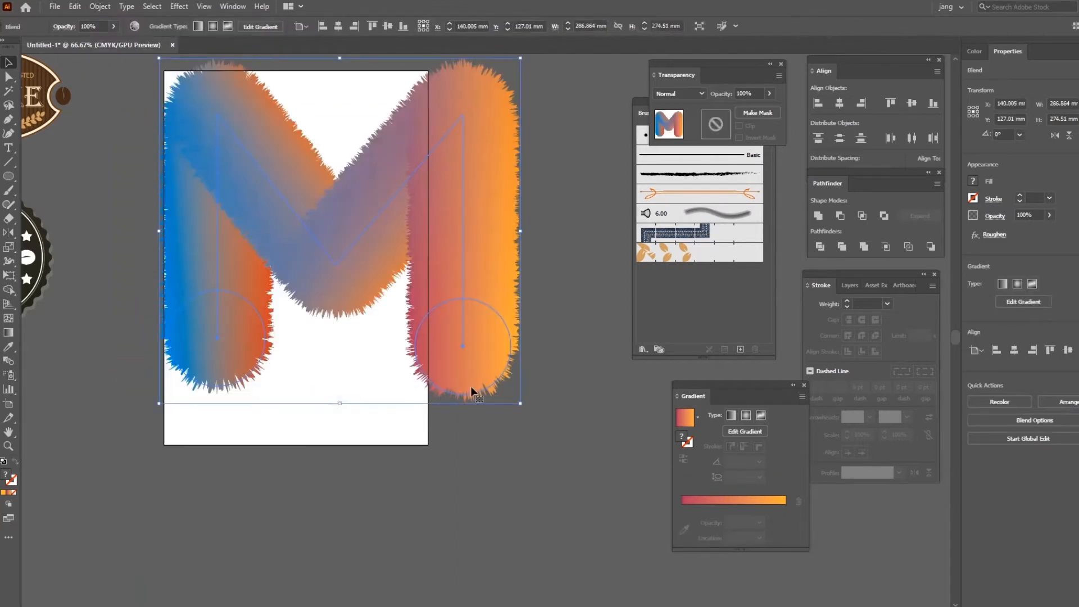
Isolate the M blend, try sending its red-to-orange end circle to the back, undo the reordering and leave isolation mode.
{"action": "scroll", "coordinate": [535, 356], "scroll_direction": "up", "scroll_amount": 3}
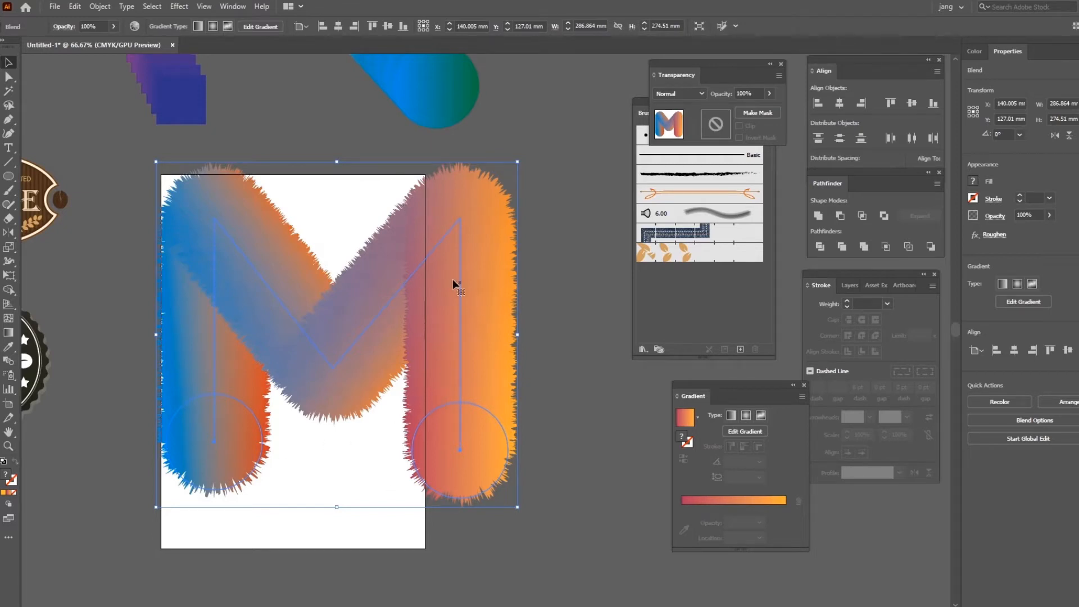
{"action": "double_click", "coordinate": [447, 238]}
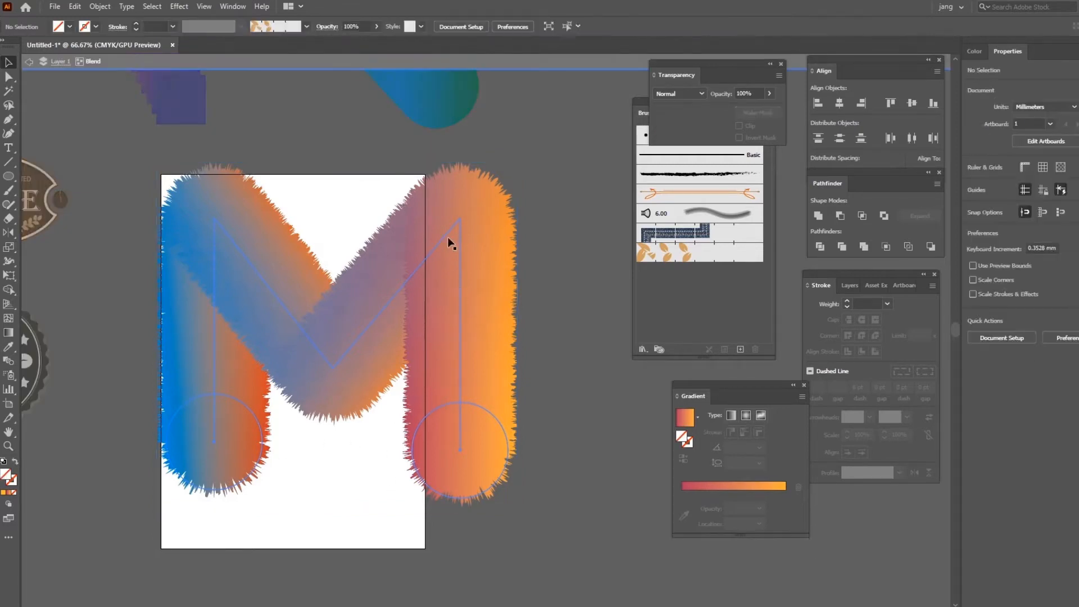
{"action": "left_click", "coordinate": [477, 462]}
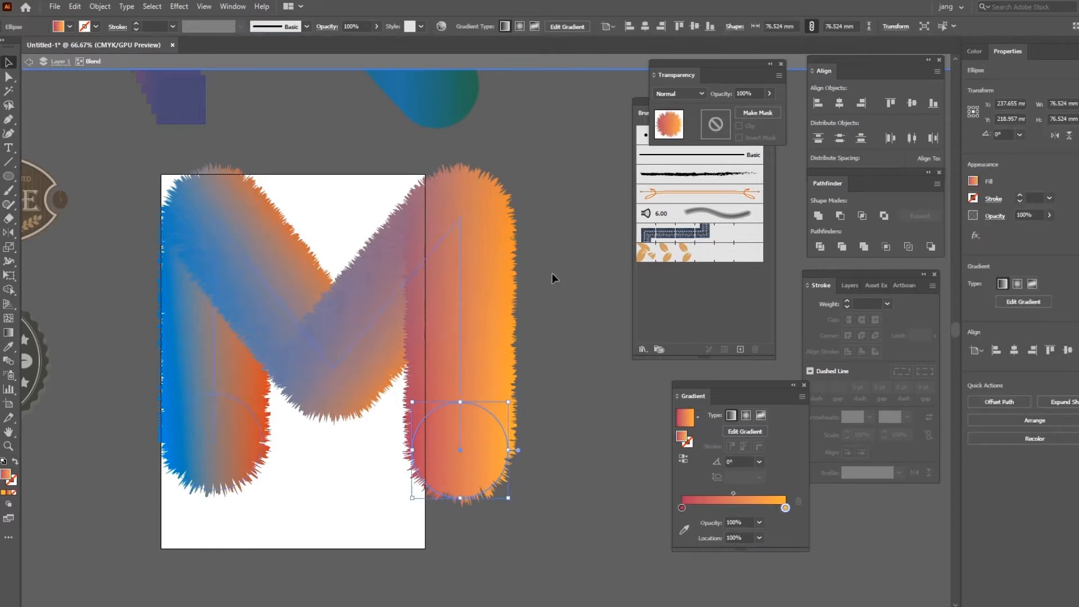
{"action": "right_click", "coordinate": [494, 428]}
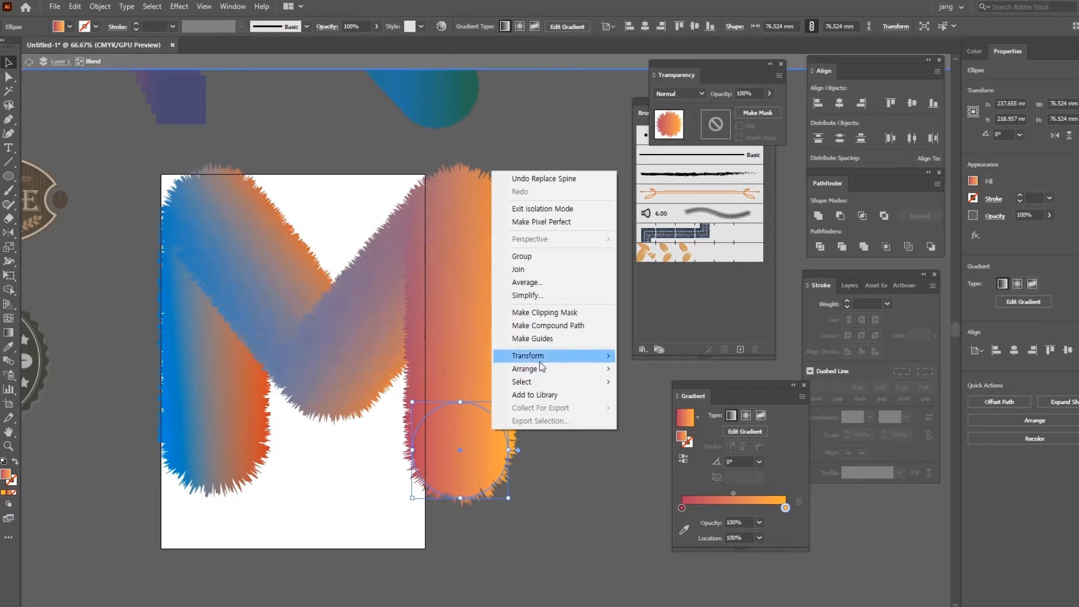
{"action": "mouse_move", "coordinate": [540, 368]}
{"action": "left_click", "coordinate": [679, 408]}
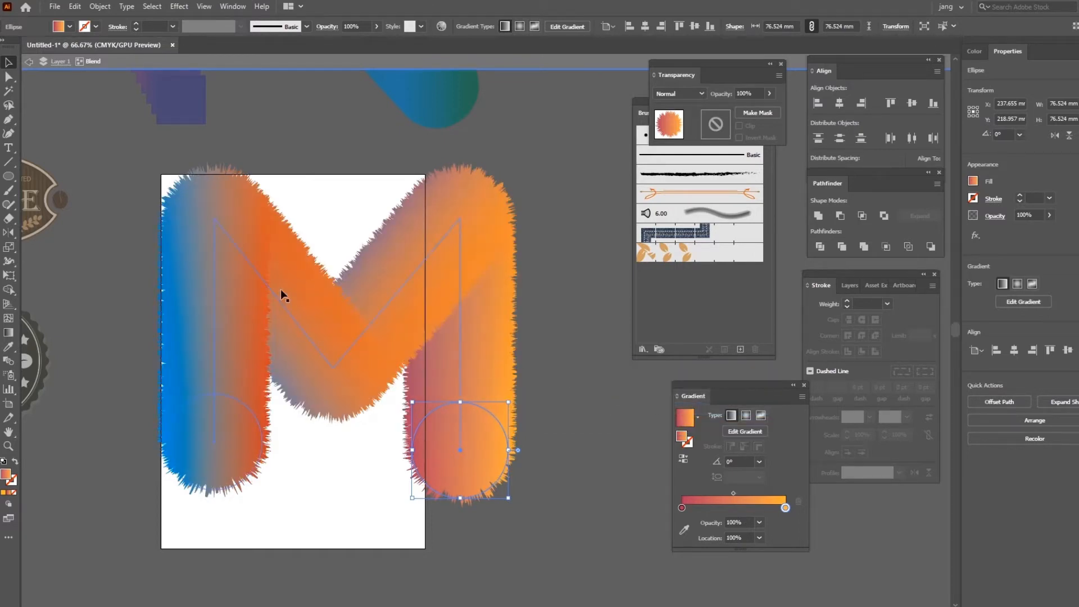
{"action": "key", "text": "ctrl+z"}
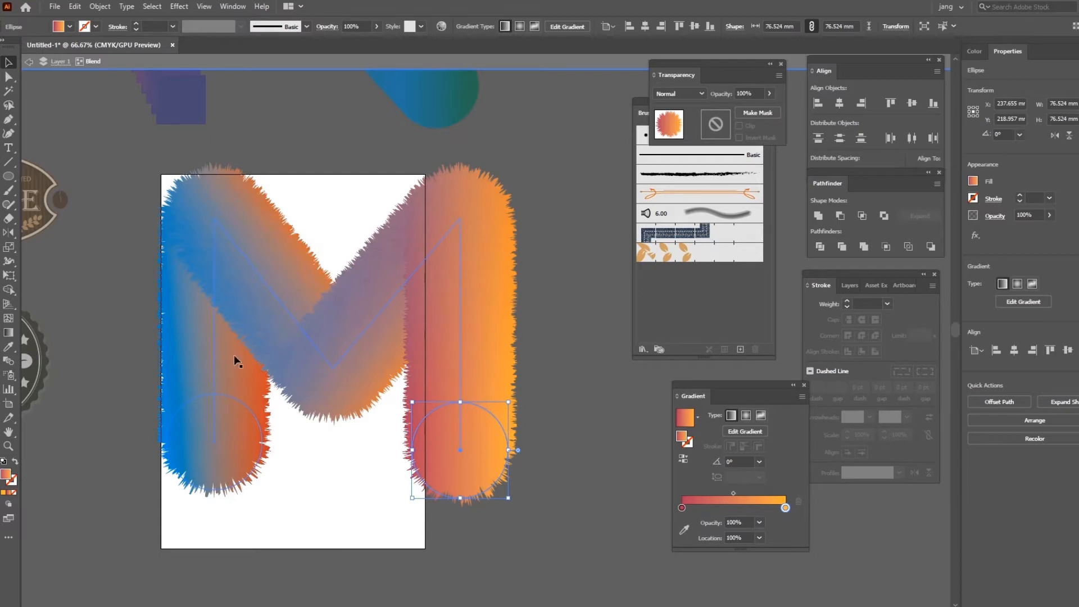
{"action": "left_click", "coordinate": [589, 455]}
{"action": "left_click", "coordinate": [28, 62]}
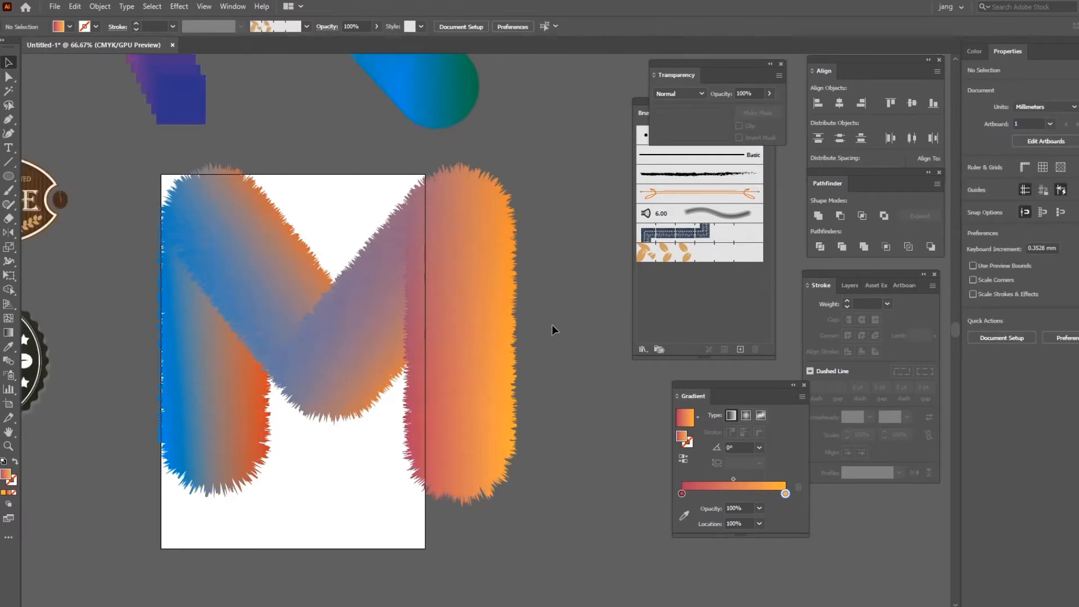
Delete the square blend and the smooth circle blend above the artboard.
{"action": "key", "text": "ctrl+minus"}
{"action": "key", "text": "ctrl+minus"}
{"action": "key", "text": "ctrl+minus"}
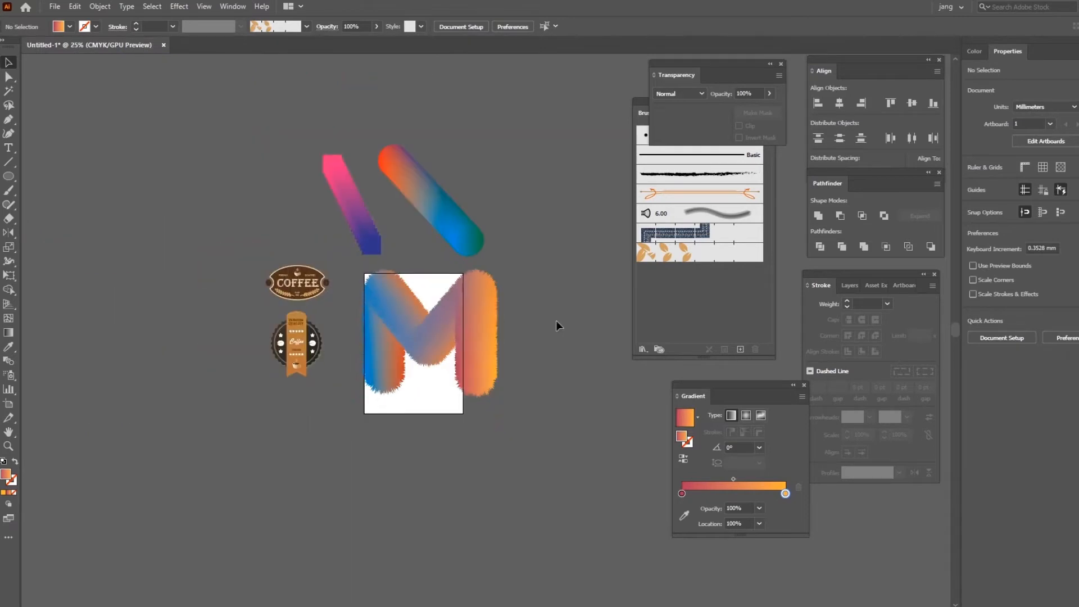
{"action": "left_click_drag", "start_coordinate": [478, 196], "coordinate": [515, 210]}
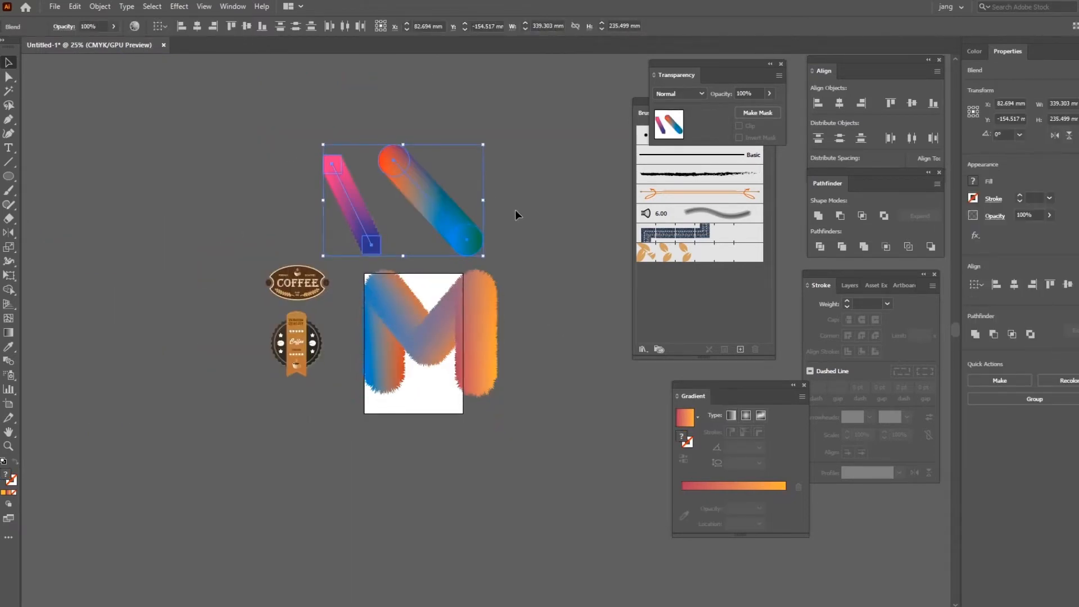
{"action": "key", "text": "Delete"}
Move the furry M blend off the artboard, into the empty area above and left of it.
{"action": "left_click_drag", "start_coordinate": [329, 384], "coordinate": [59, 358]}
{"action": "left_click", "coordinate": [225, 365]}
{"action": "left_click", "coordinate": [461, 337]}
{"action": "left_click_drag", "start_coordinate": [433, 344], "coordinate": [202, 168]}
{"action": "left_click_drag", "start_coordinate": [366, 178], "coordinate": [288, 320]}
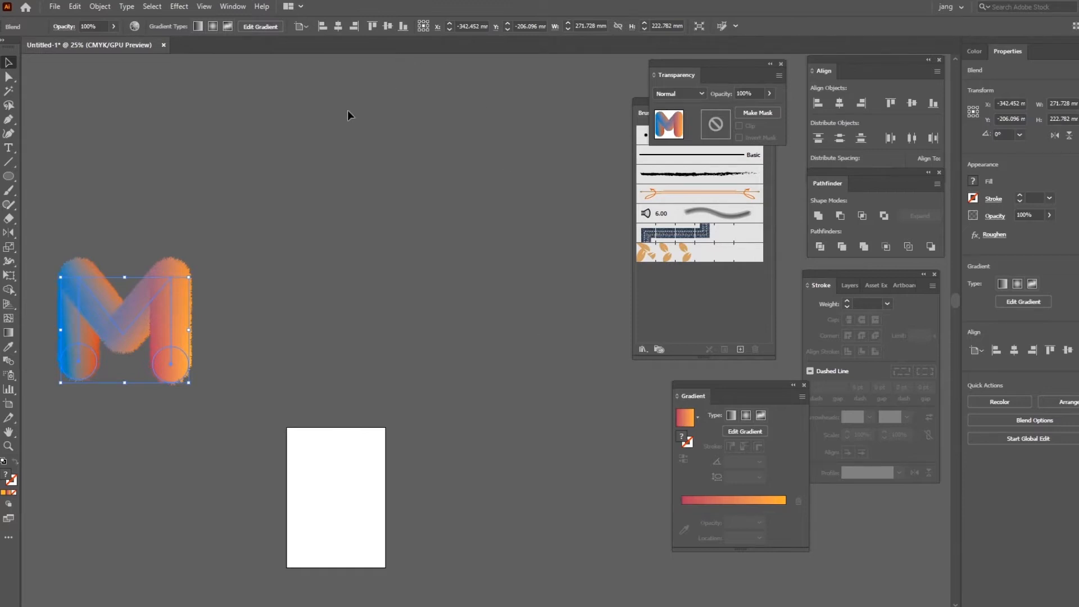
Draw an ellipse about 226 × 249 mm beside the furry M, on its right, and set its fill to None.
{"action": "left_click", "coordinate": [9, 176]}
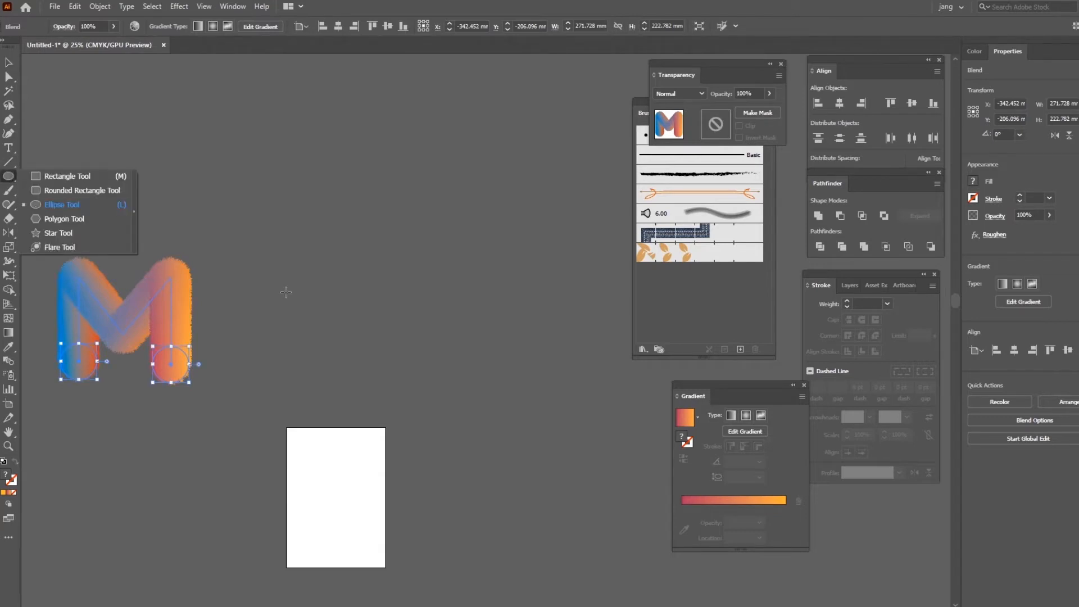
{"action": "left_click_drag", "start_coordinate": [231, 264], "coordinate": [339, 383]}
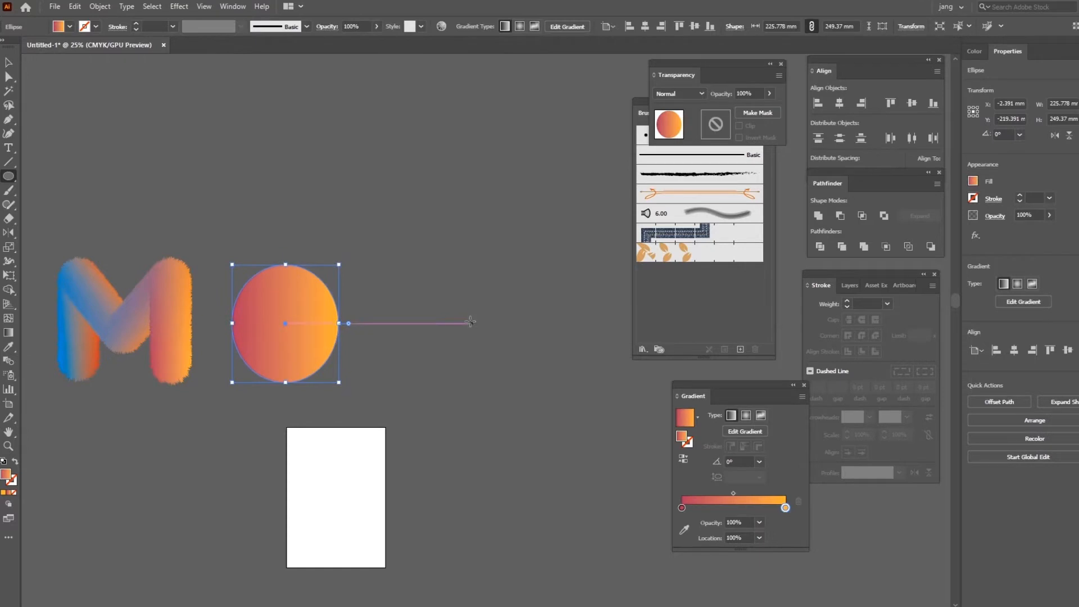
{"action": "left_click", "coordinate": [69, 26]}
{"action": "left_click", "coordinate": [5, 46]}
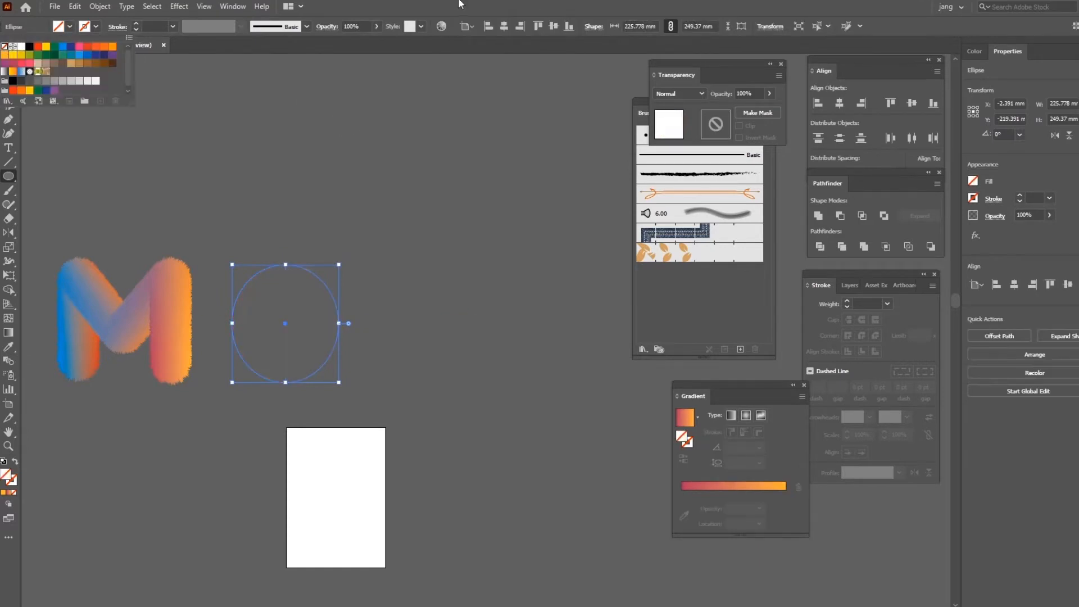
{"action": "left_click", "coordinate": [12, 66]}
{"action": "left_click", "coordinate": [189, 331]}
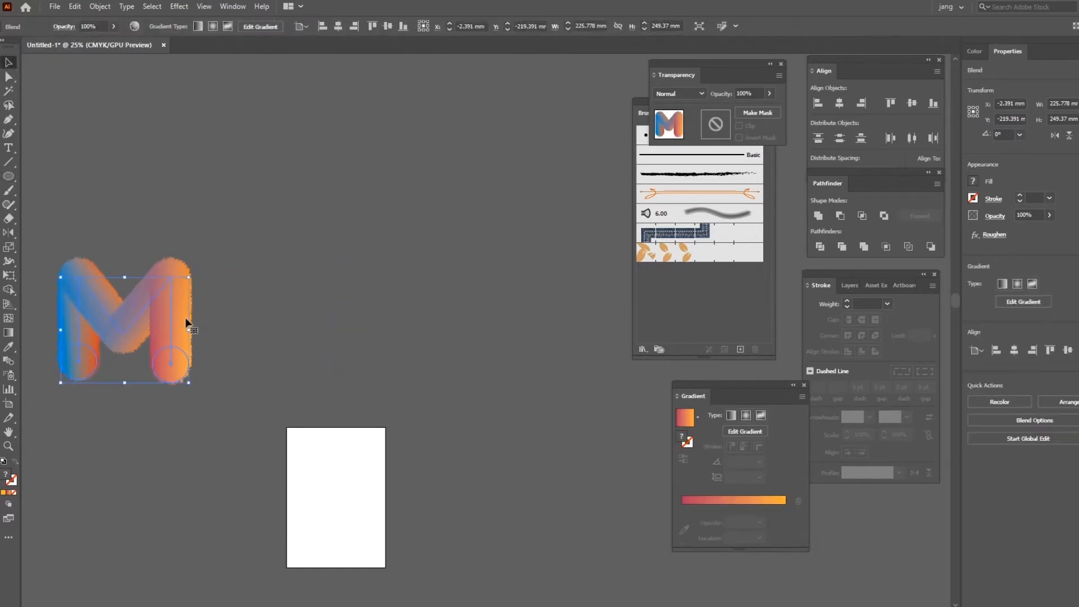
{"action": "left_click", "coordinate": [276, 281]}
{"action": "left_click", "coordinate": [271, 267]}
{"action": "left_click", "coordinate": [163, 285]}
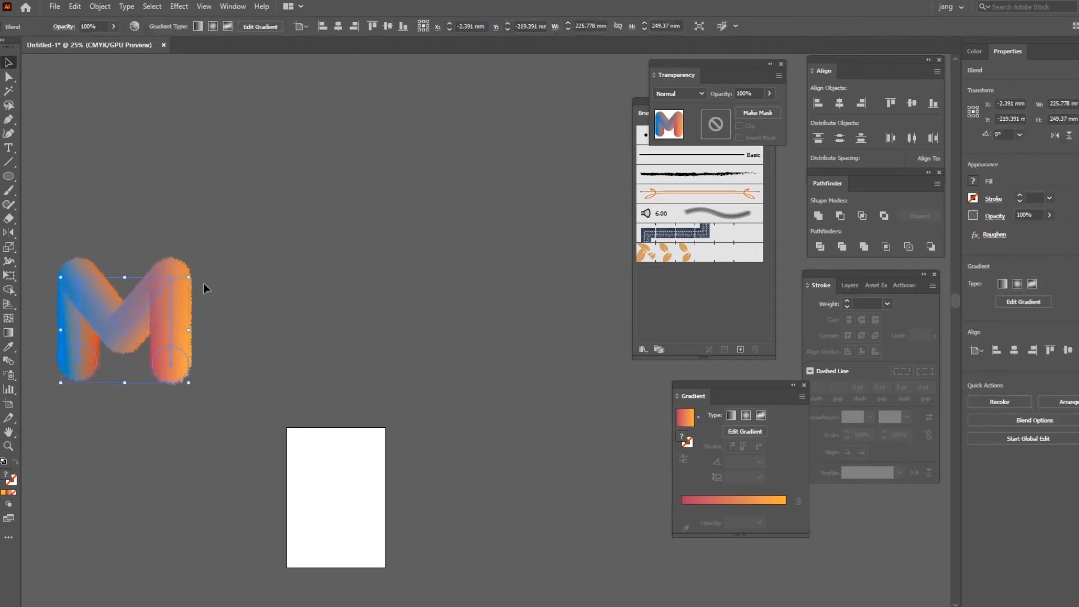
{"action": "left_click", "coordinate": [278, 281]}
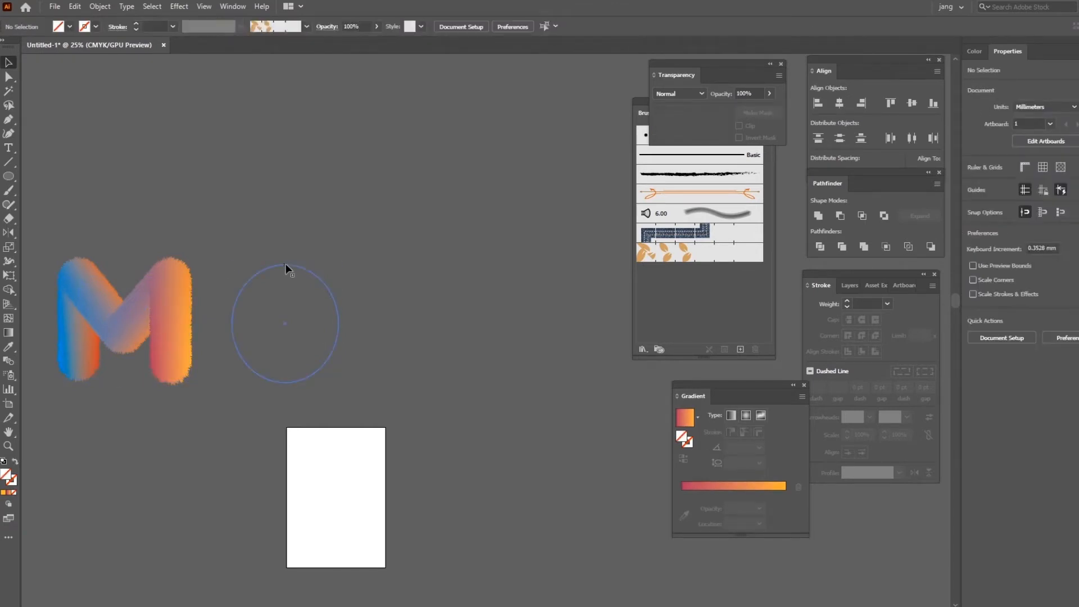
{"action": "left_click", "coordinate": [286, 265]}
{"action": "left_click", "coordinate": [261, 145]}
Draw a circle about 85 mm in diameter above the unfilled ellipse and fill it with the red-to-orange gradient.
{"action": "key", "text": "l"}
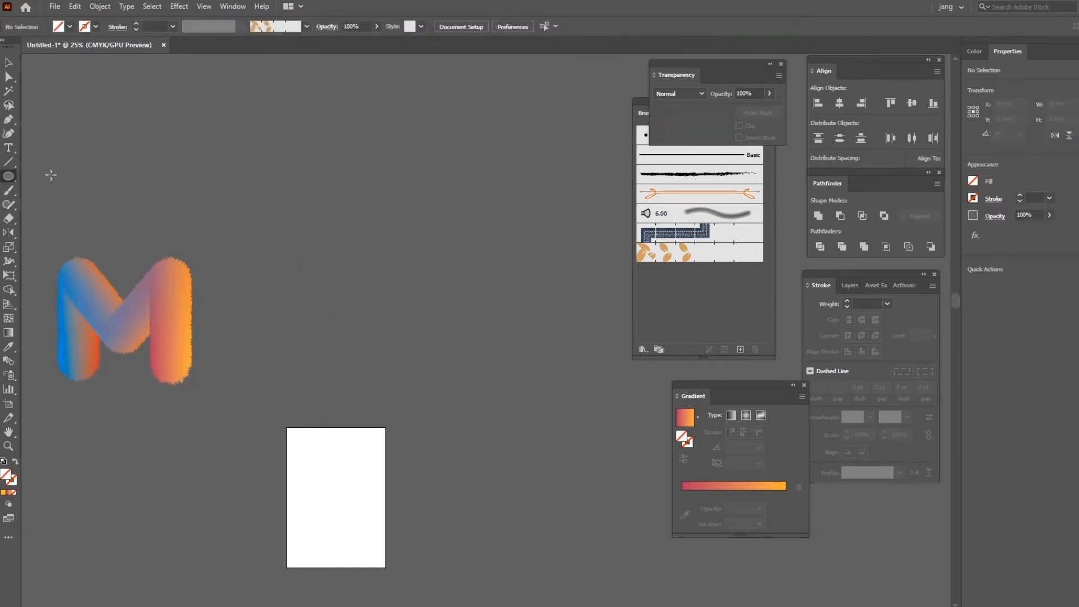
{"action": "left_click_drag", "start_coordinate": [245, 118], "coordinate": [260, 129]}
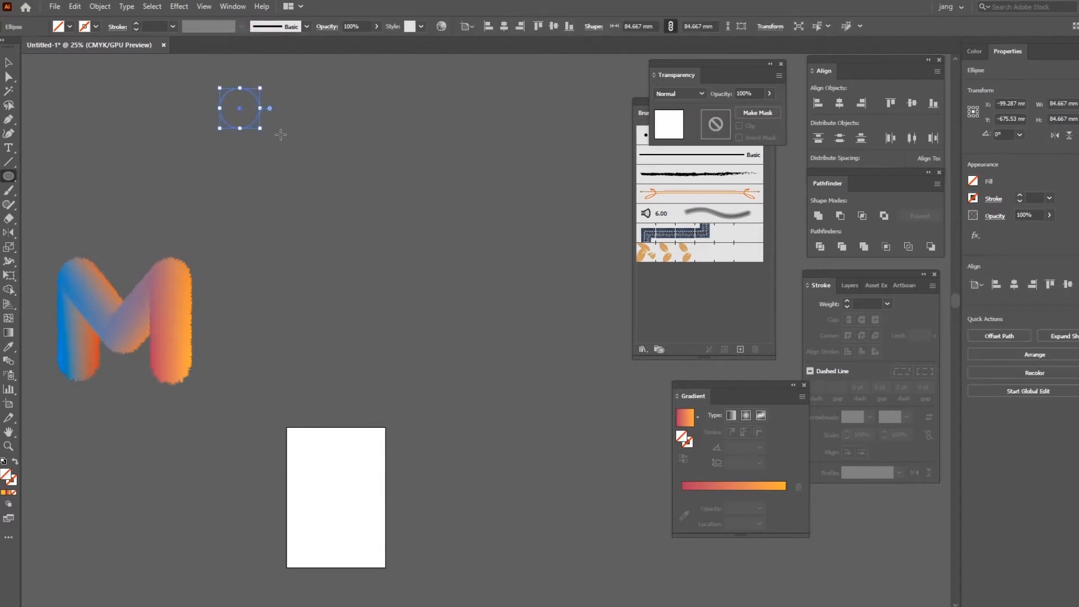
{"action": "left_click", "coordinate": [70, 26]}
{"action": "left_click", "coordinate": [54, 47]}
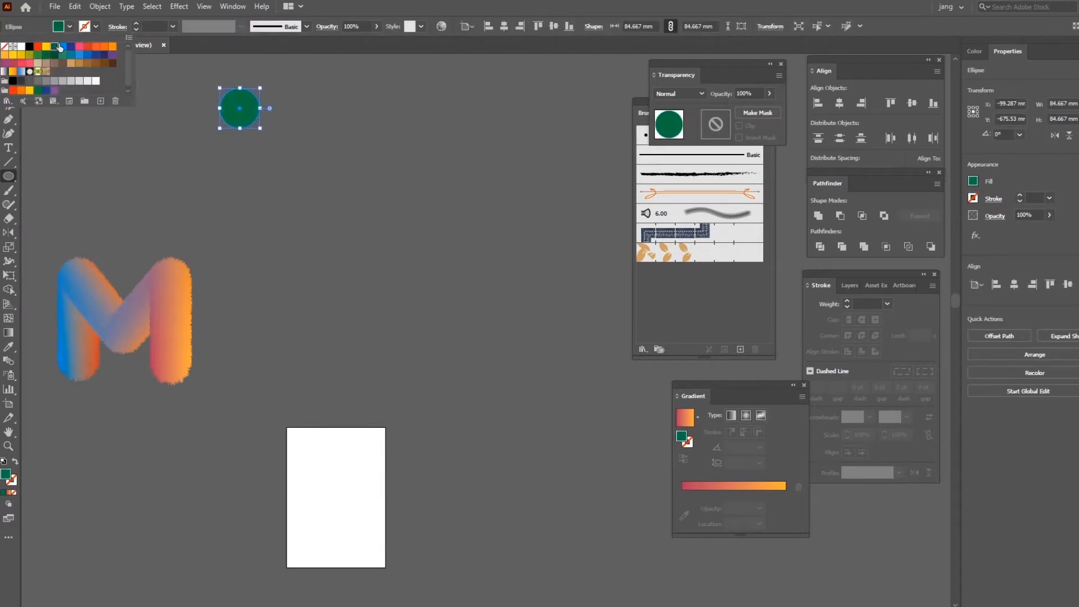
{"action": "left_click", "coordinate": [9, 61]}
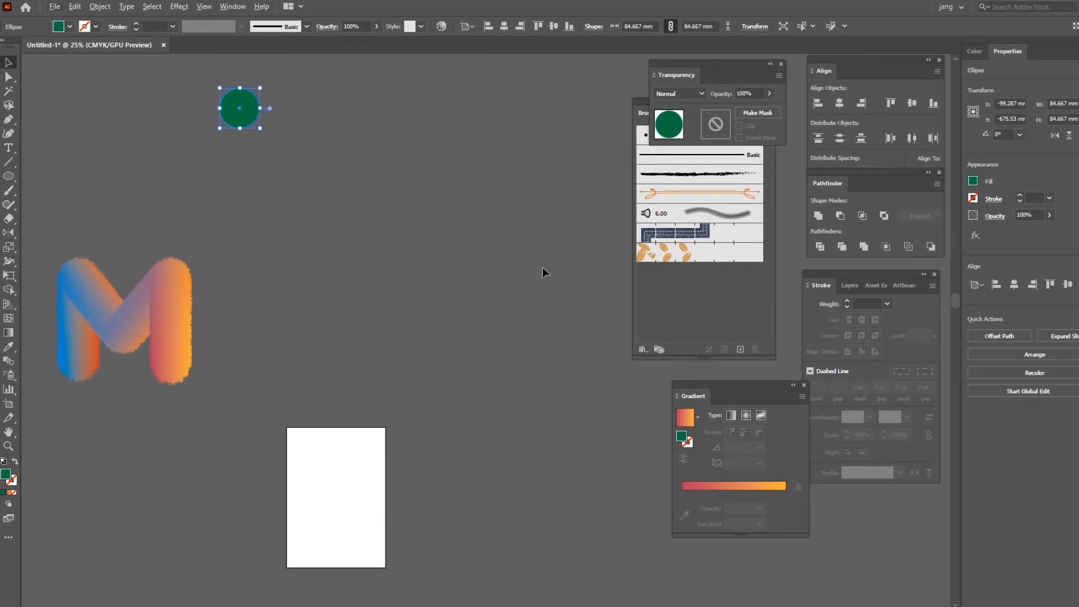
{"action": "left_click", "coordinate": [685, 417]}
Place copies of the gradient circle around the empty area above the ellipse and recolour the topmost circle's gradient start stop blue.
{"action": "left_click_drag", "start_coordinate": [243, 115], "coordinate": [270, 96]}
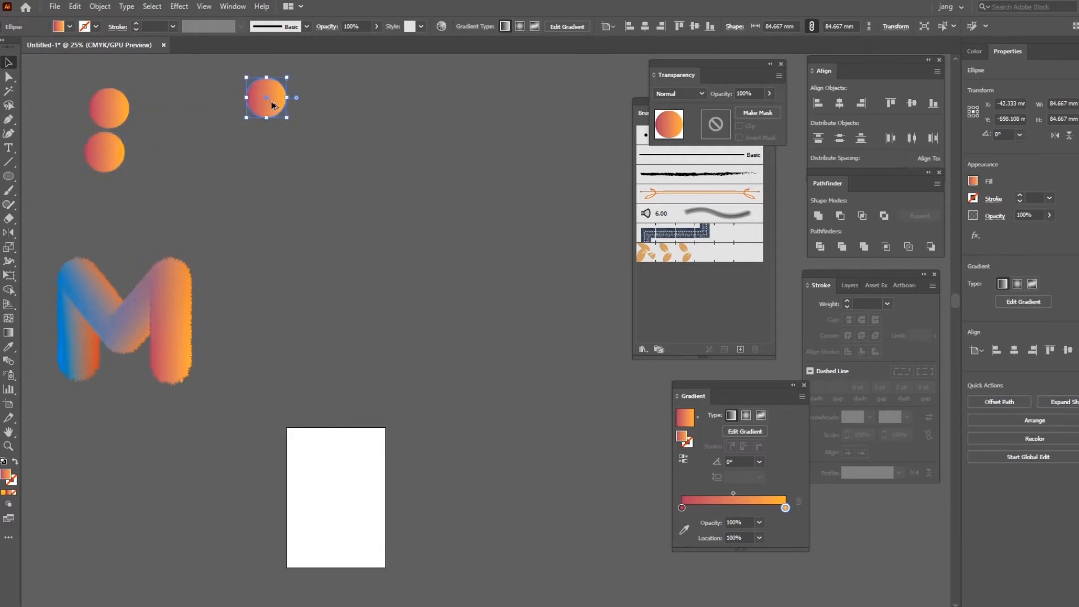
{"action": "left_click_drag", "start_coordinate": [420, 221], "coordinate": [419, 221]}
{"action": "left_click", "coordinate": [273, 92]}
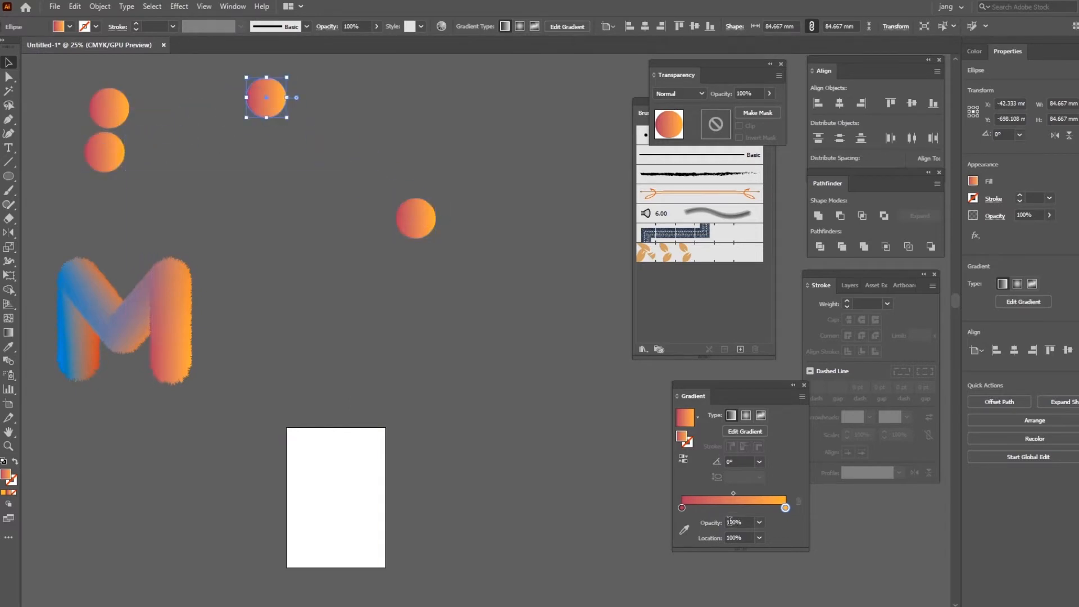
{"action": "double_click", "coordinate": [683, 509]}
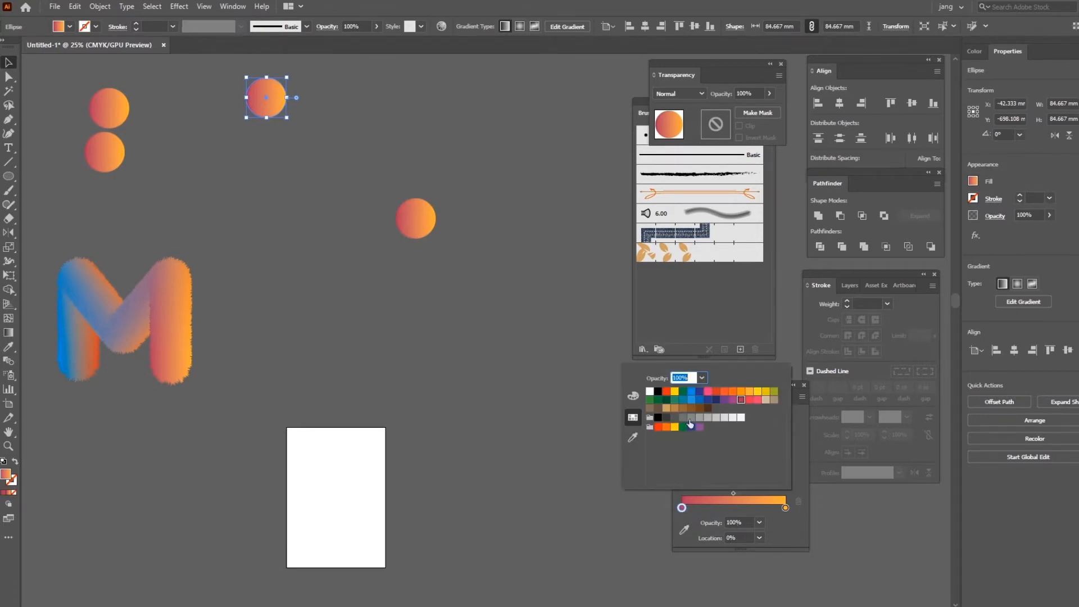
{"action": "left_click", "coordinate": [691, 393]}
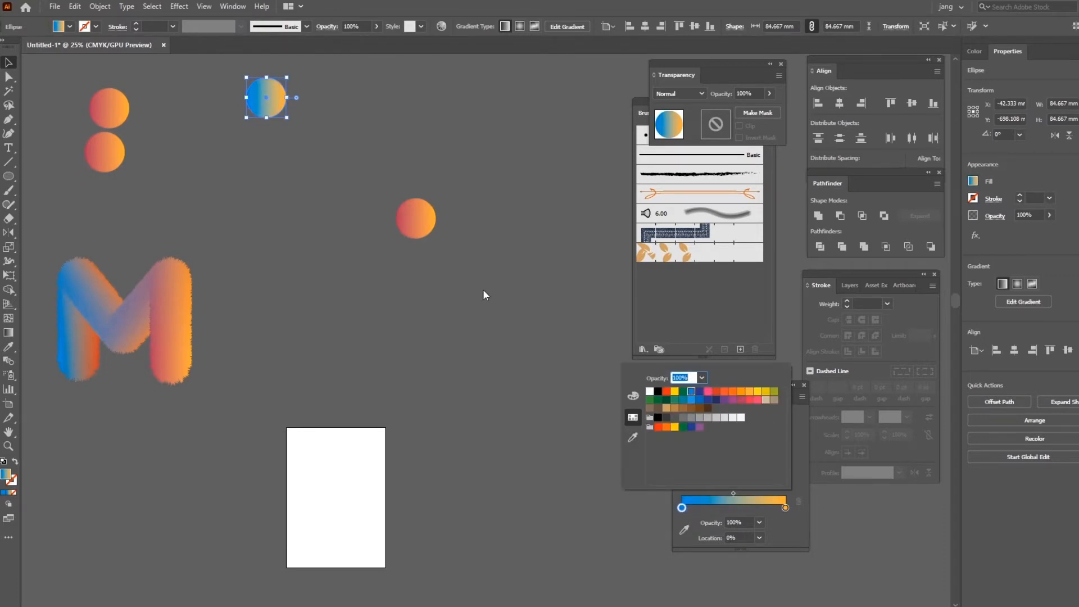
Recolour the remaining red-to-orange circle above the ellipse with a gradient from dark green to pink.
{"action": "left_click", "coordinate": [422, 221]}
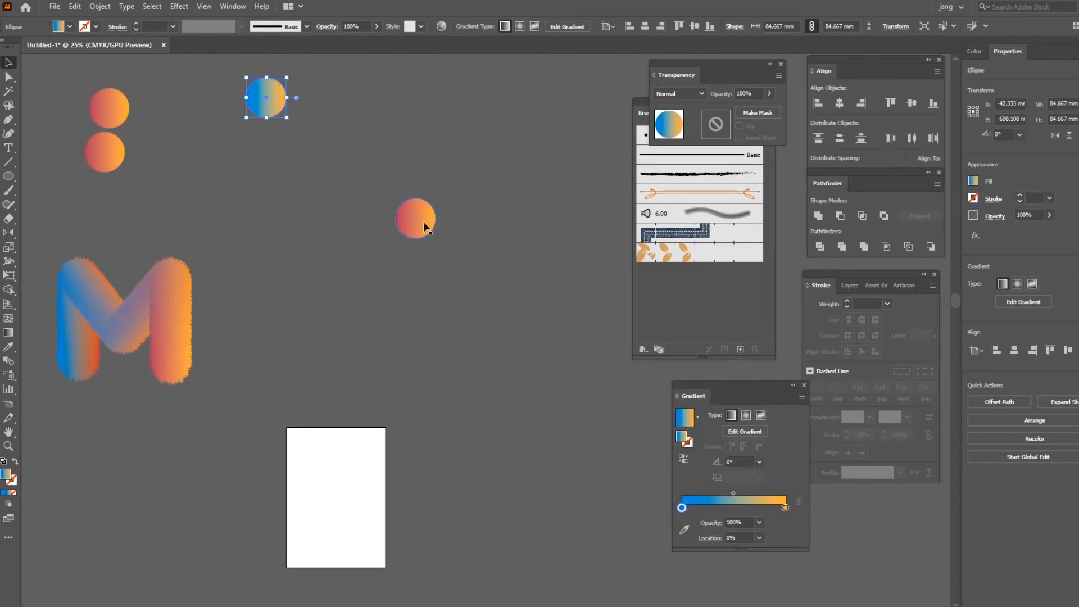
{"action": "double_click", "coordinate": [682, 509]}
{"action": "left_click", "coordinate": [691, 401]}
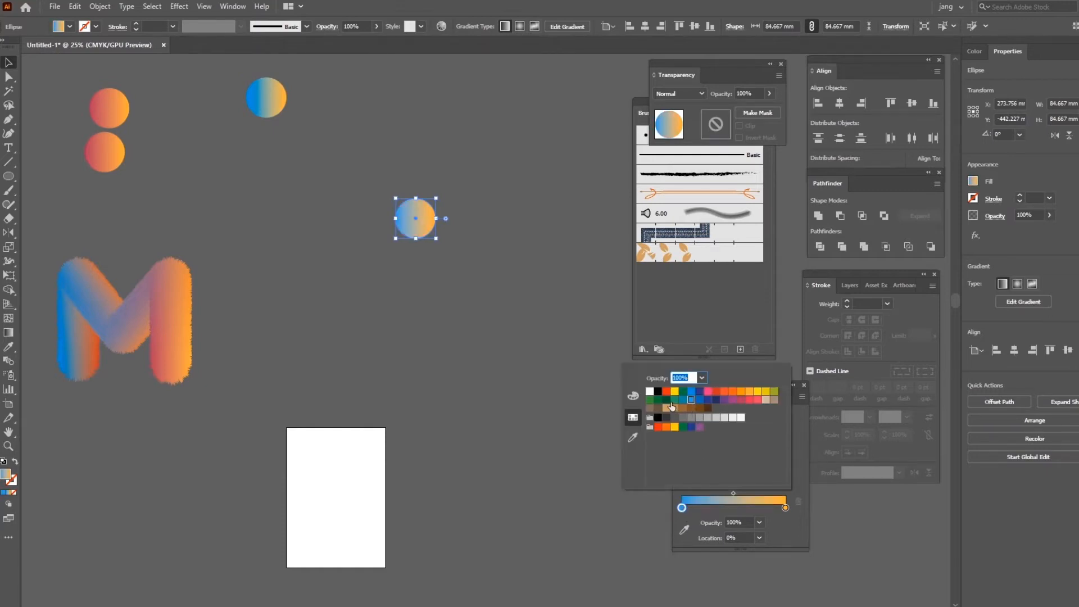
{"action": "left_click", "coordinate": [671, 404]}
{"action": "double_click", "coordinate": [786, 508]}
{"action": "left_click", "coordinate": [760, 400]}
{"action": "left_click", "coordinate": [335, 95]}
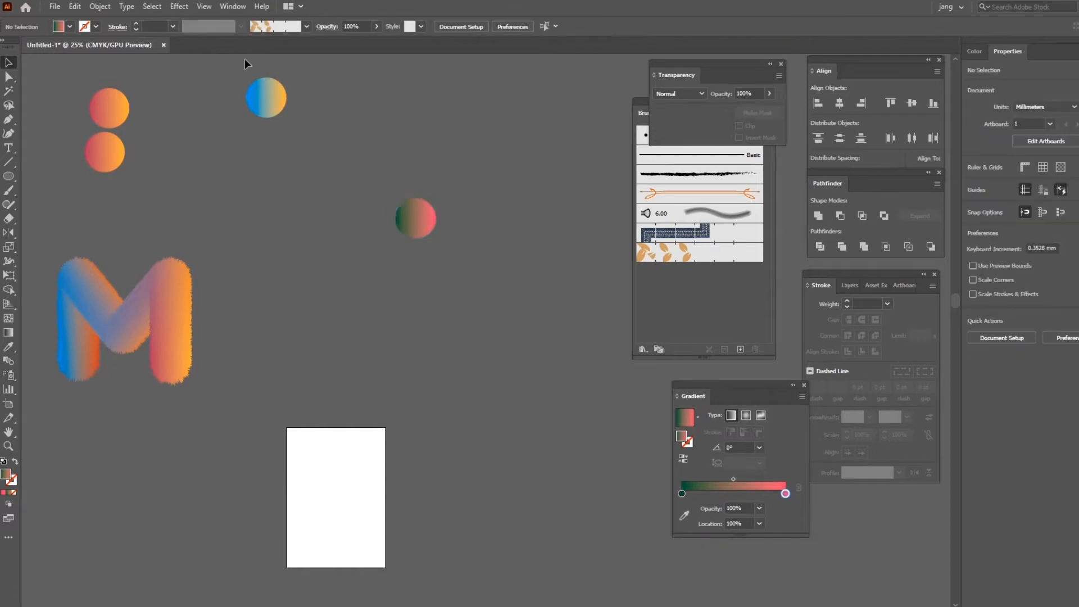
Blend the blue-to-orange circle with the green-to-pink circle and apply the last-used Roughen effect to the blend.
{"action": "left_click_drag", "start_coordinate": [466, 210], "coordinate": [554, 244]}
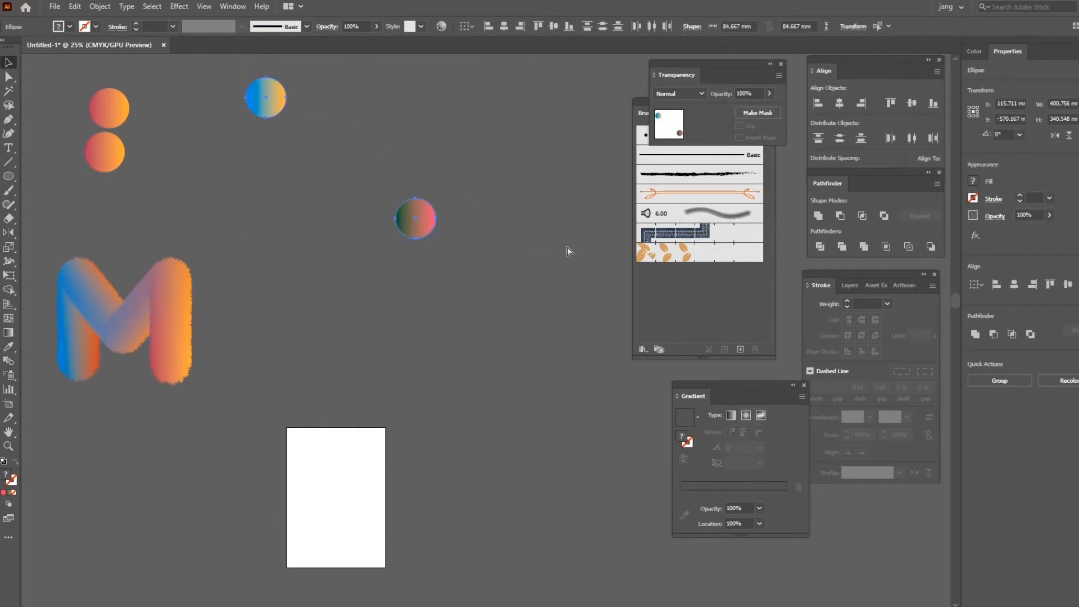
{"action": "key", "text": "ctrl+alt+b"}
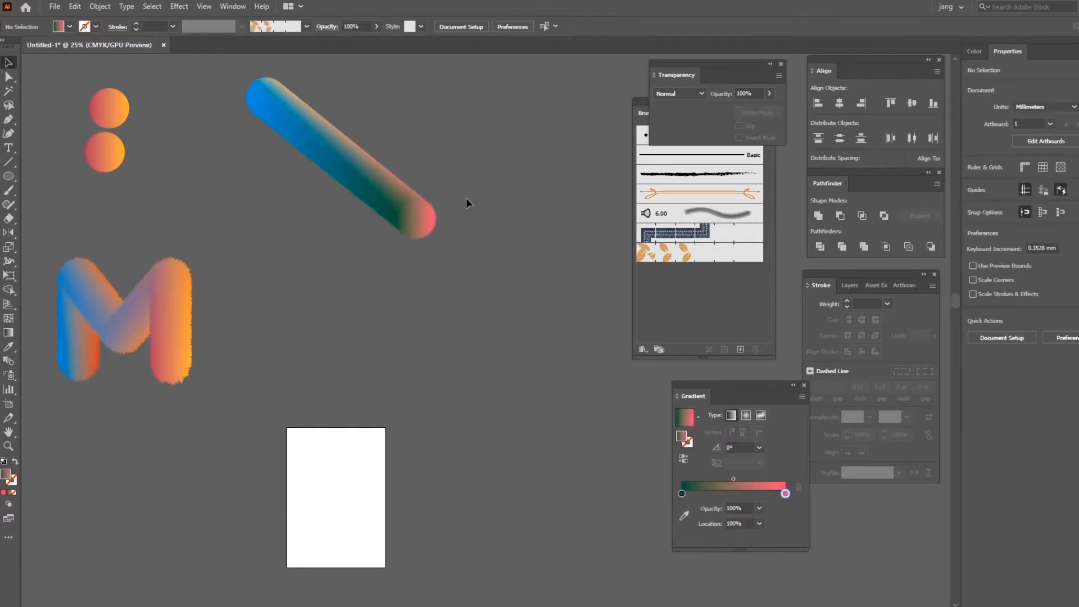
{"action": "left_click", "coordinate": [179, 7]}
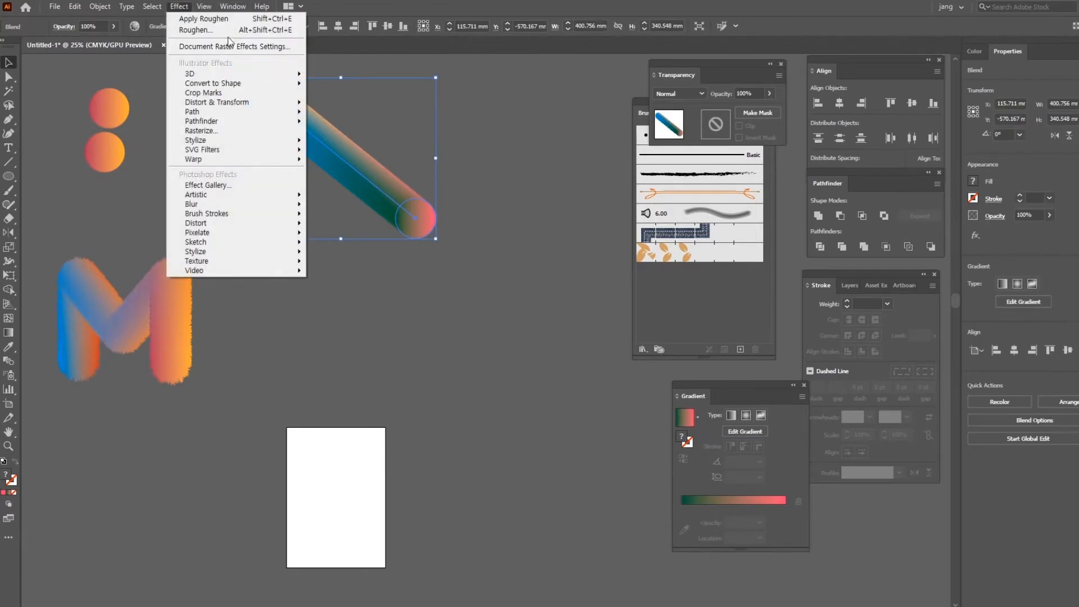
{"action": "left_click", "coordinate": [228, 19]}
{"action": "left_click", "coordinate": [545, 226]}
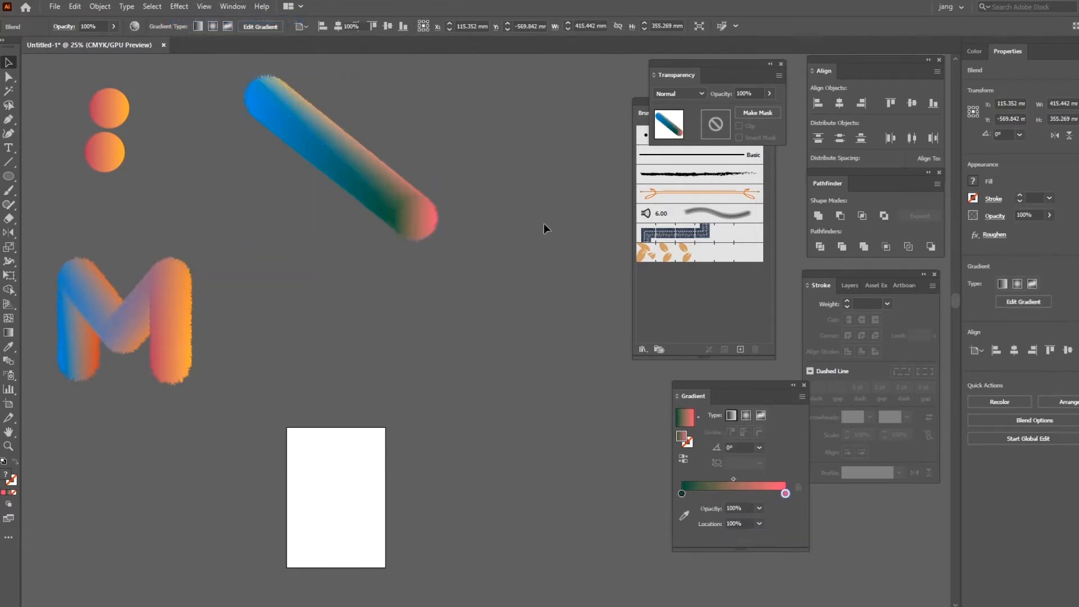
{"action": "left_click", "coordinate": [366, 166]}
{"action": "left_click", "coordinate": [463, 181]}
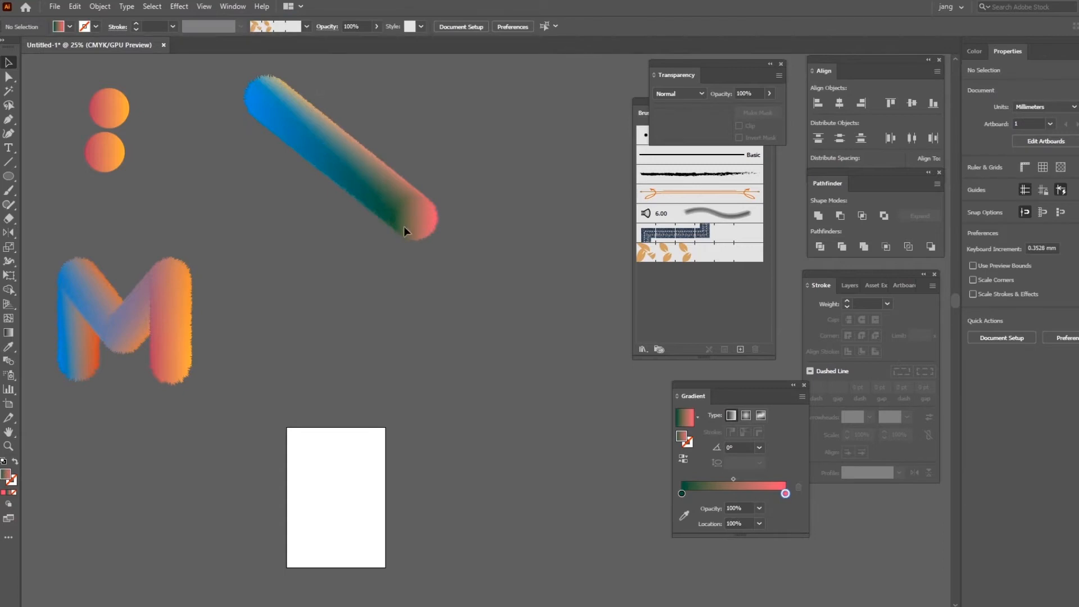
Replace the spine of the roughened diagonal blend with the unfilled ellipse beside the furry M.
{"action": "left_click", "coordinate": [384, 197]}
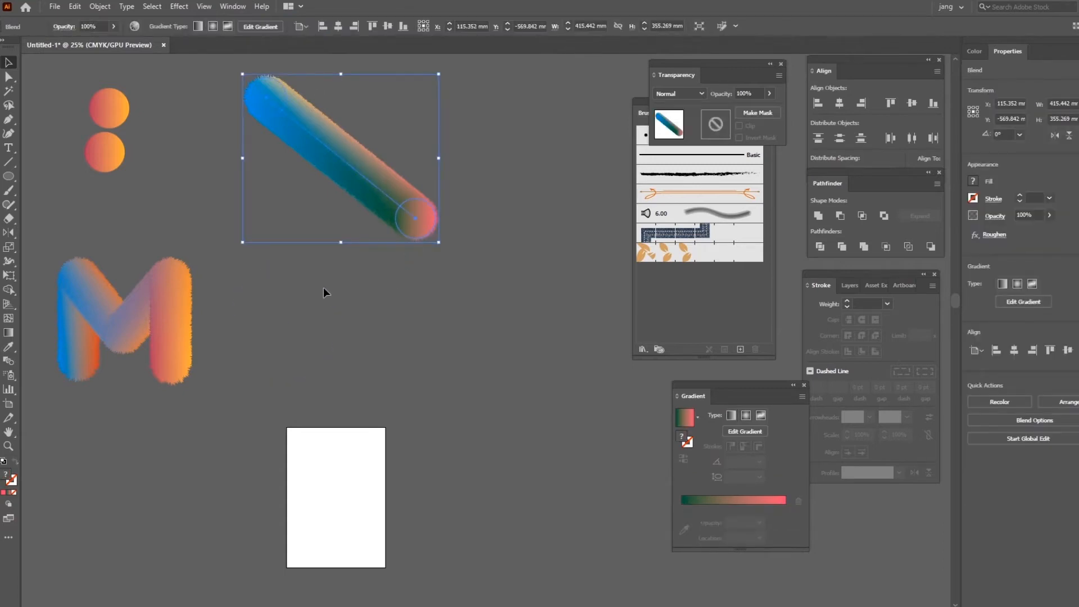
{"action": "left_click", "coordinate": [329, 289], "text": "shift"}
{"action": "left_click", "coordinate": [108, 8]}
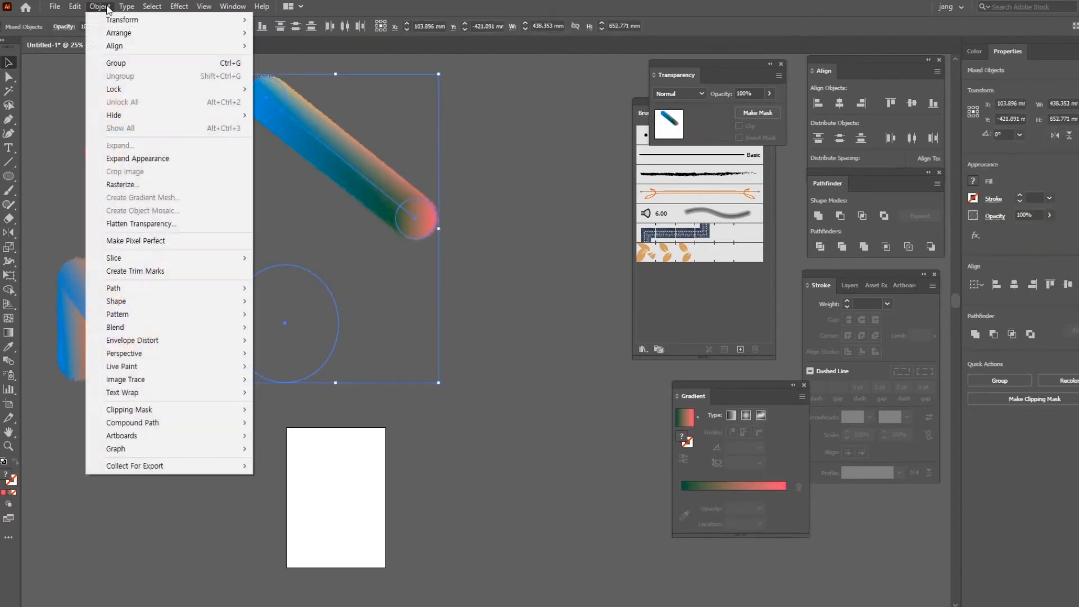
{"action": "mouse_move", "coordinate": [157, 326]}
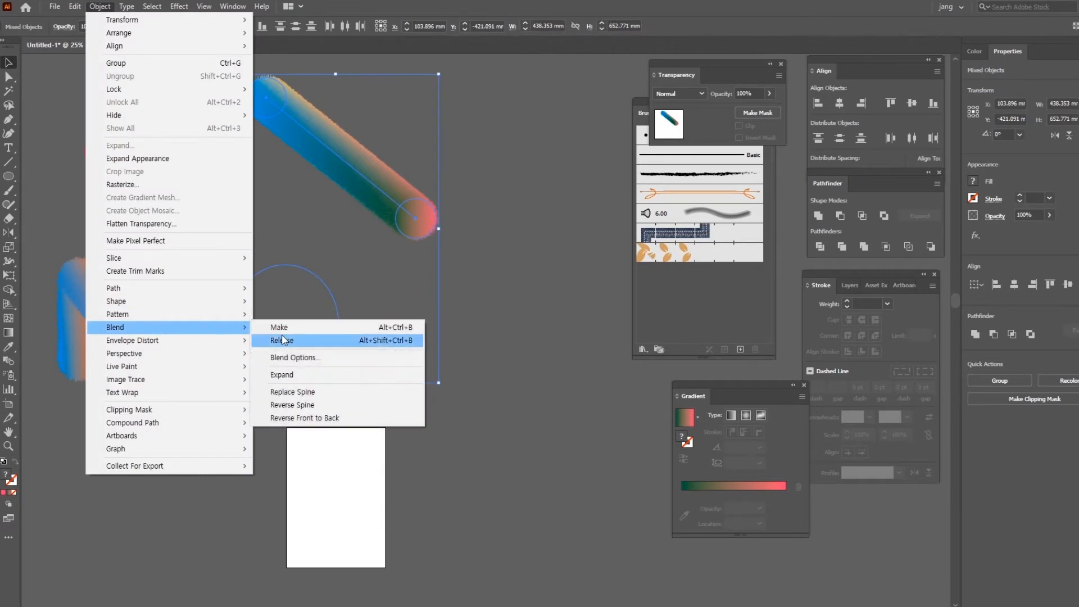
{"action": "left_click", "coordinate": [295, 392]}
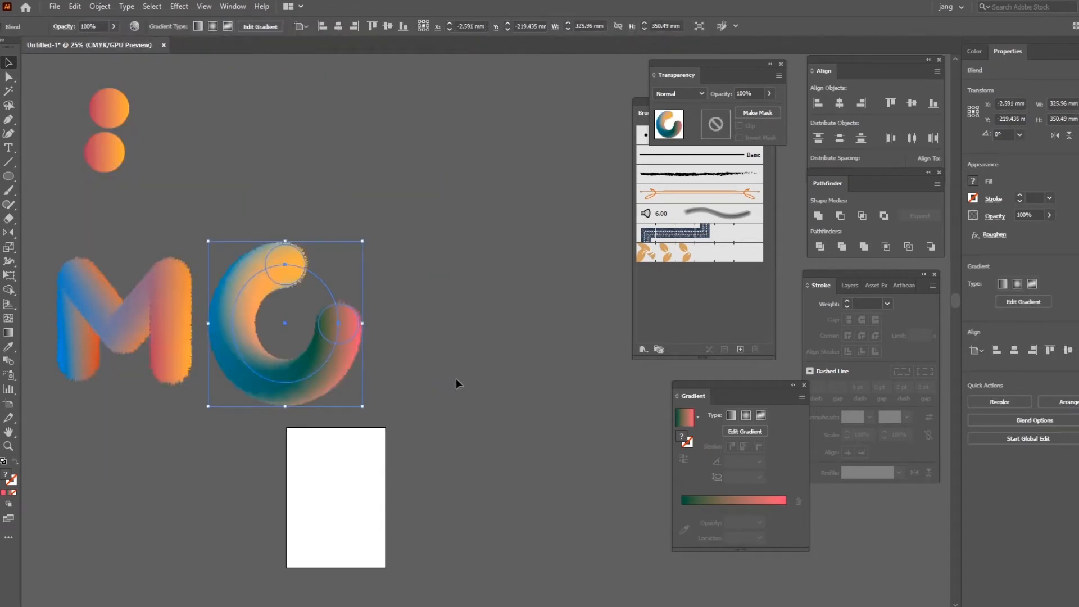
{"action": "left_click", "coordinate": [516, 370]}
Scale the furry C-shaped blend down to about 255 × 274 mm, close to the M's height.
{"action": "left_click", "coordinate": [326, 359]}
{"action": "left_click_drag", "start_coordinate": [347, 392], "coordinate": [314, 356]}
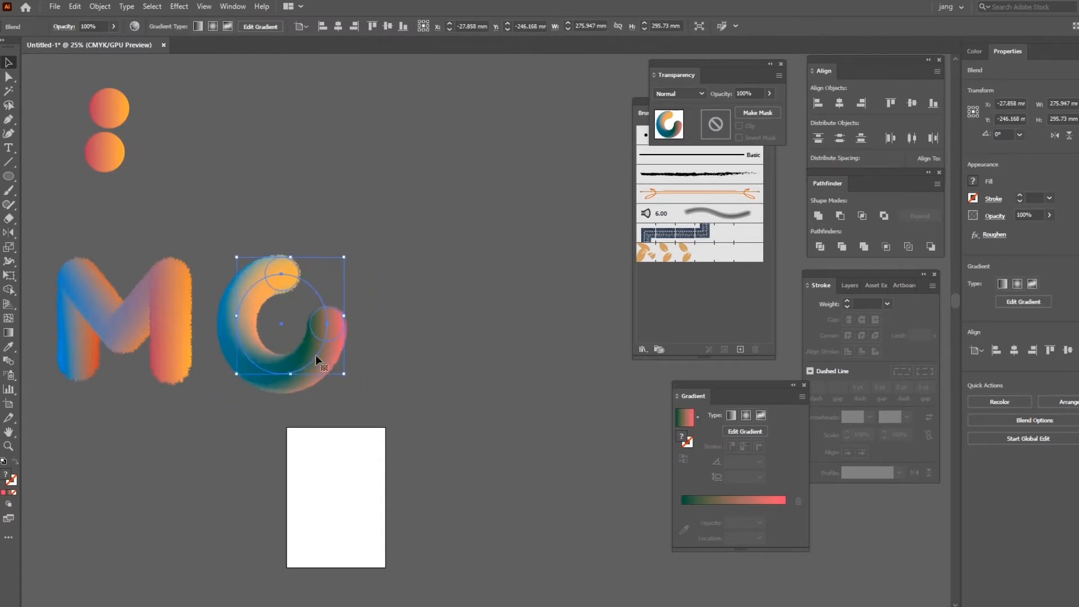
{"action": "left_click_drag", "start_coordinate": [344, 375], "coordinate": [338, 366]}
{"action": "left_click", "coordinate": [292, 320]}
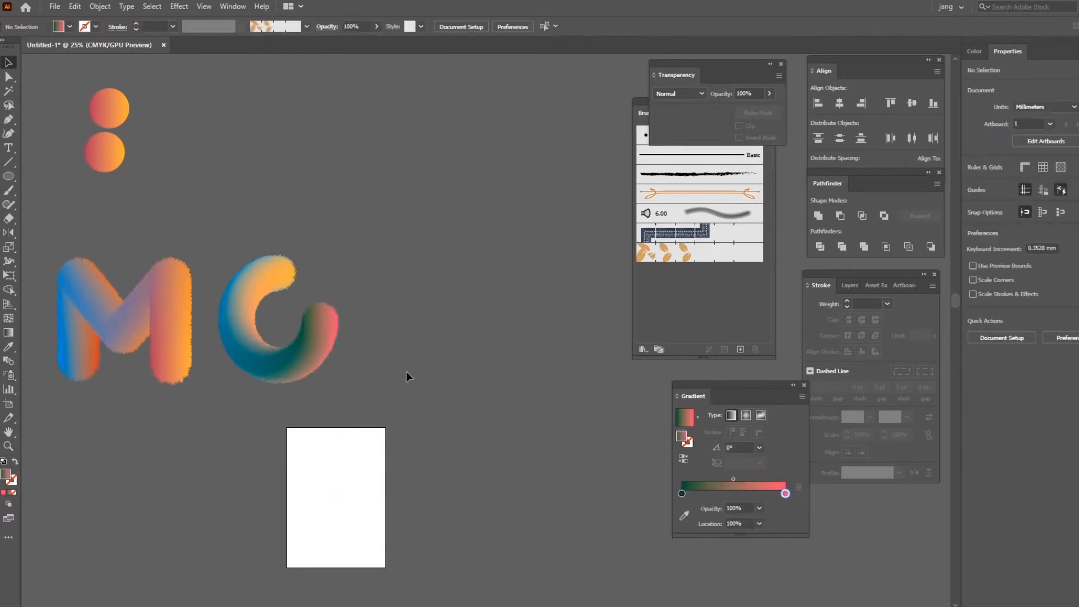
Close the C-shaped blend into an O by using the Add Anchor Point tool on its elliptical spine at the green-to-pink end.
{"action": "key", "text": "ctrl+1"}
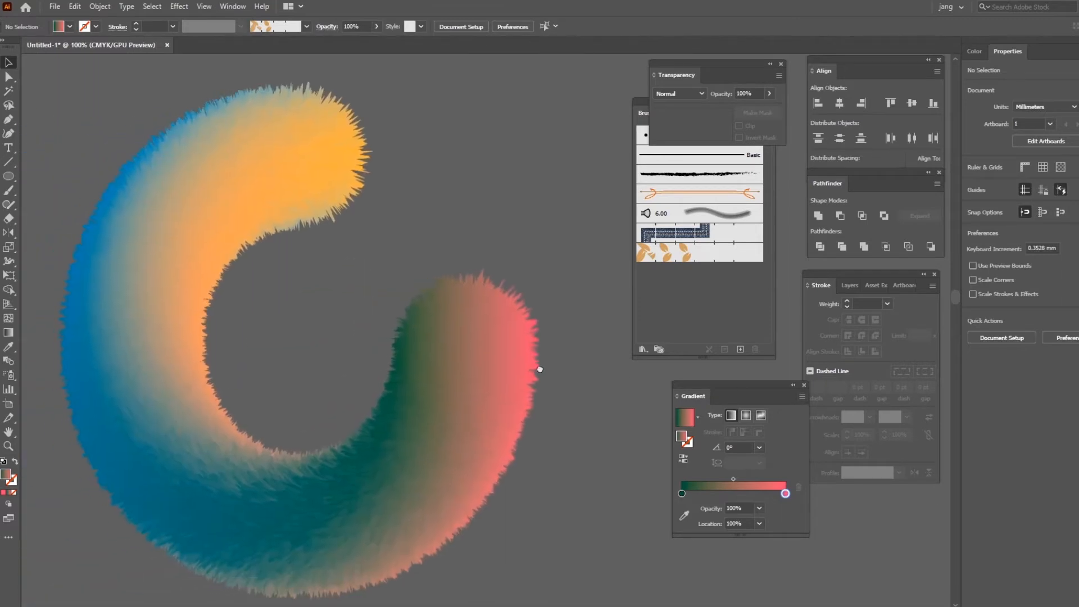
{"action": "left_click", "coordinate": [467, 380]}
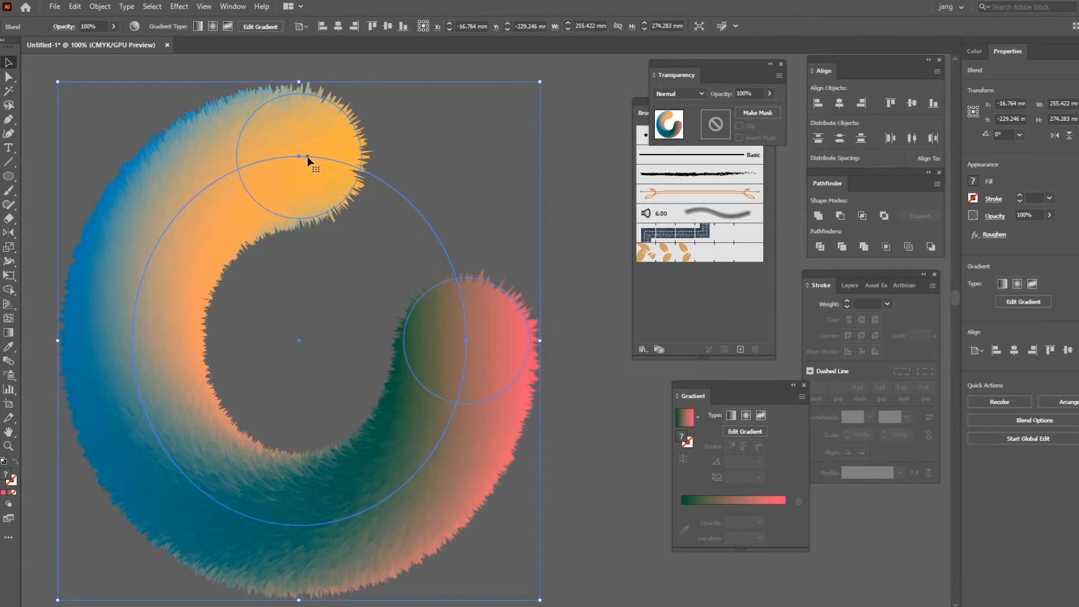
{"action": "left_click", "coordinate": [8, 119]}
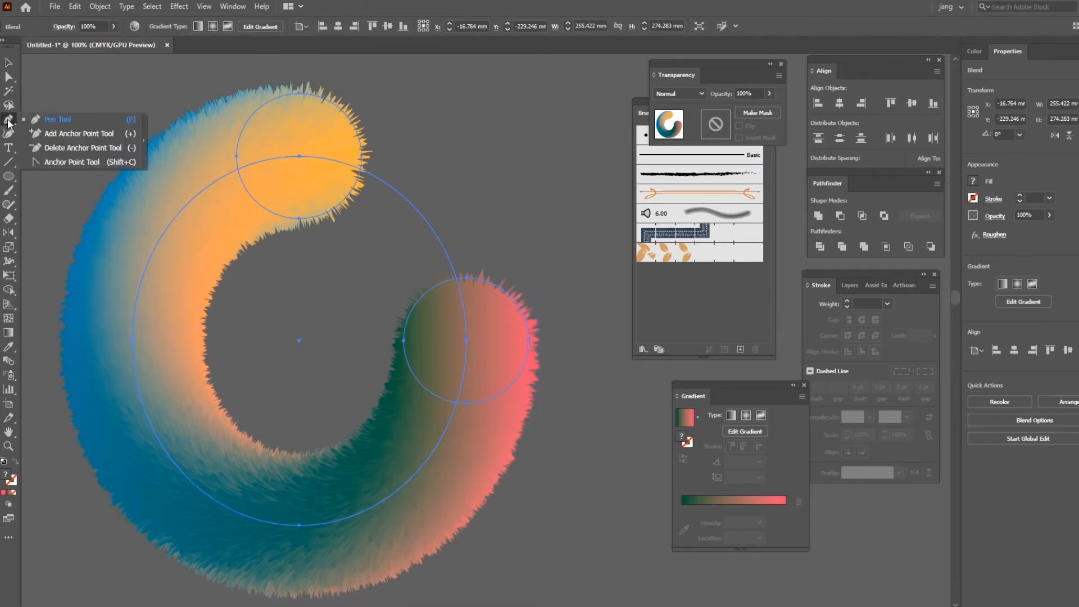
{"action": "left_click", "coordinate": [53, 133]}
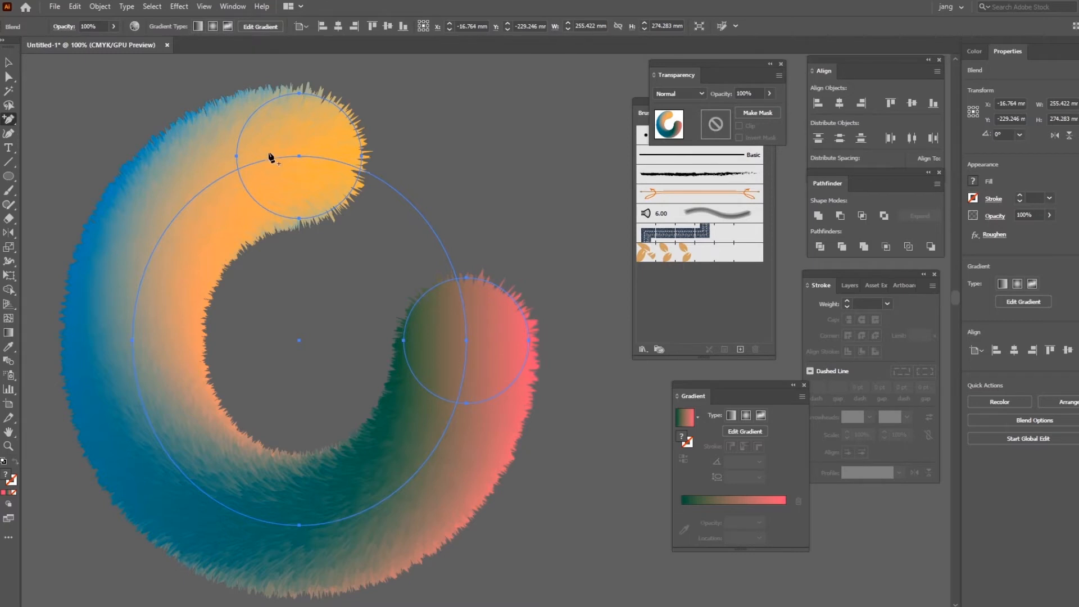
{"action": "left_click", "coordinate": [307, 162]}
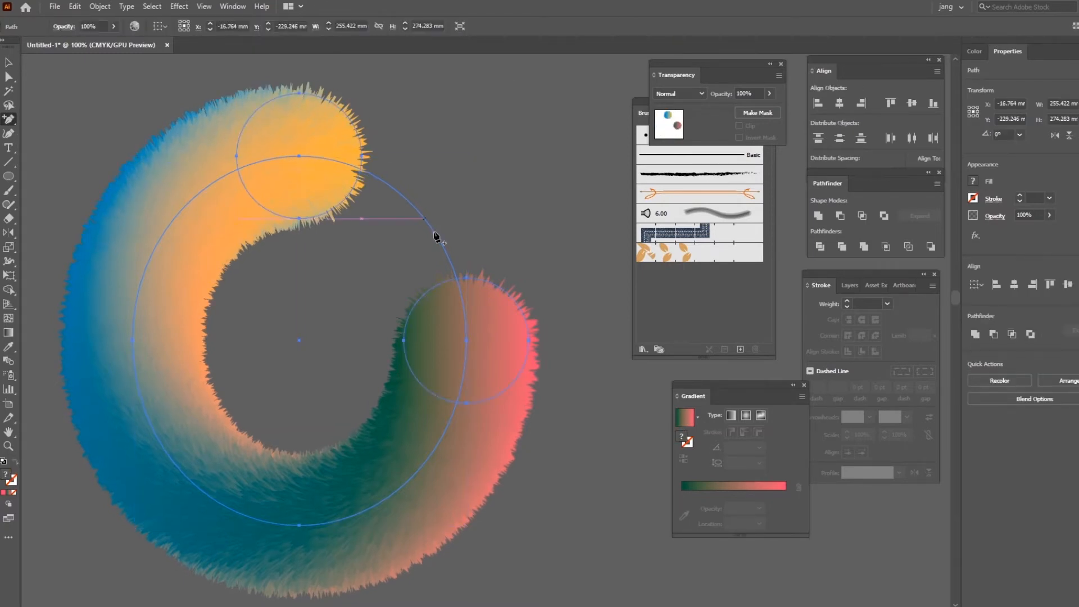
{"action": "left_click", "coordinate": [467, 339]}
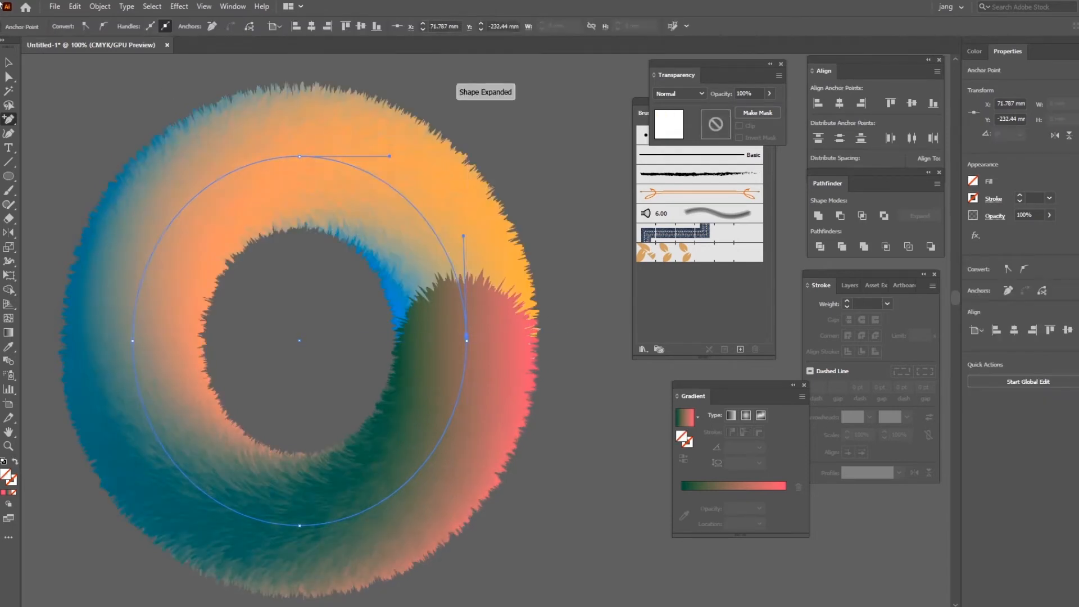
{"action": "left_click", "coordinate": [8, 62]}
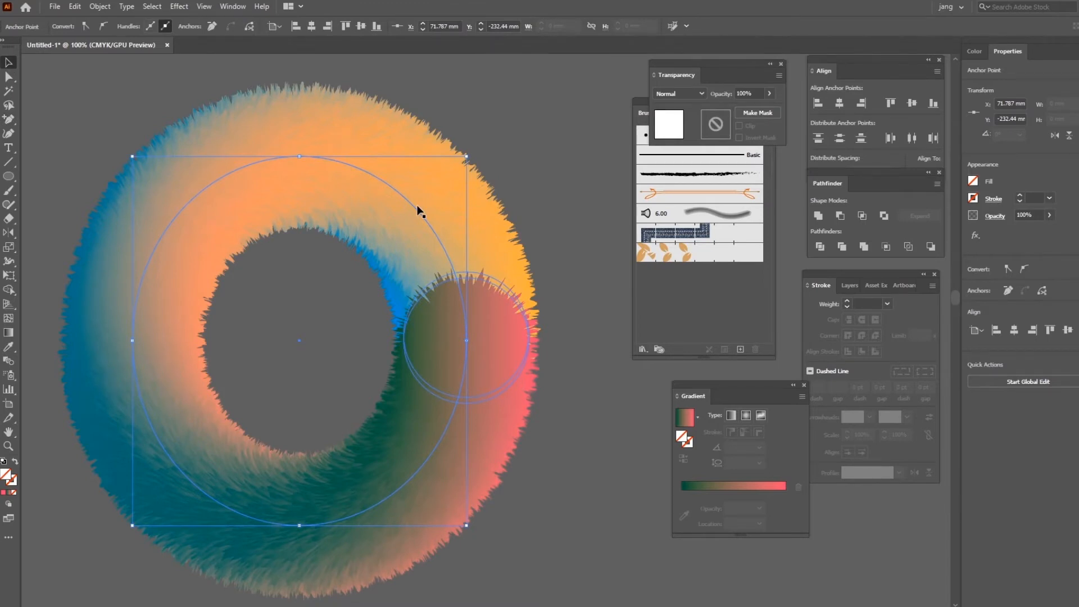
{"action": "left_click", "coordinate": [592, 188]}
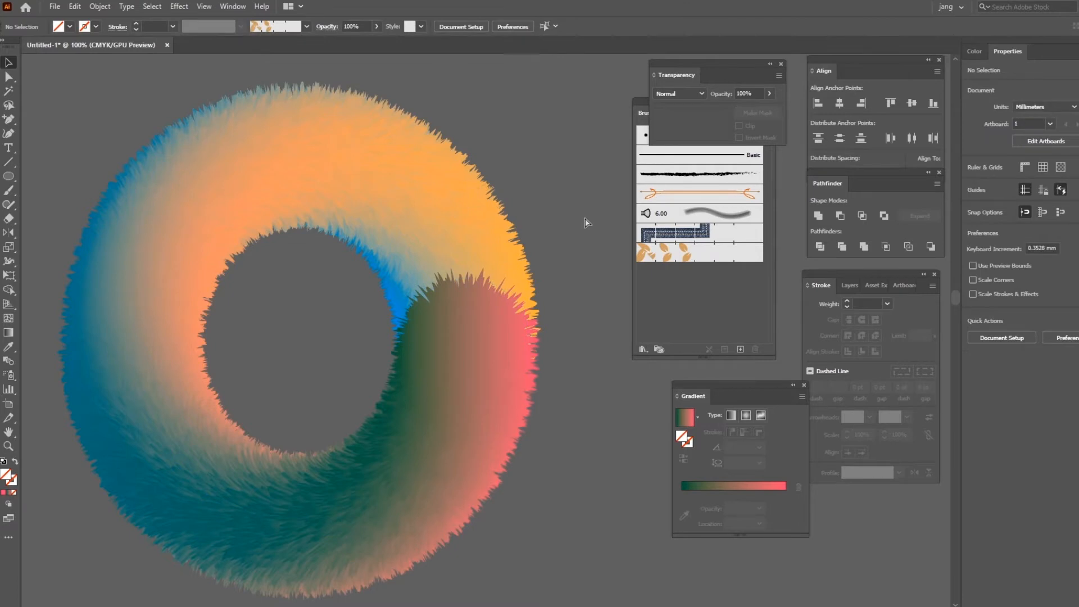
{"action": "key", "text": "ctrl+minus"}
{"action": "key", "text": "ctrl+minus"}
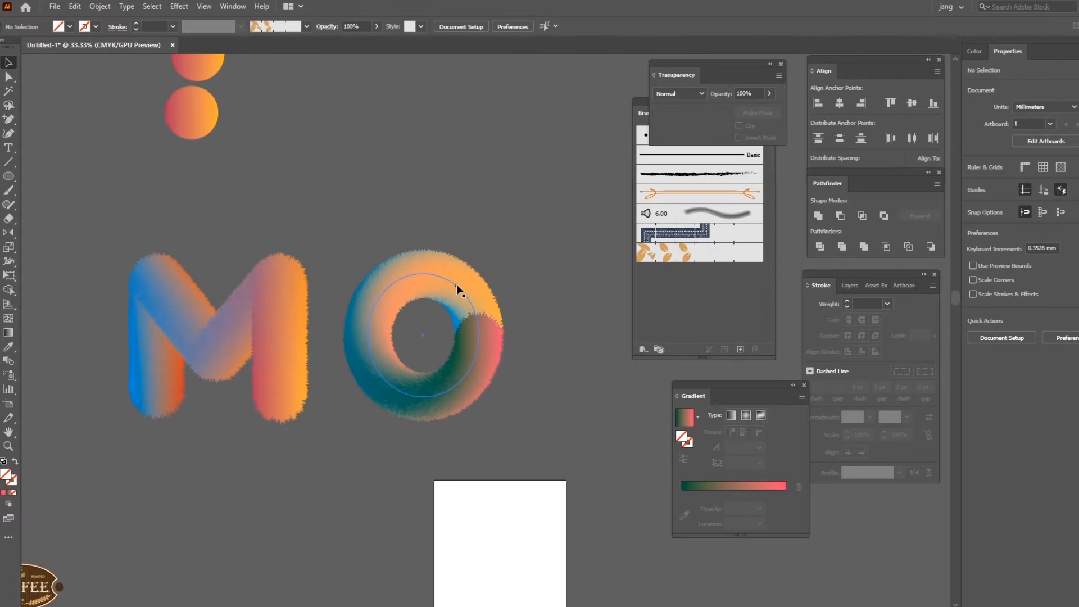
{"action": "left_click_drag", "start_coordinate": [376, 211], "coordinate": [519, 344]}
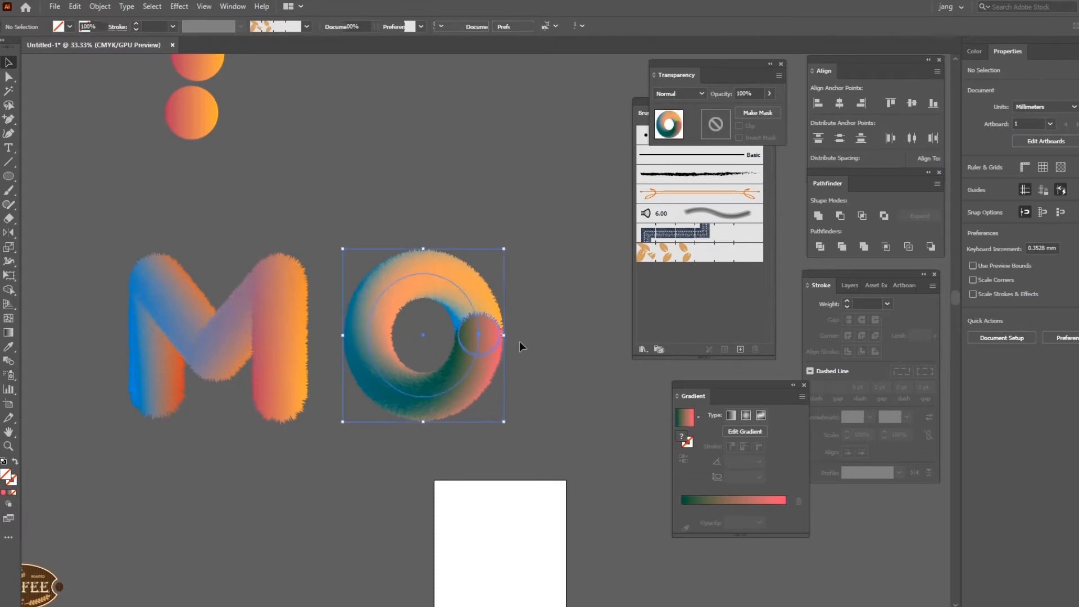
{"action": "left_click", "coordinate": [198, 8]}
{"action": "mouse_move", "coordinate": [179, 6]}
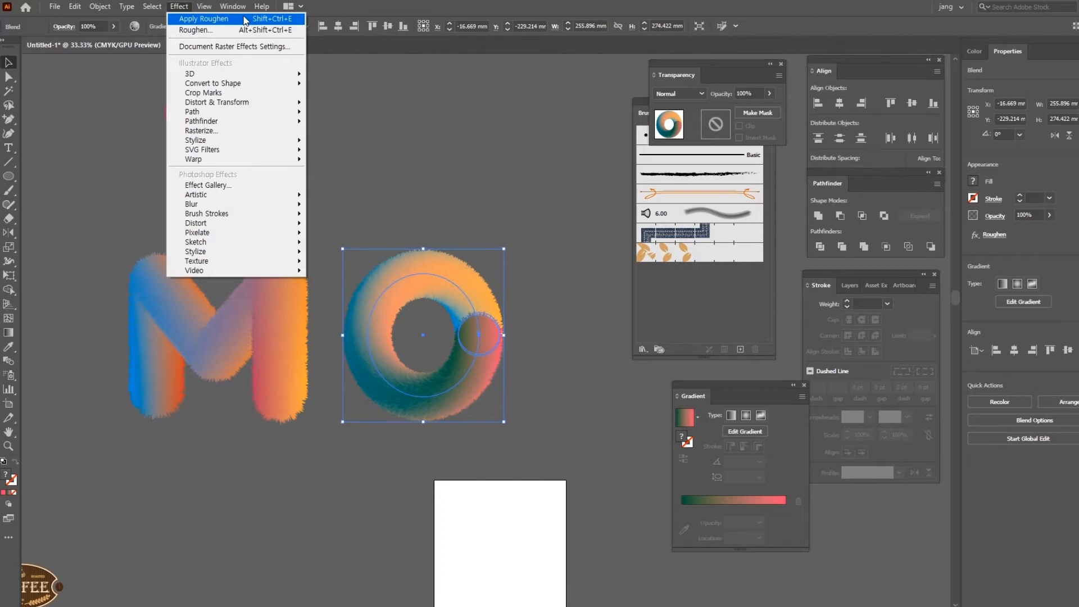
{"action": "left_click", "coordinate": [470, 5]}
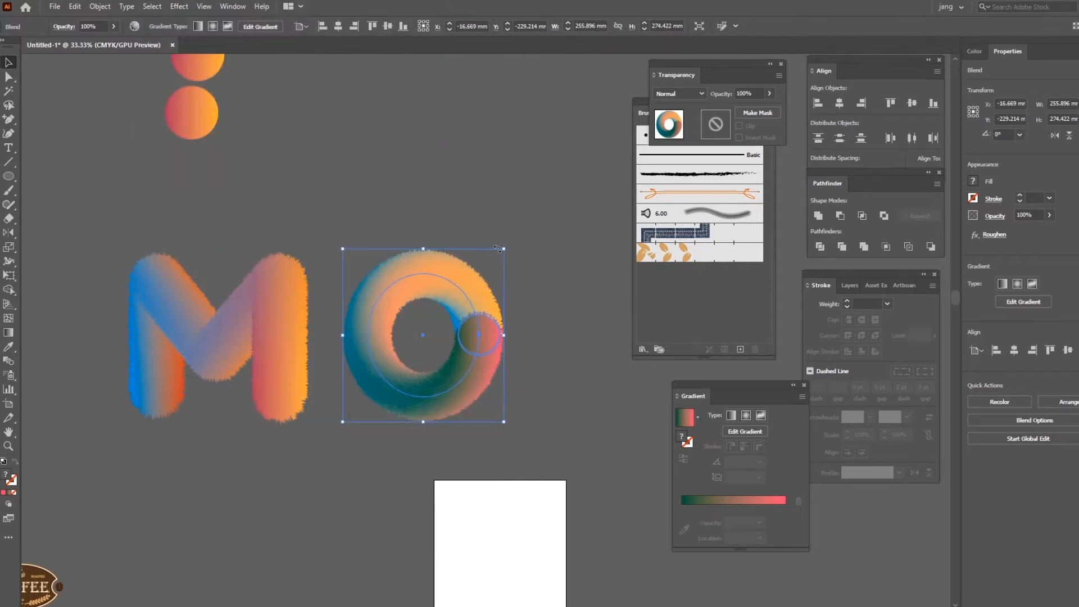
Scale the furry M and O together to about 456 × 212 mm and shift them to the right.
{"action": "left_click", "coordinate": [224, 232]}
{"action": "left_click", "coordinate": [471, 357]}
{"action": "left_click_drag", "start_coordinate": [471, 360], "coordinate": [332, 363]}
{"action": "mouse_move", "coordinate": [395, 494]}
{"action": "left_mouse_down"}
{"action": "mouse_move", "coordinate": [486, 450]}
{"action": "mouse_move", "coordinate": [459, 410]}
{"action": "mouse_move", "coordinate": [419, 437]}
{"action": "mouse_move", "coordinate": [421, 508]}
{"action": "mouse_move", "coordinate": [400, 515]}
{"action": "left_mouse_up"}
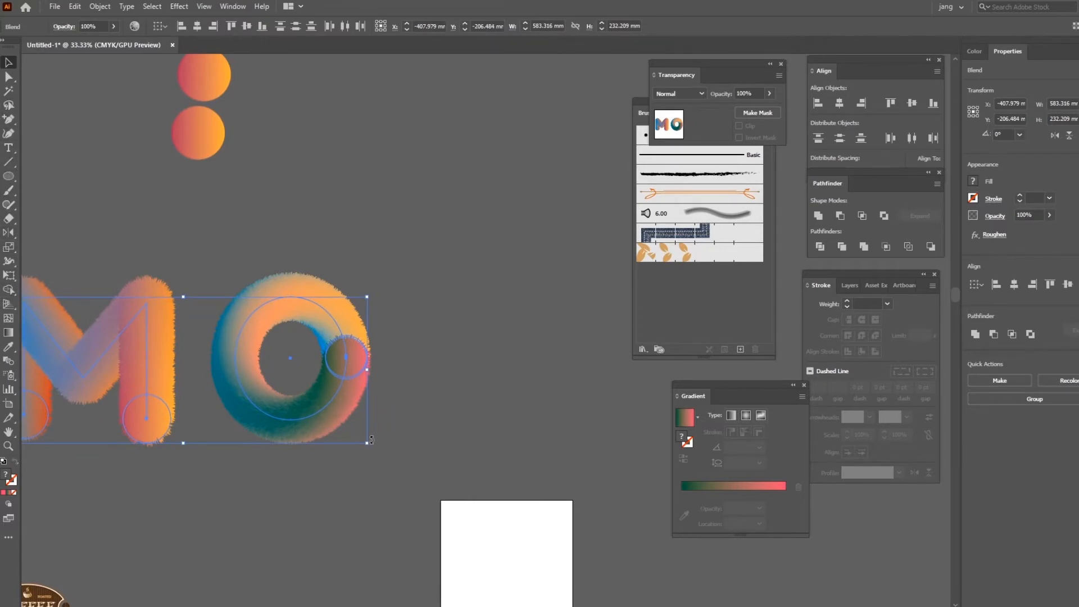
{"action": "left_click_drag", "start_coordinate": [374, 439], "coordinate": [284, 412]}
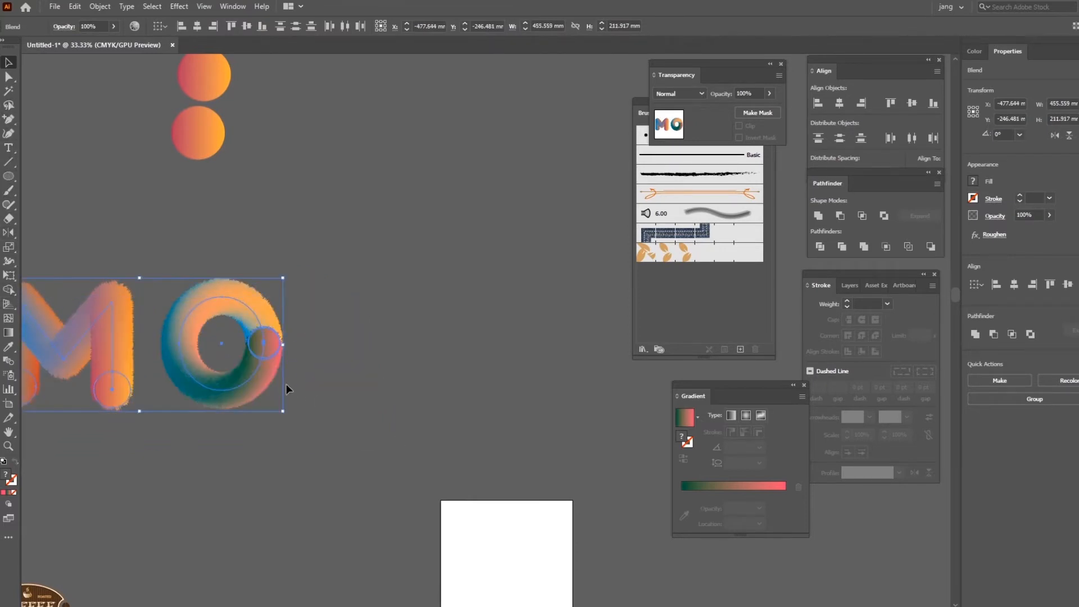
{"action": "left_click_drag", "start_coordinate": [372, 420], "coordinate": [414, 315]}
{"action": "left_click_drag", "start_coordinate": [290, 279], "coordinate": [468, 302]}
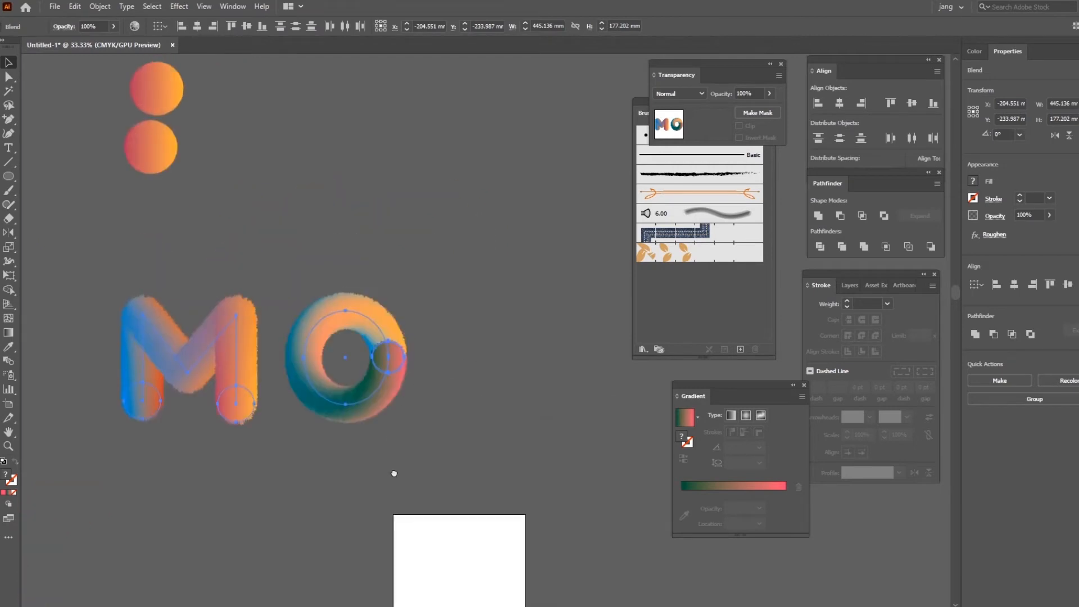
Expand the appearance of the selected furry M and O blends.
{"action": "left_click", "coordinate": [100, 7]}
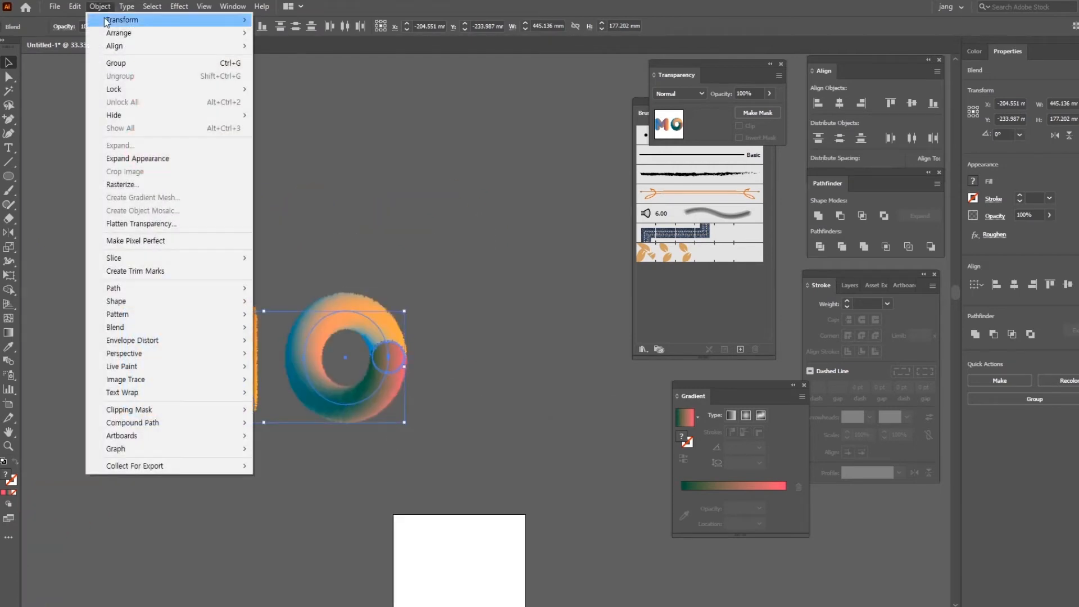
{"action": "left_click", "coordinate": [134, 159]}
{"action": "left_click", "coordinate": [478, 335]}
{"action": "left_click", "coordinate": [383, 362]}
{"action": "left_click", "coordinate": [447, 390]}
Undo the appearance expansion, the shift and the scaling of the furry M and O.
{"action": "key", "text": "ctrl+z"}
{"action": "key", "text": "ctrl+z"}
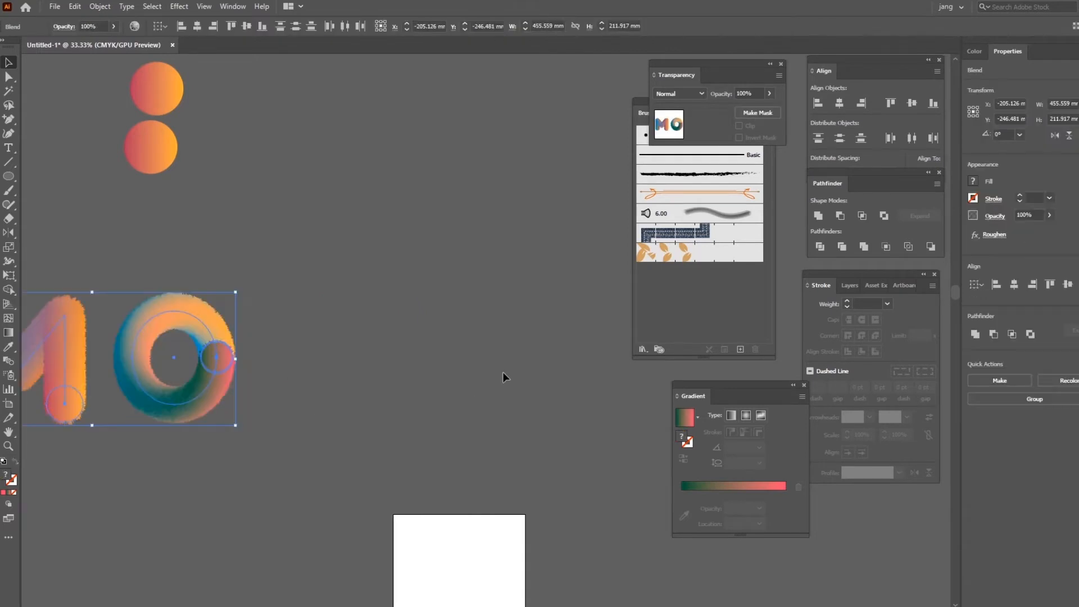
{"action": "key", "text": "ctrl+z"}
Draw an open, unfilled N-shaped path about 180 mm wide with the Pen tool to the right of the furry O.
{"action": "left_click_drag", "start_coordinate": [432, 371], "coordinate": [321, 250]}
{"action": "left_click", "coordinate": [9, 119]}
{"action": "left_click", "coordinate": [56, 119]}
{"action": "left_click", "coordinate": [295, 333]}
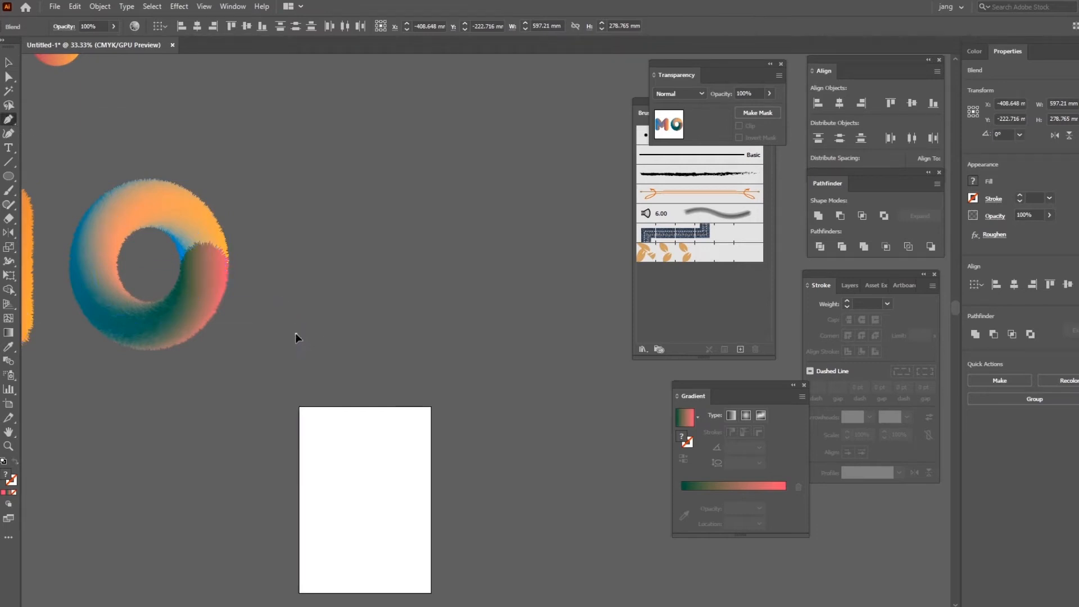
{"action": "left_click", "coordinate": [296, 187]}
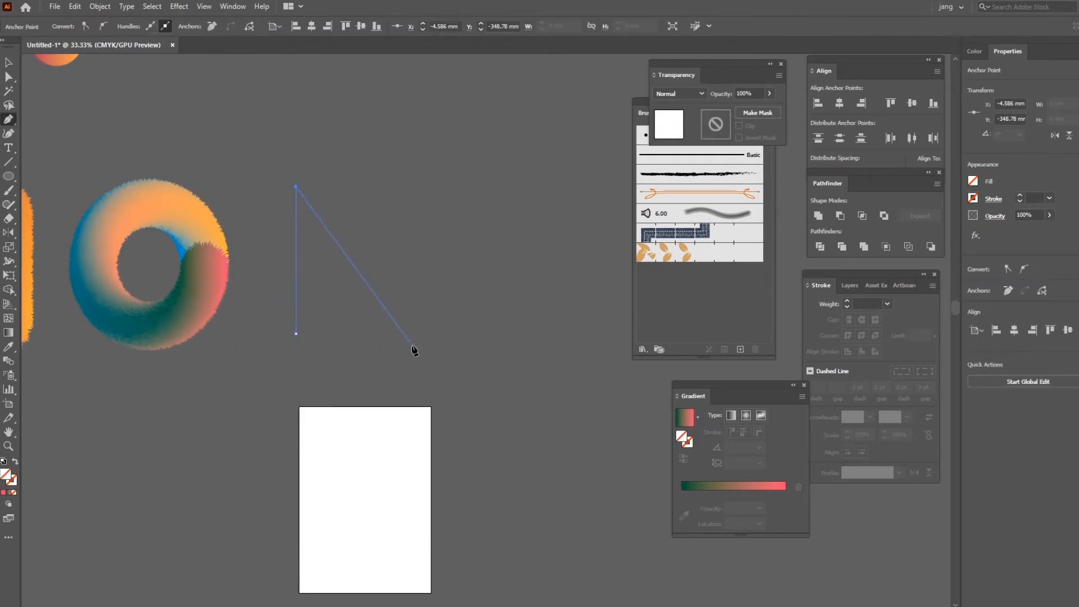
{"action": "left_click", "coordinate": [410, 348]}
{"action": "left_click", "coordinate": [410, 182]}
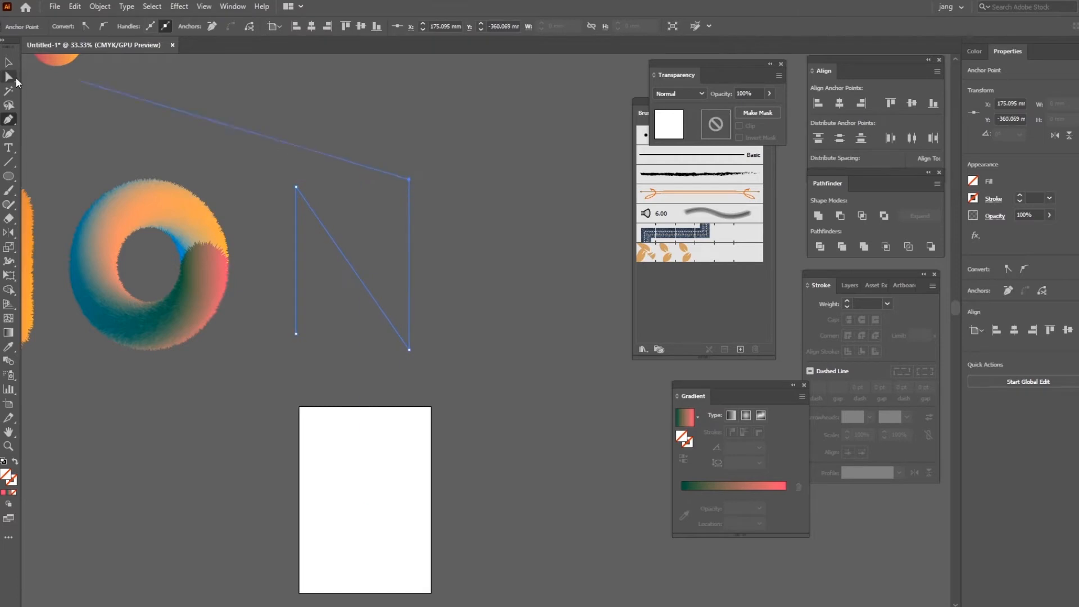
{"action": "left_click", "coordinate": [324, 112], "text": "ctrl"}
{"action": "left_click_drag", "start_coordinate": [288, 113], "coordinate": [384, 246]}
{"action": "left_click", "coordinate": [12, 62]}
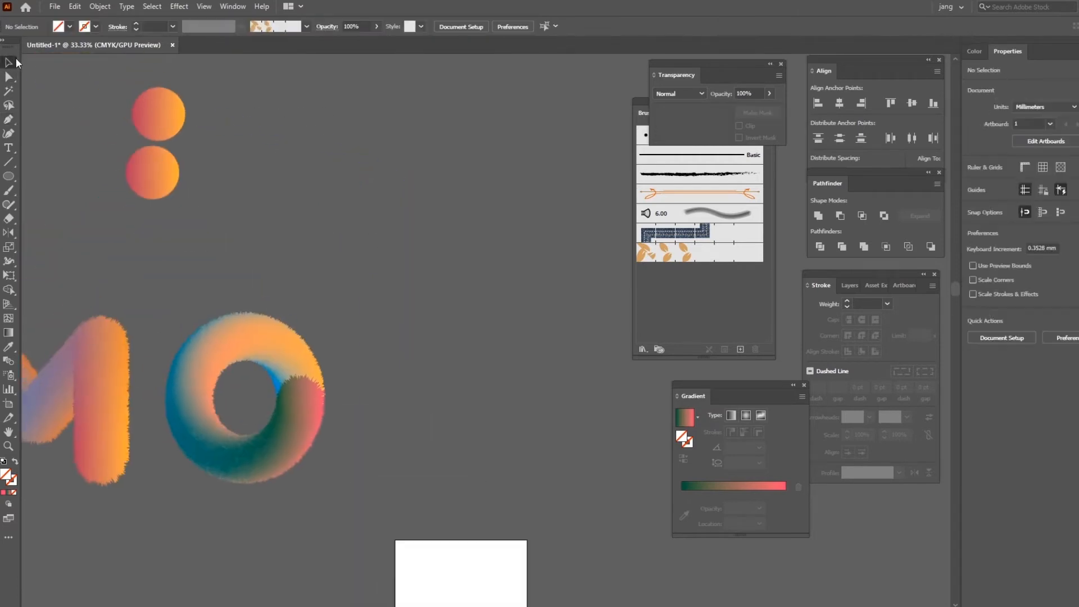
Duplicate a gradient circle far to the right and space the other two circles apart diagonally above the O.
{"action": "left_click_drag", "start_coordinate": [428, 297], "coordinate": [454, 382]}
{"action": "left_click", "coordinate": [457, 138]}
{"action": "left_click", "coordinate": [169, 107]}
{"action": "left_click", "coordinate": [163, 174]}
{"action": "left_click_drag", "start_coordinate": [150, 174], "coordinate": [565, 108]}
{"action": "left_click_drag", "start_coordinate": [325, 206], "coordinate": [393, 260]}
Recolor the upper circle's gradient from bright blue at the start to dark blue at the end.
{"action": "left_click", "coordinate": [250, 176]}
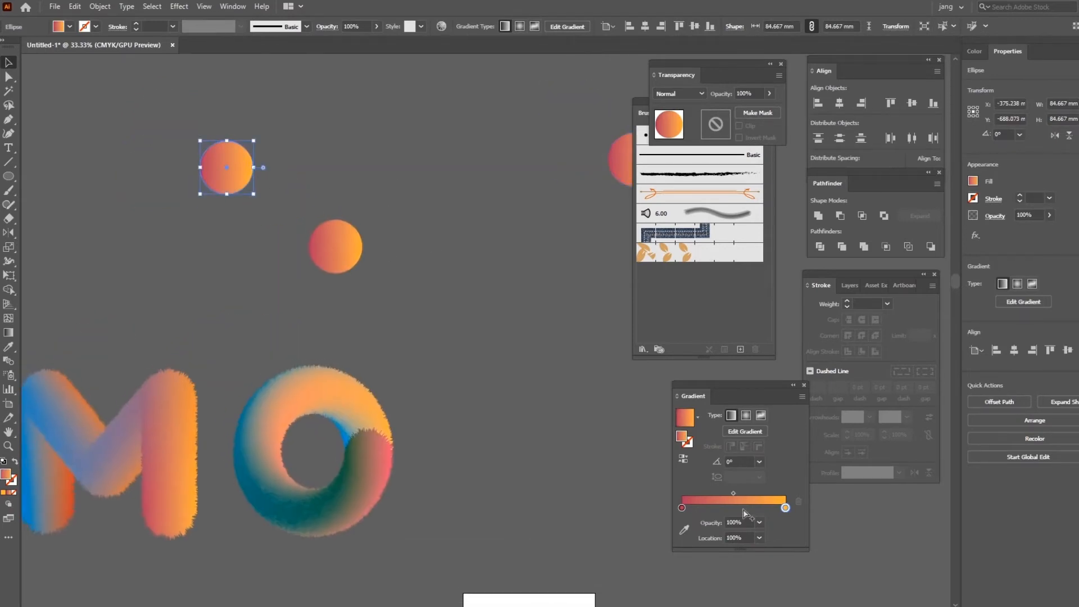
{"action": "double_click", "coordinate": [681, 507]}
{"action": "left_click", "coordinate": [692, 391]}
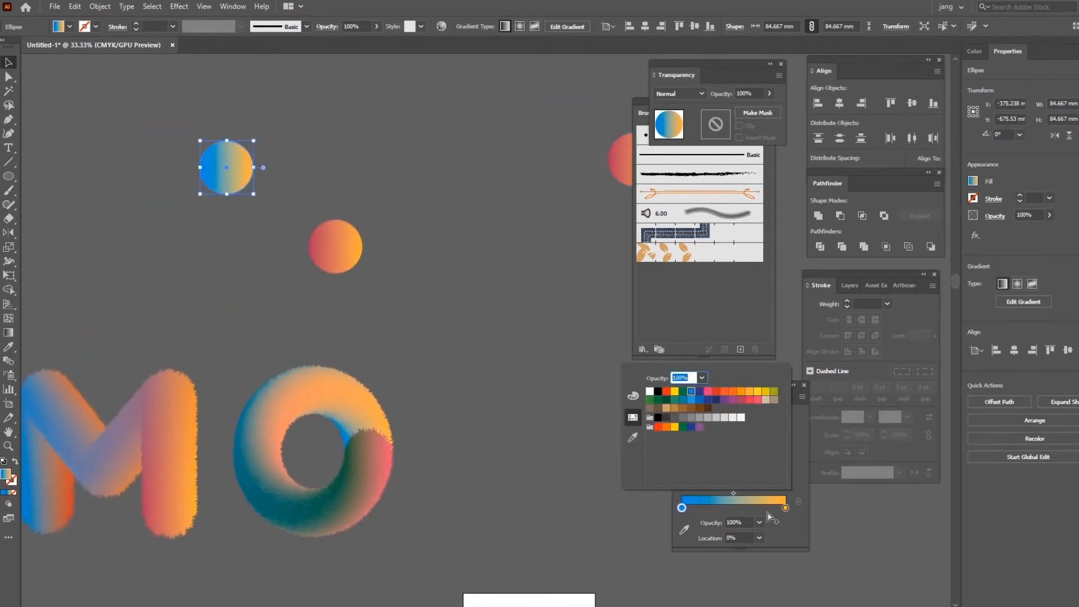
{"action": "double_click", "coordinate": [785, 507]}
{"action": "left_click", "coordinate": [703, 400]}
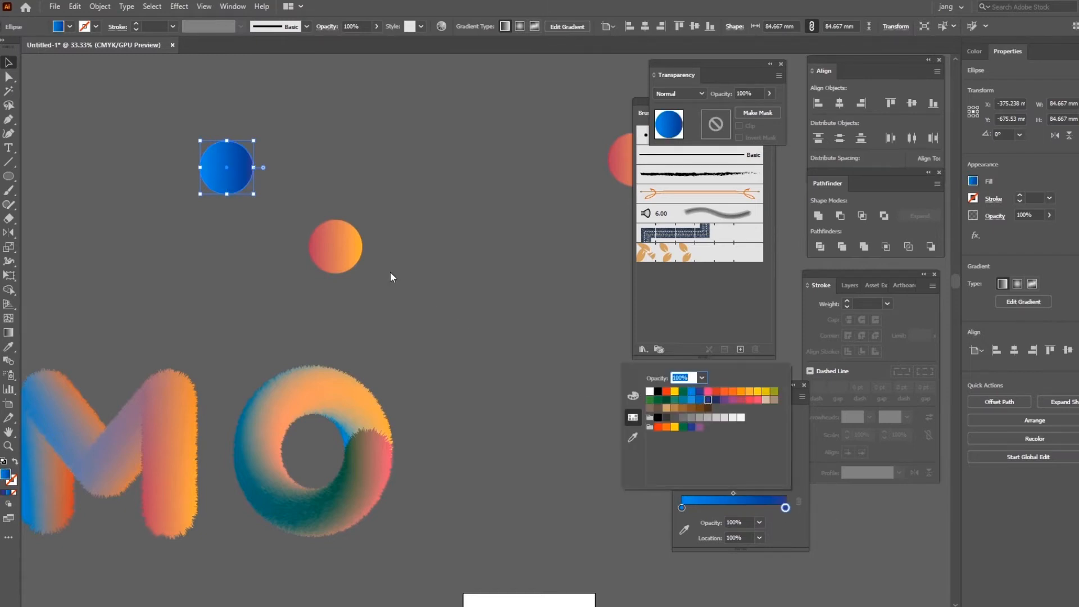
Recolor the lower circle's gradient from indigo at the start to coral red at the end.
{"action": "left_click", "coordinate": [371, 265]}
{"action": "left_click", "coordinate": [343, 253]}
{"action": "double_click", "coordinate": [682, 508]}
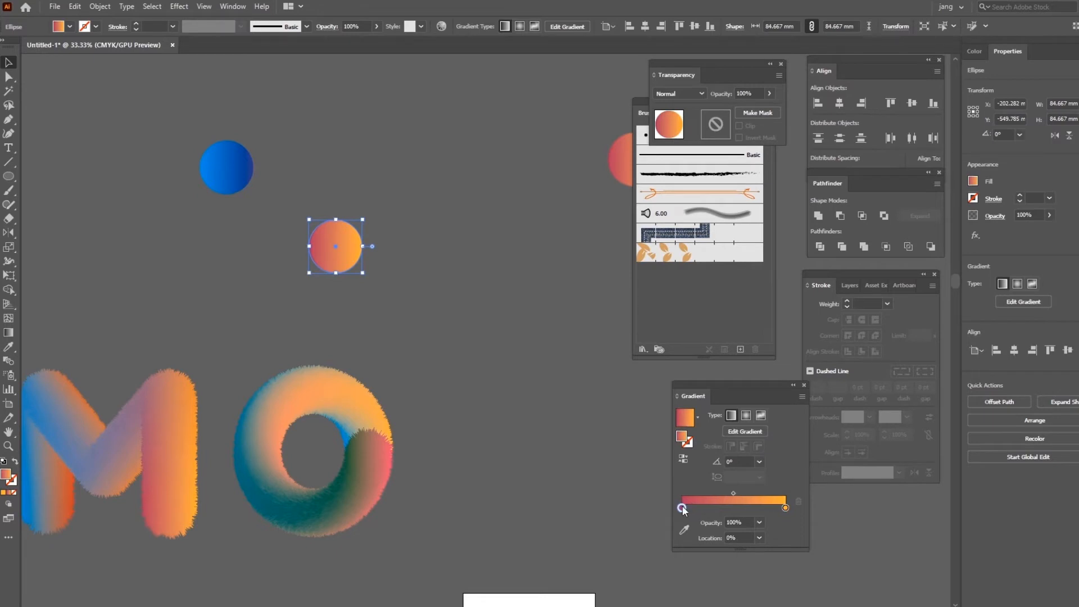
{"action": "left_click", "coordinate": [691, 391]}
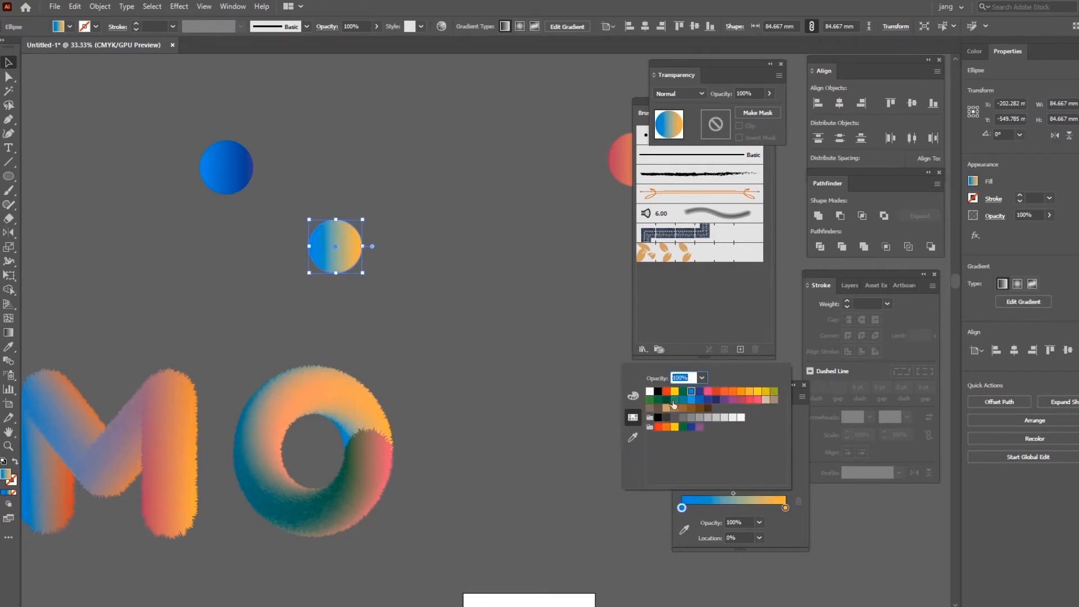
{"action": "left_click", "coordinate": [700, 391]}
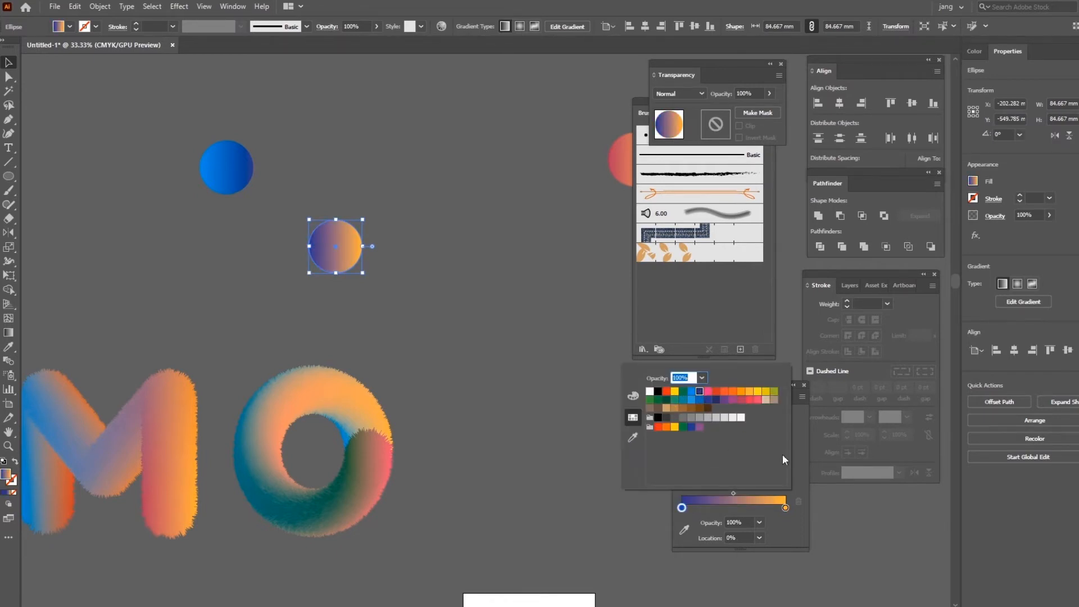
{"action": "left_click", "coordinate": [785, 507]}
{"action": "double_click", "coordinate": [785, 508]}
{"action": "left_click", "coordinate": [754, 401]}
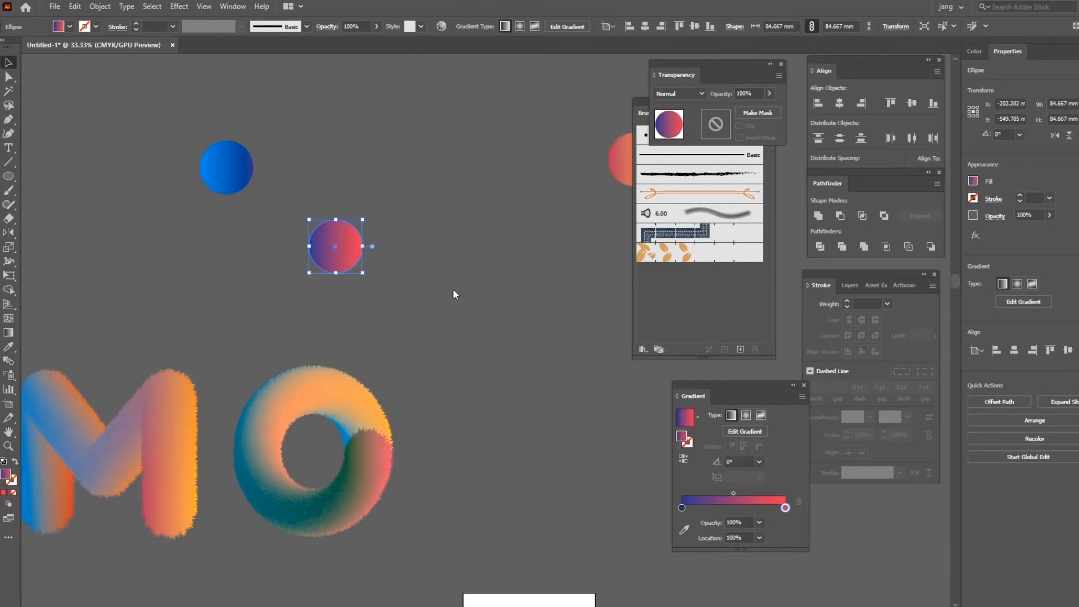
Blend the blue circle with the indigo-to-red circle and replace the blend's spine with the N-shaped path.
{"action": "left_click_drag", "start_coordinate": [411, 278], "coordinate": [187, 134]}
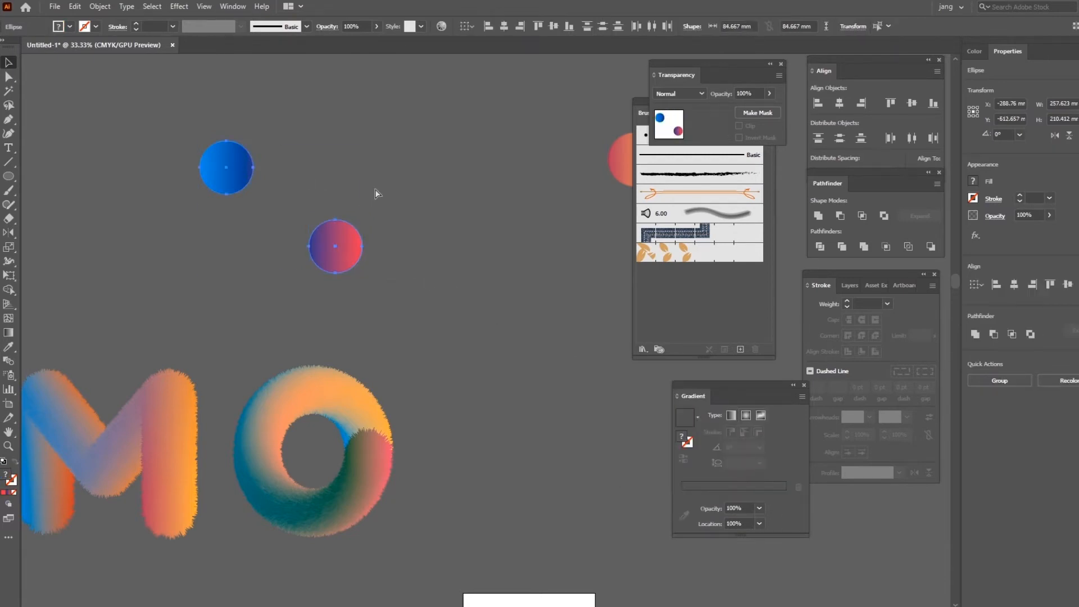
{"action": "key", "text": "ctrl+alt+b"}
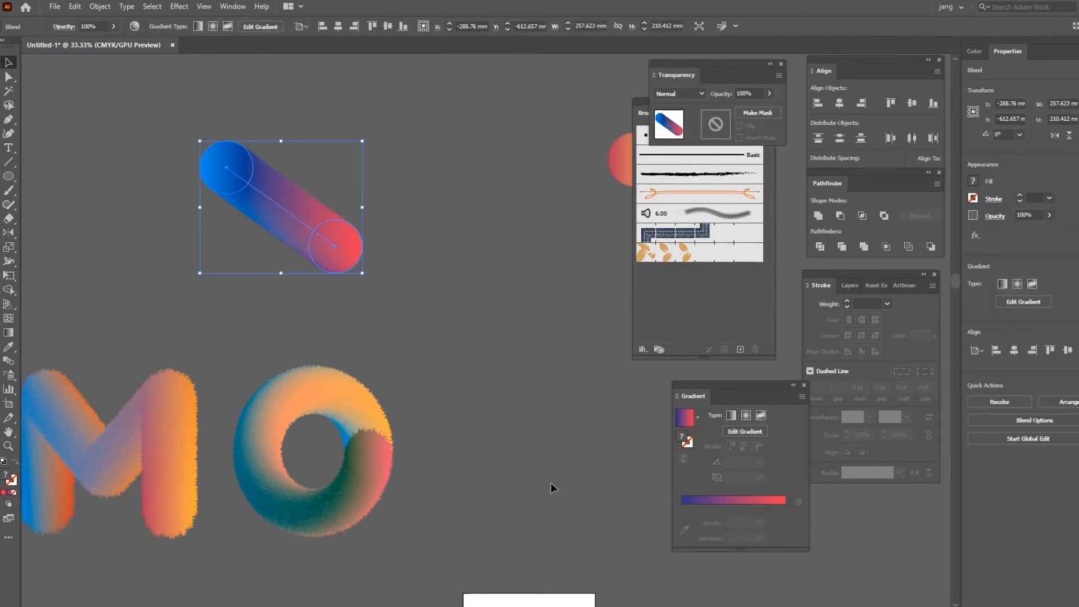
{"action": "left_click_drag", "start_coordinate": [550, 483], "coordinate": [511, 362]}
{"action": "left_click", "coordinate": [100, 6]}
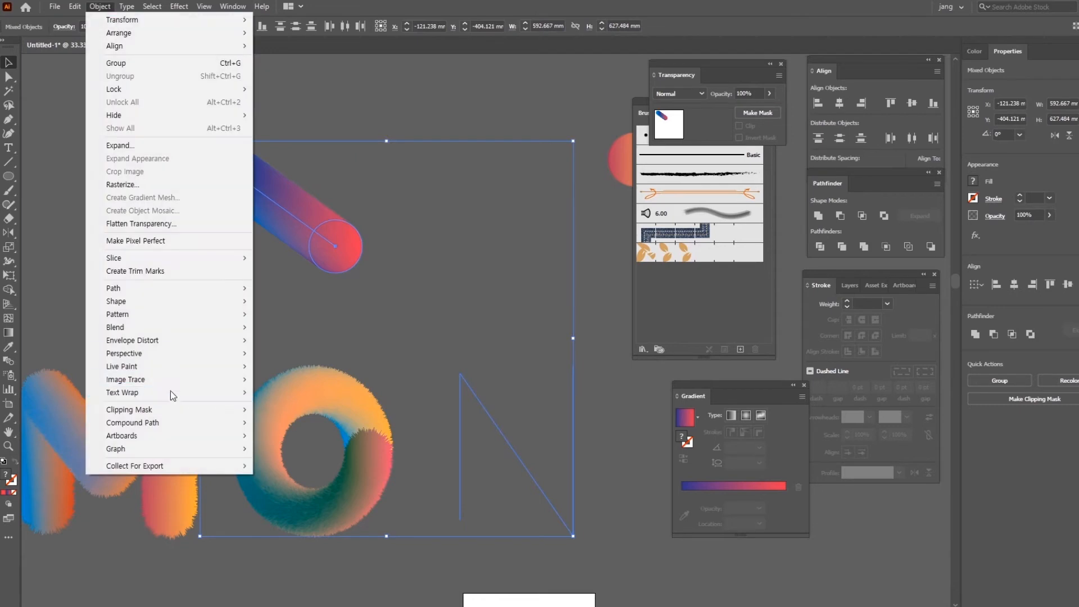
{"action": "mouse_move", "coordinate": [166, 328]}
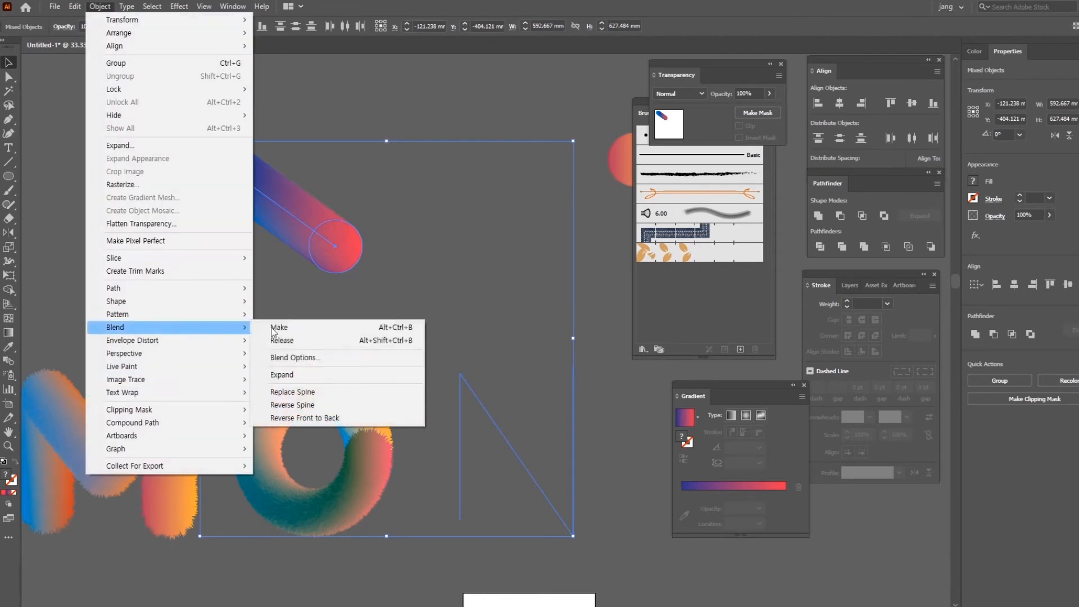
{"action": "left_click", "coordinate": [330, 392]}
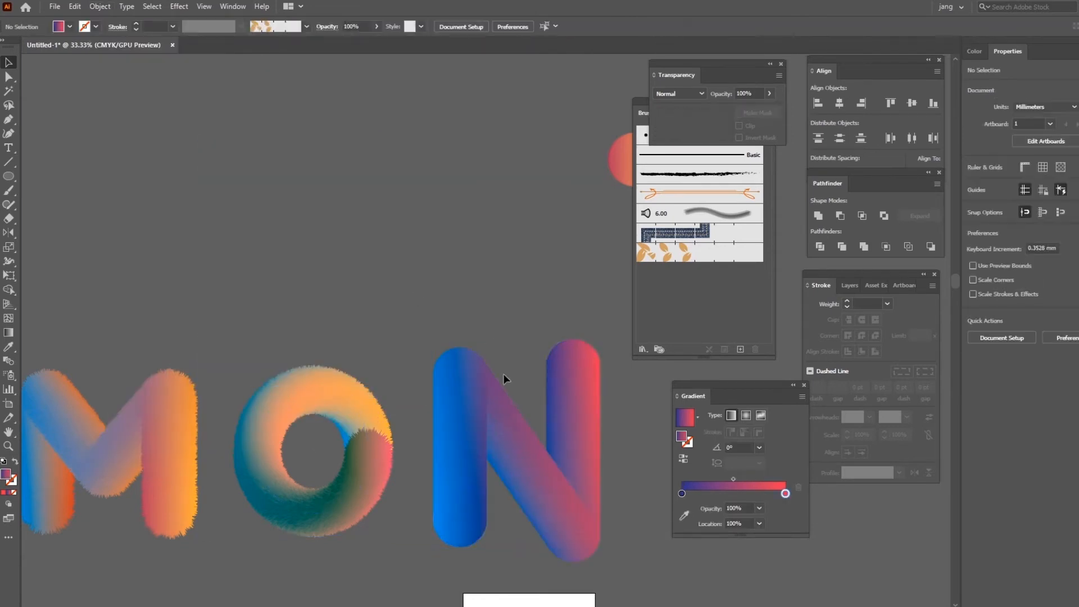
Reapply the Roughen effect to the N blend and scale it down to about 185 × 231 mm beside the O.
{"action": "left_click", "coordinate": [179, 6]}
{"action": "left_click", "coordinate": [169, 16]}
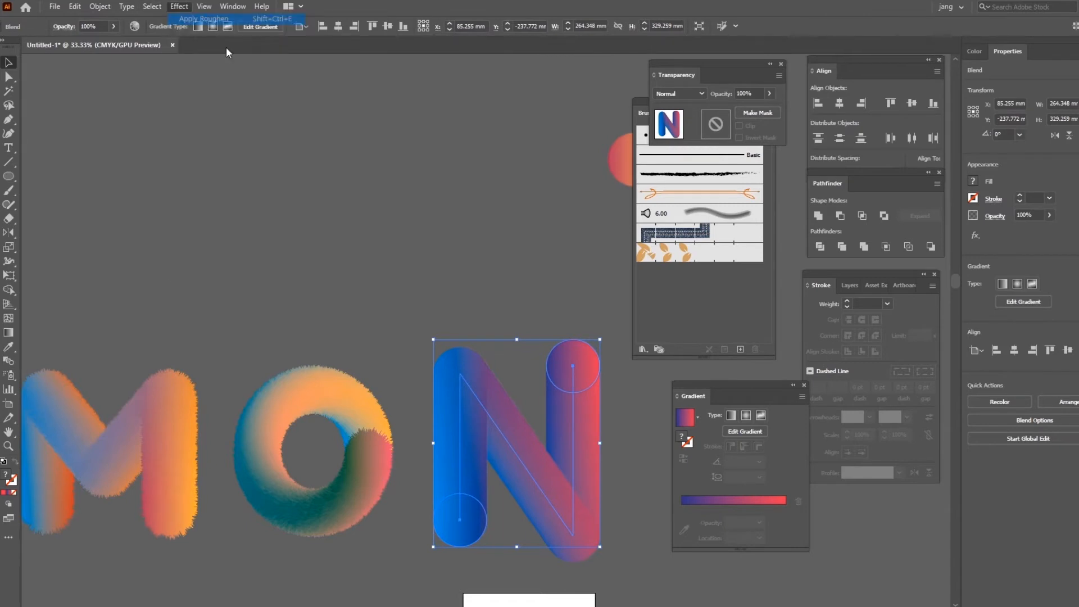
{"action": "left_click_drag", "start_coordinate": [539, 419], "coordinate": [494, 277]}
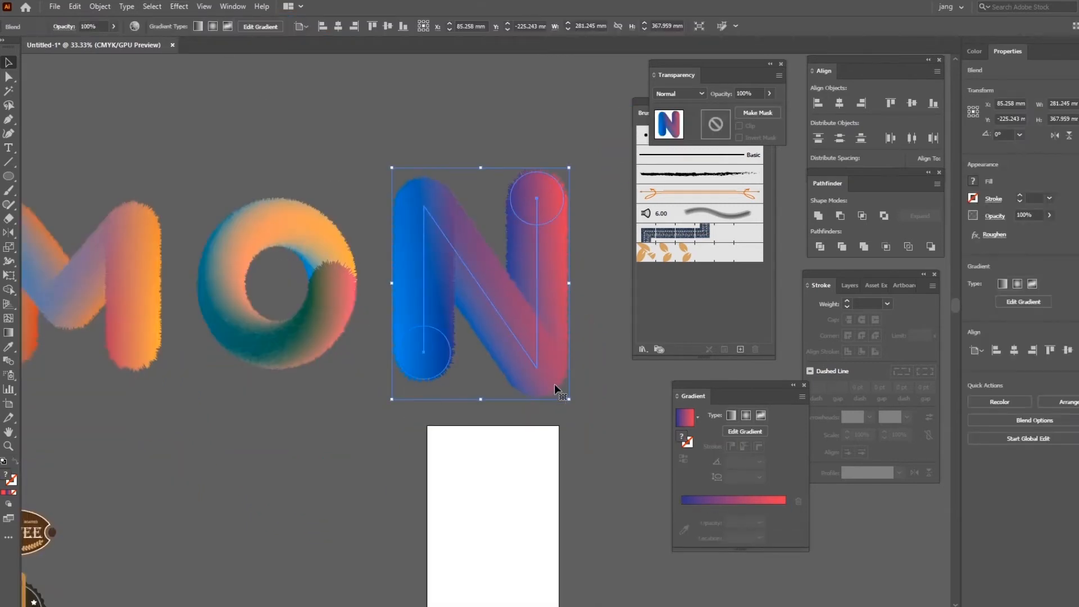
{"action": "left_click_drag", "start_coordinate": [569, 398], "coordinate": [516, 330]}
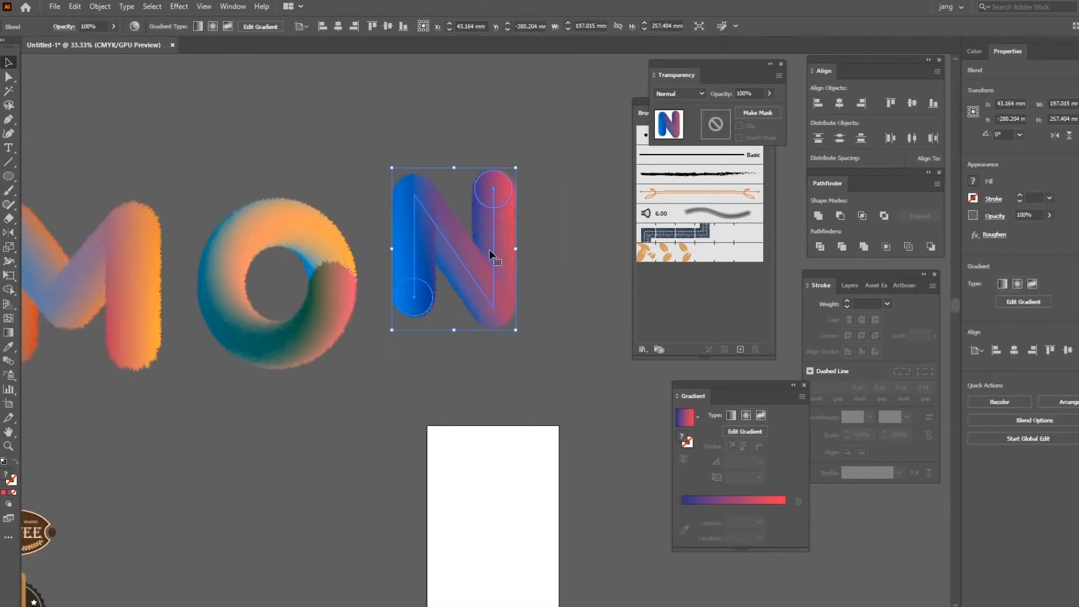
{"action": "left_click_drag", "start_coordinate": [489, 280], "coordinate": [486, 324]}
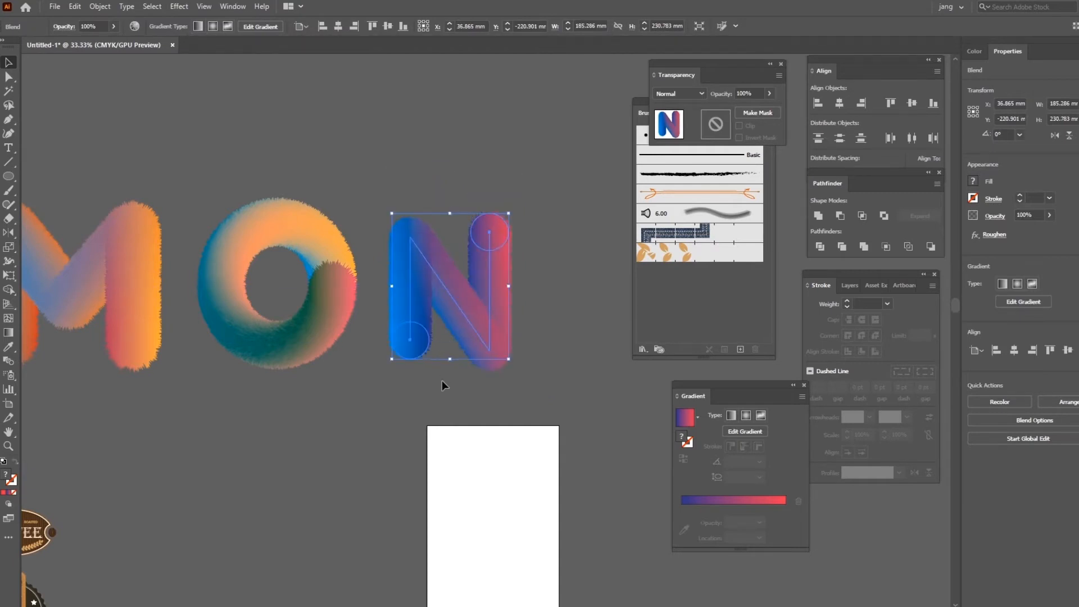
Isolate the N blend and lengthen its left stem by moving the spine's lower-left anchor point downward.
{"action": "double_click", "coordinate": [409, 342]}
{"action": "left_click", "coordinate": [409, 343]}
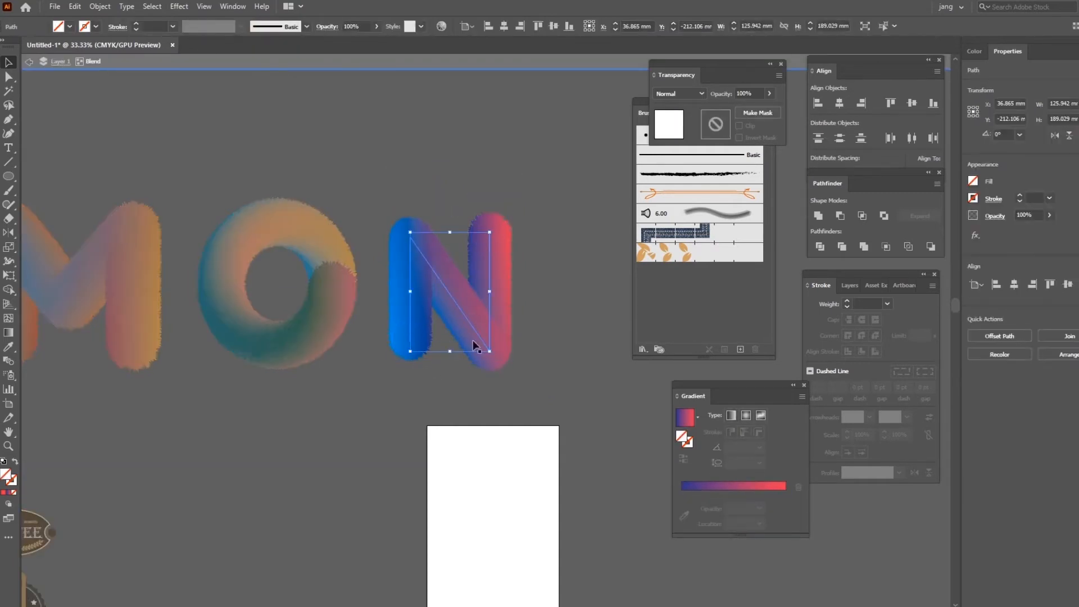
{"action": "left_click", "coordinate": [8, 76]}
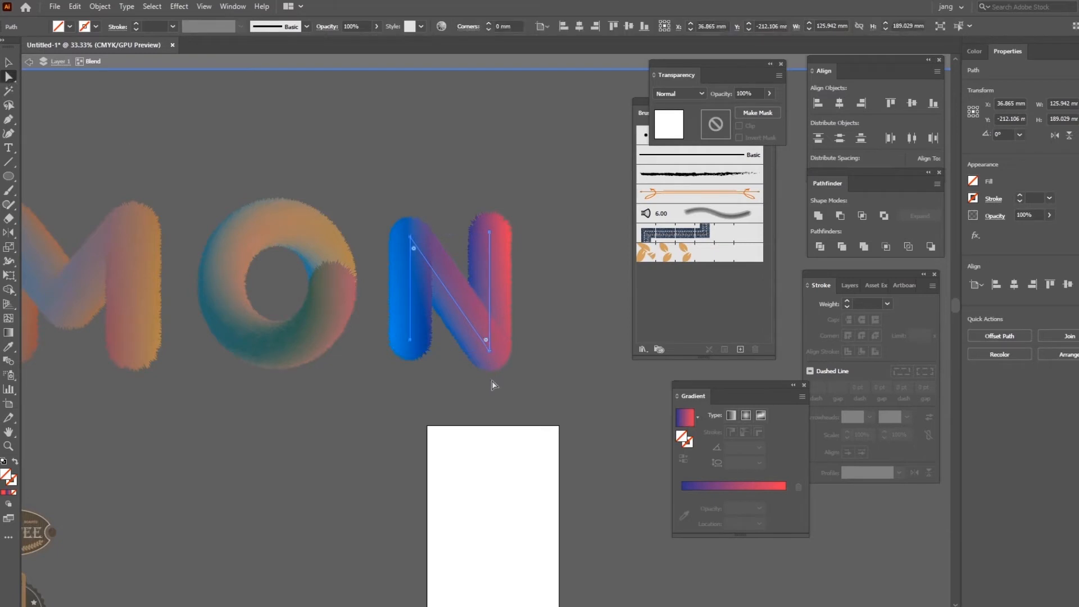
{"action": "left_click_drag", "start_coordinate": [410, 340], "coordinate": [414, 363]}
{"action": "left_click", "coordinate": [29, 61]}
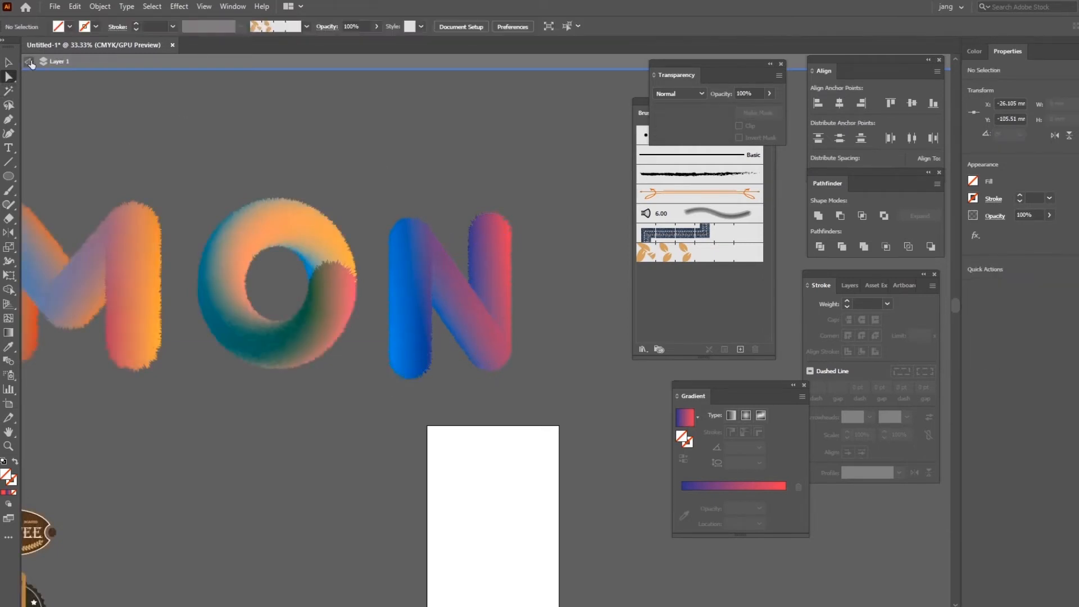
{"action": "left_click", "coordinate": [8, 62]}
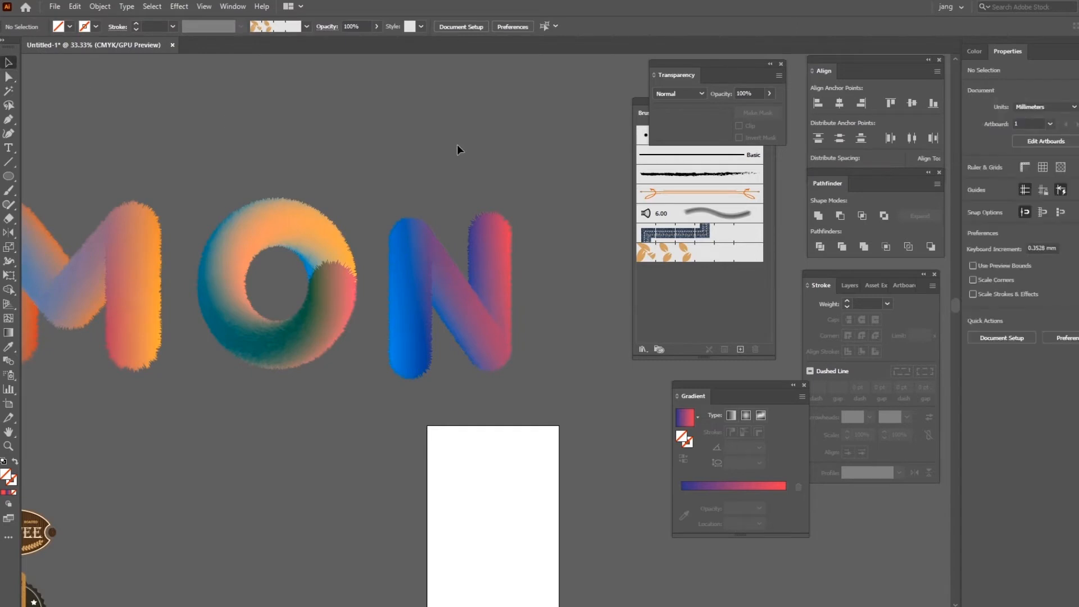
Enlarge the furry N slightly so its height roughly matches the O.
{"action": "left_click", "coordinate": [498, 299]}
{"action": "mouse_move", "coordinate": [509, 212]}
{"action": "left_mouse_down"}
{"action": "mouse_move", "coordinate": [518, 201]}
{"action": "mouse_move", "coordinate": [511, 226]}
{"action": "left_mouse_up"}
{"action": "left_click", "coordinate": [611, 303]}
{"action": "left_click_drag", "start_coordinate": [366, 353], "coordinate": [289, 327]}
Isolate the N blend and change the end gradient color of its upper-right circle to orange-red.
{"action": "left_click", "coordinate": [457, 289]}
{"action": "double_click", "coordinate": [348, 309]}
{"action": "left_click", "coordinate": [361, 311]}
{"action": "left_click", "coordinate": [408, 262]}
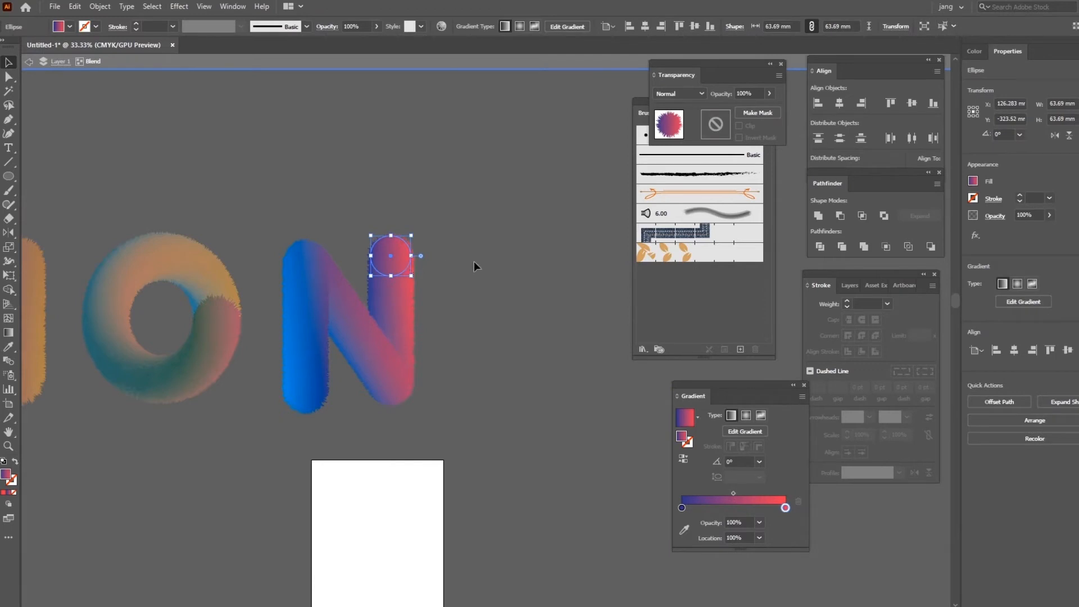
{"action": "double_click", "coordinate": [785, 507]}
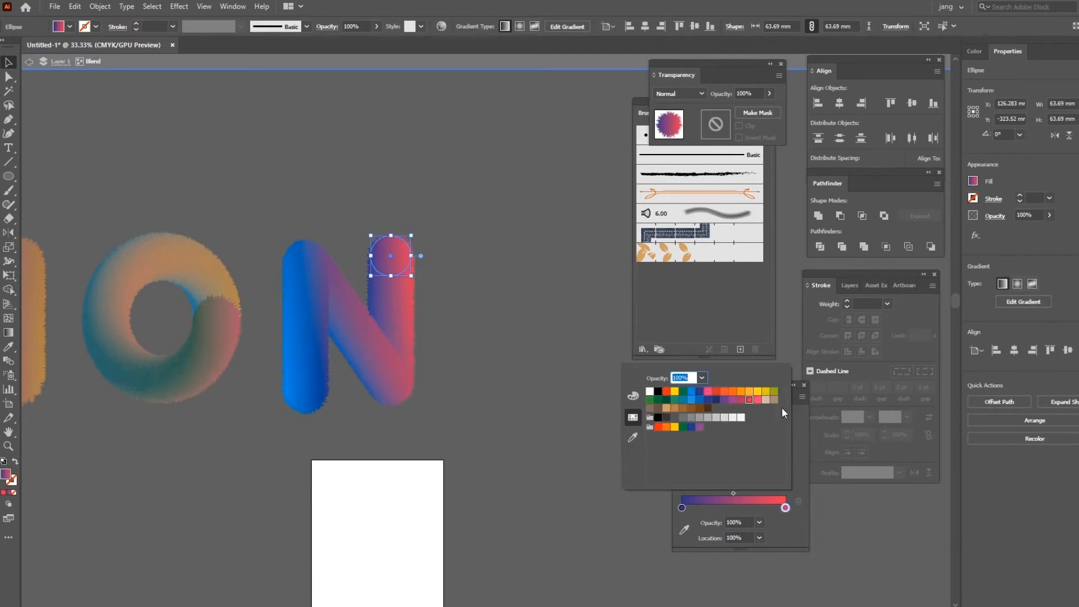
{"action": "left_click", "coordinate": [742, 391]}
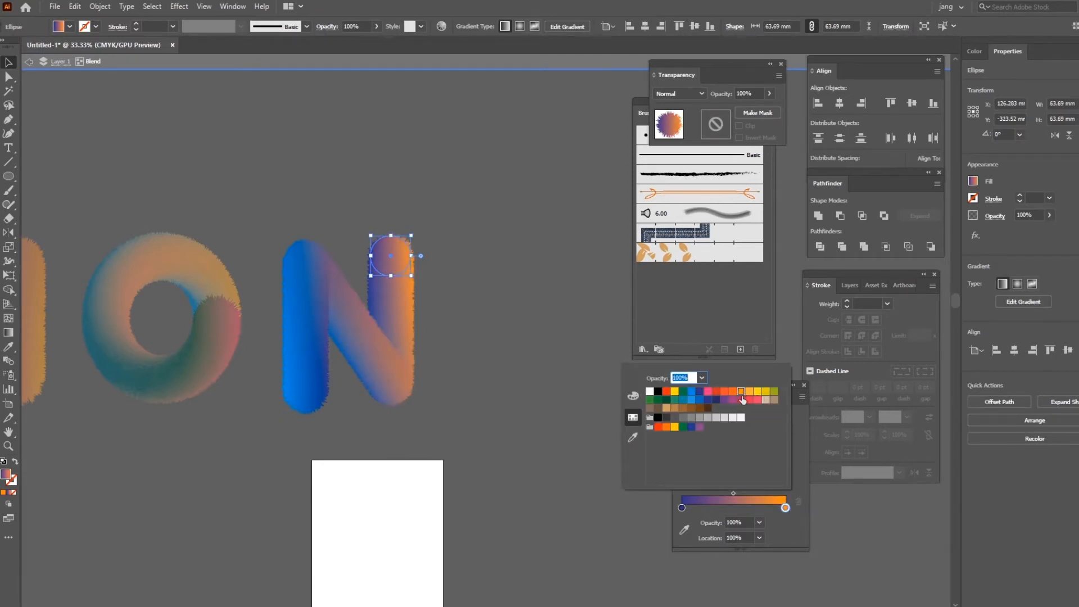
{"action": "left_click", "coordinate": [725, 396]}
{"action": "left_click", "coordinate": [508, 314]}
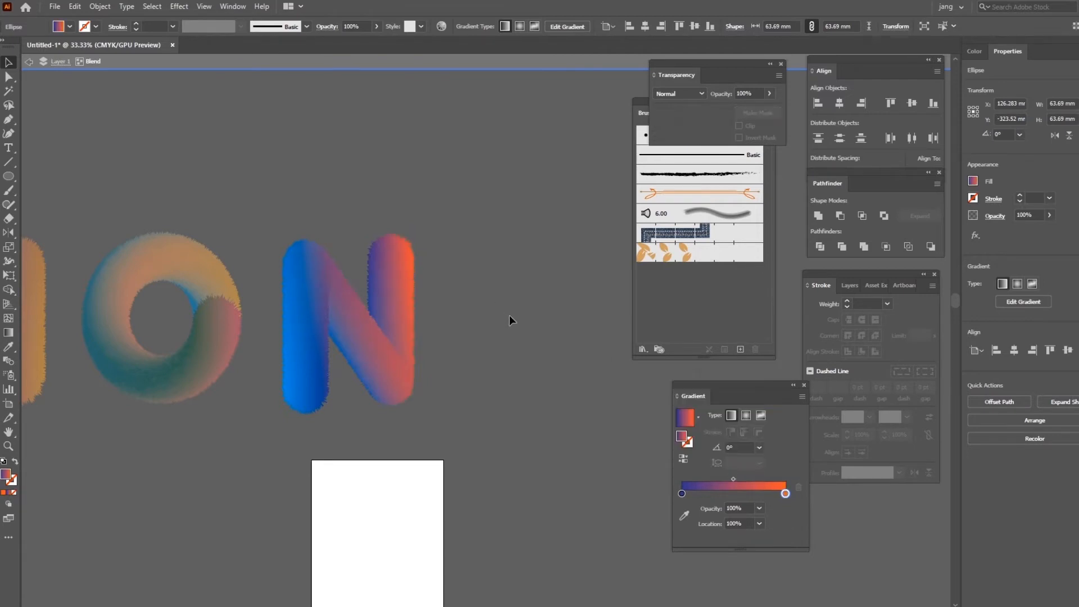
{"action": "left_click", "coordinate": [29, 62]}
{"action": "left_click", "coordinate": [28, 63]}
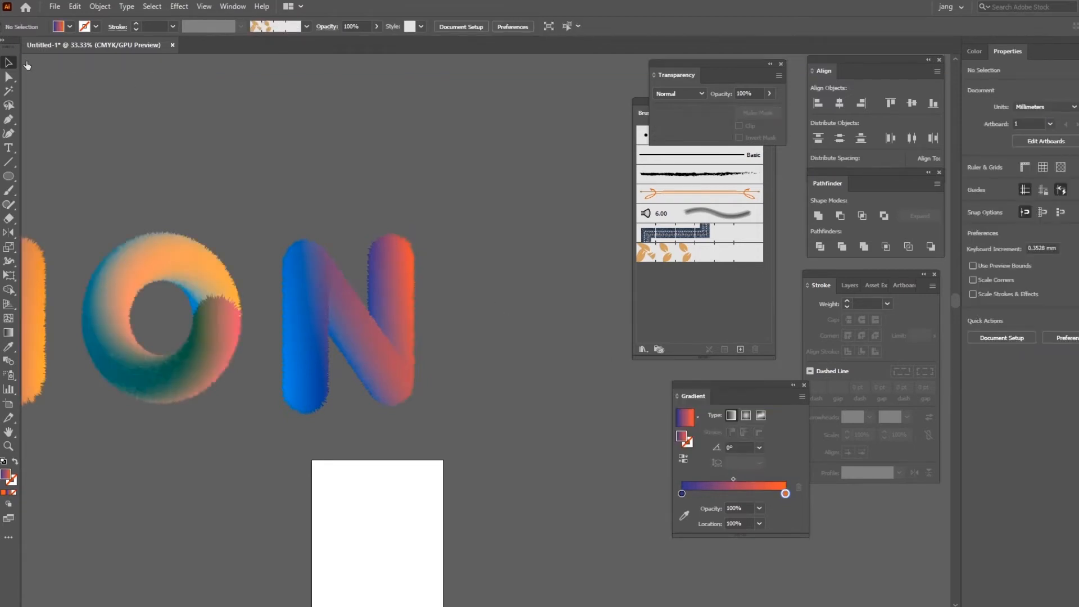
{"action": "left_click_drag", "start_coordinate": [373, 253], "coordinate": [415, 316]}
{"action": "left_click_drag", "start_coordinate": [360, 239], "coordinate": [434, 217]}
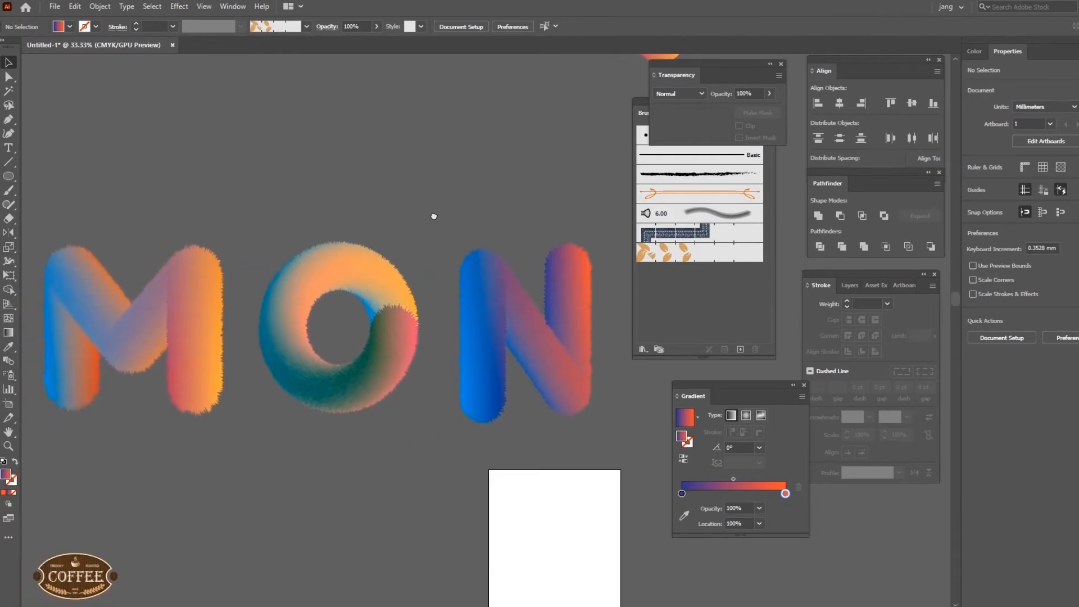
{"action": "left_click", "coordinate": [373, 277]}
{"action": "left_click", "coordinate": [227, 280]}
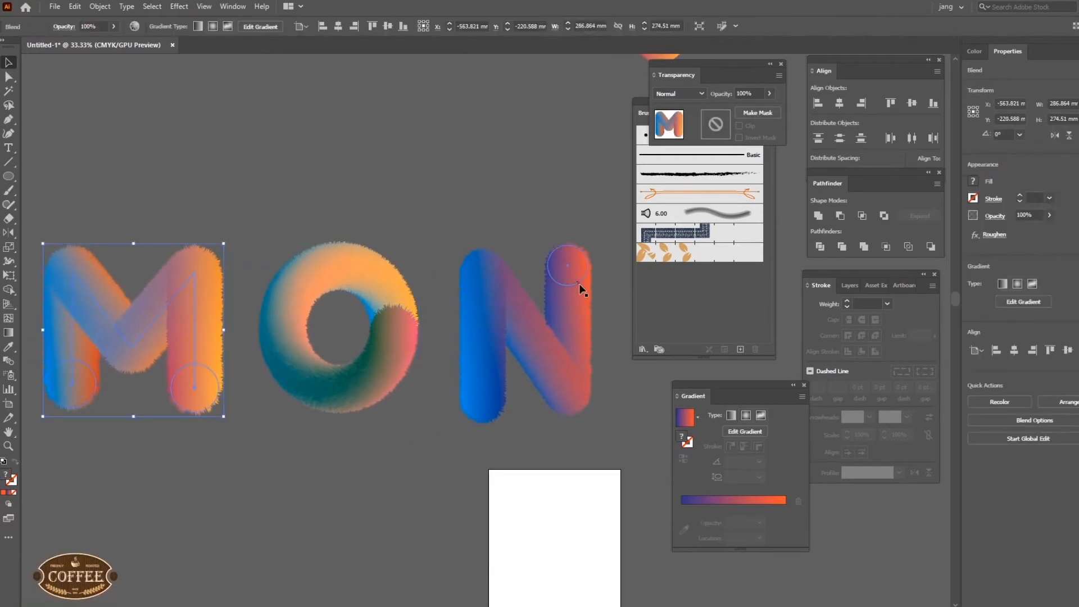
Isolate the N blend and change the starting gradient color of its upper-right circle to teal green.
{"action": "double_click", "coordinate": [515, 306]}
{"action": "scroll", "coordinate": [320, 309], "scroll_direction": "right", "scroll_amount": 5}
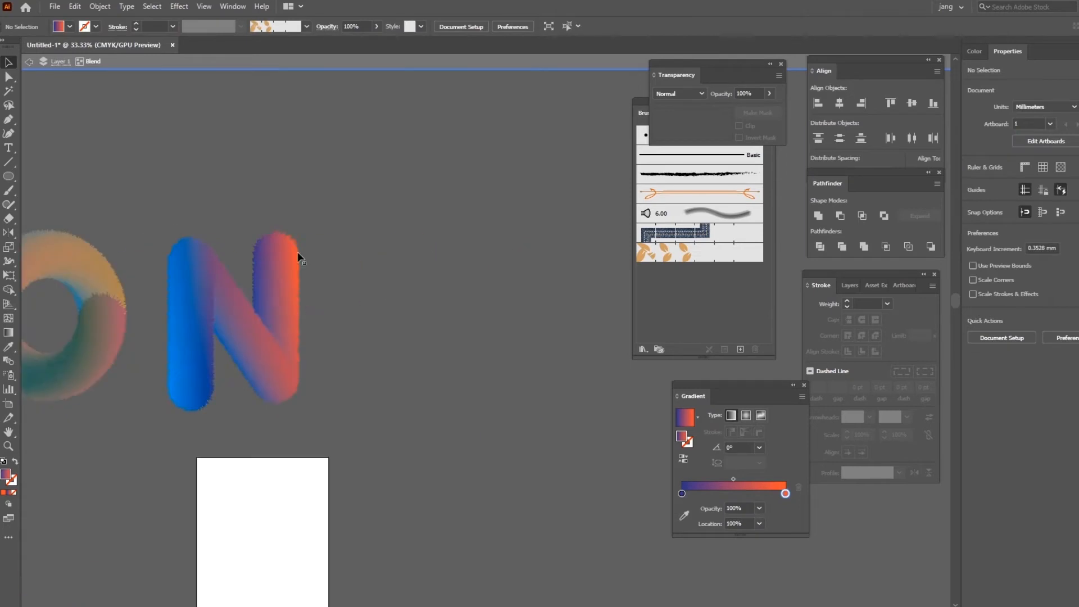
{"action": "left_click", "coordinate": [287, 249]}
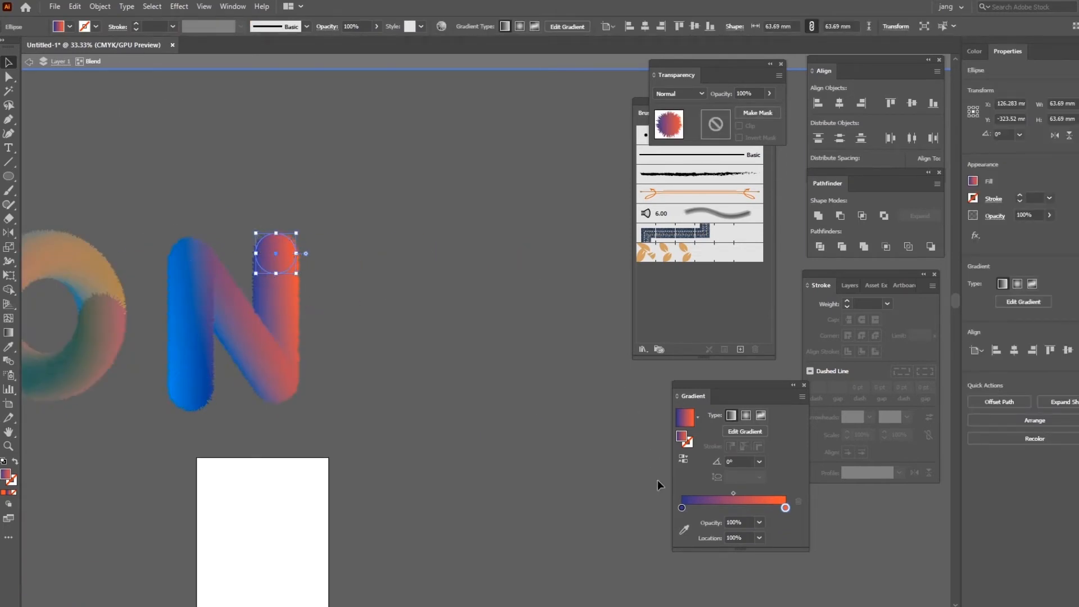
{"action": "double_click", "coordinate": [682, 508]}
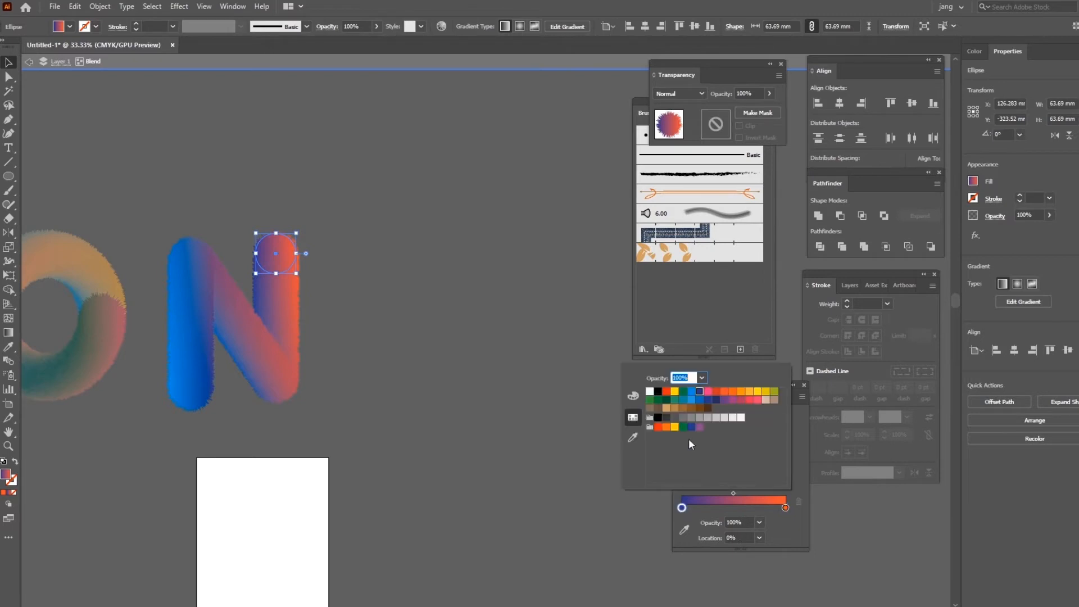
{"action": "left_click", "coordinate": [675, 399]}
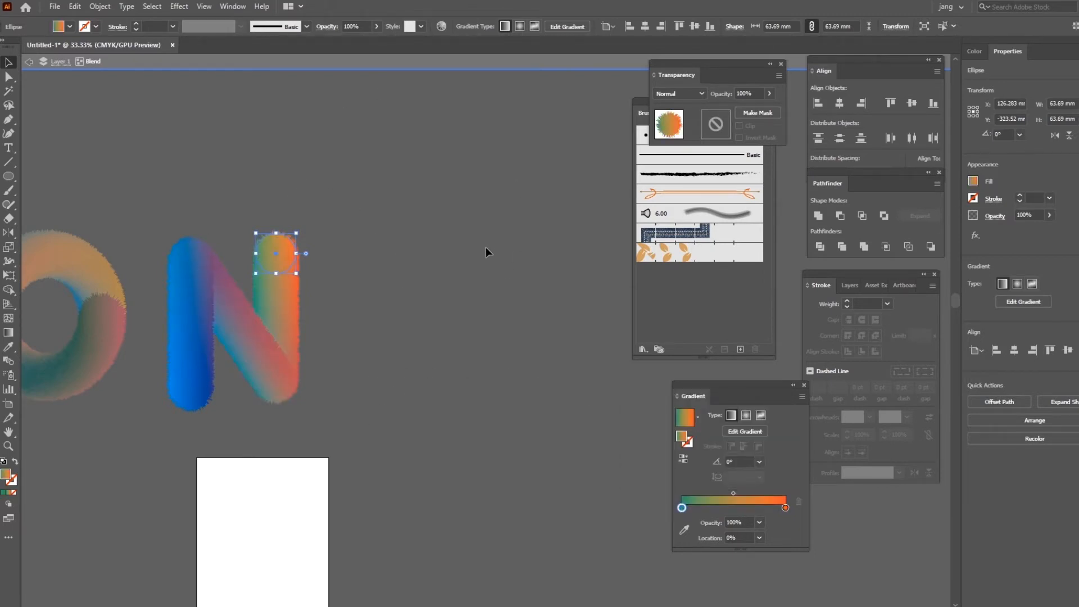
{"action": "left_click", "coordinate": [28, 62]}
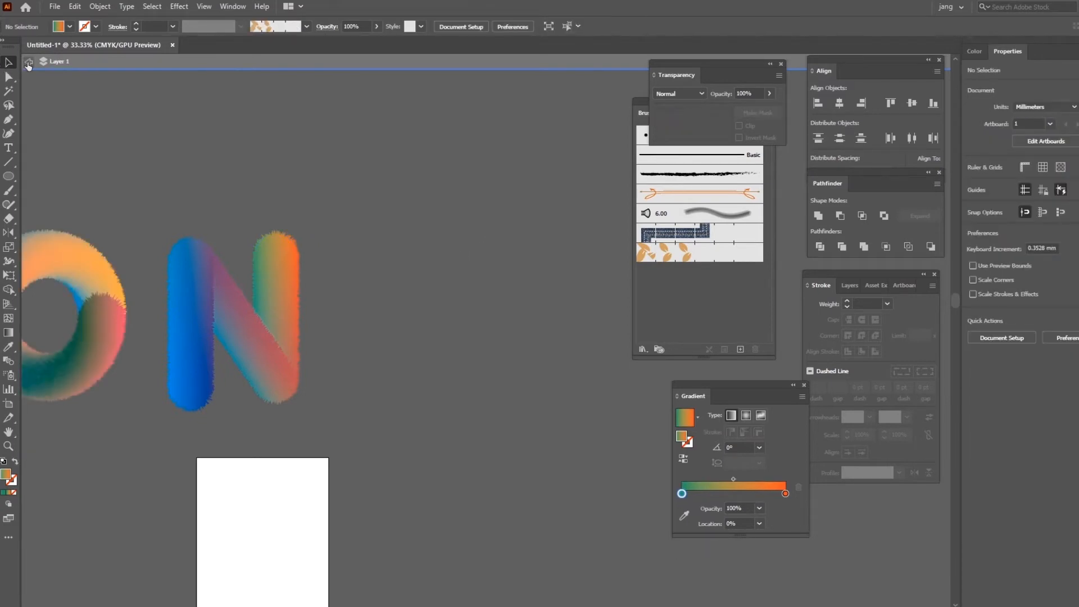
{"action": "left_click", "coordinate": [28, 62]}
Draw an open S-shaped curve beside the furry N with the Pen tool, about as tall as the N.
{"action": "left_click_drag", "start_coordinate": [245, 366], "coordinate": [344, 436]}
{"action": "left_click_drag", "start_coordinate": [409, 410], "coordinate": [327, 378]}
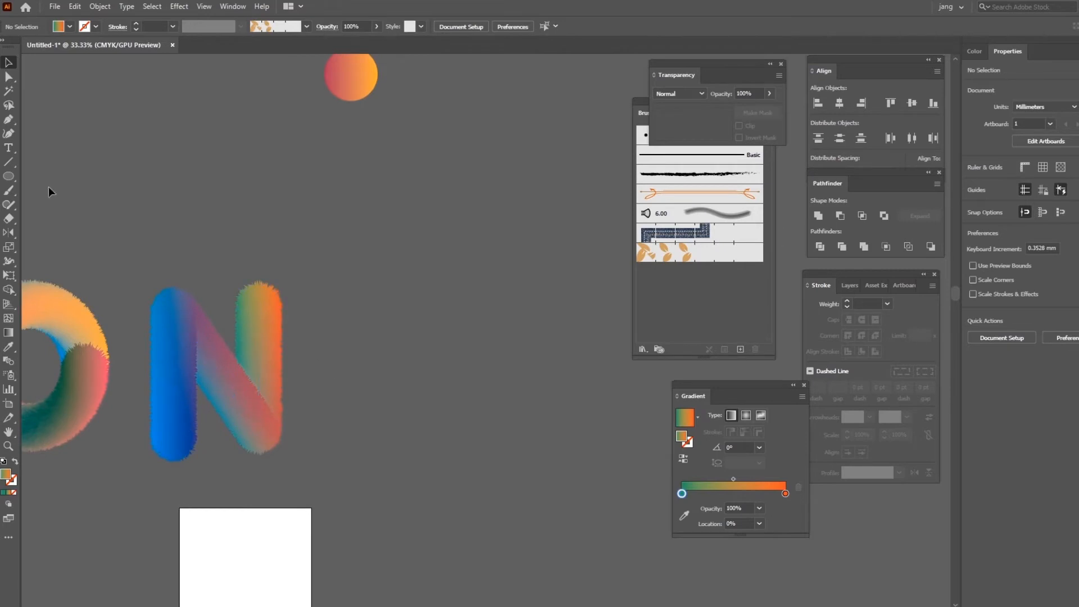
{"action": "left_click", "coordinate": [15, 122]}
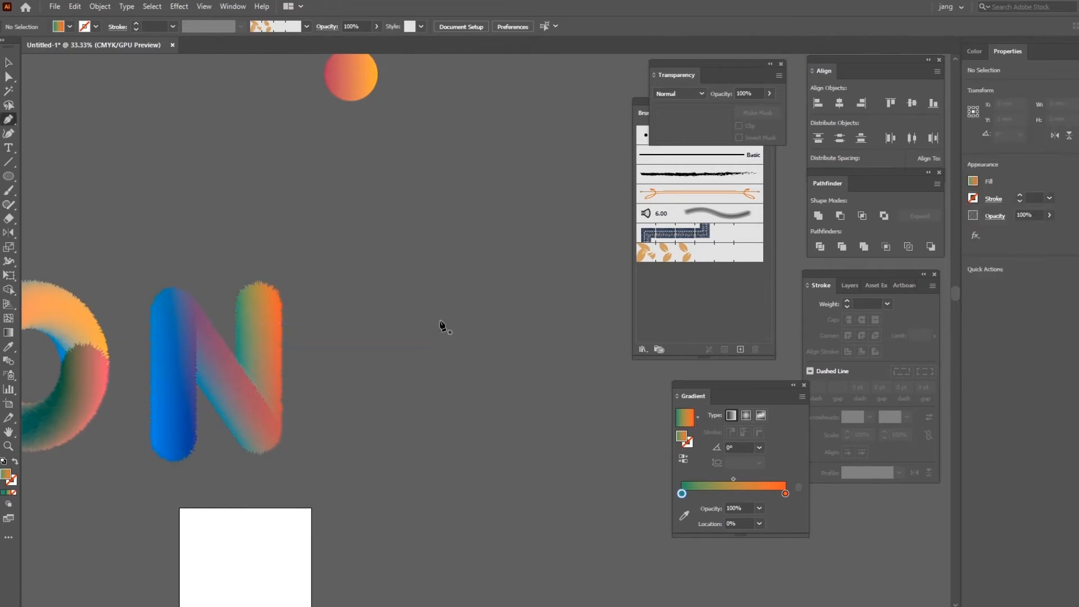
{"action": "left_click", "coordinate": [447, 327]}
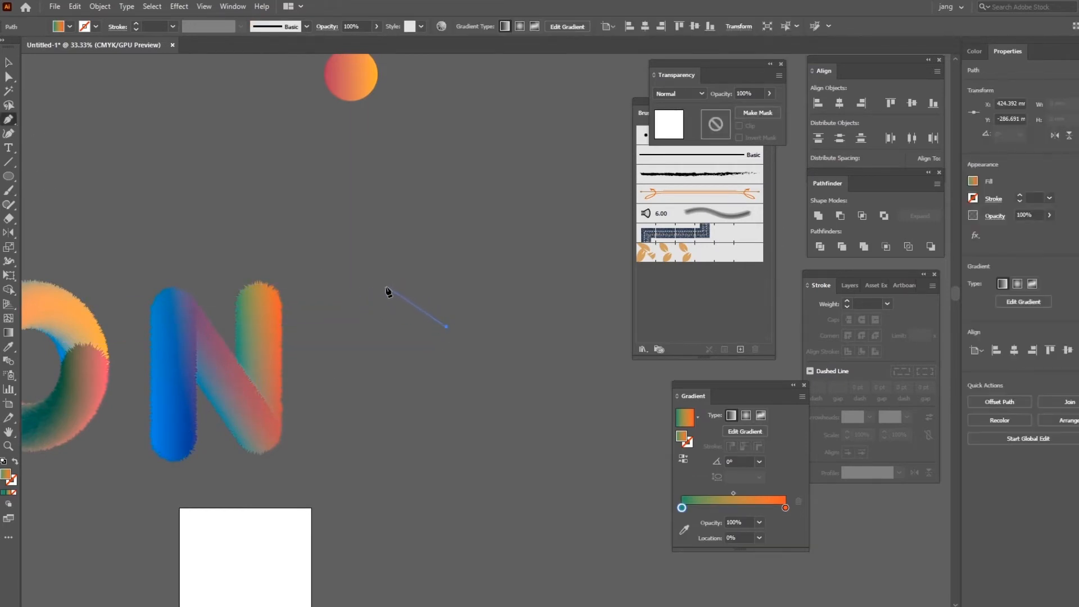
{"action": "left_click_drag", "start_coordinate": [386, 287], "coordinate": [335, 291]}
{"action": "left_click", "coordinate": [386, 288]}
{"action": "left_click_drag", "start_coordinate": [335, 330], "coordinate": [308, 389]}
{"action": "left_click", "coordinate": [336, 331]}
{"action": "left_click", "coordinate": [391, 365]}
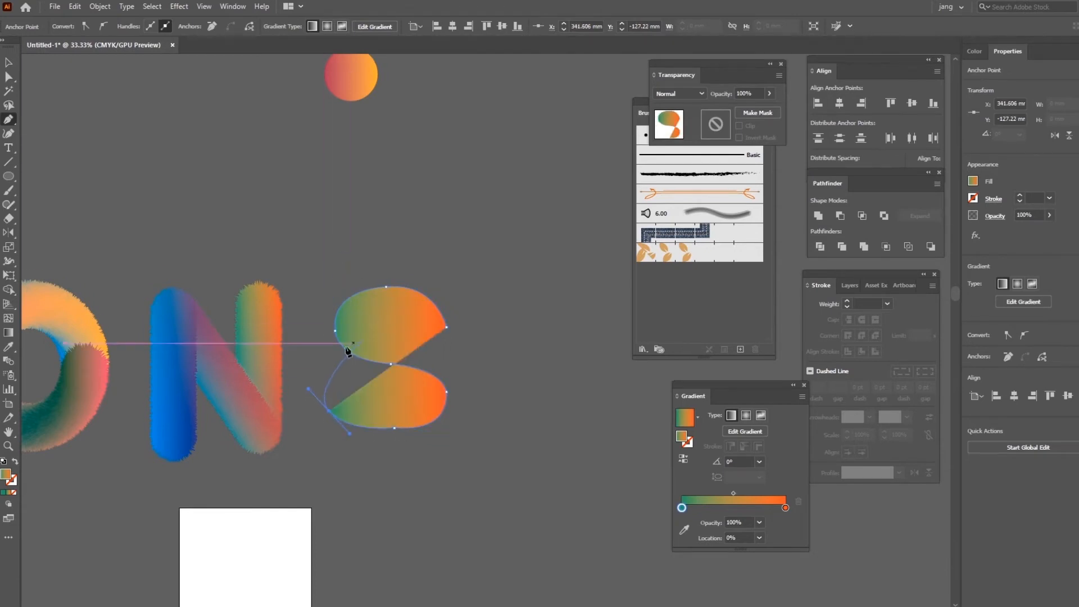
{"action": "left_click", "coordinate": [325, 362], "text": "ctrl"}
Select the S-shaped path and set its fill to none.
{"action": "left_click", "coordinate": [9, 62]}
{"action": "left_click_drag", "start_coordinate": [412, 257], "coordinate": [512, 442]}
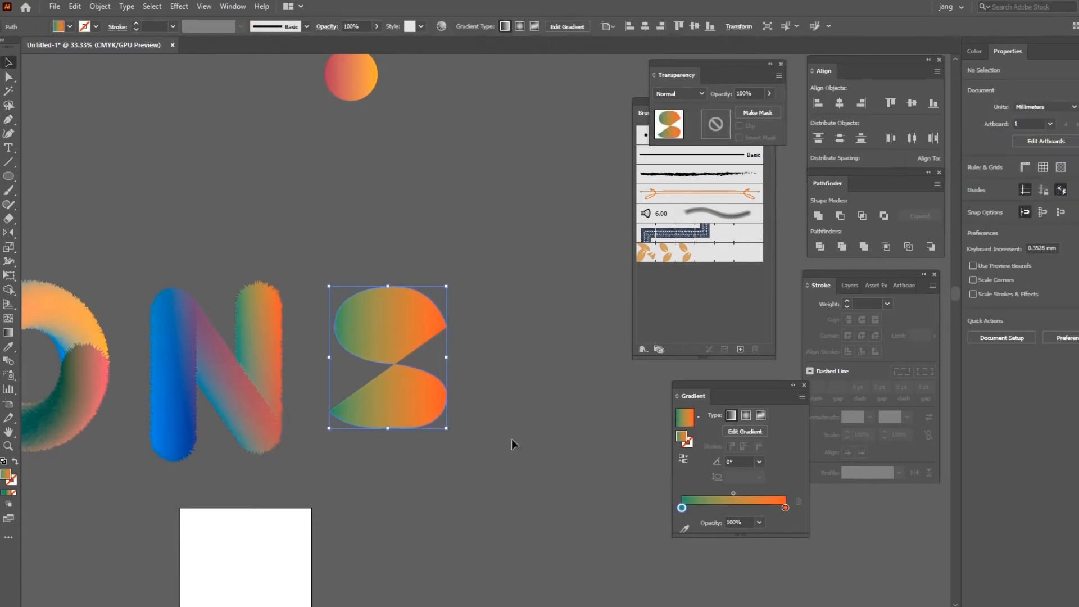
{"action": "left_click", "coordinate": [70, 27]}
{"action": "left_click", "coordinate": [10, 50]}
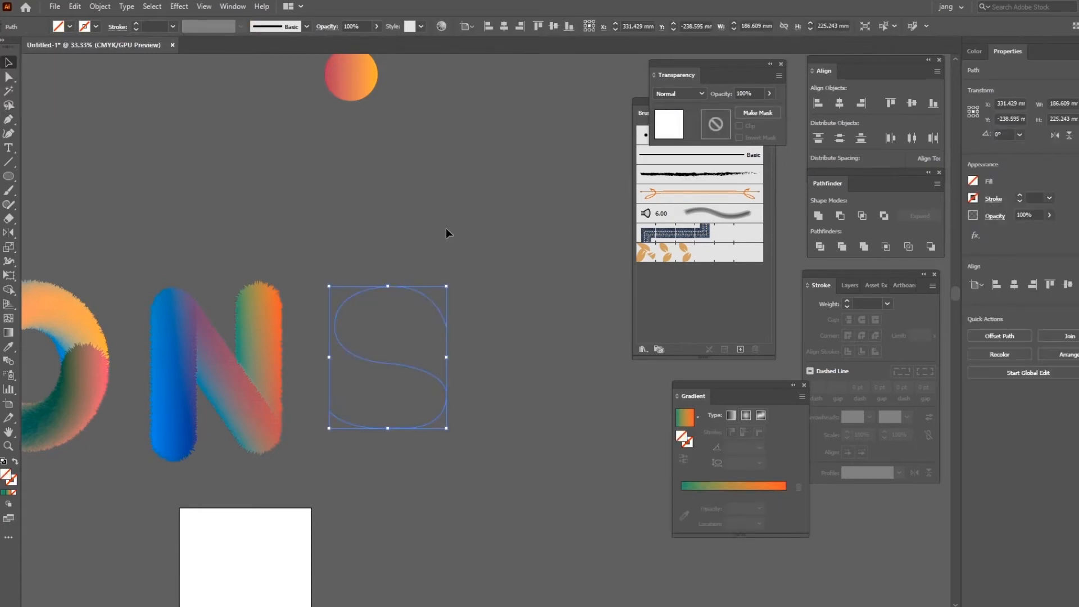
Make two copies of the pink-orange gradient circle and blend them together.
{"action": "left_click_drag", "start_coordinate": [330, 194], "coordinate": [500, 338]}
{"action": "left_click", "coordinate": [519, 242]}
{"action": "left_click_drag", "start_coordinate": [519, 242], "coordinate": [449, 304]}
{"action": "left_click", "coordinate": [332, 228], "text": "shift"}
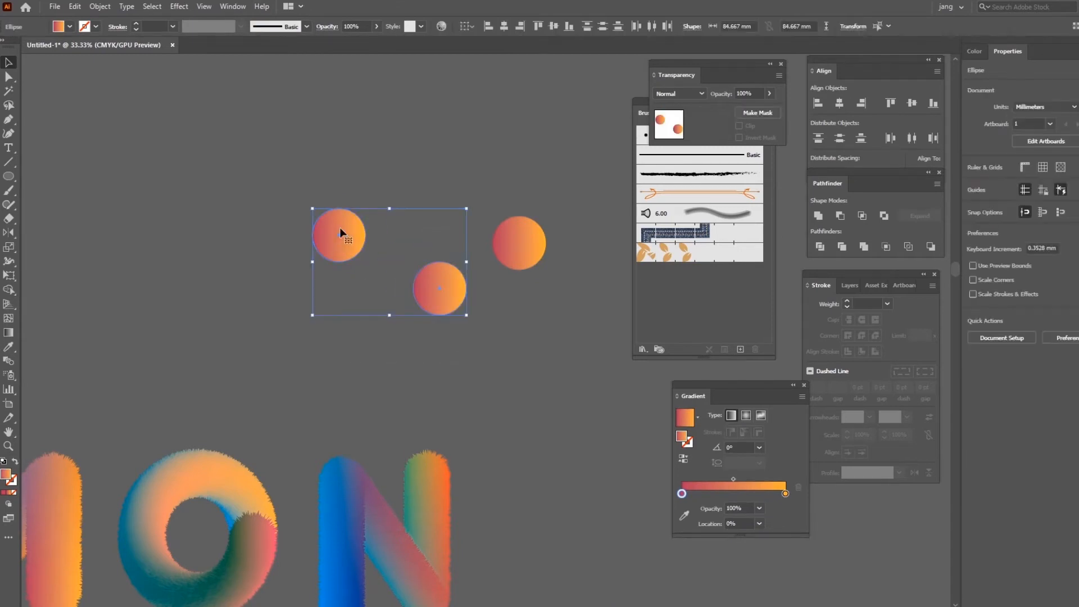
{"action": "key", "text": "ctrl+alt+b"}
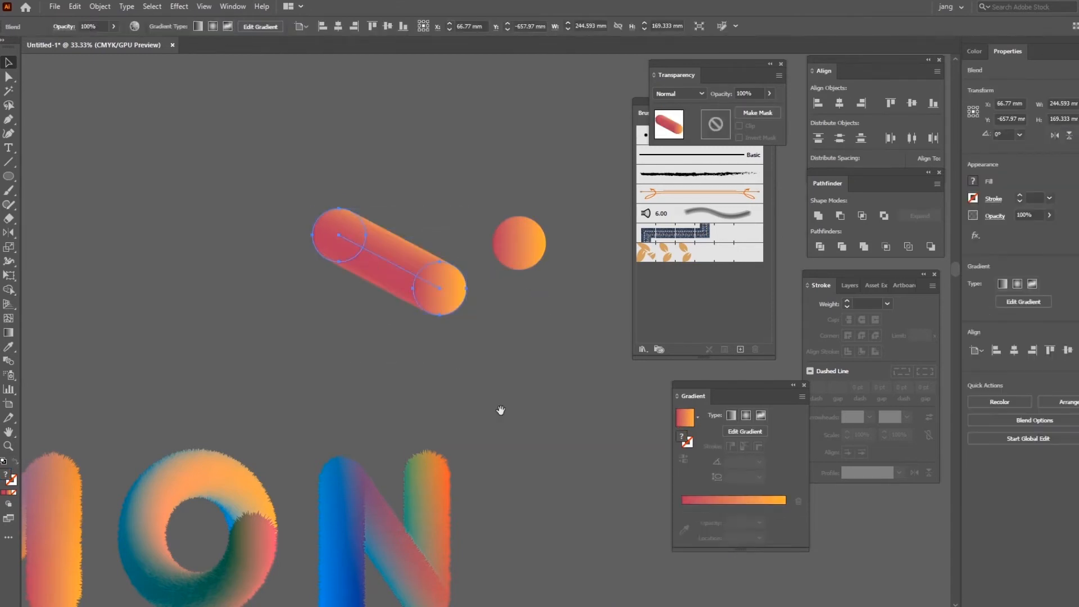
Reapply the Roughen effect to the circle blend to give it a furry edge.
{"action": "left_click_drag", "start_coordinate": [500, 410], "coordinate": [431, 301]}
{"action": "left_click", "coordinate": [204, 6]}
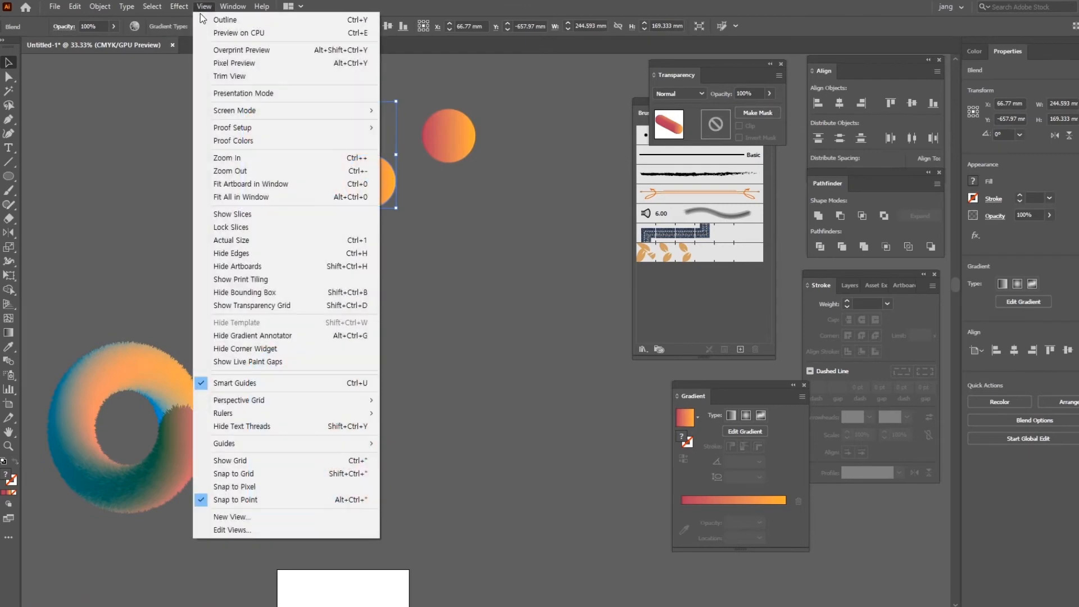
{"action": "left_click", "coordinate": [192, 18]}
Select the roughened blend with the S-shaped path and replace the blend's spine with that path.
{"action": "left_click_drag", "start_coordinate": [451, 316], "coordinate": [568, 470]}
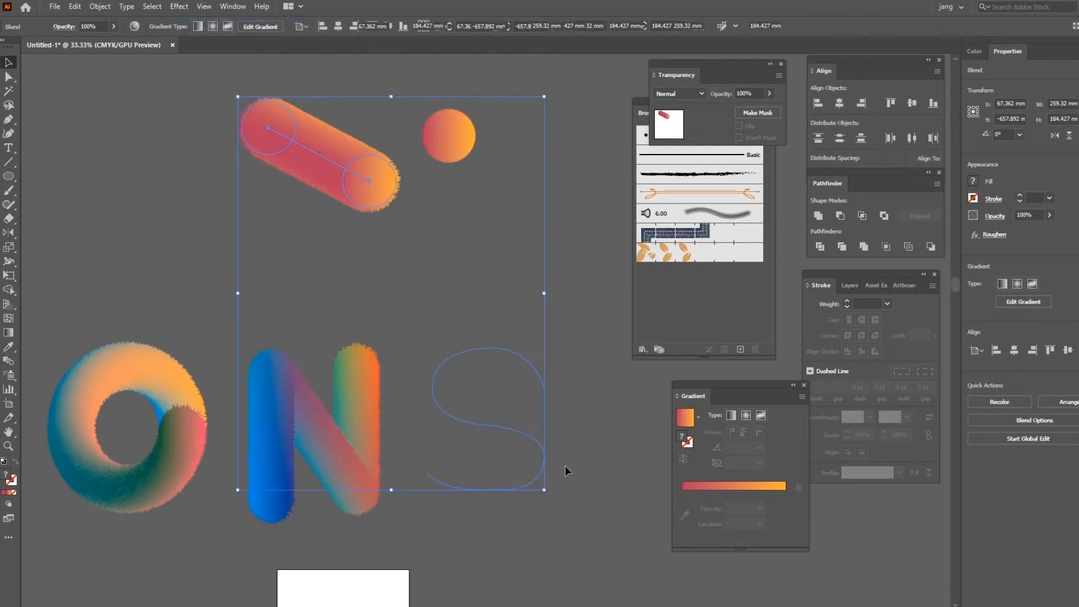
{"action": "left_click", "coordinate": [96, 7]}
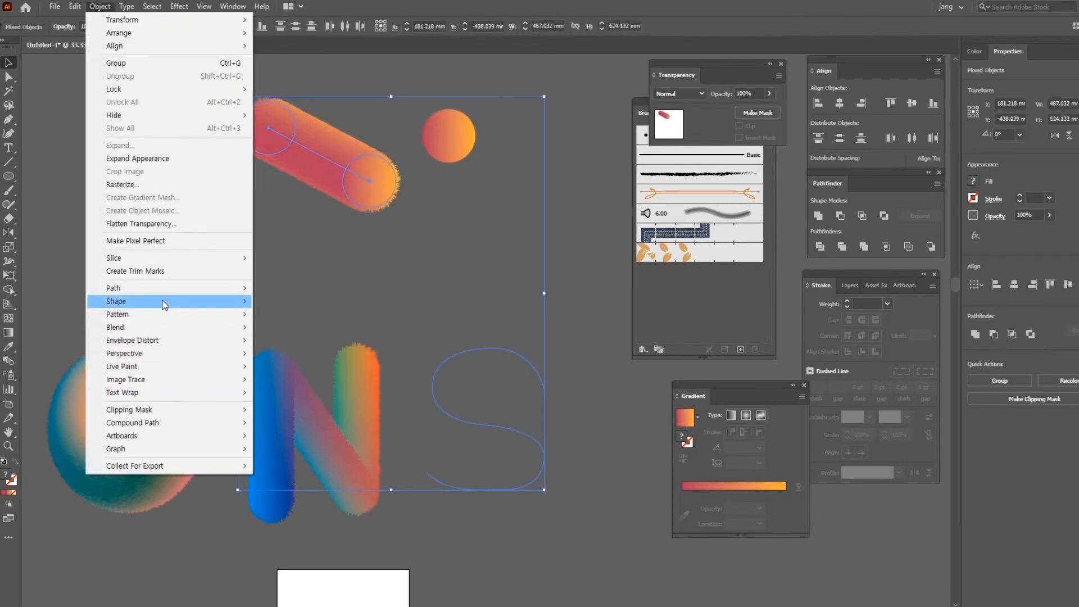
{"action": "mouse_move", "coordinate": [161, 323]}
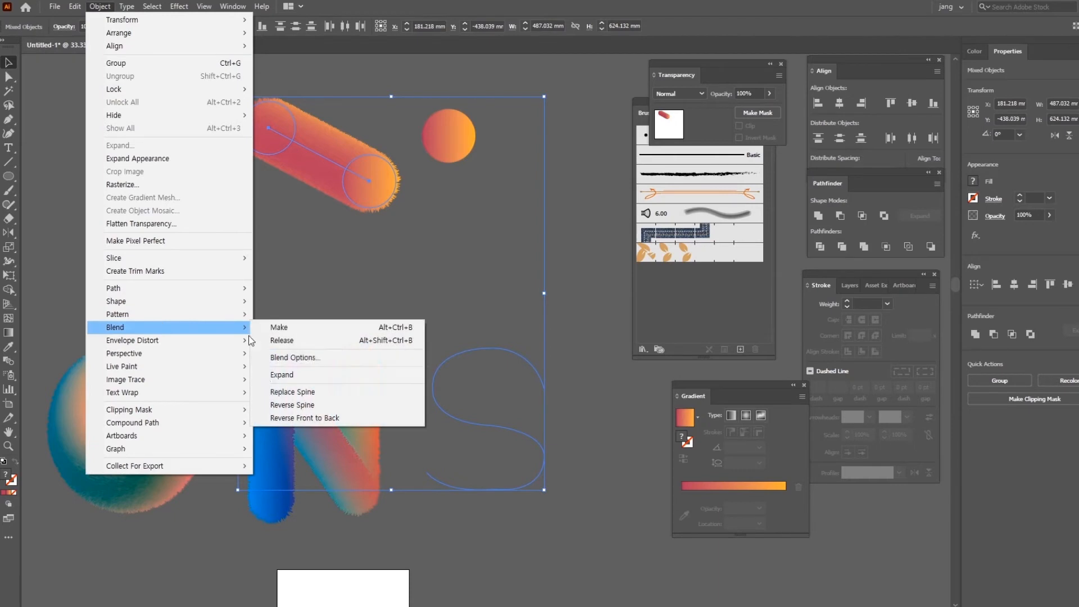
{"action": "left_click", "coordinate": [301, 395]}
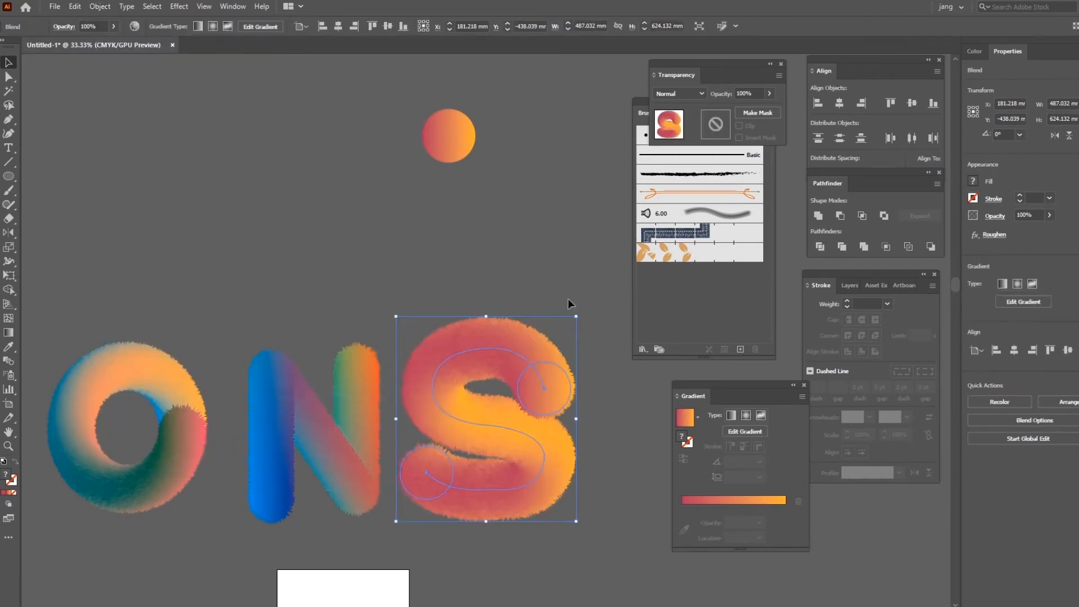
Scale the furry S down to about the height of the N and reposition it beside the N.
{"action": "left_click", "coordinate": [564, 280]}
{"action": "left_click_drag", "start_coordinate": [551, 486], "coordinate": [472, 382]}
{"action": "left_click", "coordinate": [466, 380]}
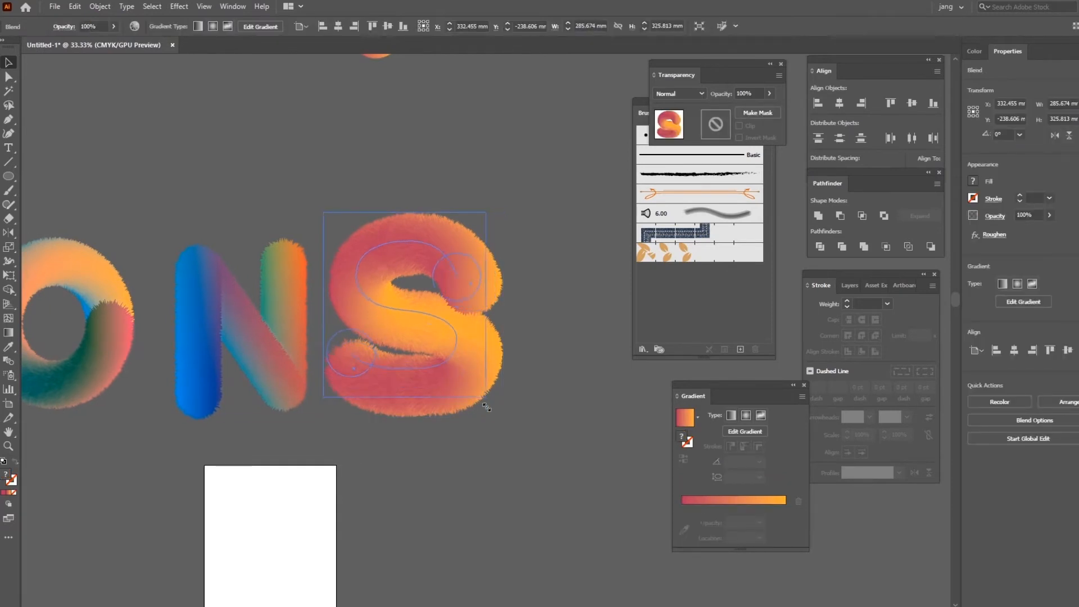
{"action": "left_click_drag", "start_coordinate": [454, 370], "coordinate": [453, 368]}
{"action": "left_click_drag", "start_coordinate": [442, 319], "coordinate": [473, 354]}
Isolate the S blend and change the end gradient color of its upper-right circle to olive green.
{"action": "double_click", "coordinate": [469, 342]}
{"action": "left_click", "coordinate": [498, 312]}
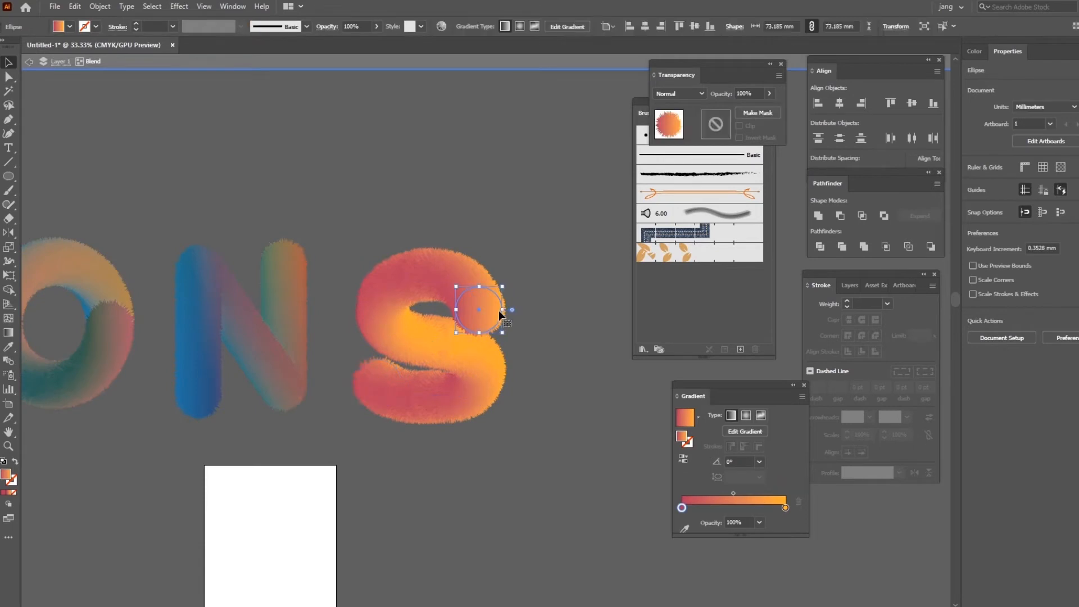
{"action": "double_click", "coordinate": [786, 507]}
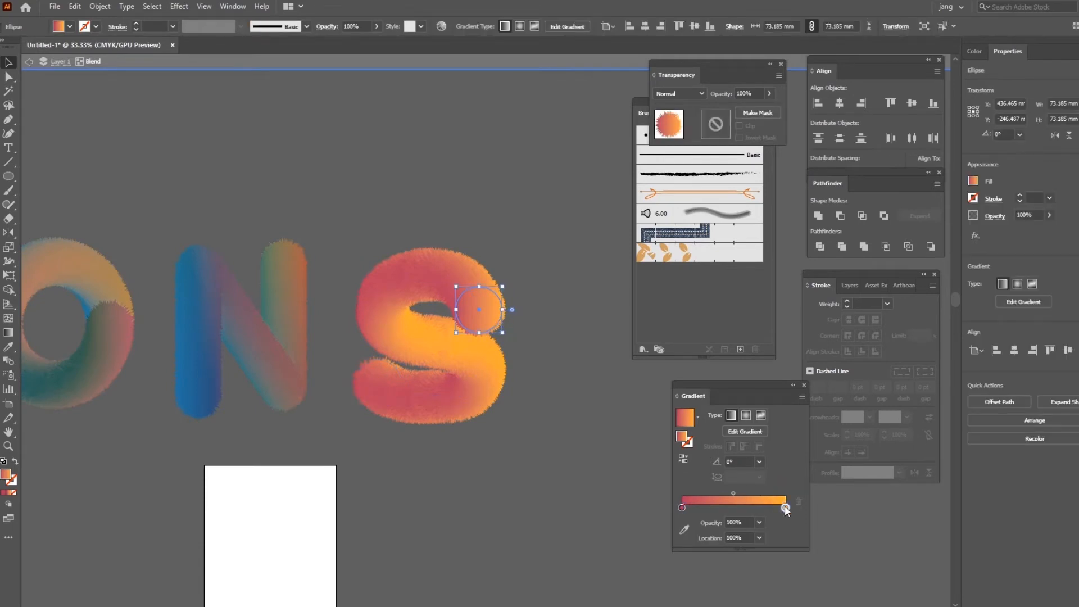
{"action": "left_click", "coordinate": [774, 393]}
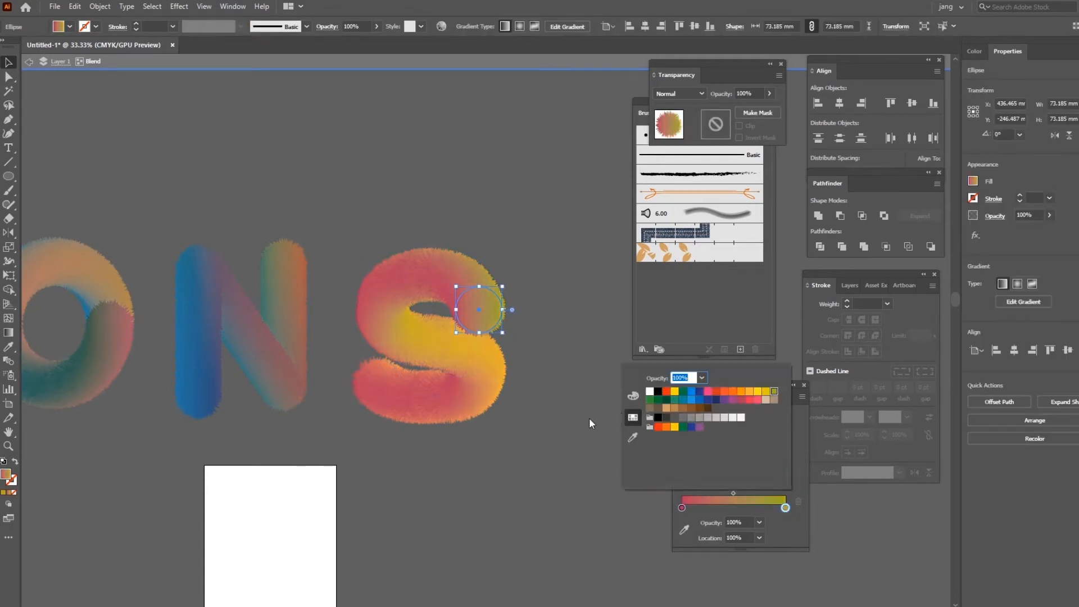
{"action": "left_click", "coordinate": [589, 457]}
Change the starting gradient color of the S's lower-left circle to brown.
{"action": "left_click", "coordinate": [380, 389]}
{"action": "left_click", "coordinate": [682, 507]}
{"action": "double_click", "coordinate": [682, 508]}
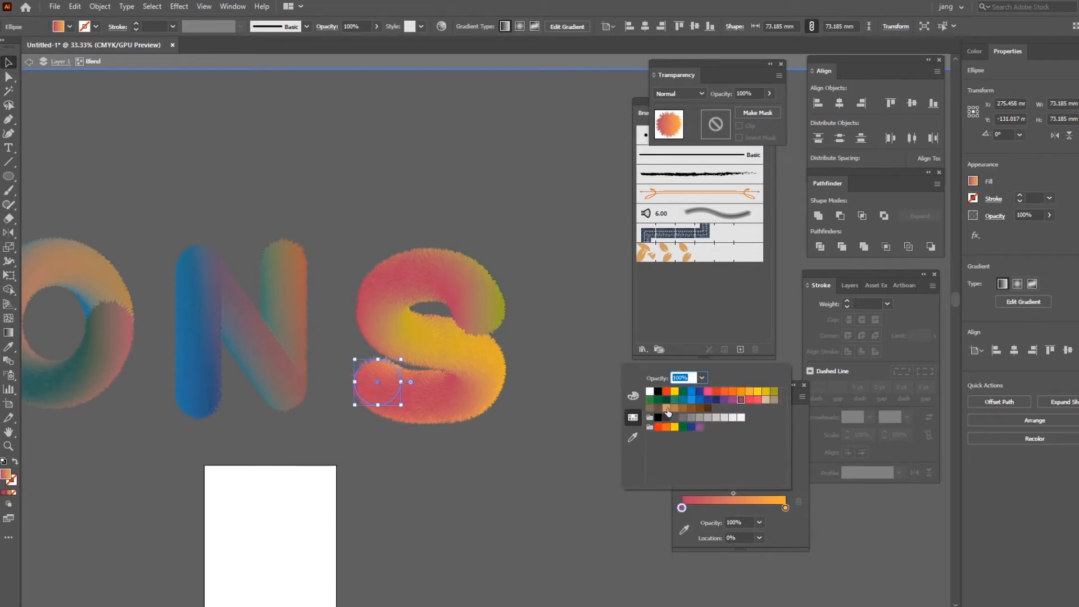
{"action": "left_click", "coordinate": [683, 408]}
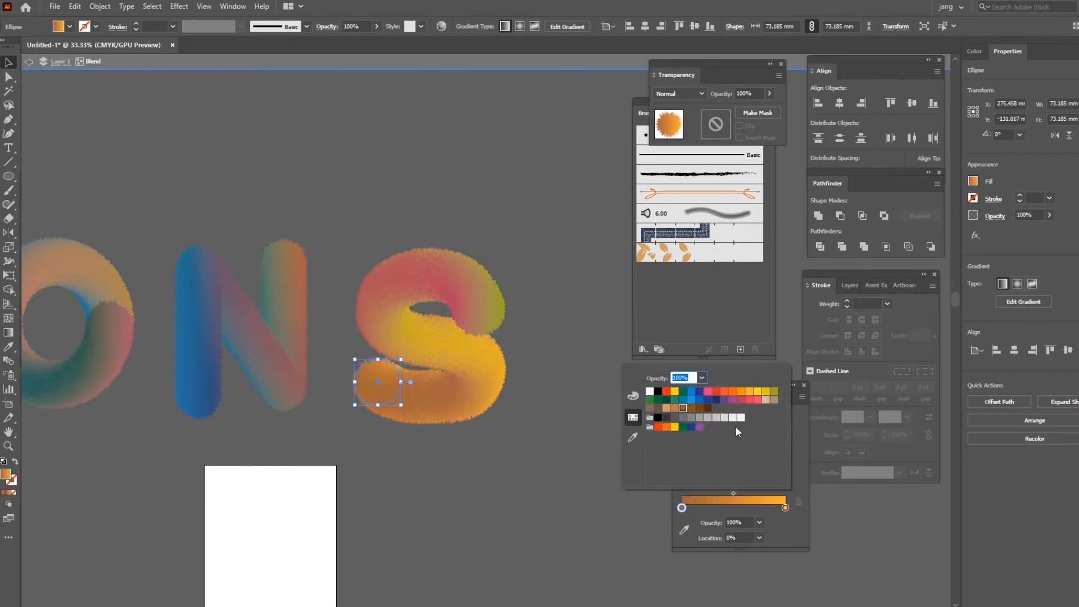
Try red as the end gradient color of the S's lower-left circle.
{"action": "left_click_drag", "start_coordinate": [785, 508], "coordinate": [782, 508]}
{"action": "double_click", "coordinate": [783, 508]}
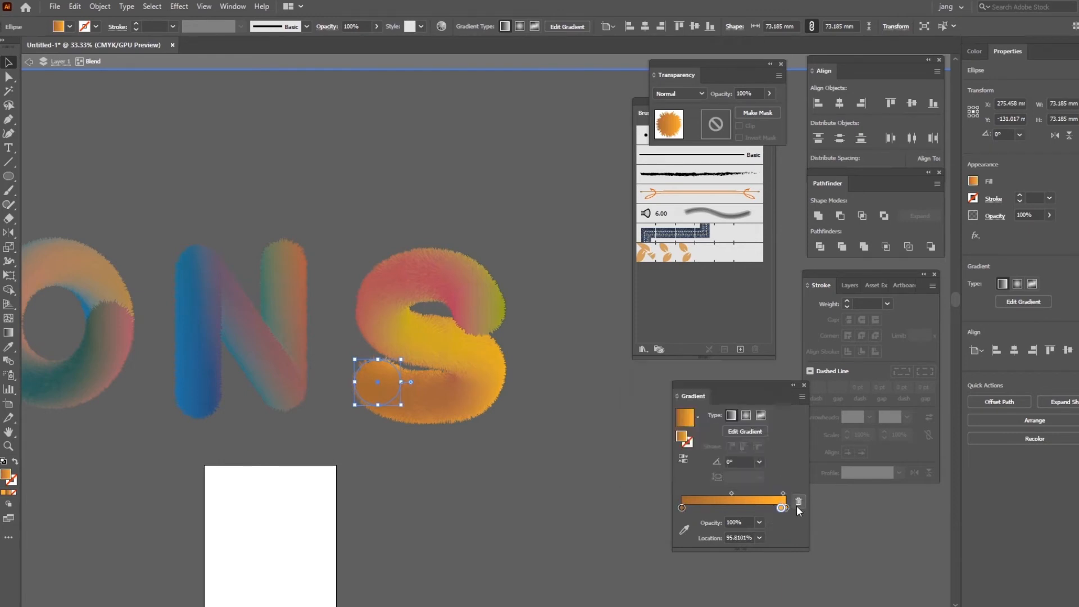
{"action": "left_click_drag", "start_coordinate": [787, 507], "coordinate": [786, 507]}
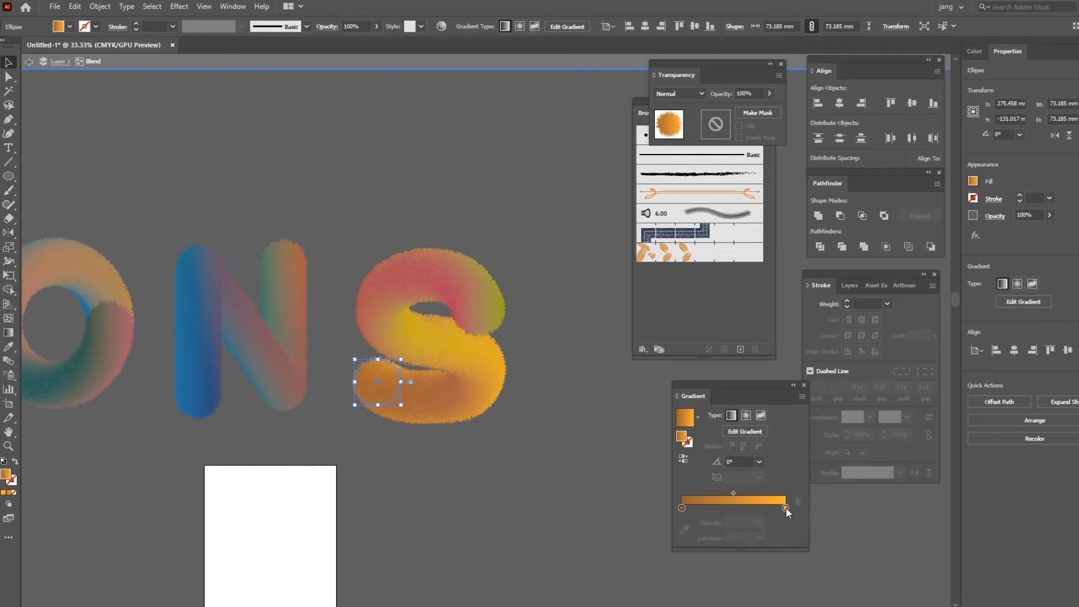
{"action": "double_click", "coordinate": [785, 507]}
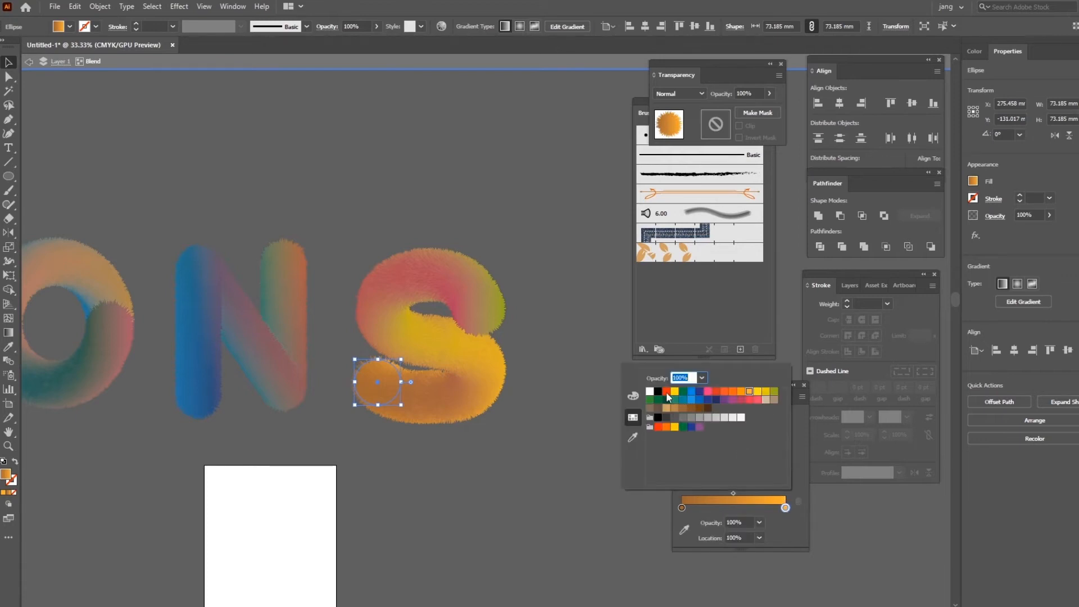
{"action": "left_click", "coordinate": [666, 391]}
{"action": "left_click", "coordinate": [530, 513]}
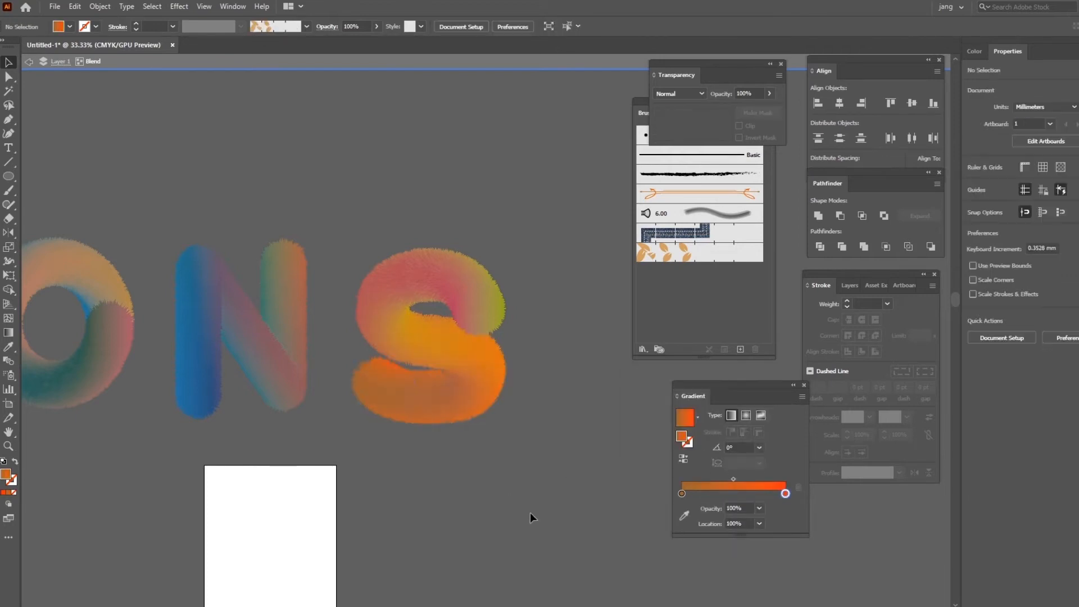
{"action": "double_click", "coordinate": [786, 493]}
{"action": "left_click", "coordinate": [682, 386]}
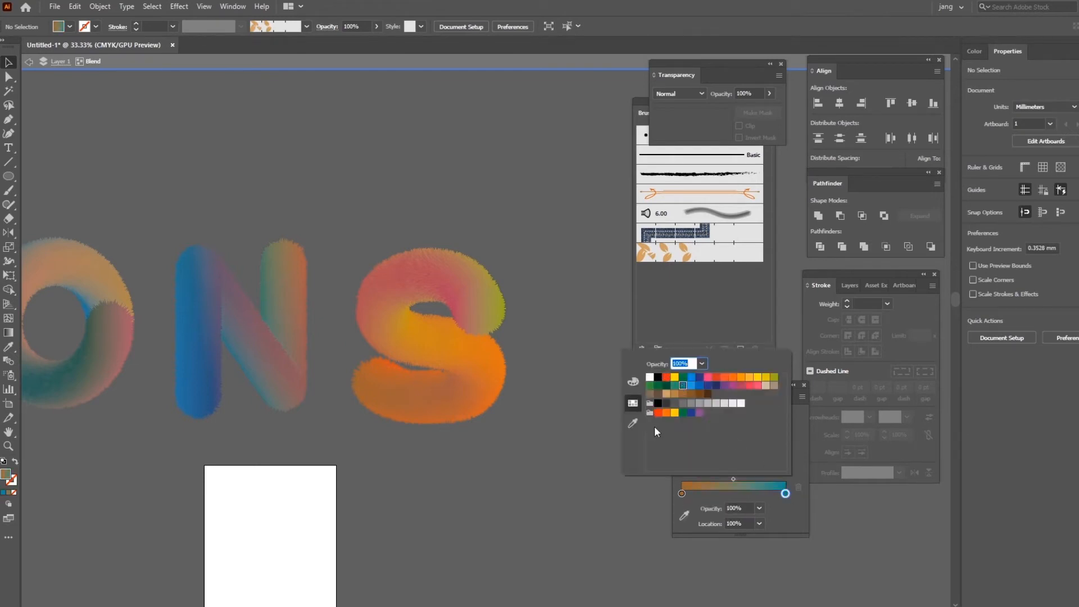
{"action": "left_click", "coordinate": [561, 474]}
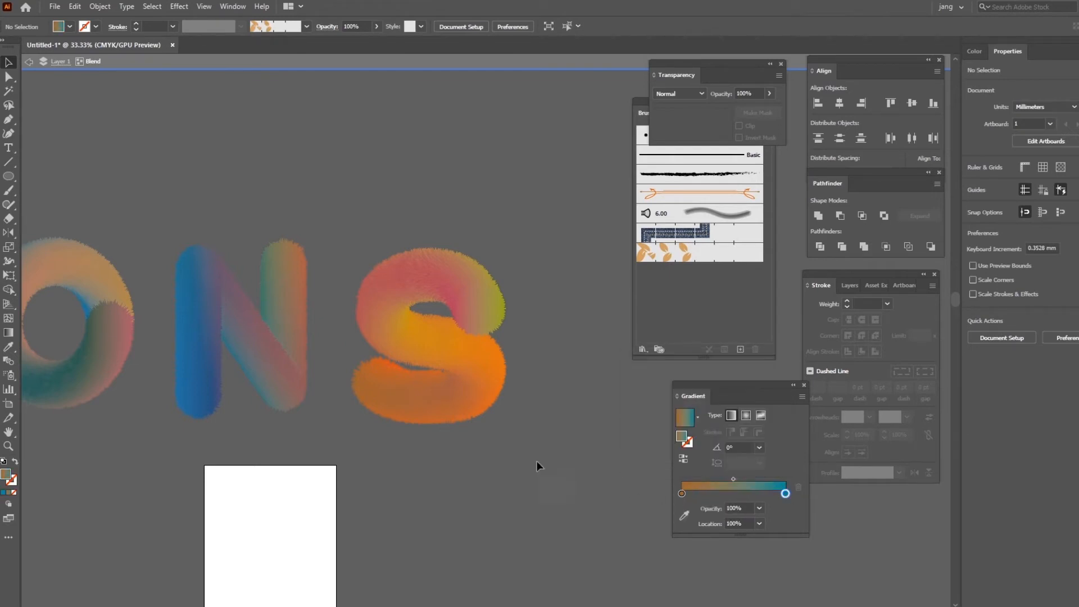
Change the end gradient color of the S's lower-left circle to teal blue.
{"action": "left_click", "coordinate": [379, 399]}
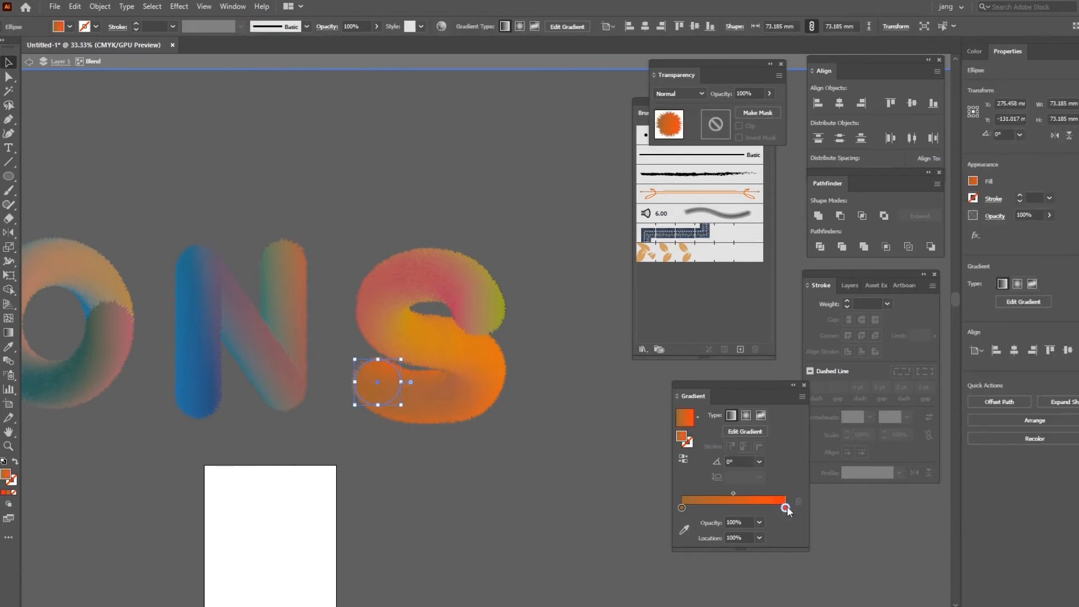
{"action": "double_click", "coordinate": [786, 507]}
{"action": "left_click", "coordinate": [684, 400]}
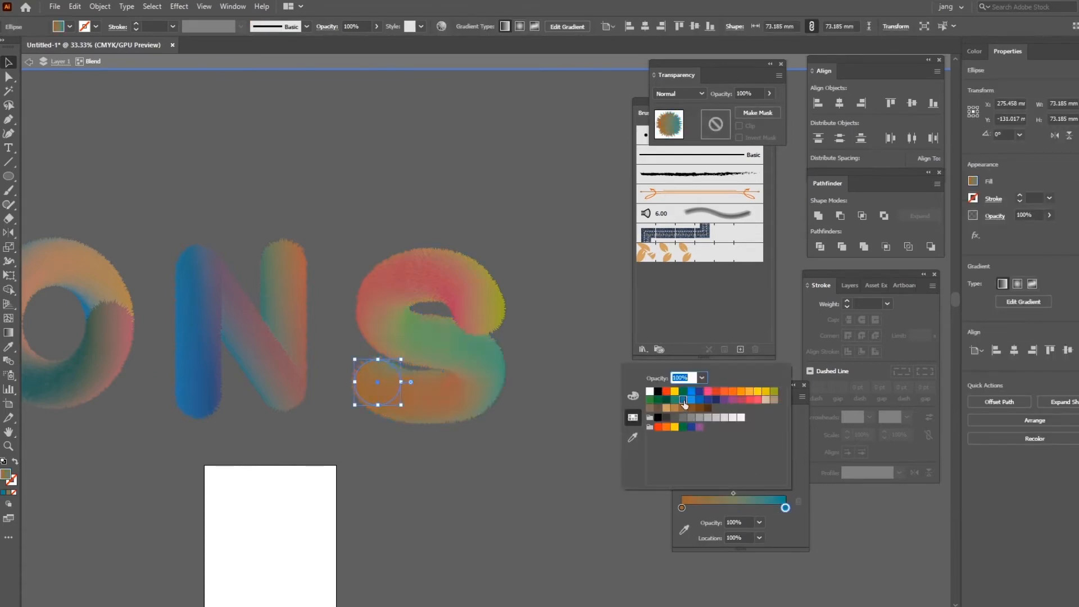
{"action": "left_click", "coordinate": [523, 444]}
{"action": "left_click", "coordinate": [530, 481]}
Move the furry S up slightly to line up with the N, and leave isolation mode.
{"action": "left_click_drag", "start_coordinate": [383, 467], "coordinate": [395, 519]}
{"action": "left_click", "coordinate": [470, 431]}
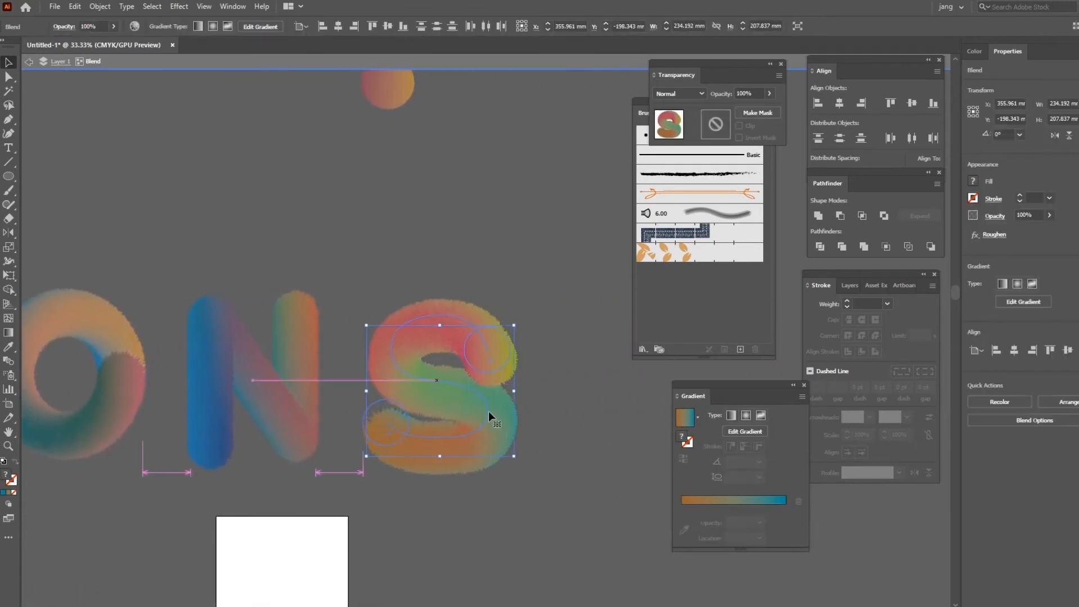
{"action": "left_click", "coordinate": [586, 470]}
{"action": "left_click_drag", "start_coordinate": [585, 470], "coordinate": [354, 462]}
{"action": "left_click", "coordinate": [29, 62]}
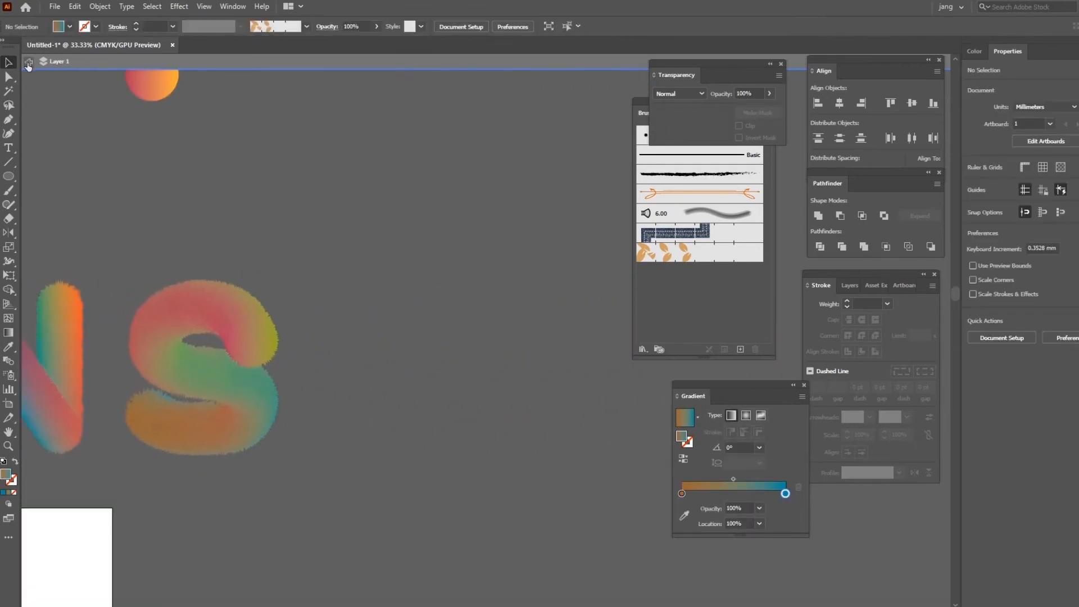
{"action": "left_click", "coordinate": [28, 63]}
Draw a horizontal straight line about 255 mm long beside the top of the S and set its fill to none.
{"action": "left_click_drag", "start_coordinate": [378, 372], "coordinate": [338, 359]}
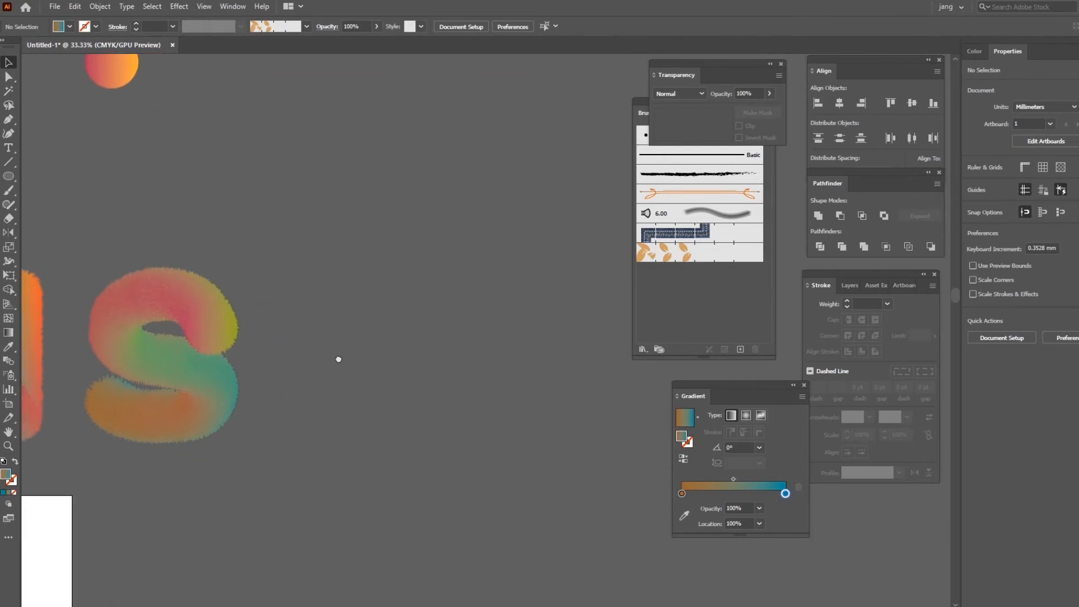
{"action": "left_click", "coordinate": [9, 162]}
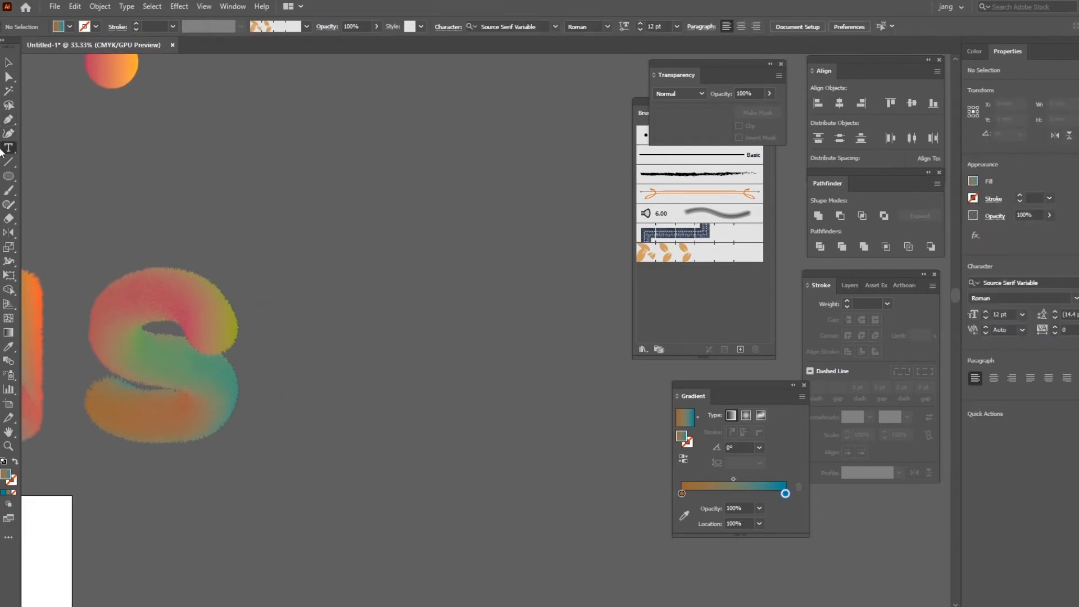
{"action": "left_click", "coordinate": [8, 119]}
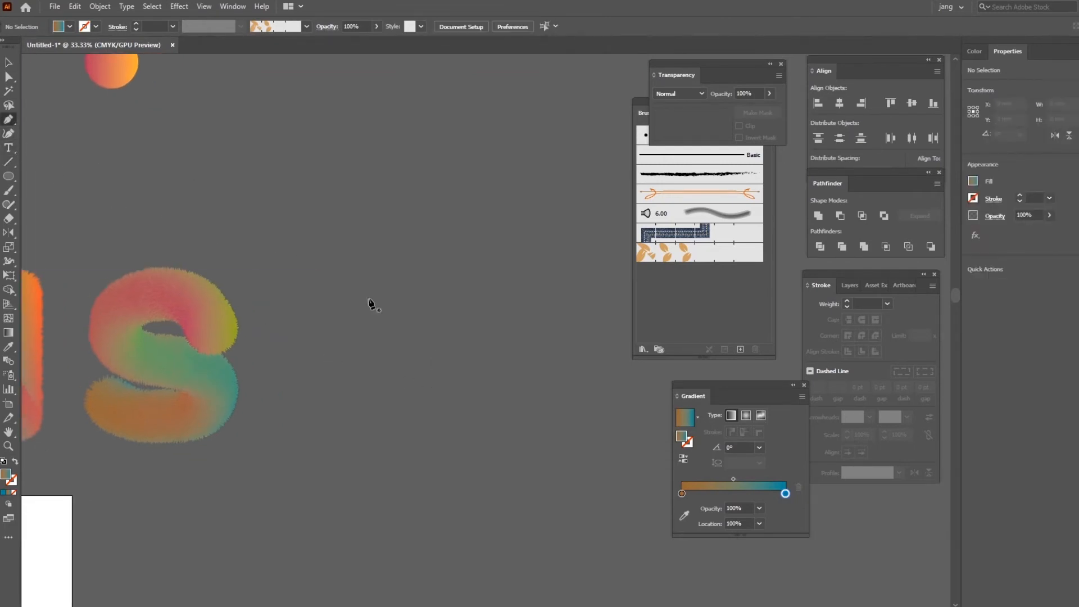
{"action": "left_click", "coordinate": [292, 281]}
{"action": "left_click", "coordinate": [453, 281], "text": "shift"}
{"action": "left_click", "coordinate": [10, 64]}
{"action": "left_click", "coordinate": [70, 27]}
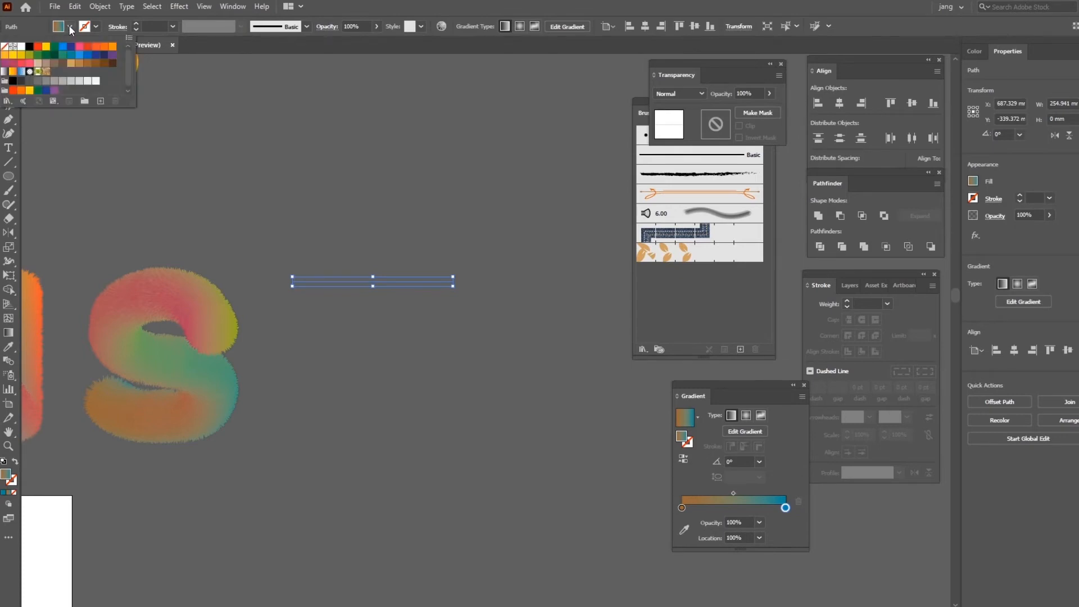
{"action": "left_click", "coordinate": [4, 52]}
Duplicate the pink-to-orange gradient circle diagonally below itself and blend the two circles together.
{"action": "left_click_drag", "start_coordinate": [537, 359], "coordinate": [573, 372]}
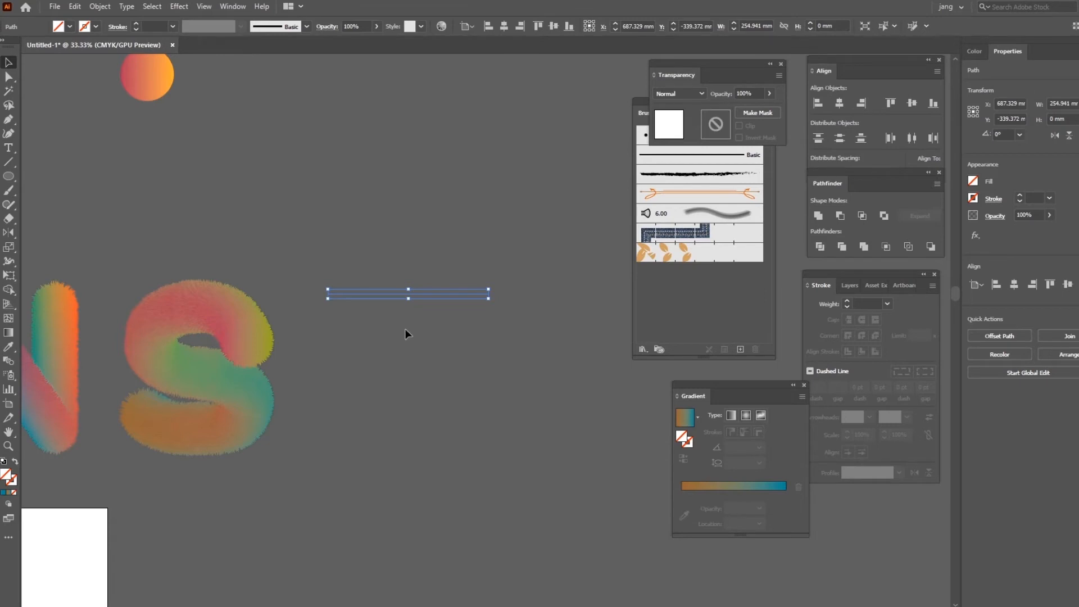
{"action": "left_click_drag", "start_coordinate": [151, 94], "coordinate": [246, 183]}
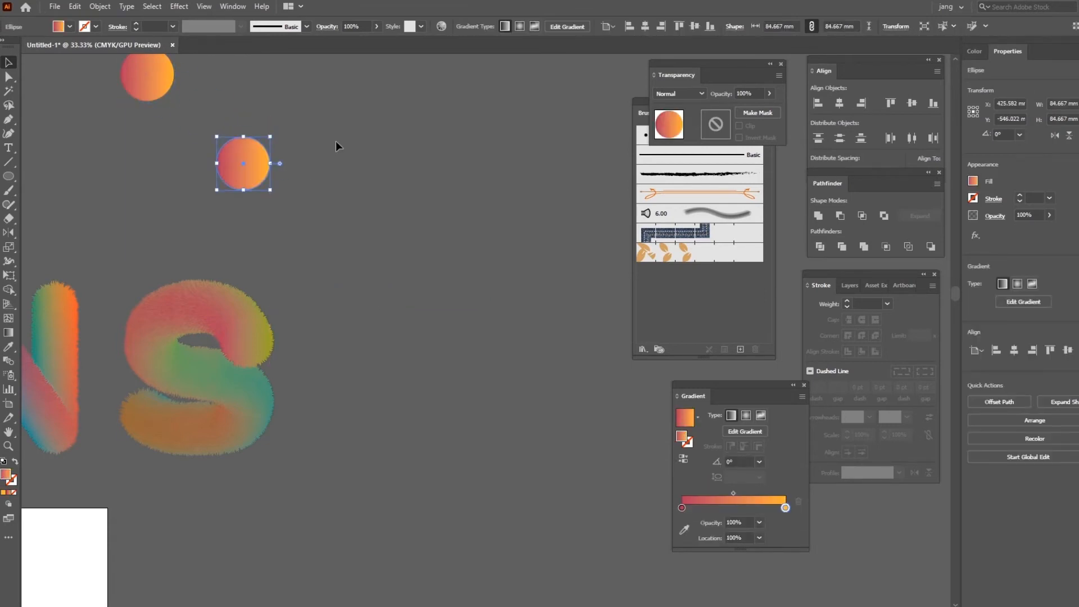
{"action": "left_click_drag", "start_coordinate": [323, 137], "coordinate": [360, 195]}
{"action": "left_click_drag", "start_coordinate": [146, 83], "coordinate": [336, 246]}
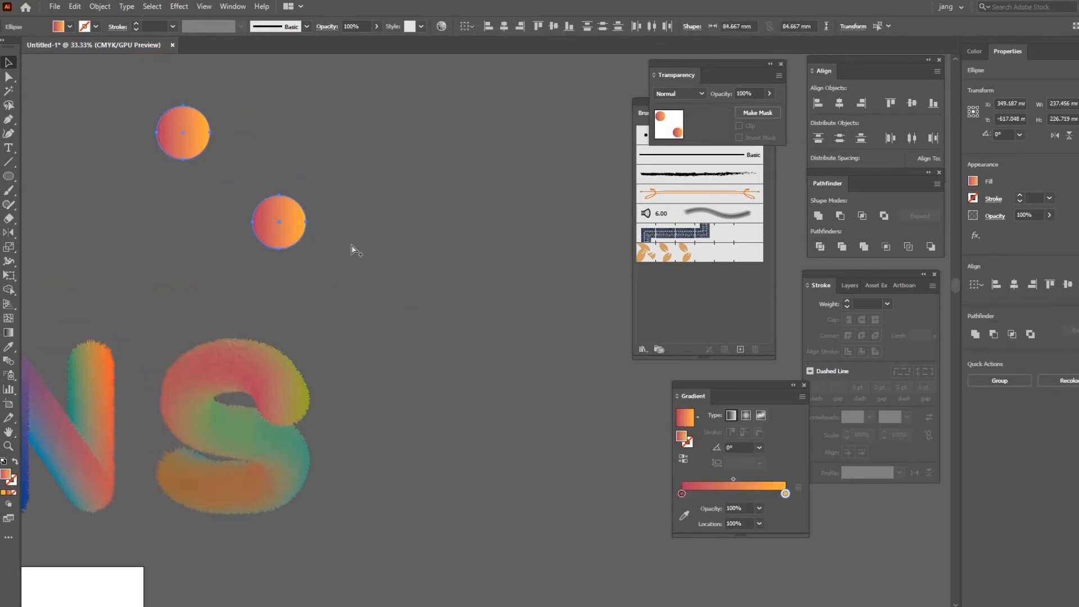
{"action": "key", "text": "ctrl+alt+b"}
Apply the last-used Roughen effect to the new pink-to-orange circle blend.
{"action": "left_click", "coordinate": [342, 248]}
{"action": "left_click", "coordinate": [279, 179]}
{"action": "left_click", "coordinate": [179, 7]}
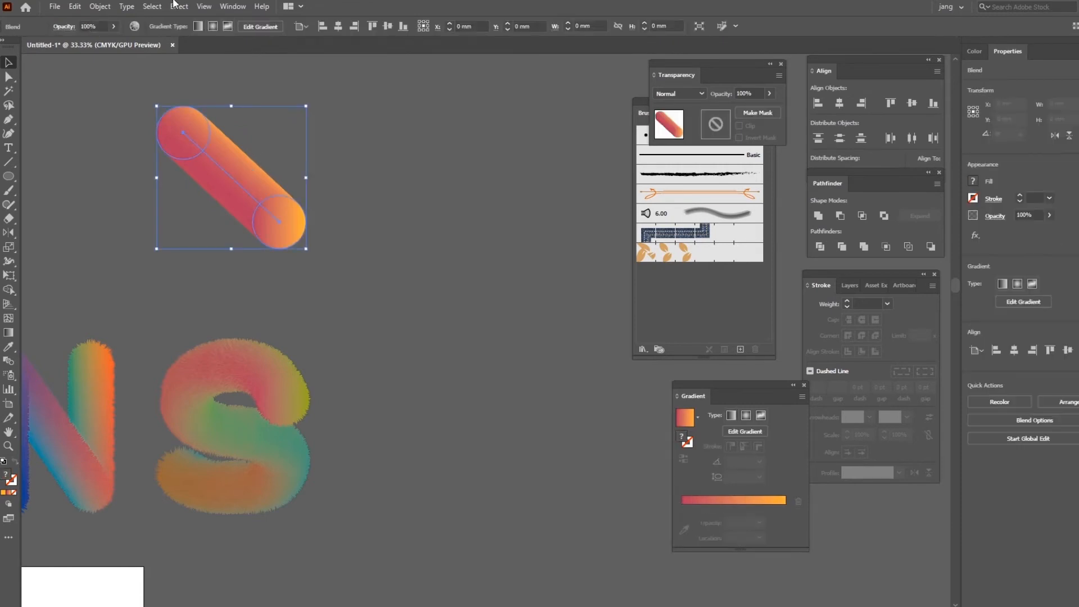
{"action": "left_click", "coordinate": [194, 24]}
{"action": "left_click", "coordinate": [327, 193]}
Replace the furry blend's spine with the horizontal line beside the S to form the T's crossbar.
{"action": "left_click", "coordinate": [268, 181]}
{"action": "key", "text": "ctrl+a"}
{"action": "left_click", "coordinate": [589, 364]}
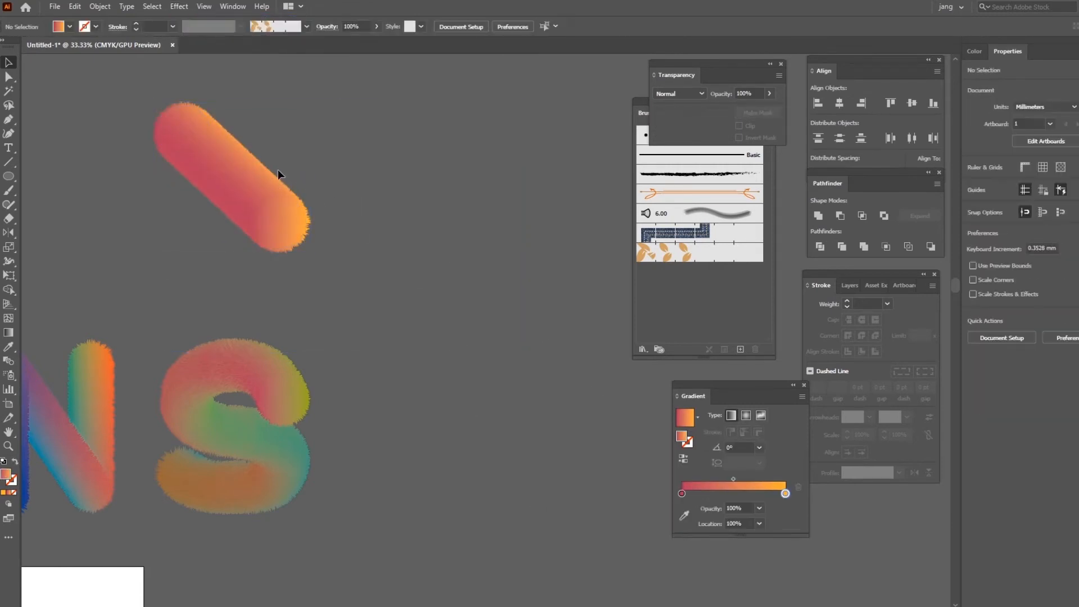
{"action": "left_click", "coordinate": [278, 170]}
{"action": "key", "text": "ctrl+a"}
{"action": "left_click", "coordinate": [510, 217]}
{"action": "left_click", "coordinate": [252, 189]}
{"action": "key", "text": "ctrl+a"}
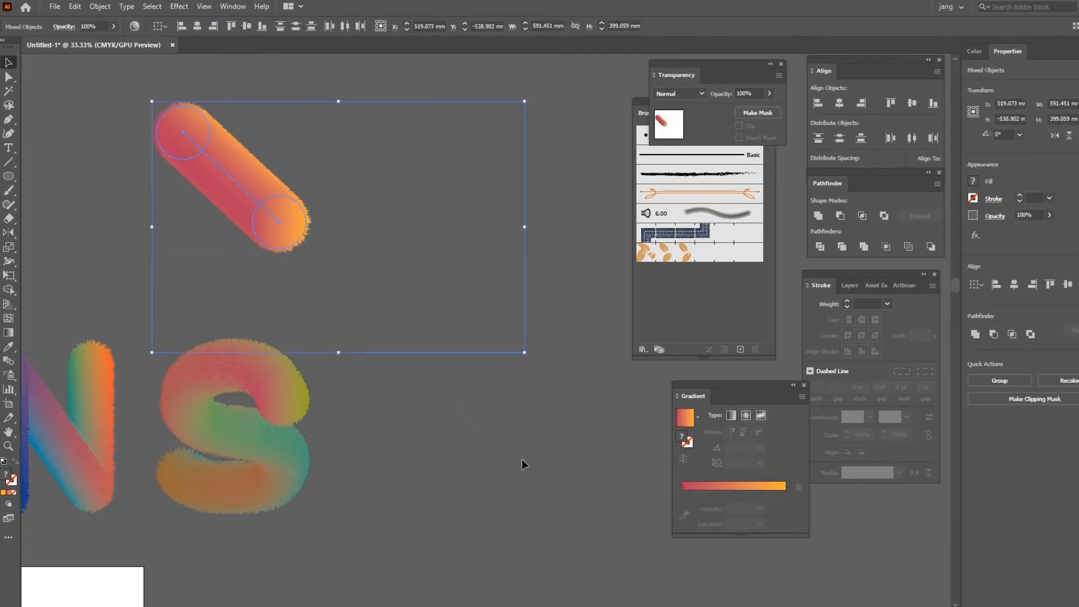
{"action": "left_click", "coordinate": [97, 7]}
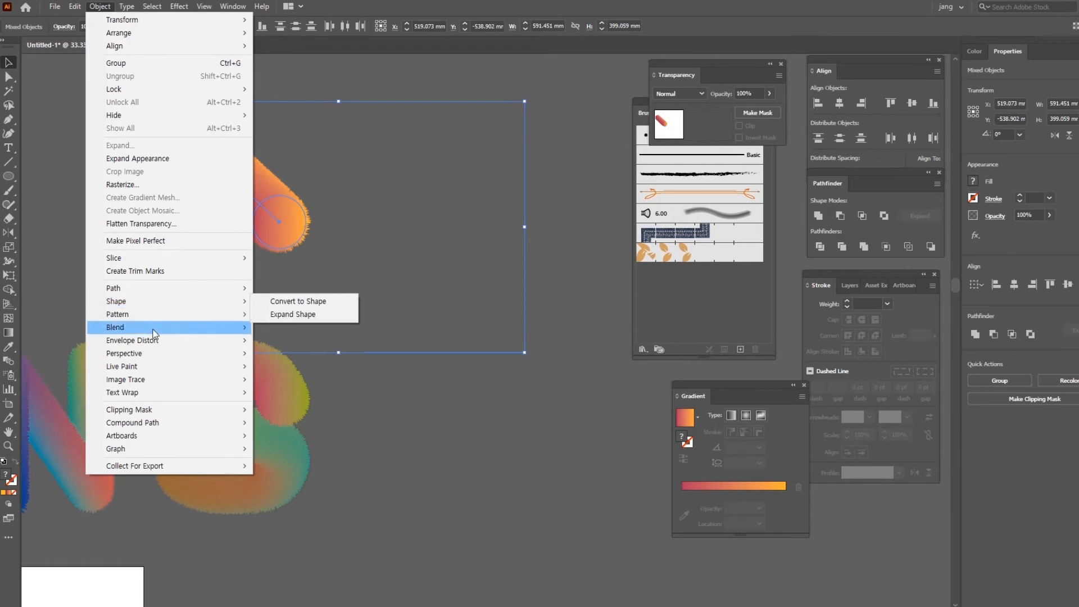
{"action": "mouse_move", "coordinate": [155, 331]}
{"action": "left_click", "coordinate": [312, 392]}
{"action": "left_click", "coordinate": [498, 397]}
Duplicate the T's crossbar and rotate the copy to 270° as a vertical stem centred under the bar.
{"action": "left_click", "coordinate": [444, 354]}
{"action": "left_click_drag", "start_coordinate": [466, 376], "coordinate": [487, 502]}
{"action": "left_click_drag", "start_coordinate": [579, 448], "coordinate": [490, 555]}
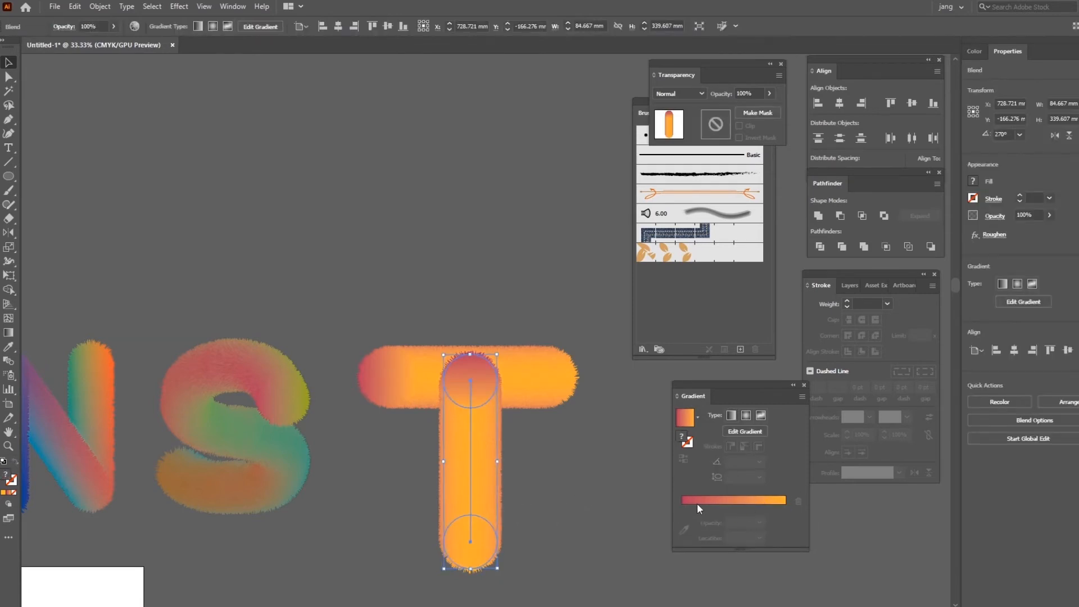
Change the start gradient color of the bottom circle in the T's stem to dark blue.
{"action": "double_click", "coordinate": [476, 523]}
{"action": "left_click", "coordinate": [472, 548]}
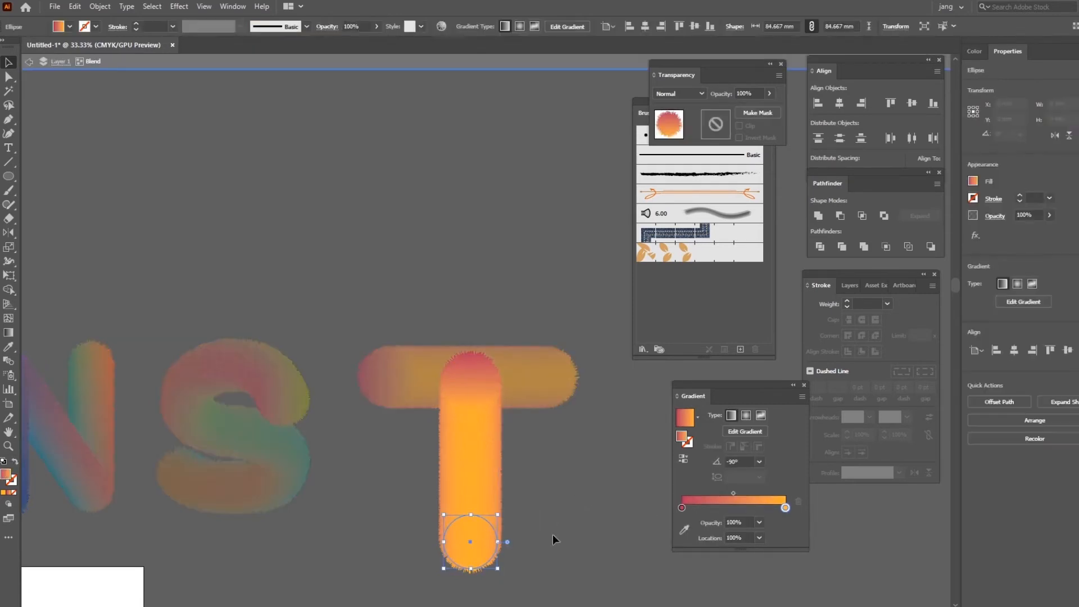
{"action": "double_click", "coordinate": [681, 508]}
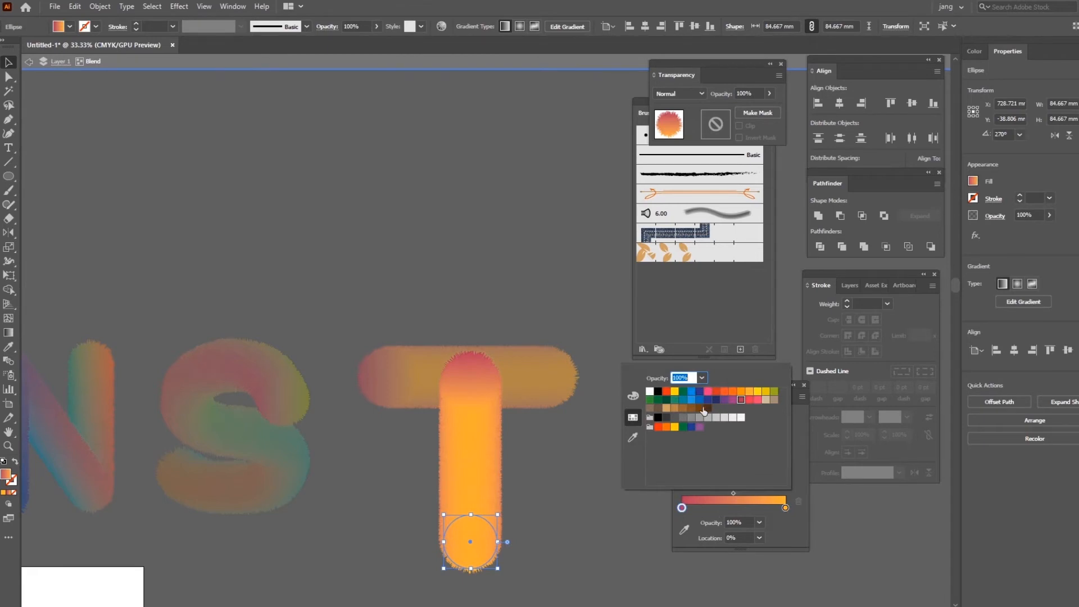
{"action": "left_click", "coordinate": [698, 392]}
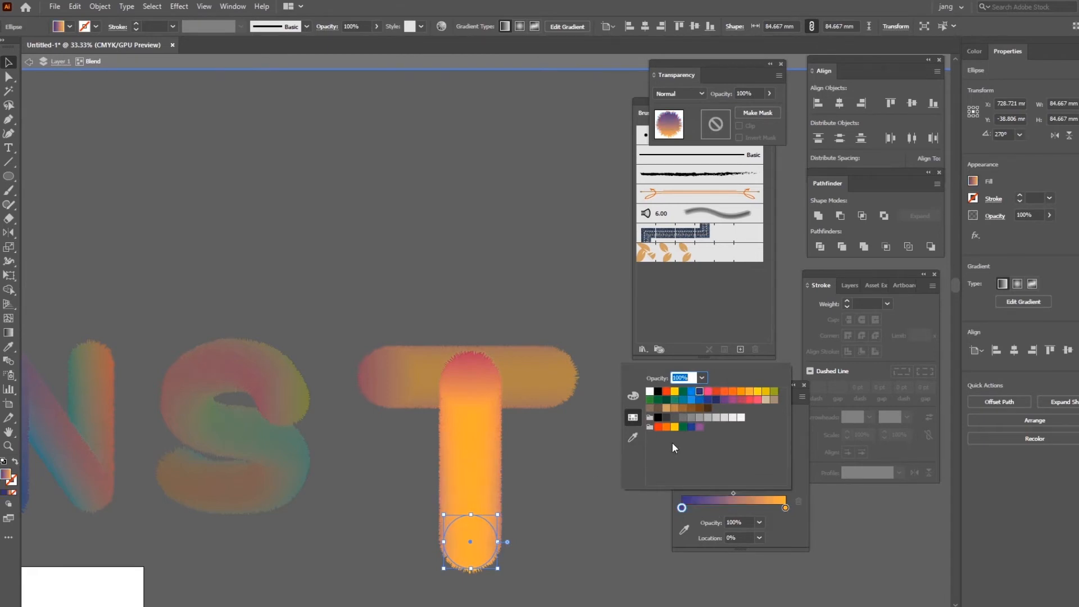
{"action": "left_click", "coordinate": [602, 522]}
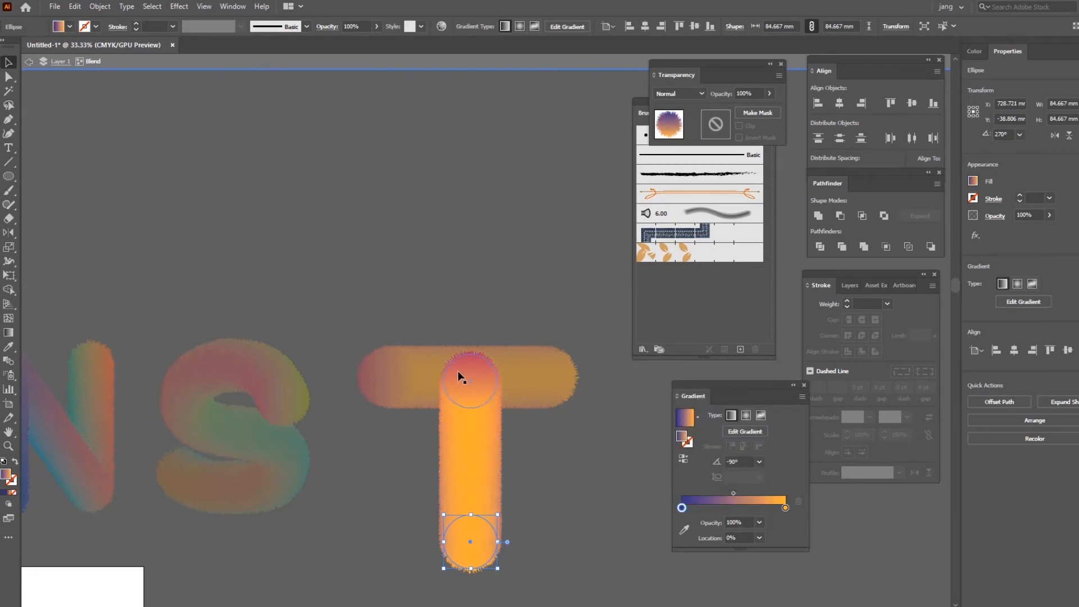
Set the stem's top circle gradient to run from pink to purple, and leave isolation mode.
{"action": "left_click", "coordinate": [476, 390]}
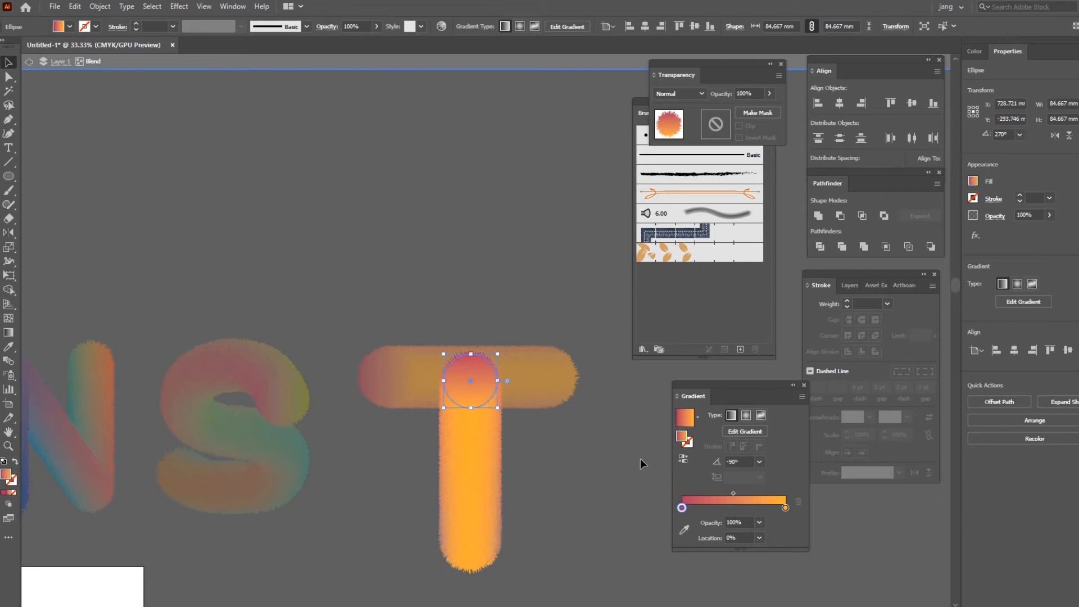
{"action": "double_click", "coordinate": [682, 507]}
{"action": "left_click", "coordinate": [708, 391]}
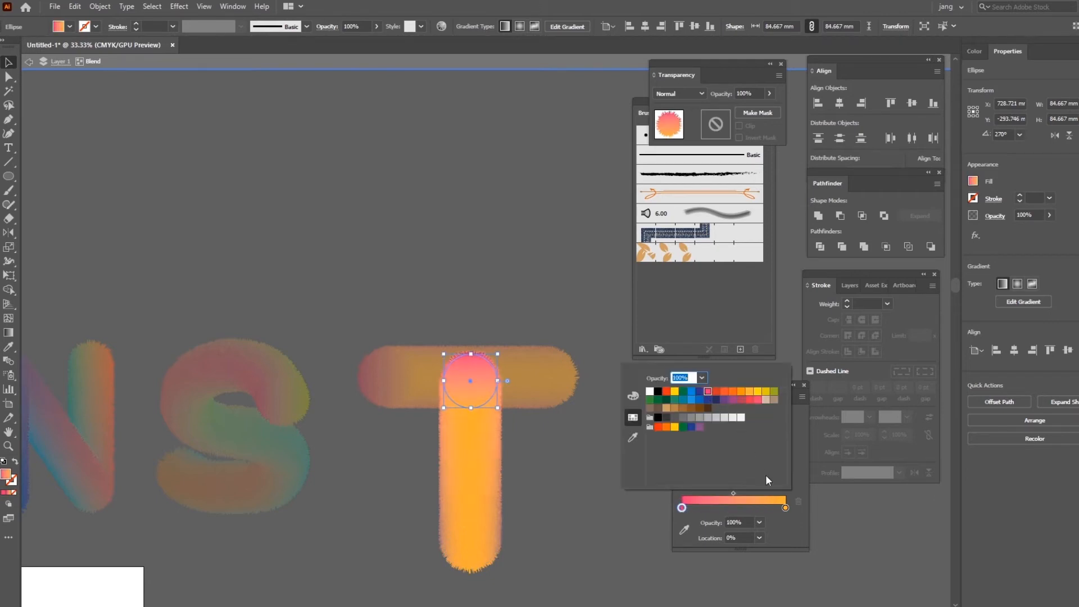
{"action": "left_click", "coordinate": [785, 507]}
{"action": "double_click", "coordinate": [784, 508]}
{"action": "left_click", "coordinate": [725, 400]}
{"action": "left_click", "coordinate": [572, 465]}
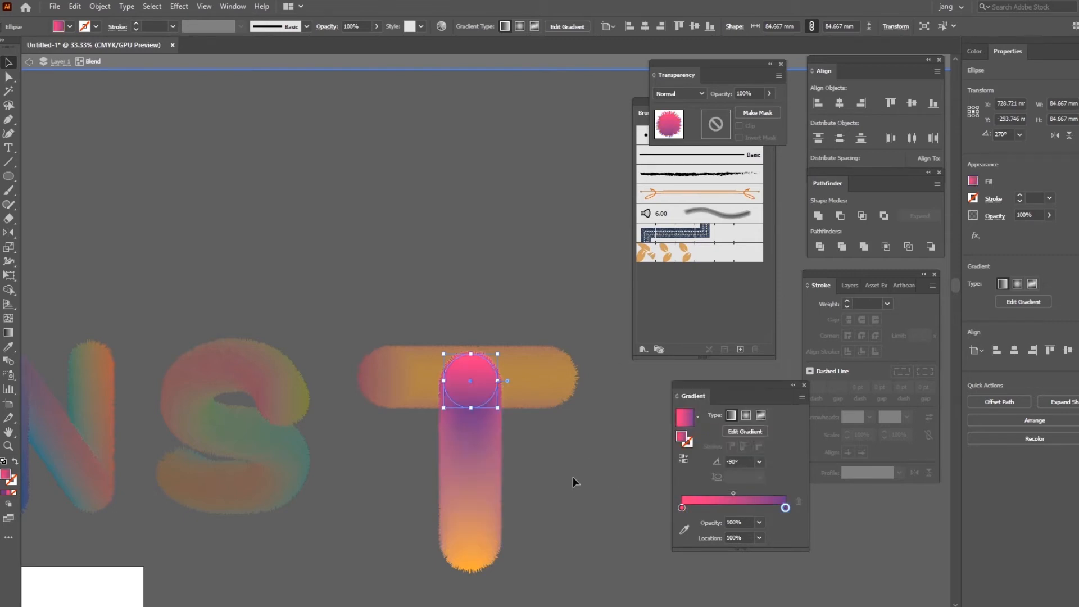
{"action": "left_click", "coordinate": [572, 477]}
{"action": "left_click", "coordinate": [490, 408]}
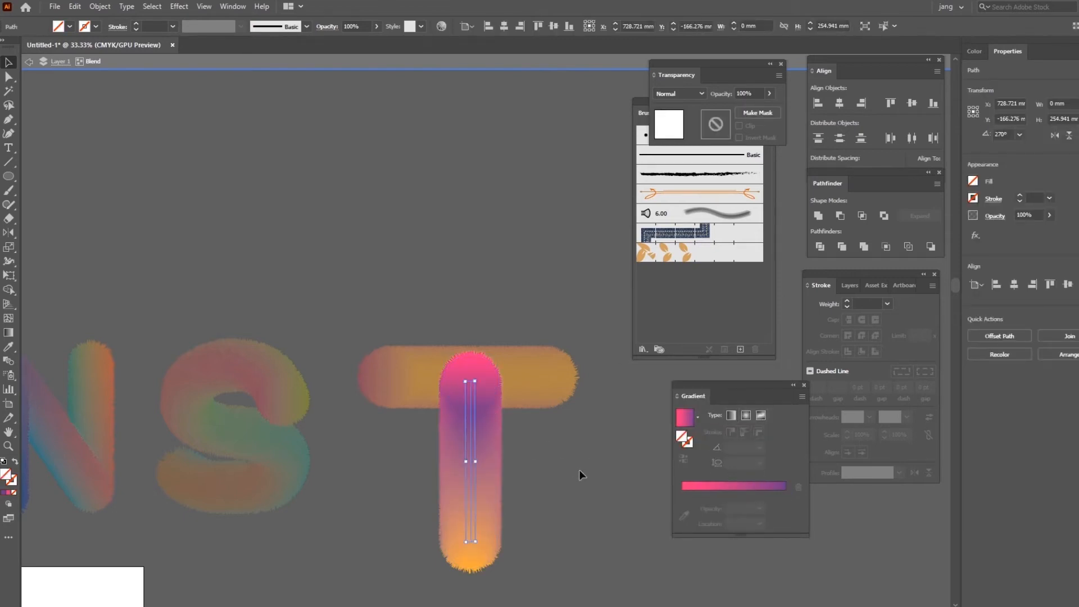
{"action": "left_click", "coordinate": [28, 61]}
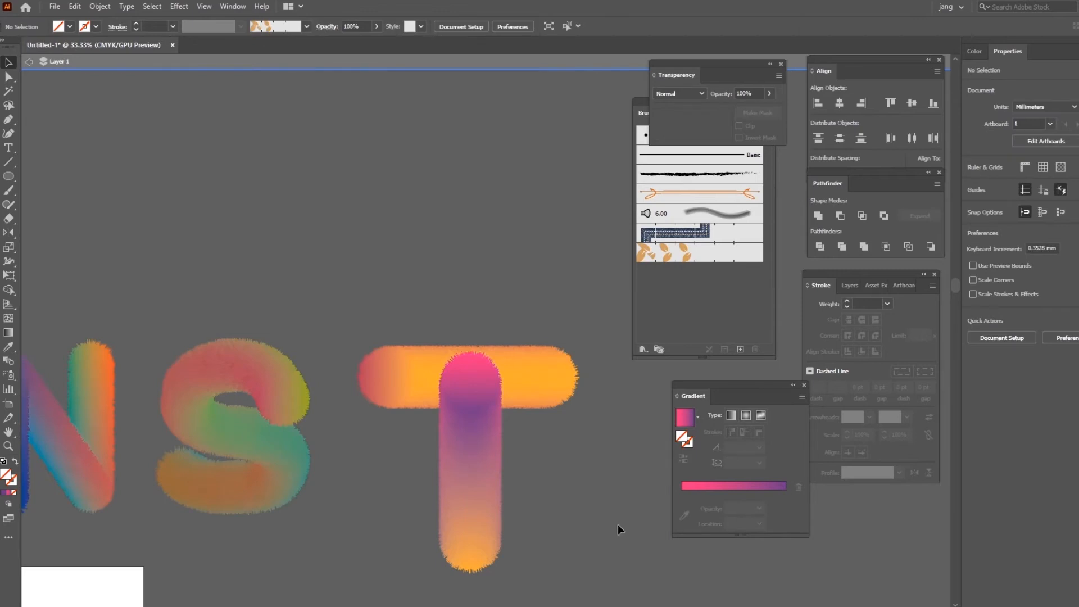
{"action": "left_click", "coordinate": [30, 63]}
Send the T's stem behind its crossbar and scale the whole T down to roughly the S's height.
{"action": "left_click", "coordinate": [485, 478]}
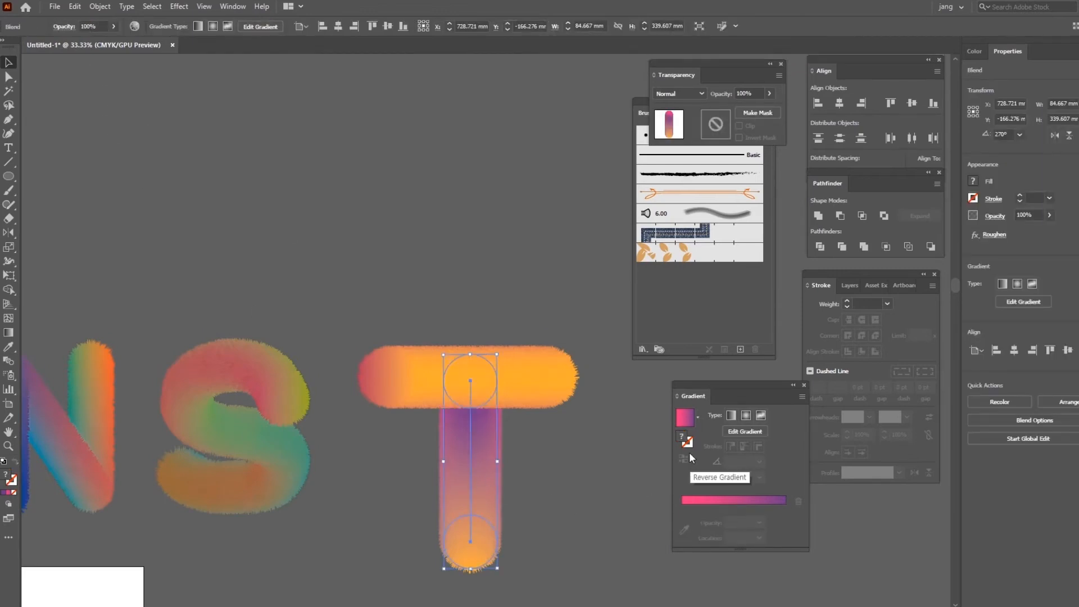
{"action": "left_click", "coordinate": [592, 541]}
{"action": "mouse_move", "coordinate": [352, 336]}
{"action": "left_mouse_down"}
{"action": "mouse_move", "coordinate": [572, 587]}
{"action": "mouse_move", "coordinate": [534, 525]}
{"action": "mouse_move", "coordinate": [554, 523]}
{"action": "left_mouse_up"}
{"action": "left_click", "coordinate": [594, 534]}
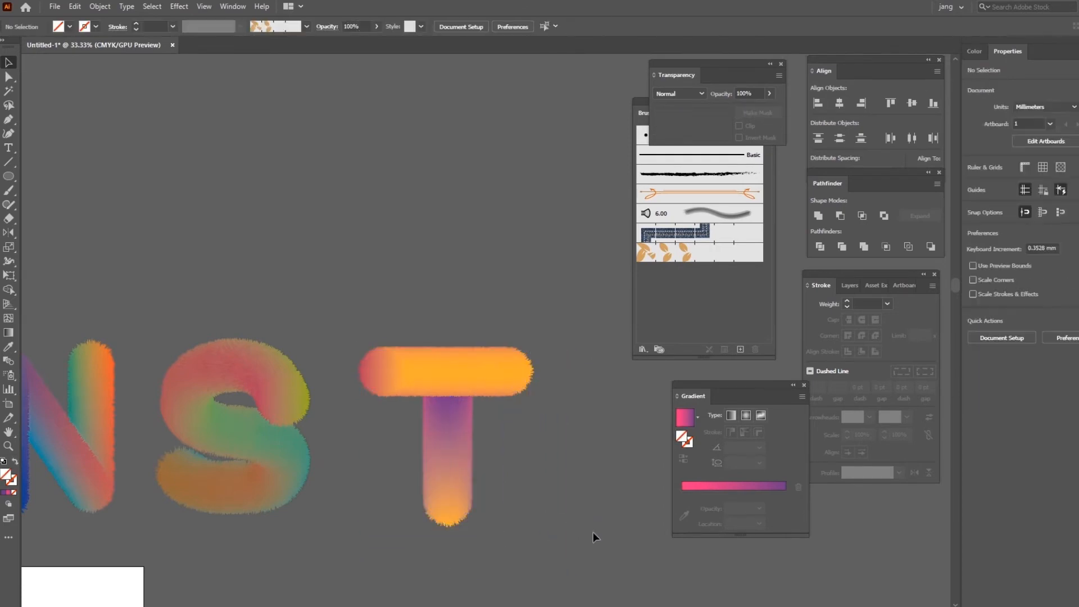
{"action": "key", "text": "ctrl+minus"}
{"action": "key", "text": "ctrl+minus"}
{"action": "key", "text": "ctrl+minus"}
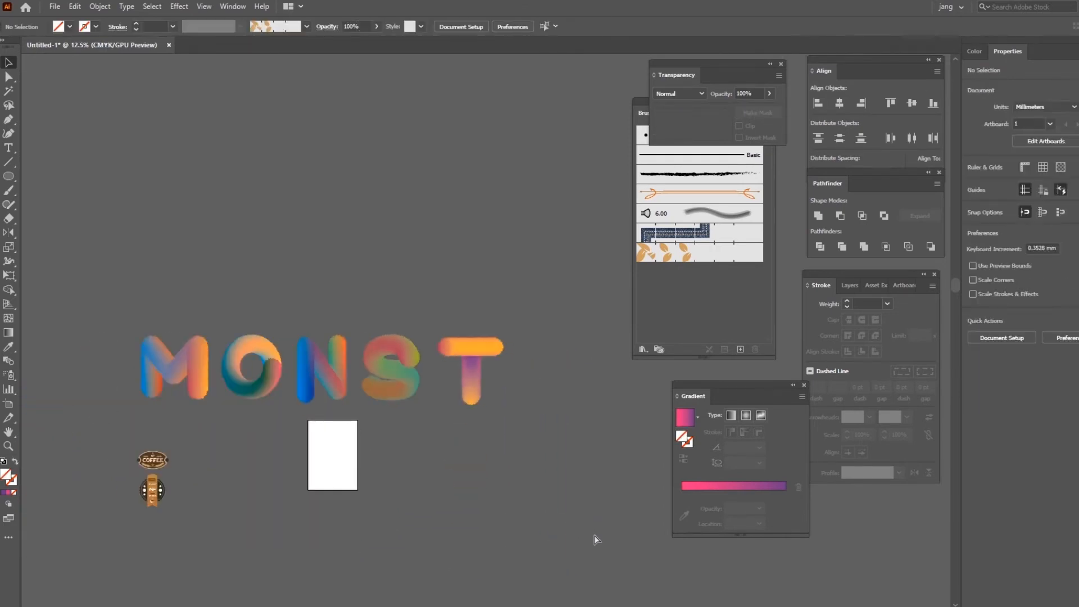
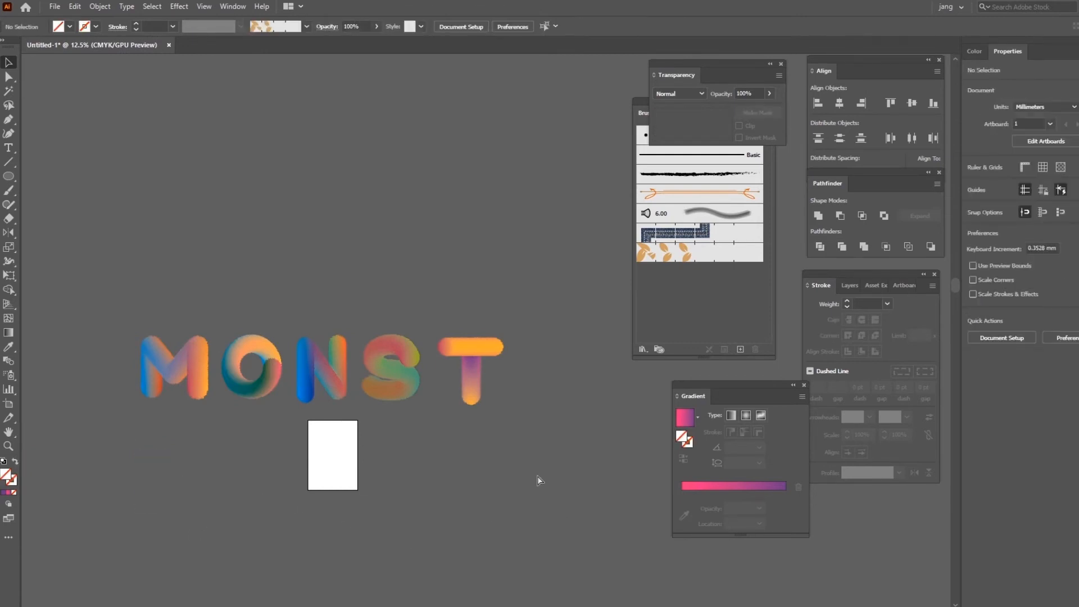
Draw a circle about 168 mm in diameter above the T and fill it with the White, Black gradient.
{"action": "key", "text": "ctrl+plus"}
{"action": "key", "text": "ctrl+plus"}
{"action": "left_click_drag", "start_coordinate": [461, 434], "coordinate": [340, 367]}
{"action": "key", "text": "l"}
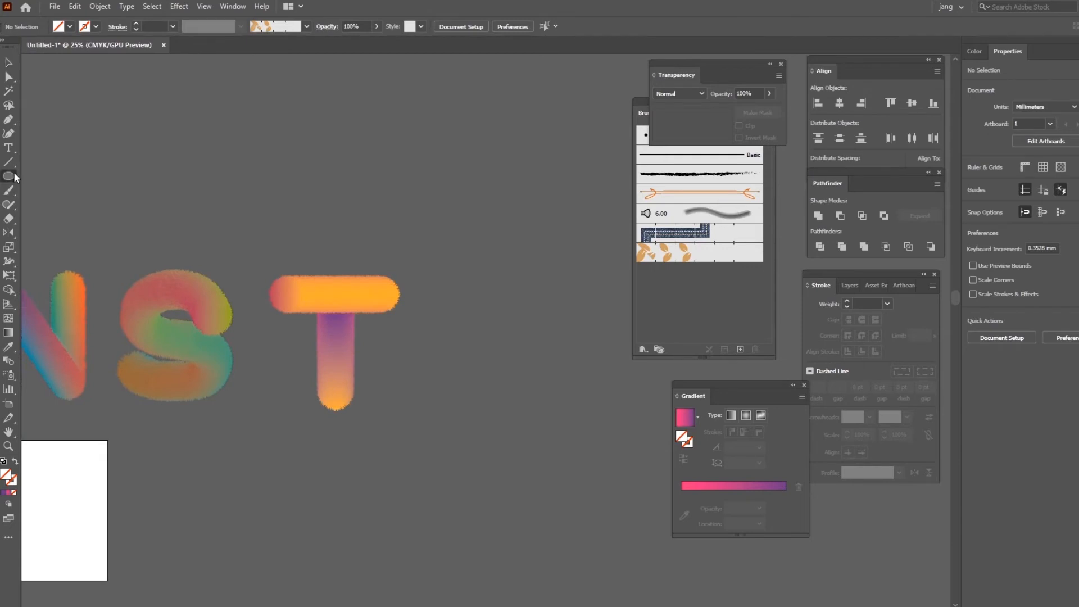
{"action": "left_click_drag", "start_coordinate": [238, 80], "coordinate": [318, 159]}
{"action": "left_click", "coordinate": [71, 27]}
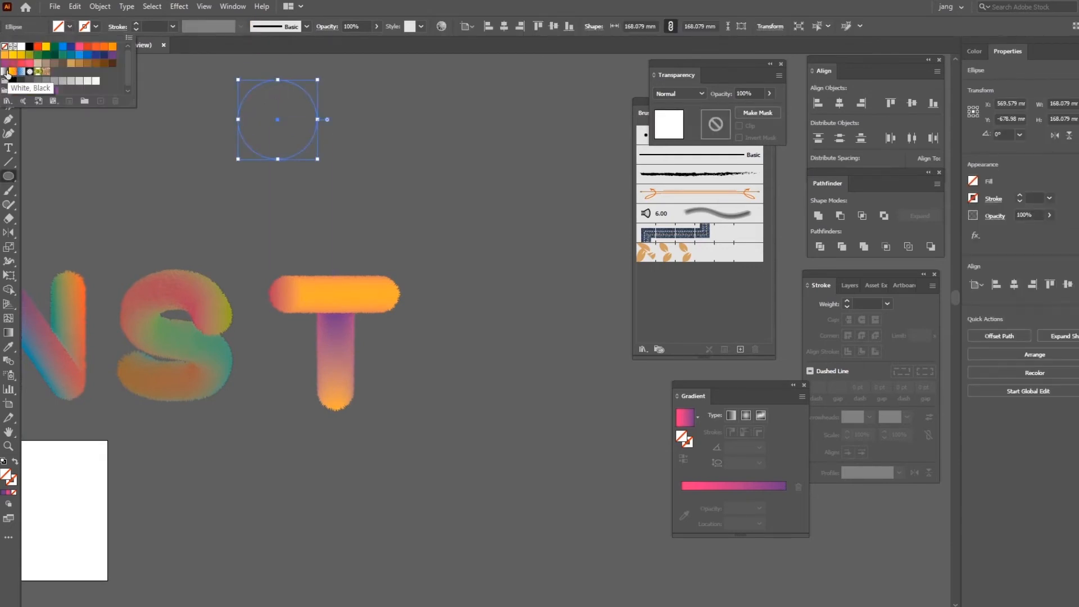
{"action": "left_click", "coordinate": [15, 73]}
Duplicate the white-to-black circle diagonally below itself and blend the two circles together.
{"action": "scroll", "coordinate": [419, 118], "scroll_direction": "up", "scroll_amount": 3}
{"action": "key", "text": "v"}
{"action": "left_click_drag", "start_coordinate": [227, 247], "coordinate": [331, 318]}
{"action": "left_click_drag", "start_coordinate": [97, 101], "coordinate": [371, 354]}
{"action": "left_click", "coordinate": [152, 6]}
{"action": "left_click", "coordinate": [135, 4]}
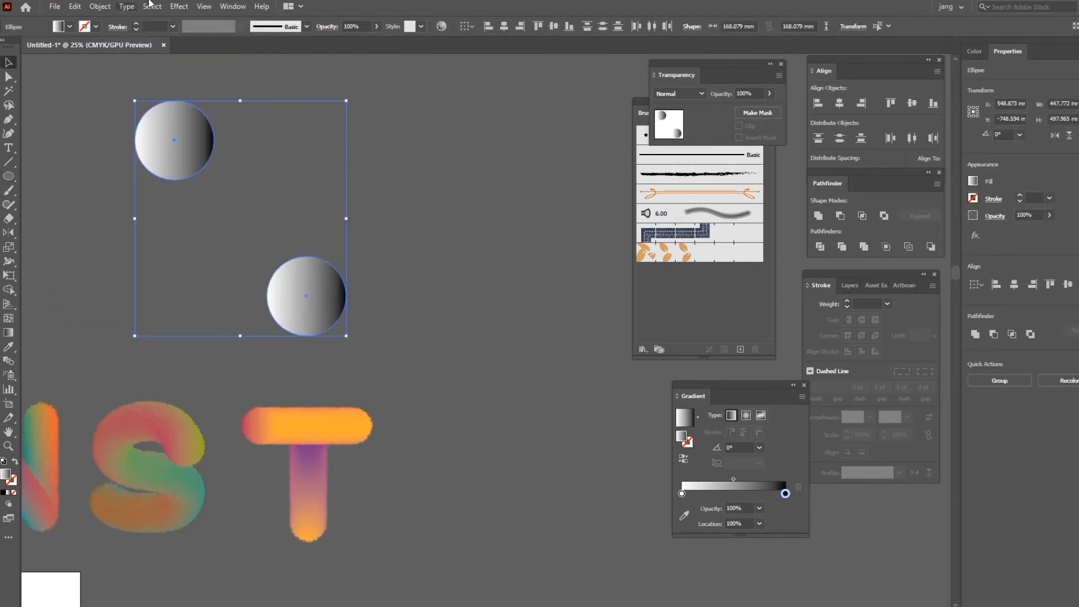
{"action": "key", "text": "ctrl+shift+b"}
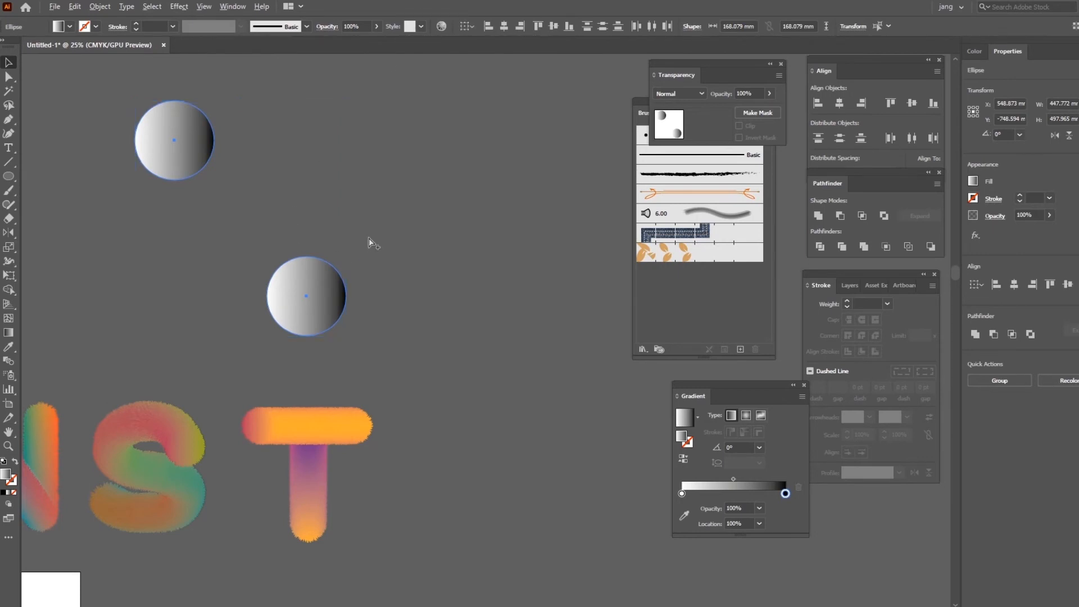
{"action": "key", "text": "ctrl+alt+b"}
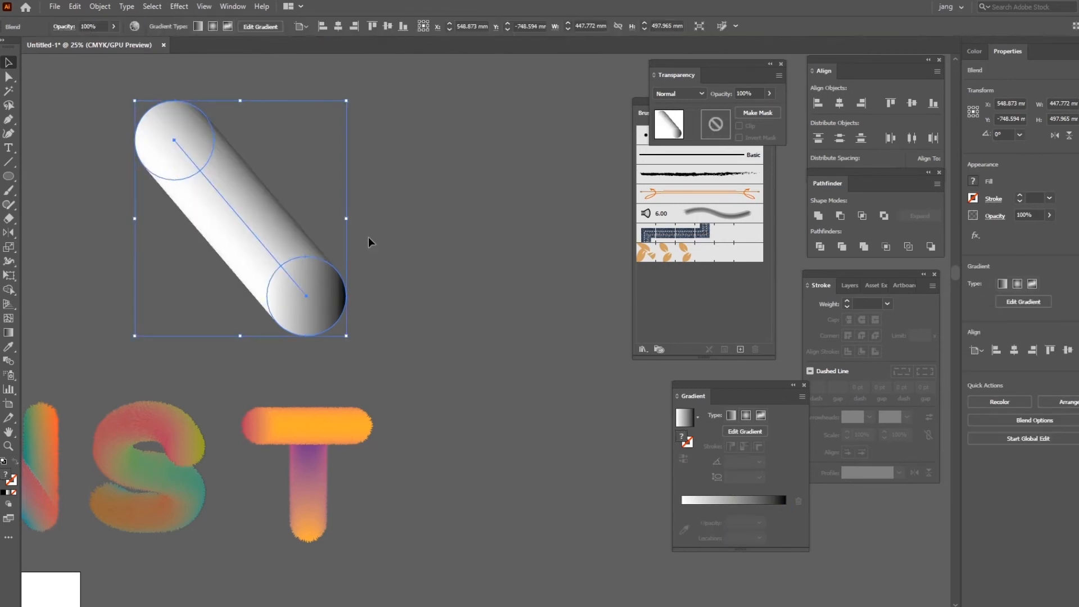
{"action": "left_click", "coordinate": [409, 273]}
{"action": "left_click_drag", "start_coordinate": [473, 400], "coordinate": [366, 307]}
{"action": "left_click", "coordinate": [8, 119]}
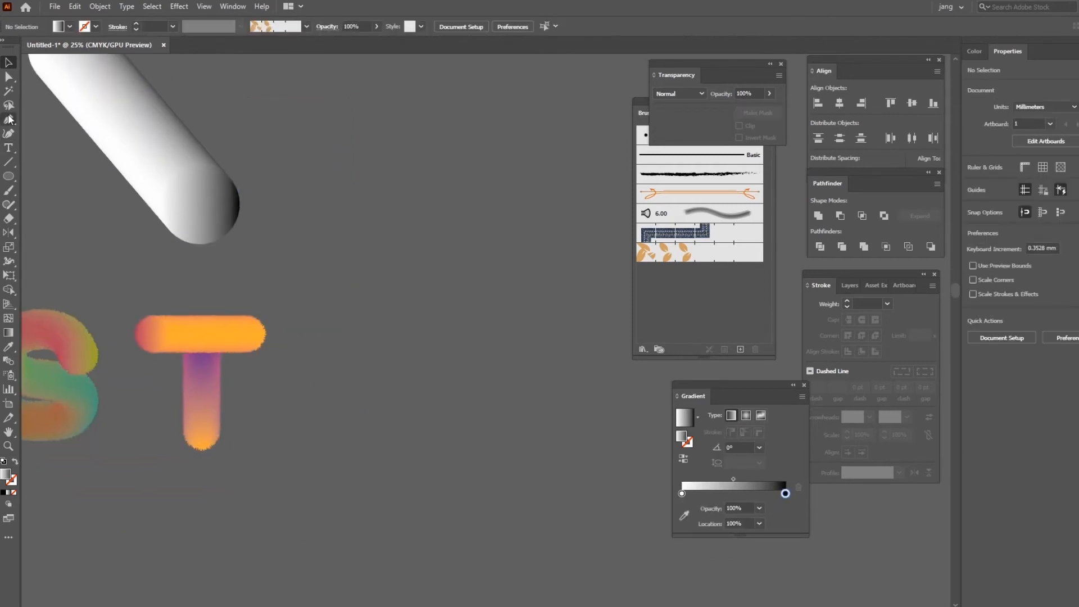
{"action": "left_click", "coordinate": [323, 453]}
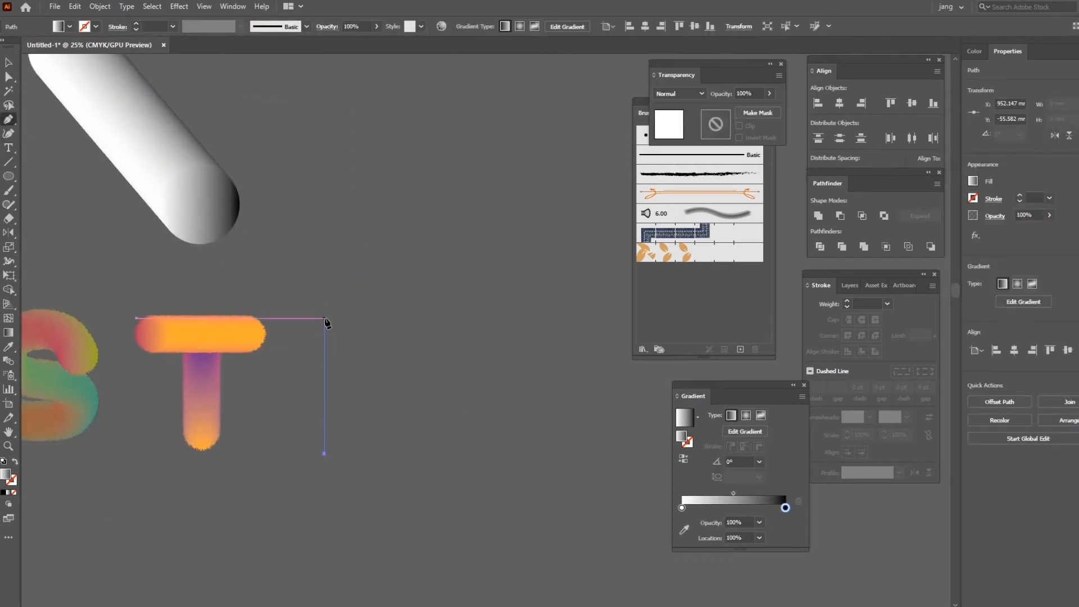
{"action": "left_click", "coordinate": [324, 319]}
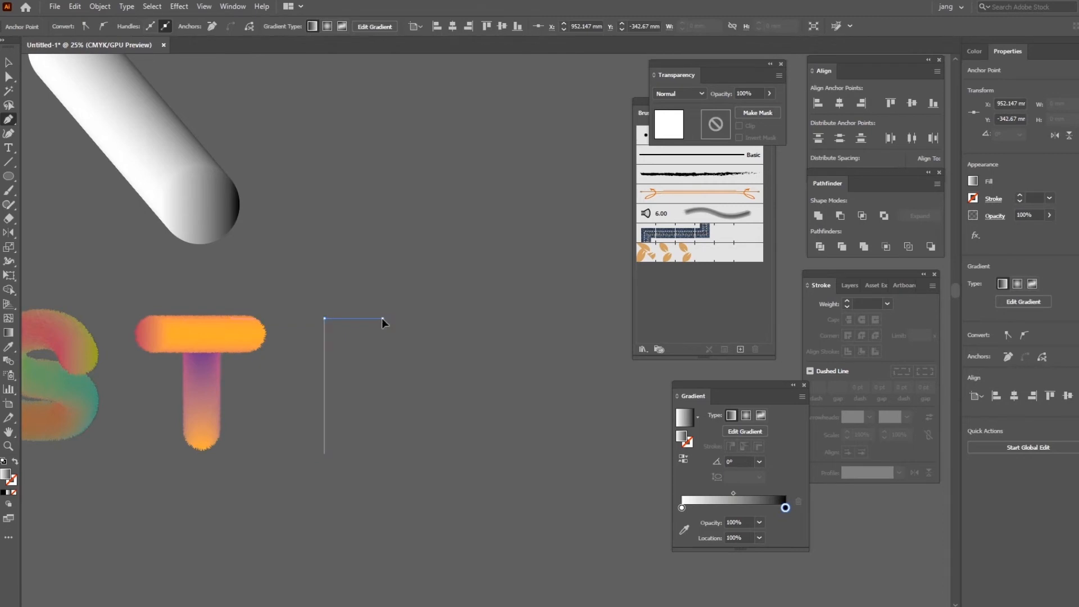
{"action": "left_click", "coordinate": [382, 318]}
{"action": "left_click_drag", "start_coordinate": [384, 384], "coordinate": [440, 349]}
{"action": "left_click", "coordinate": [384, 384]}
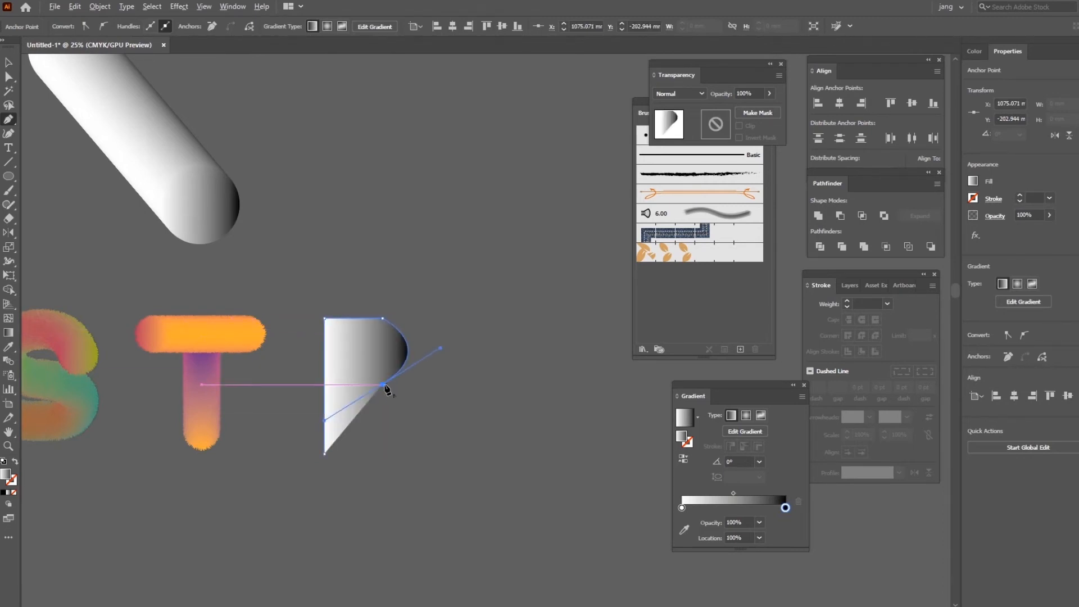
{"action": "left_click", "coordinate": [339, 386]}
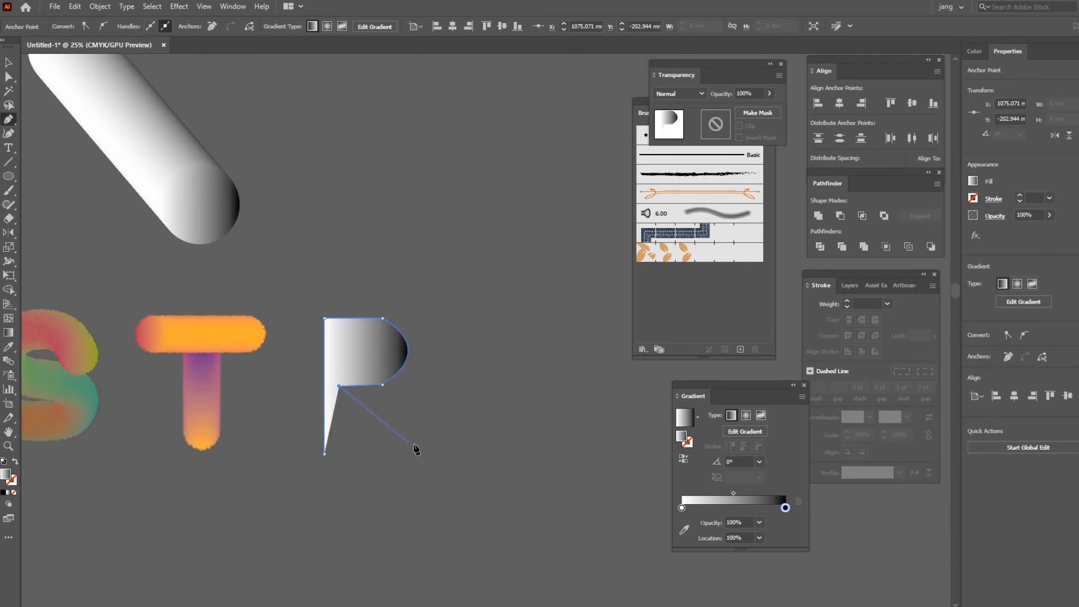
{"action": "key", "text": "ctrl+z"}
{"action": "key", "text": "ctrl+z"}
{"action": "key", "text": "ctrl+z"}
{"action": "key", "text": "ctrl+z"}
{"action": "key", "text": "ctrl+z"}
{"action": "key", "text": "ctrl+z"}
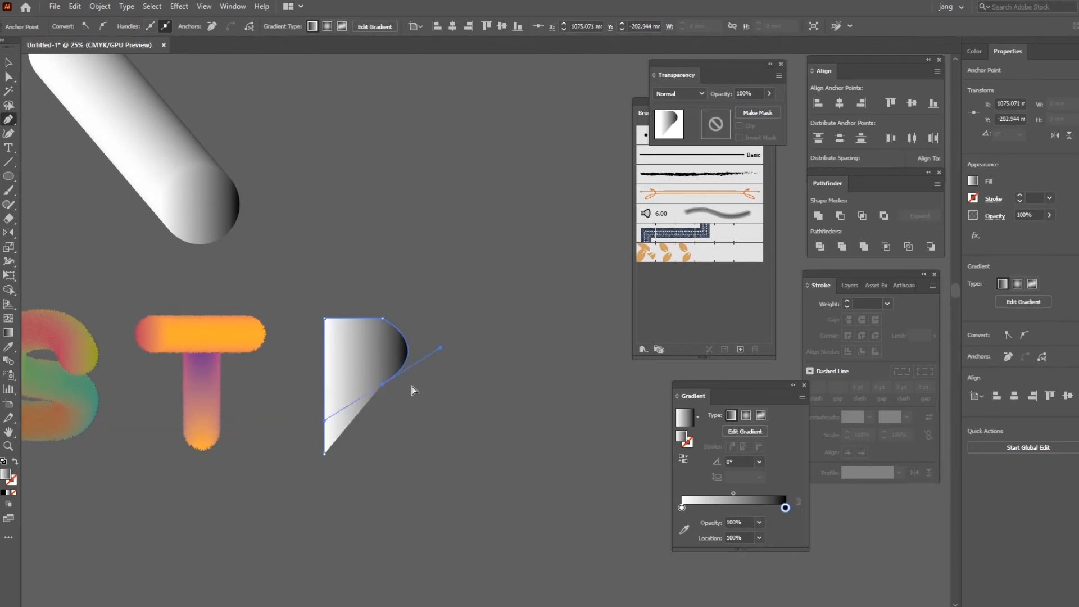
{"action": "key", "text": "ctrl+z"}
Draw an open path beside the T with a top arm, a straight stem about 274 mm tall and a bottom arm.
{"action": "left_click", "coordinate": [396, 318]}
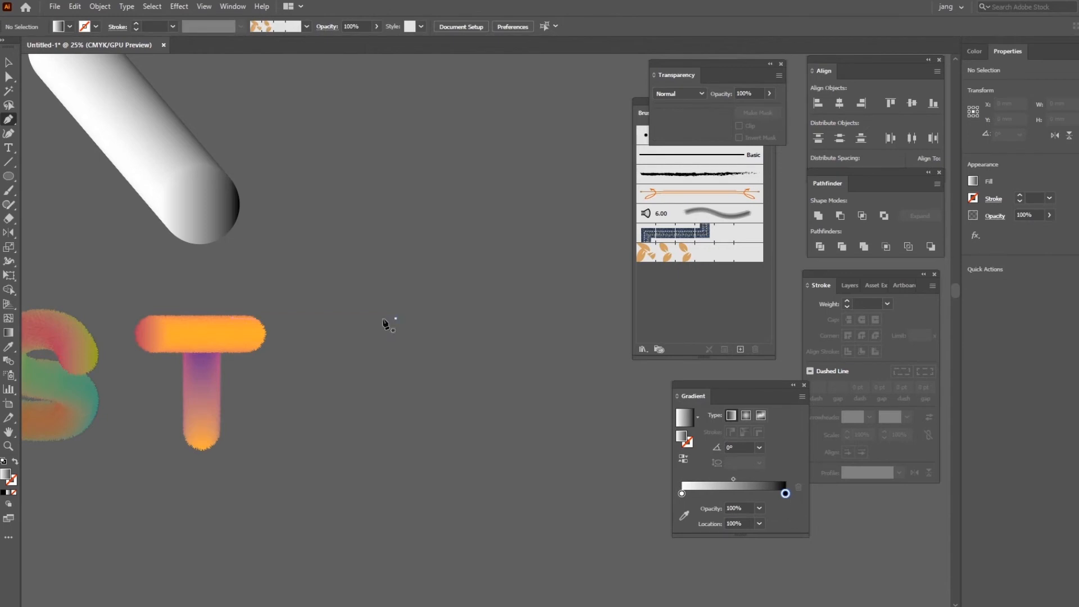
{"action": "left_click", "coordinate": [329, 319]}
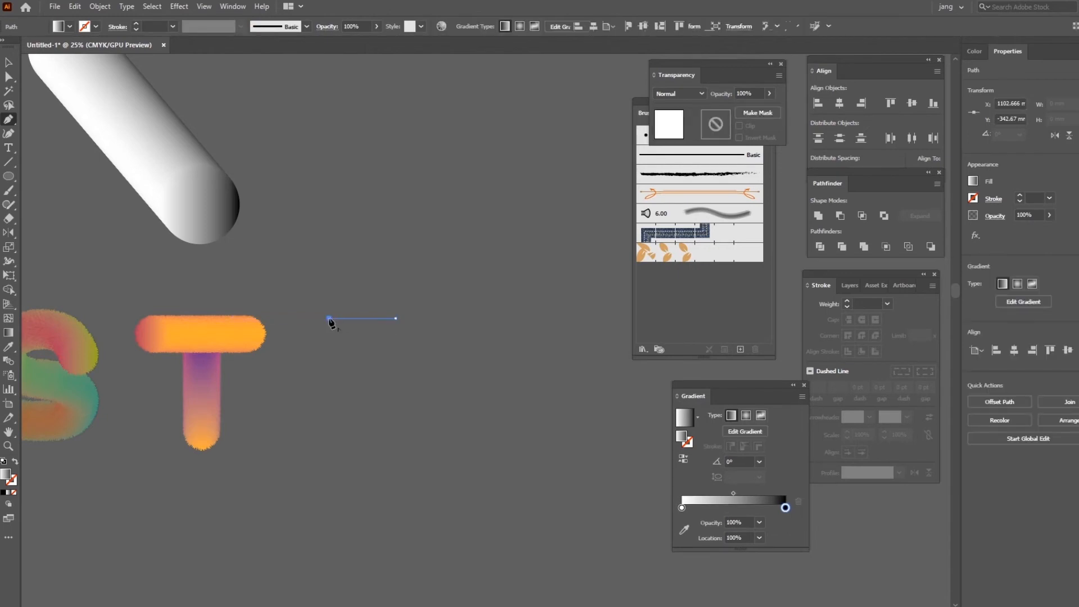
{"action": "left_click", "coordinate": [329, 448]}
{"action": "left_click", "coordinate": [398, 449]}
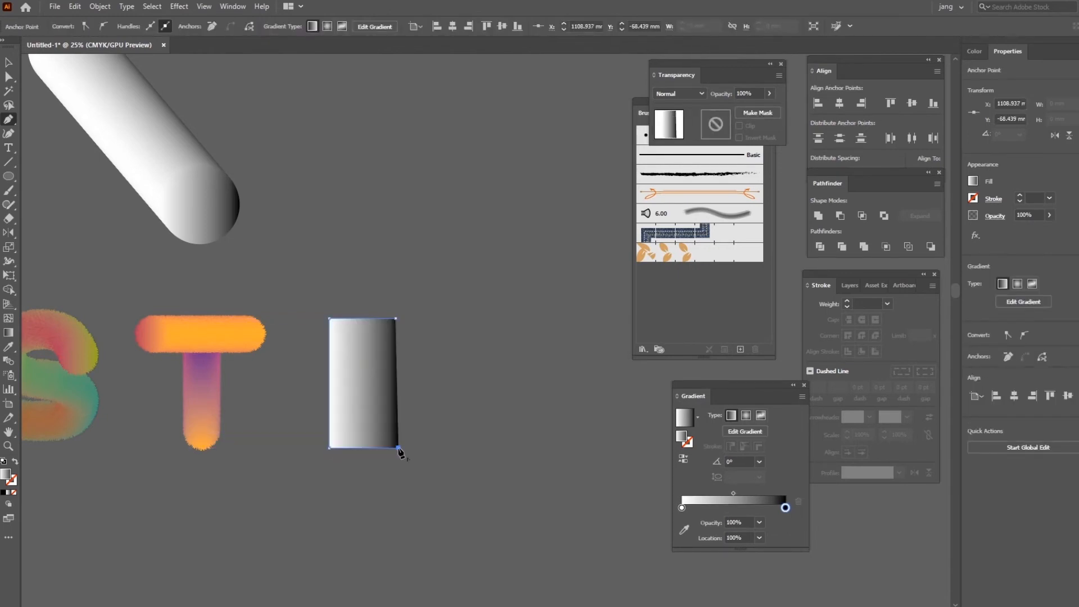
Finish the open C-shaped path beside the T and set its fill to None.
{"action": "left_click", "coordinate": [422, 436], "text": "ctrl"}
{"action": "key", "text": "v"}
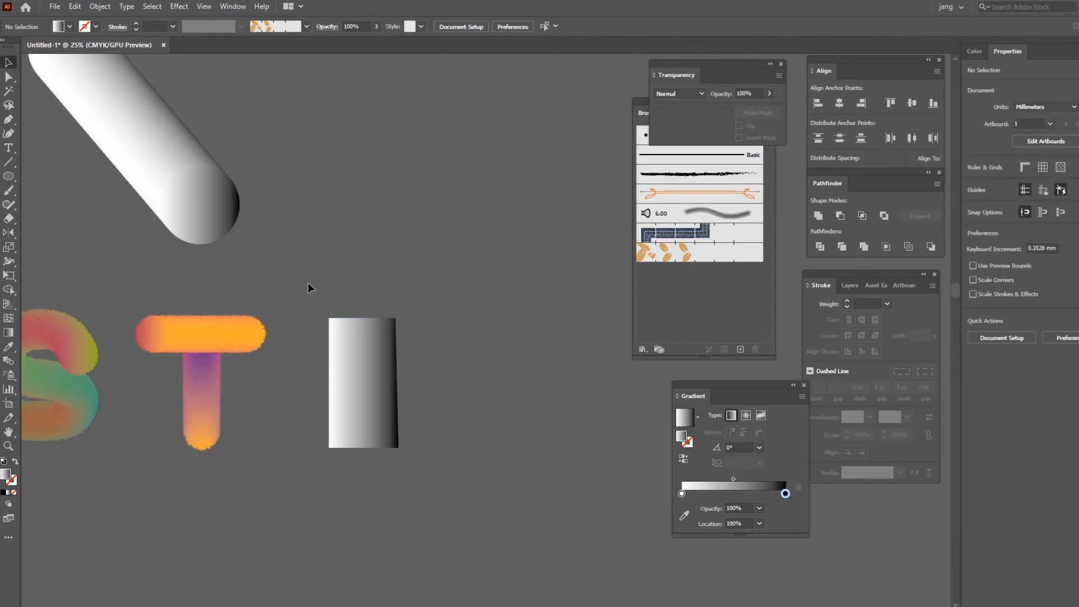
{"action": "left_click_drag", "start_coordinate": [311, 284], "coordinate": [481, 436]}
{"action": "left_click", "coordinate": [70, 27]}
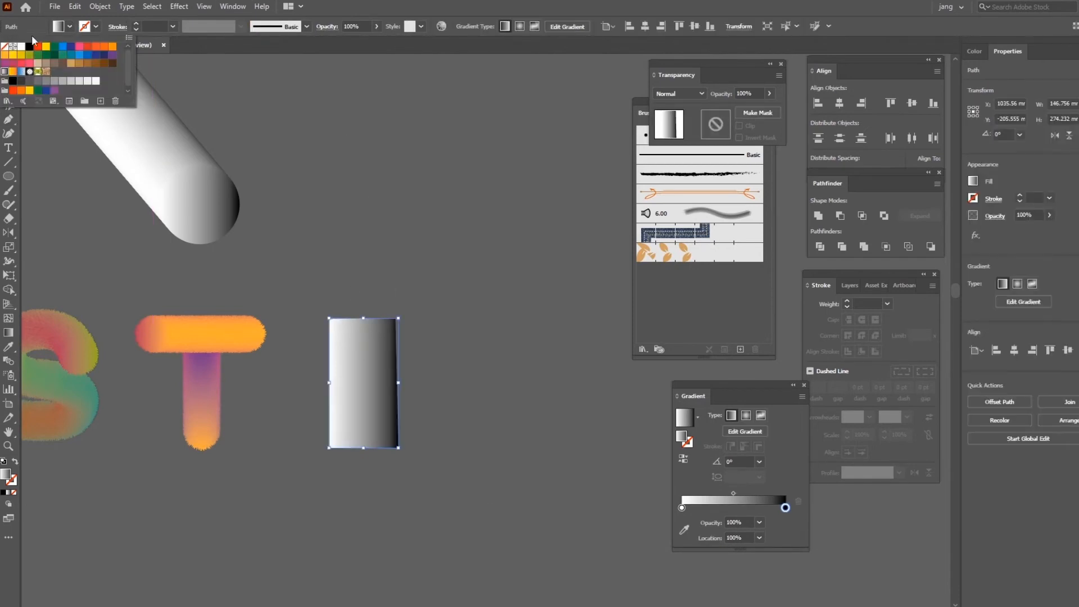
{"action": "left_click", "coordinate": [6, 46]}
Replace the spine of the white-to-black circle blend with the C-shaped path.
{"action": "left_click", "coordinate": [205, 210]}
{"action": "left_click", "coordinate": [374, 319], "text": "shift"}
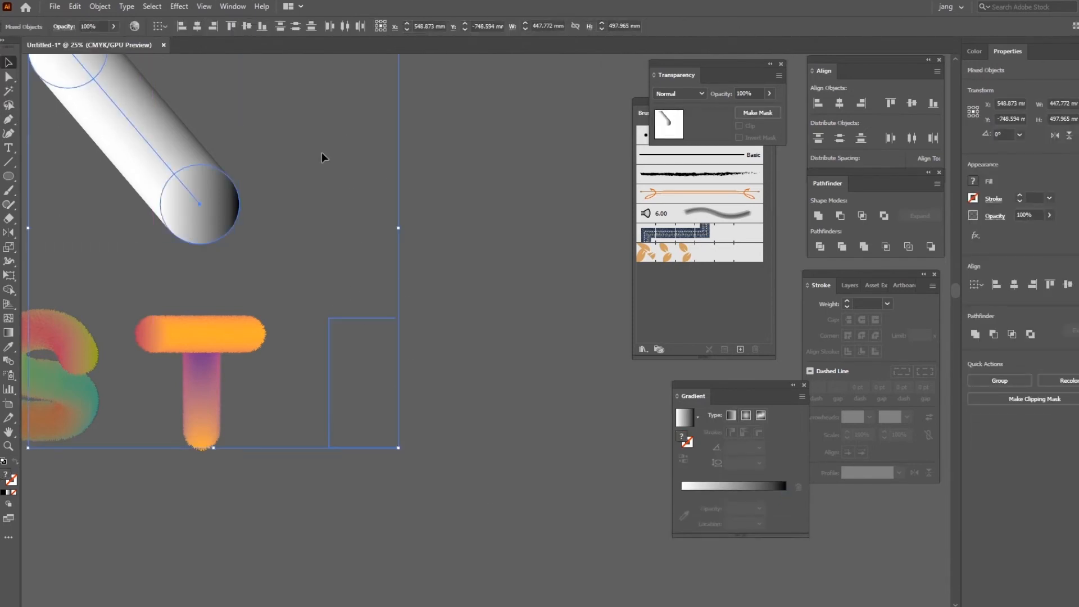
{"action": "left_click", "coordinate": [105, 7]}
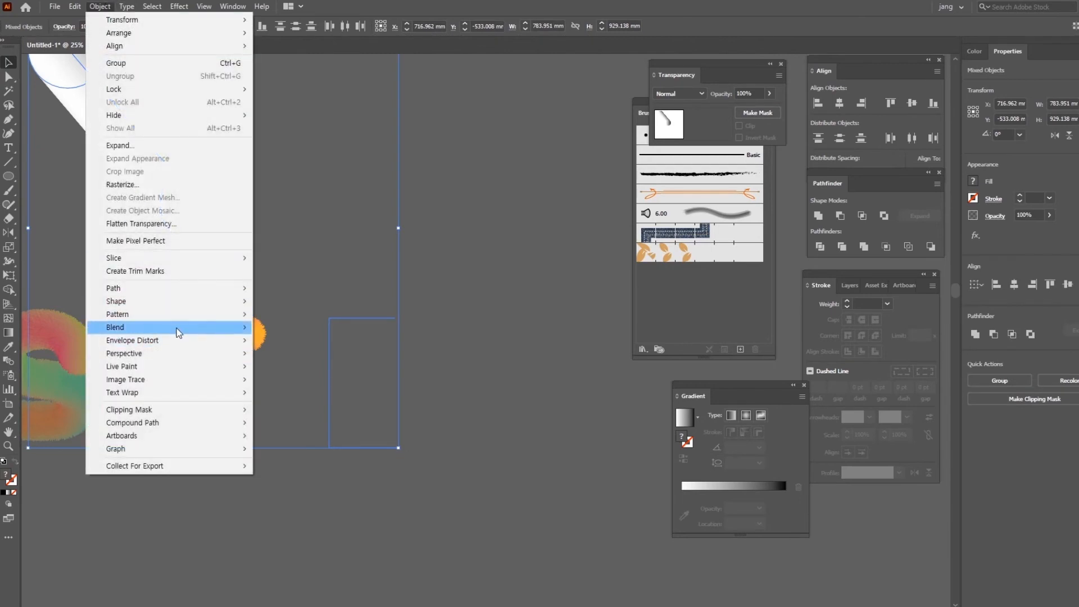
{"action": "mouse_move", "coordinate": [178, 329]}
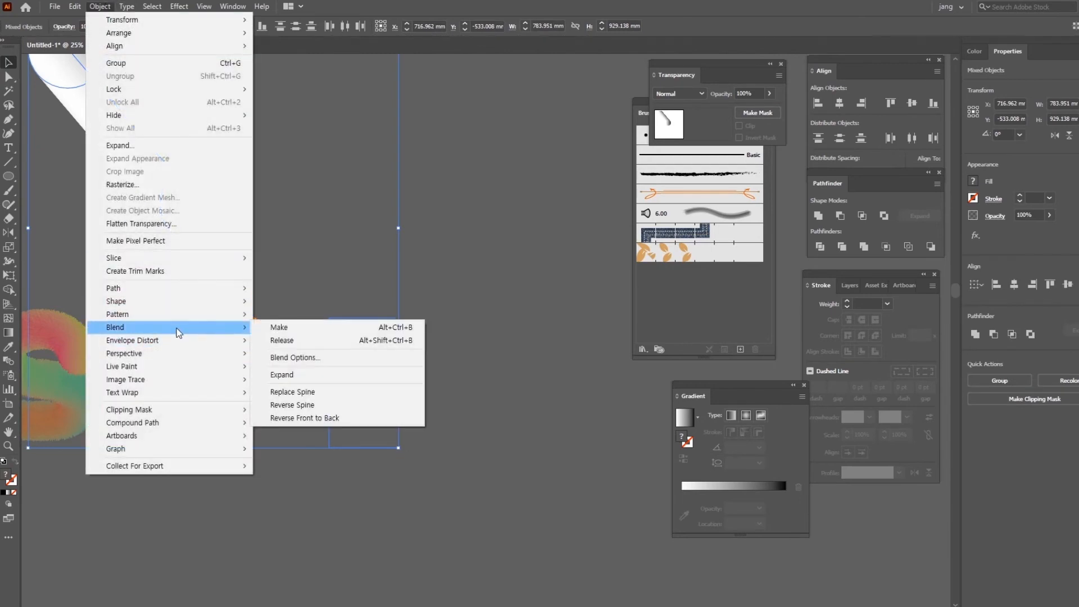
{"action": "left_click", "coordinate": [317, 391]}
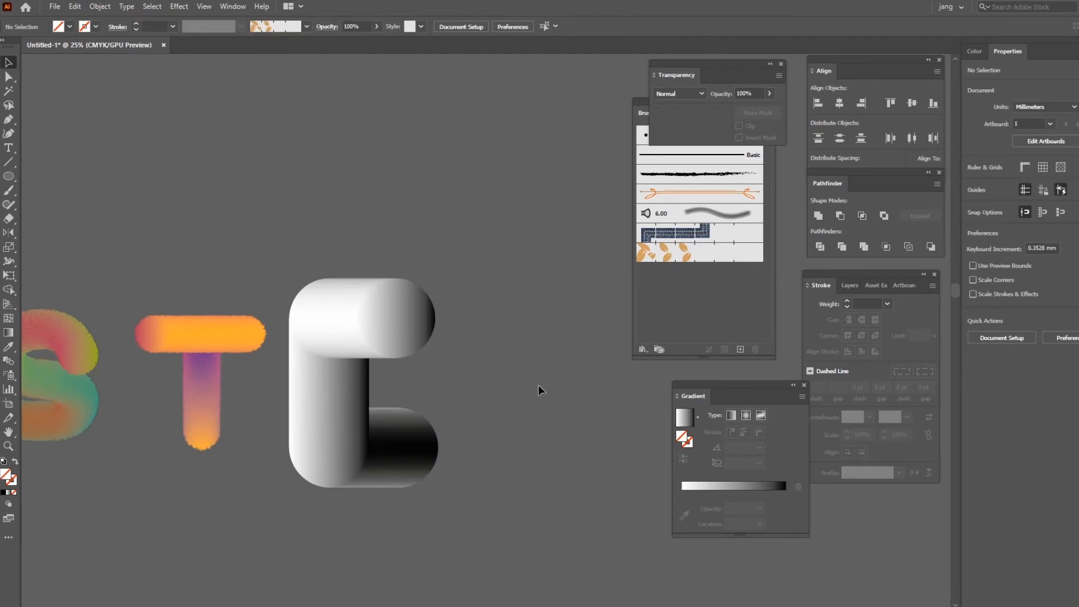
Apply the Roughen effect to the C-shaped blend and scale it down to roughly the T's height.
{"action": "left_click", "coordinate": [338, 351]}
{"action": "left_click", "coordinate": [179, 6]}
{"action": "left_click", "coordinate": [214, 18]}
{"action": "left_click", "coordinate": [441, 489]}
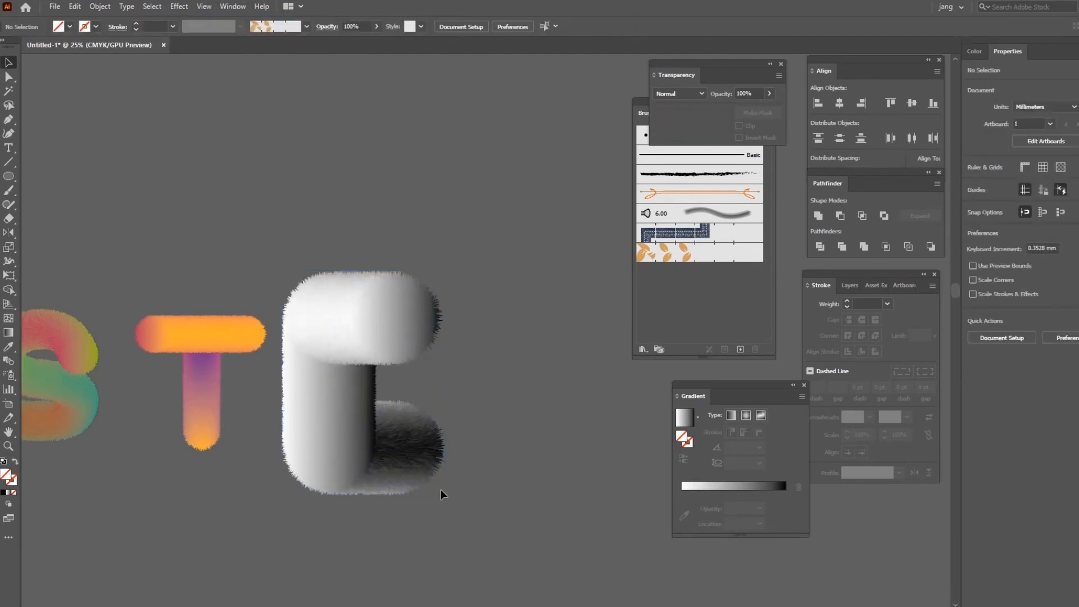
{"action": "left_click", "coordinate": [413, 459]}
{"action": "left_click_drag", "start_coordinate": [445, 495], "coordinate": [361, 387]}
{"action": "left_click", "coordinate": [383, 388]}
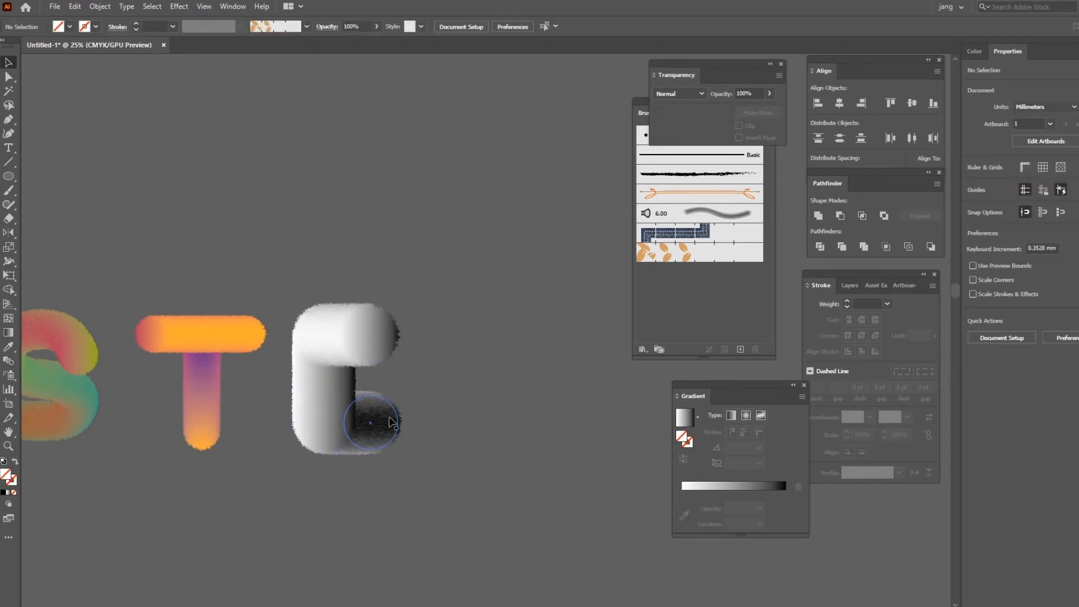
Isolate the C-shaped blend and recolour its upper end circle's gradient from blue to pinkish red.
{"action": "double_click", "coordinate": [392, 421]}
{"action": "left_click", "coordinate": [346, 318]}
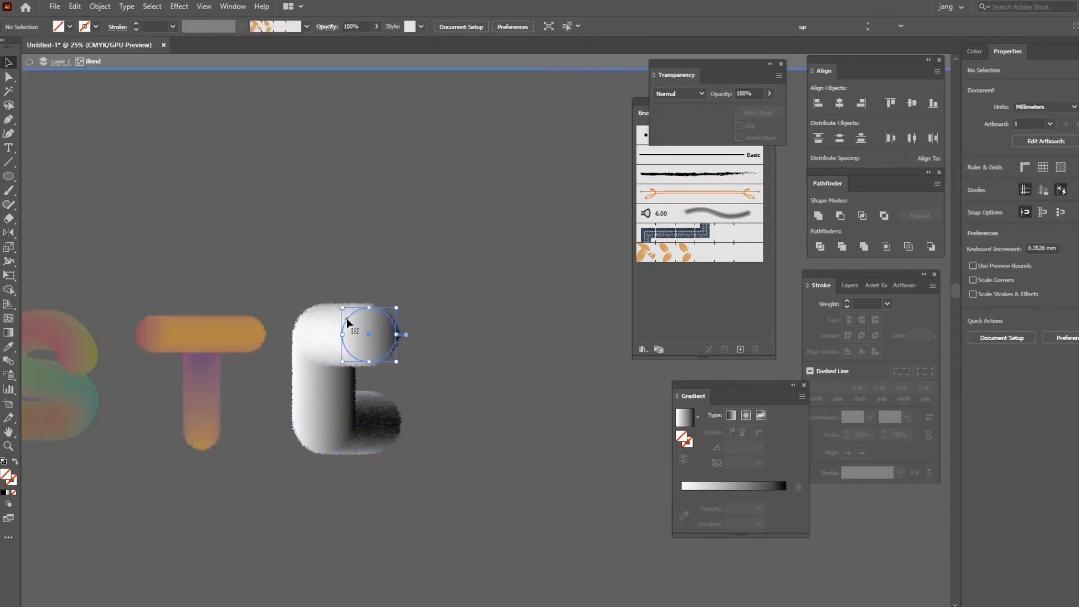
{"action": "left_click", "coordinate": [683, 508]}
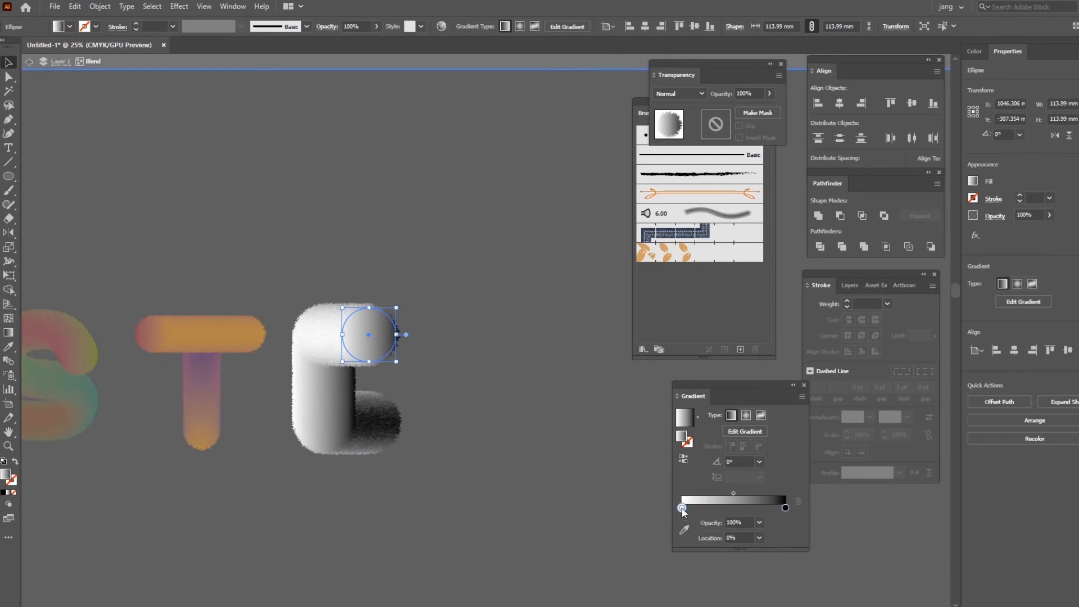
{"action": "double_click", "coordinate": [683, 507]}
{"action": "left_click", "coordinate": [691, 392]}
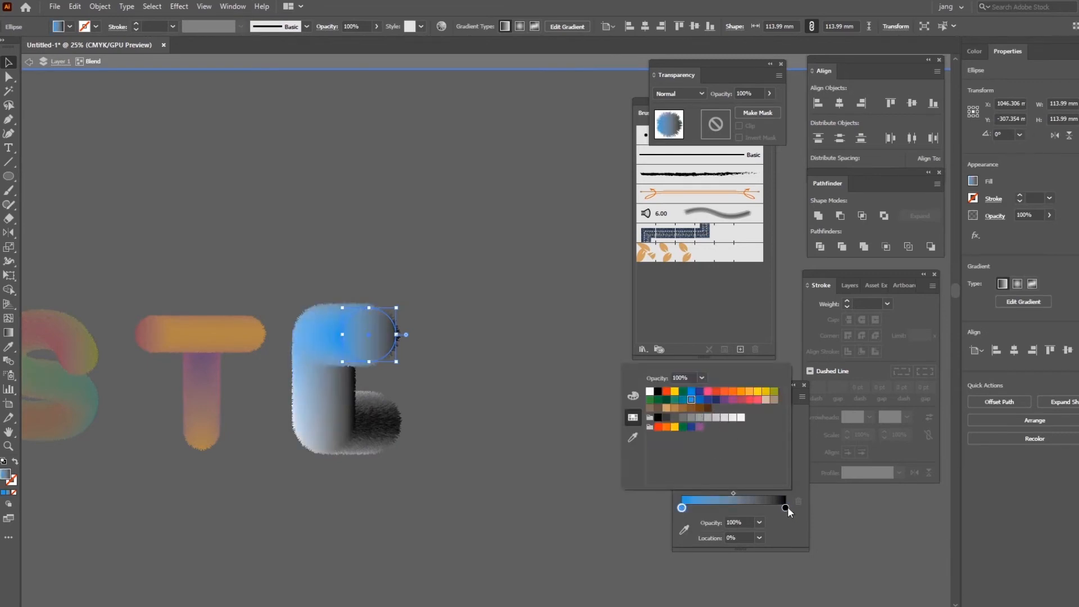
{"action": "left_click", "coordinate": [786, 508]}
{"action": "double_click", "coordinate": [785, 508]}
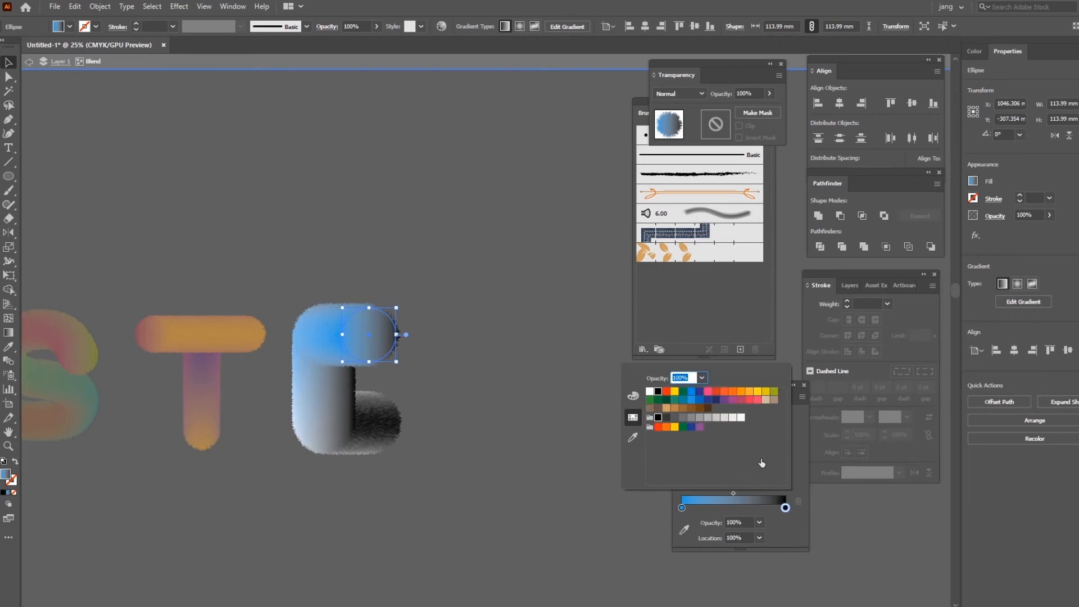
{"action": "left_click", "coordinate": [757, 400]}
Recolour the blend's lower end circle with a gradient from orange to pinkish red.
{"action": "left_click", "coordinate": [381, 430]}
{"action": "left_click", "coordinate": [375, 429]}
{"action": "left_click", "coordinate": [682, 508]}
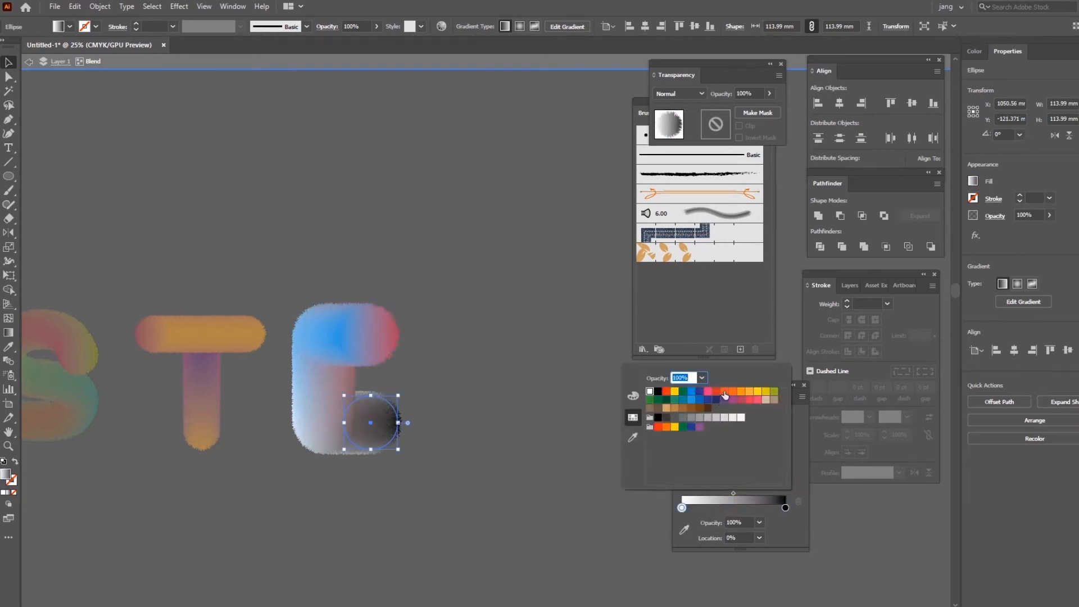
{"action": "double_click", "coordinate": [785, 508]}
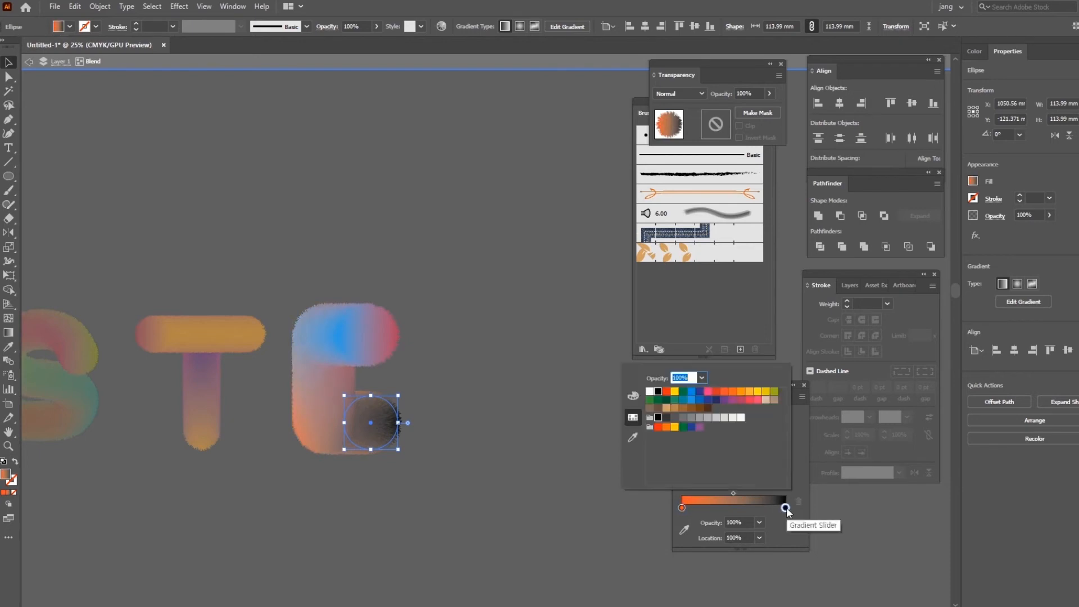
{"action": "left_click", "coordinate": [738, 400]}
{"action": "left_click", "coordinate": [514, 431]}
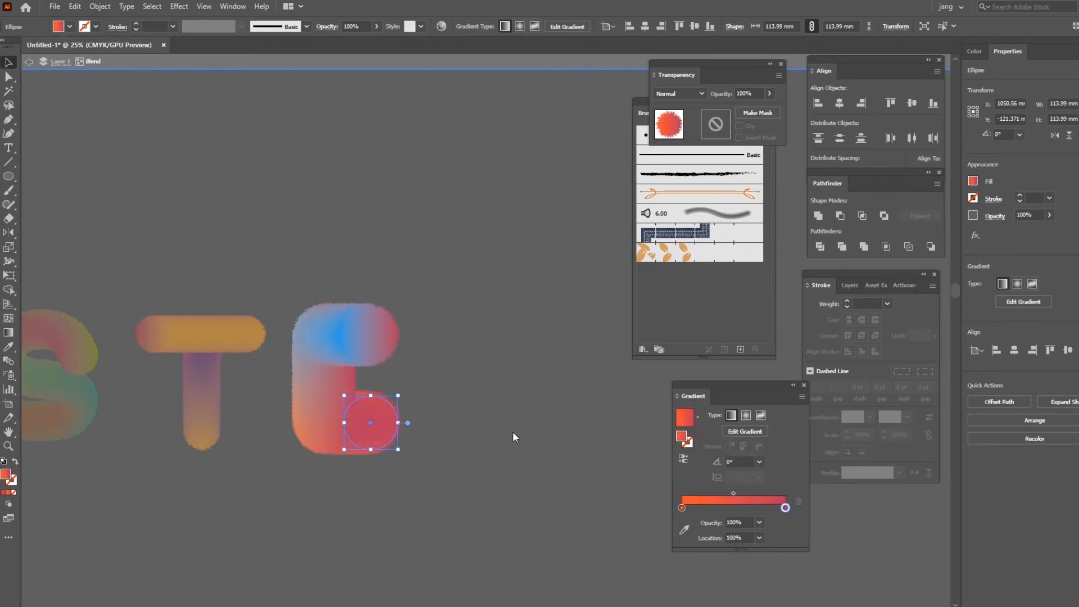
Scale the C-shaped blend down to about 100 by 191 mm and move it slightly down.
{"action": "left_click", "coordinate": [473, 434]}
{"action": "left_click", "coordinate": [346, 433]}
{"action": "left_click_drag", "start_coordinate": [399, 450], "coordinate": [374, 401]}
{"action": "mouse_move", "coordinate": [324, 367]}
{"action": "left_mouse_down"}
{"action": "mouse_move", "coordinate": [323, 394]}
{"action": "mouse_move", "coordinate": [323, 380]}
{"action": "left_mouse_up"}
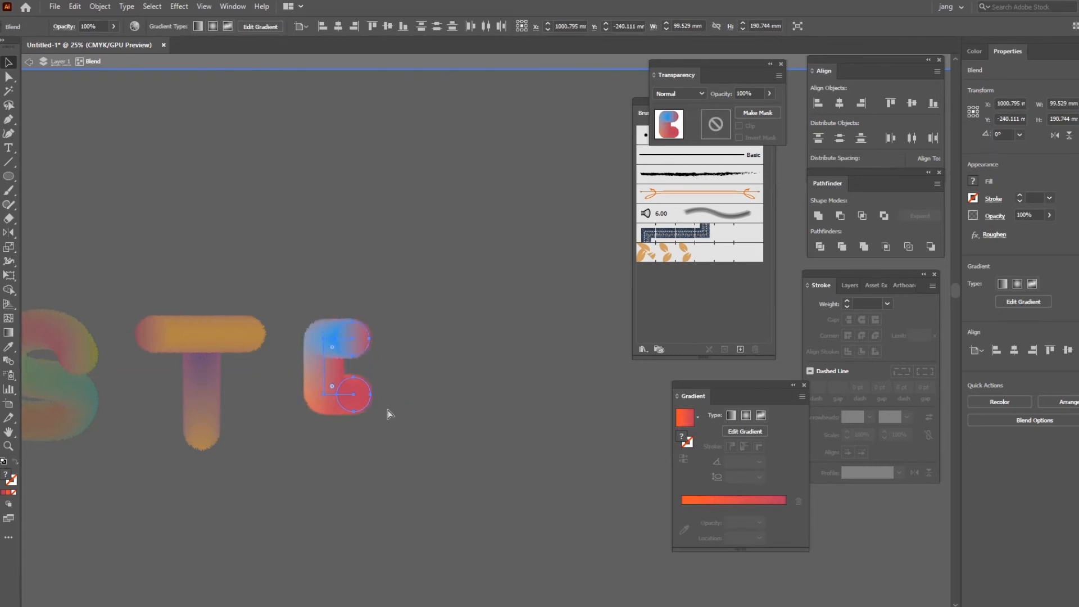
Lengthen the stem by moving the two lower anchor points of the blend's spine down about 102 mm.
{"action": "key", "text": "ctrl+plus"}
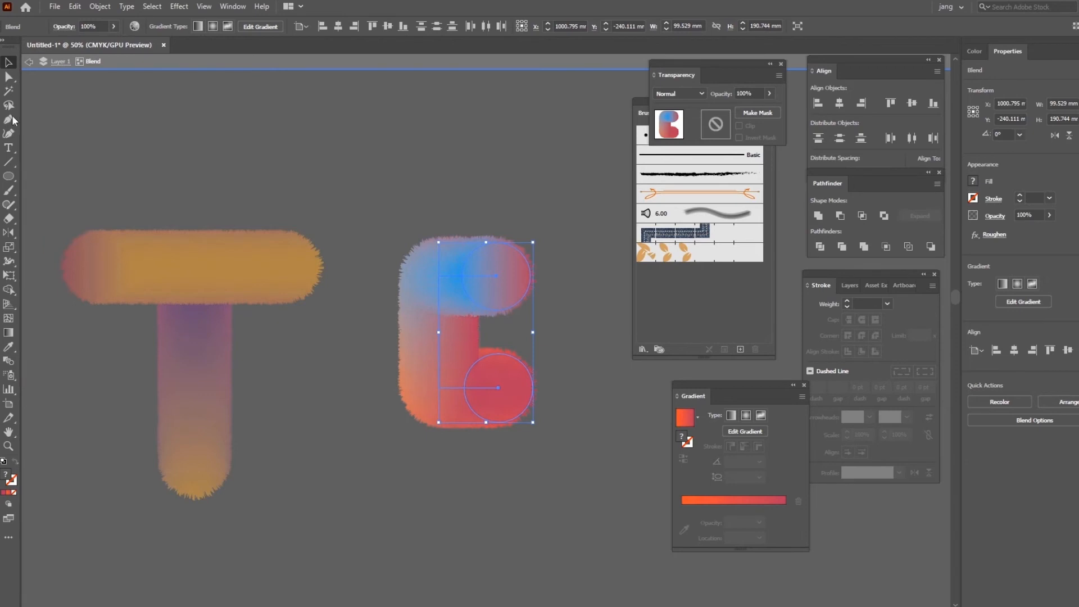
{"action": "key", "text": "a"}
{"action": "left_click", "coordinate": [440, 387]}
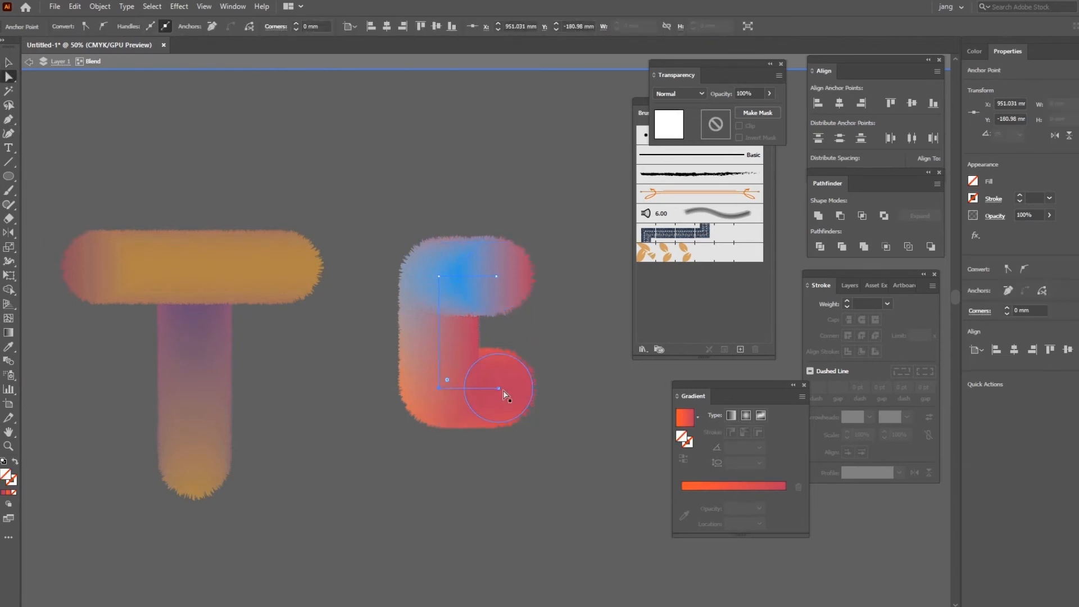
{"action": "left_click", "coordinate": [499, 389], "text": "shift"}
{"action": "left_click_drag", "start_coordinate": [466, 391], "coordinate": [469, 485]}
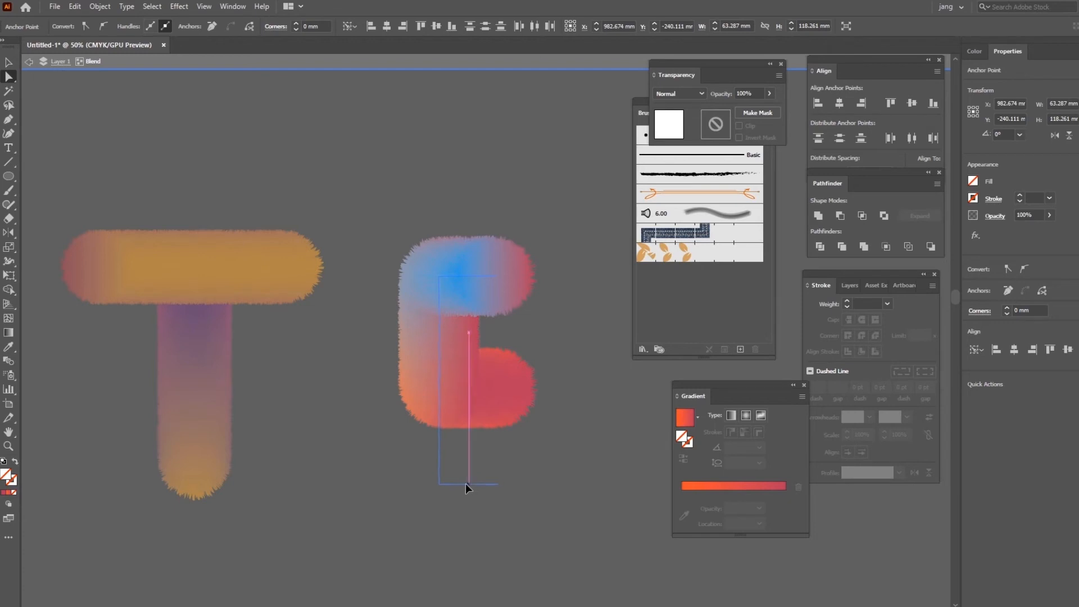
{"action": "left_click", "coordinate": [575, 474]}
Extend the lower and upper arms of the blend outward by moving their end circles, and leave isolation mode.
{"action": "left_click", "coordinate": [501, 486]}
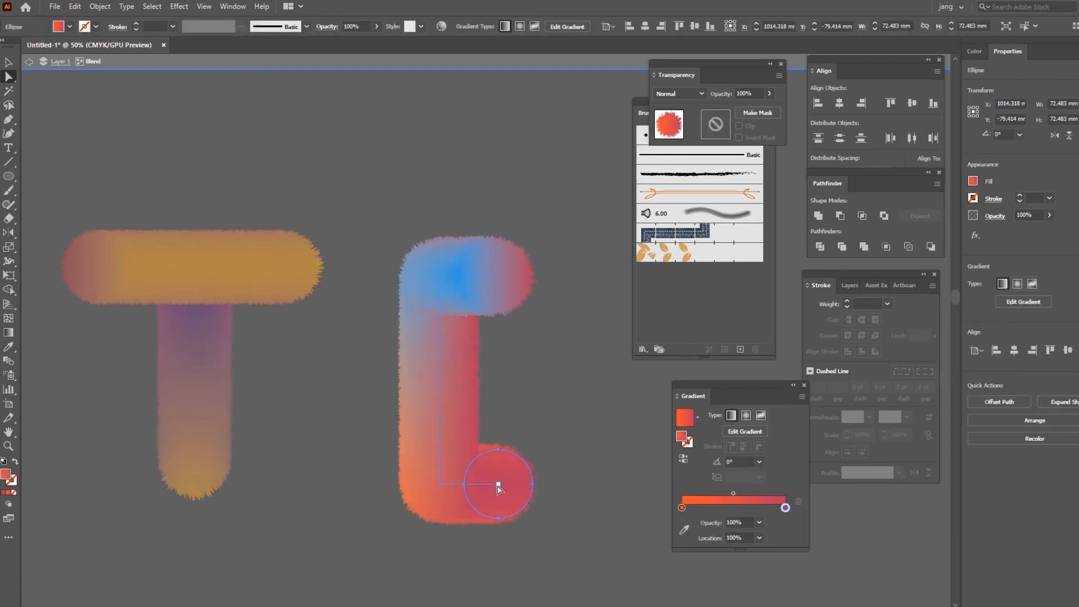
{"action": "left_click_drag", "start_coordinate": [541, 483], "coordinate": [542, 483]}
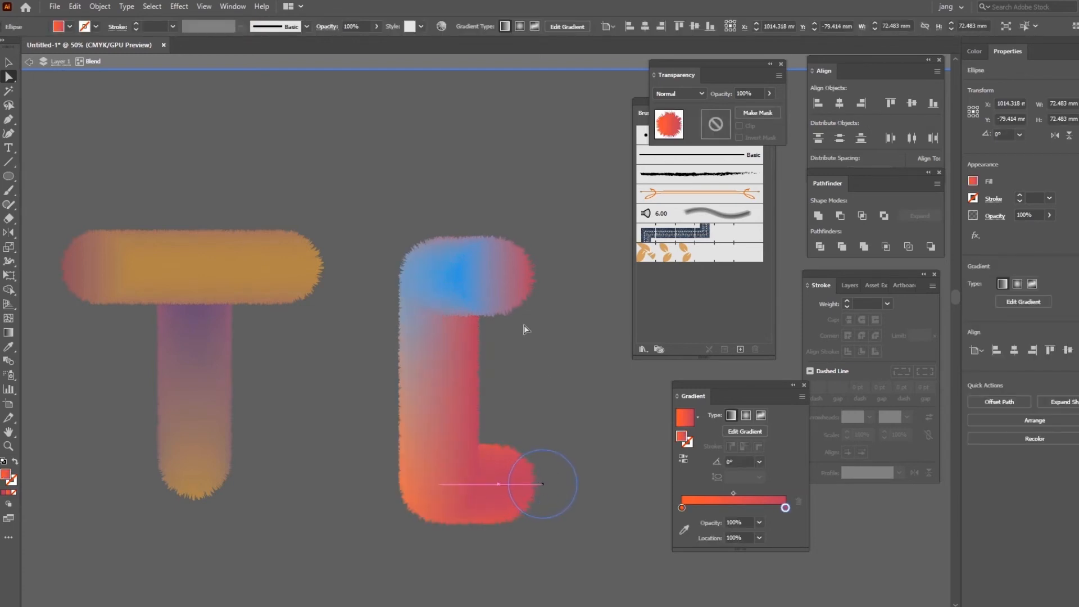
{"action": "left_click", "coordinate": [495, 278]}
{"action": "left_click_drag", "start_coordinate": [551, 274], "coordinate": [551, 275]}
{"action": "key", "text": "v"}
{"action": "left_click", "coordinate": [434, 215]}
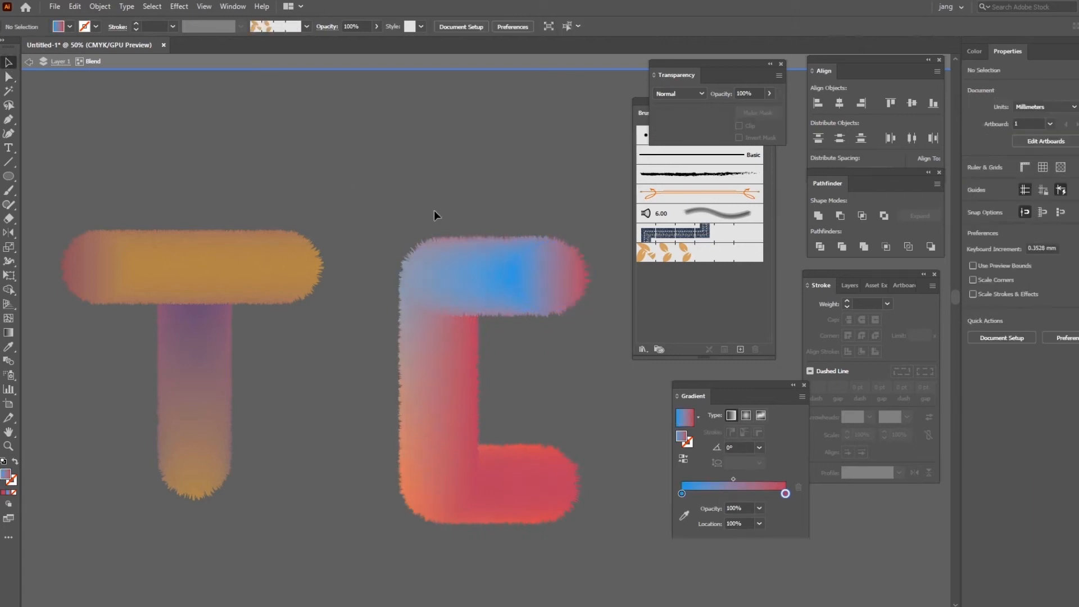
{"action": "left_click", "coordinate": [26, 62]}
Duplicate the T's orange crossbar and place the copy midway between the C-shape's two arms.
{"action": "left_click", "coordinate": [236, 267]}
{"action": "left_click_drag", "start_coordinate": [236, 267], "coordinate": [568, 376], "text": "alt"}
{"action": "left_click_drag", "start_coordinate": [604, 447], "coordinate": [482, 440]}
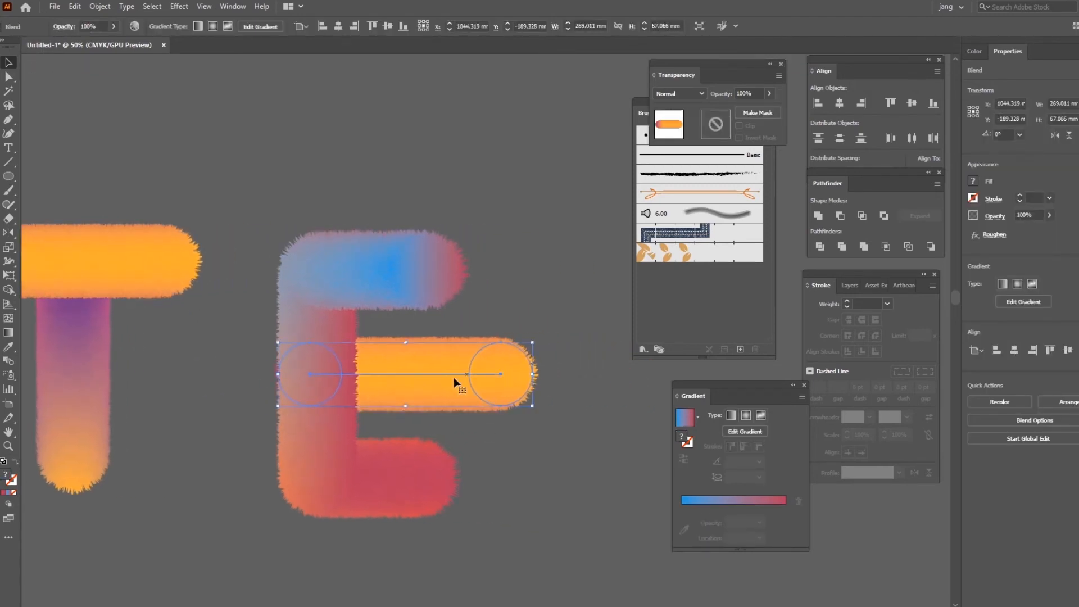
Isolate the copied crossbar and shorten it to roughly the other arms' reach by moving its outer spine anchor inward.
{"action": "double_click", "coordinate": [423, 371]}
{"action": "left_click", "coordinate": [10, 79]}
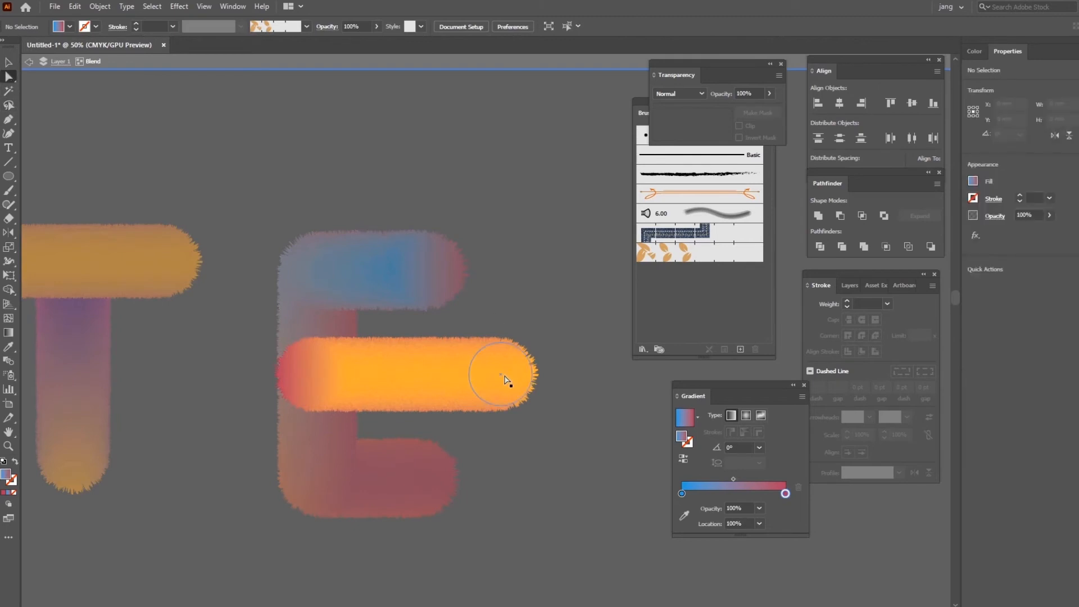
{"action": "left_click", "coordinate": [501, 375]}
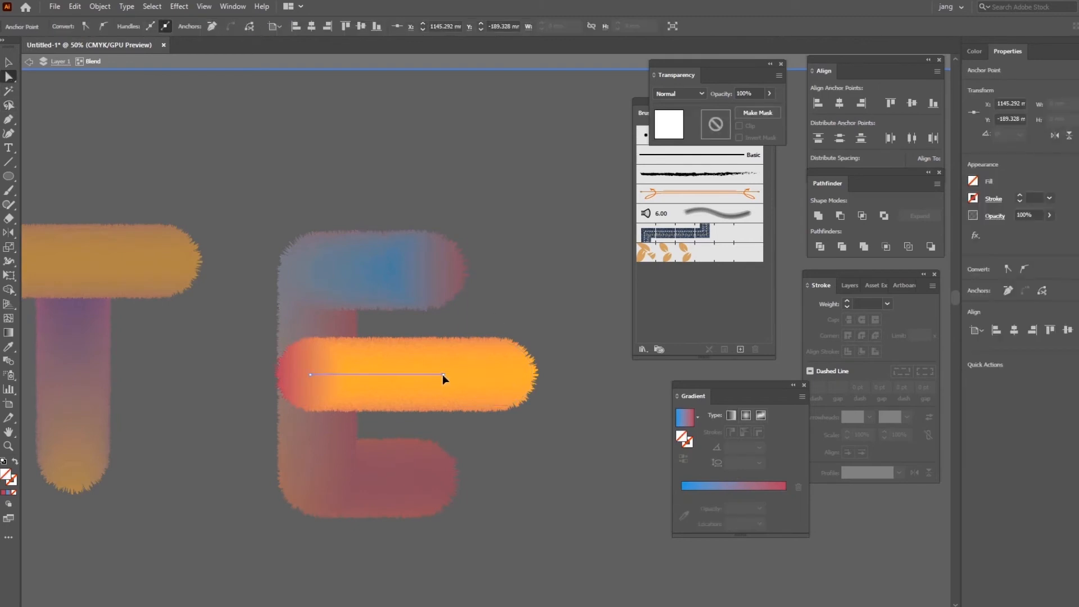
{"action": "left_click", "coordinate": [9, 62]}
{"action": "left_click", "coordinate": [184, 160]}
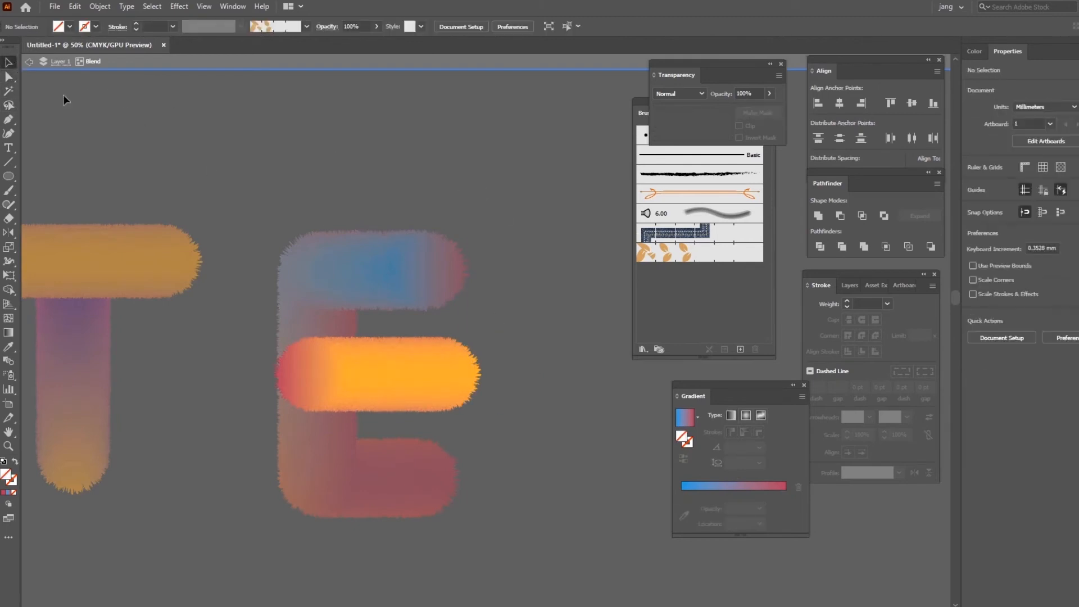
{"action": "left_click", "coordinate": [29, 61]}
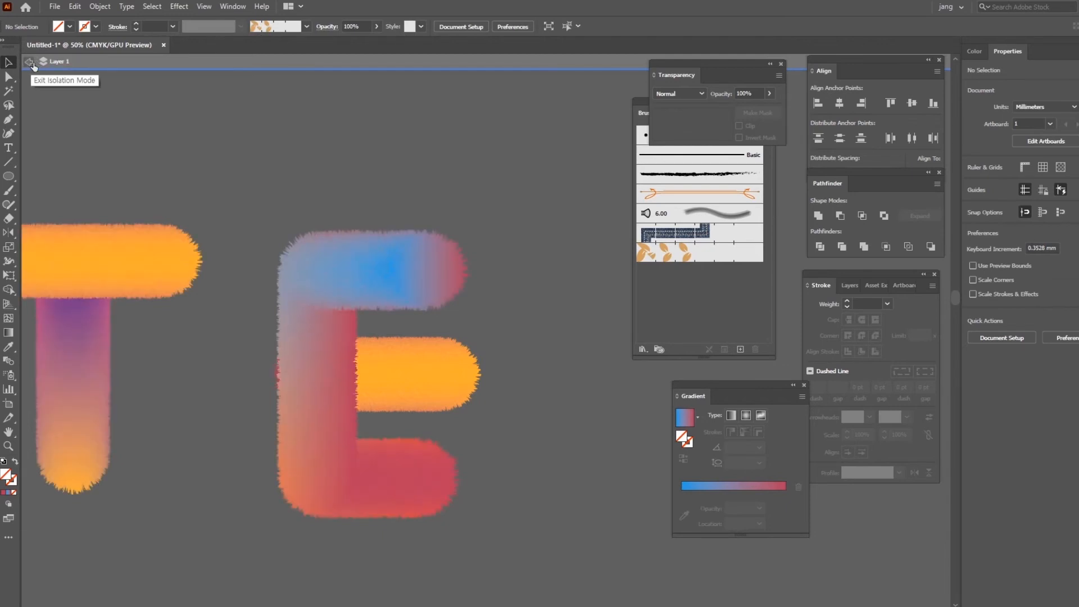
Select both parts of the E and move them slightly up and toward the T to line up with the other letters.
{"action": "key", "text": "ctrl+minus"}
{"action": "key", "text": "ctrl+minus"}
{"action": "key", "text": "ctrl+minus"}
{"action": "key", "text": "ctrl+minus"}
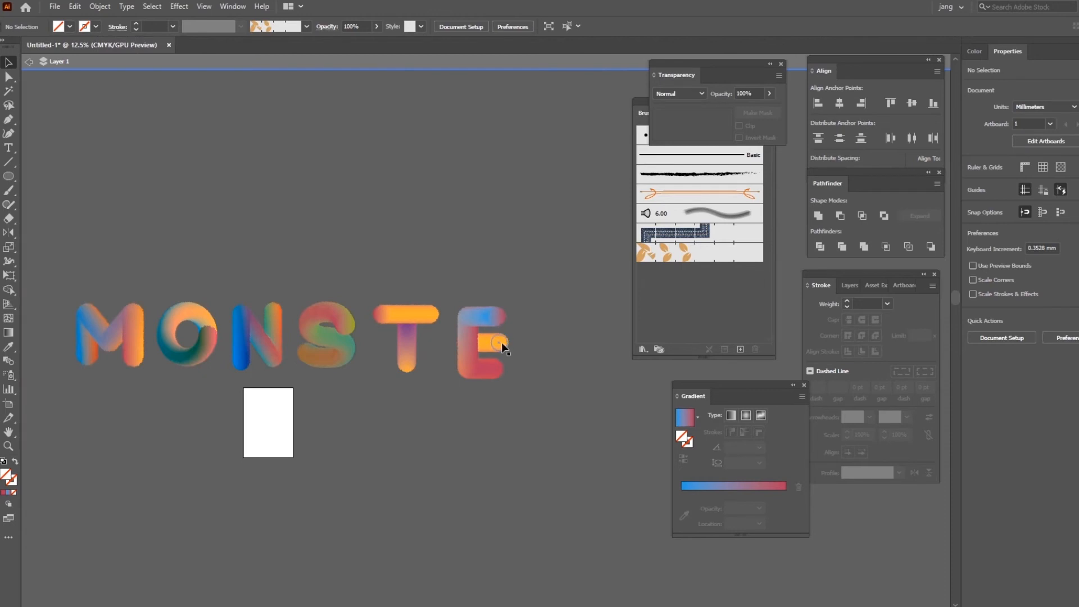
{"action": "left_click", "coordinate": [502, 343]}
{"action": "left_click", "coordinate": [556, 349]}
{"action": "left_click_drag", "start_coordinate": [467, 316], "coordinate": [461, 313]}
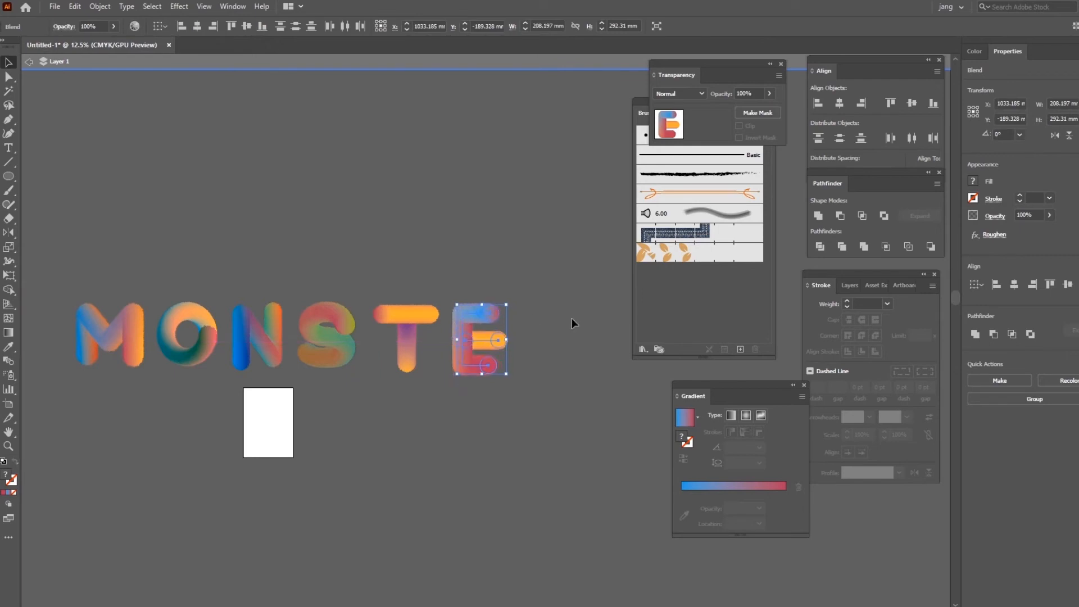
{"action": "left_click", "coordinate": [574, 323]}
Draw an open path with a straight stem and curved bowl beside the E, about 223 mm wide and 280 mm tall.
{"action": "left_click_drag", "start_coordinate": [581, 429], "coordinate": [456, 404]}
{"action": "left_click", "coordinate": [9, 119]}
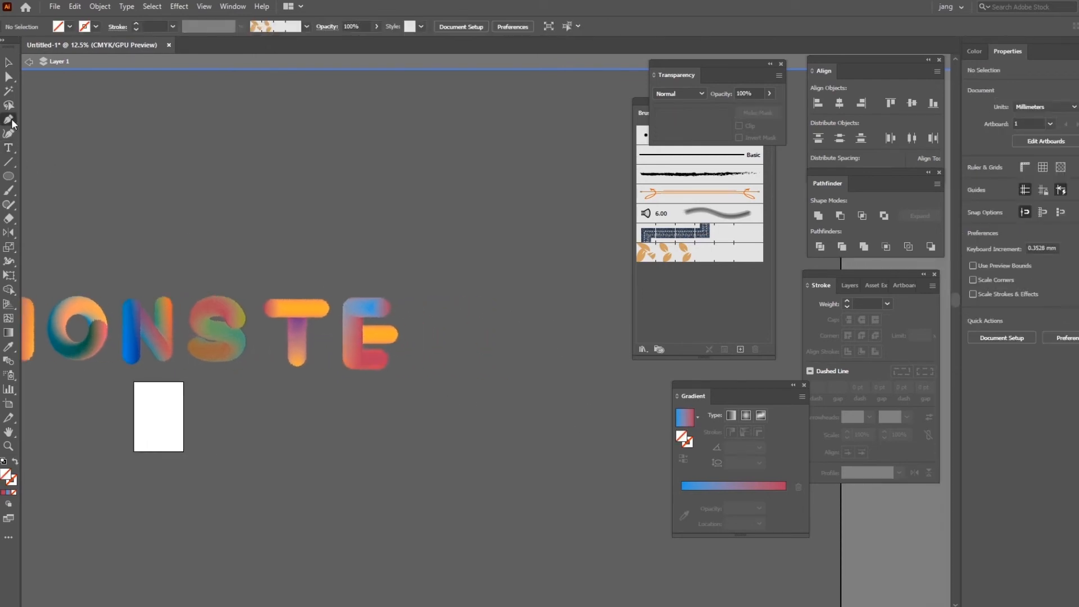
{"action": "left_click", "coordinate": [429, 363]}
{"action": "left_click", "coordinate": [428, 299]}
{"action": "left_click", "coordinate": [427, 297]}
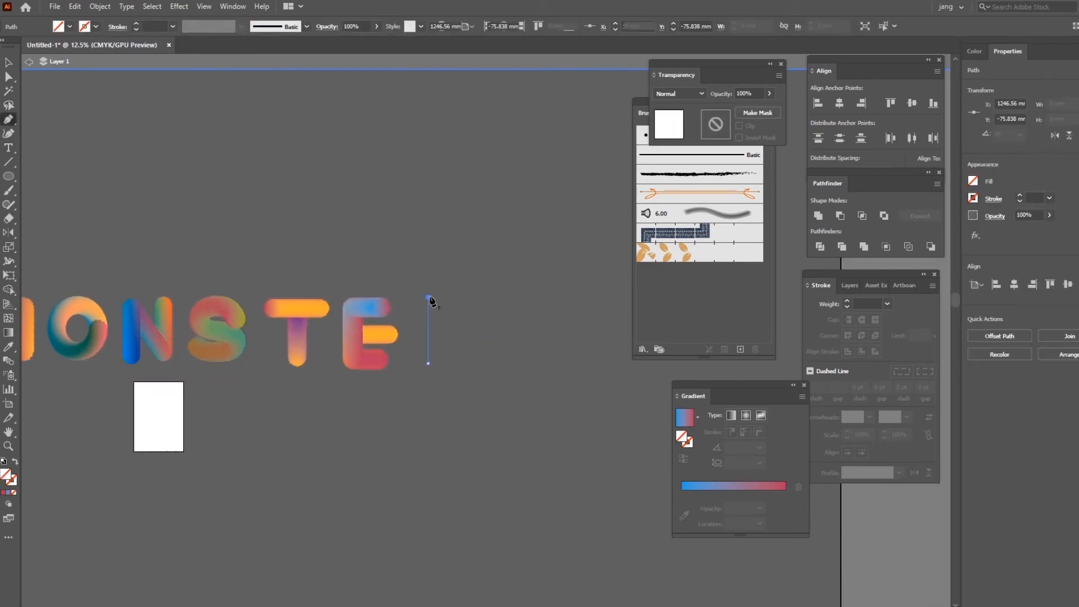
{"action": "left_click", "coordinate": [462, 297]}
{"action": "left_click_drag", "start_coordinate": [481, 309], "coordinate": [481, 321]}
{"action": "left_click", "coordinate": [481, 309]}
{"action": "left_click", "coordinate": [443, 330]}
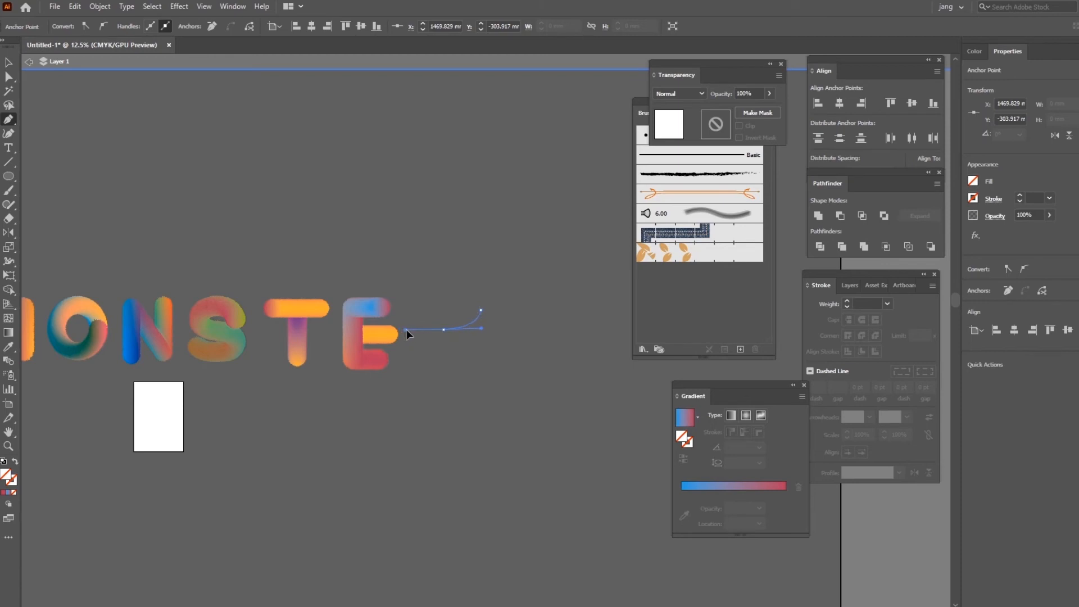
{"action": "left_click_drag", "start_coordinate": [409, 326], "coordinate": [409, 327]}
{"action": "left_click", "coordinate": [8, 62]}
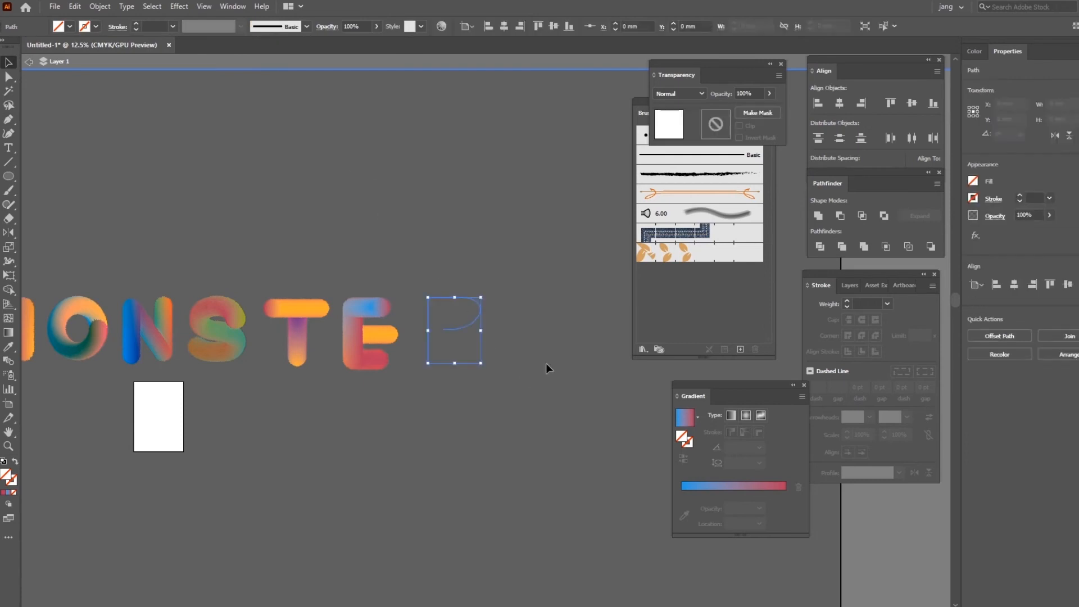
{"action": "left_click", "coordinate": [556, 309]}
{"action": "left_click", "coordinate": [35, 67]}
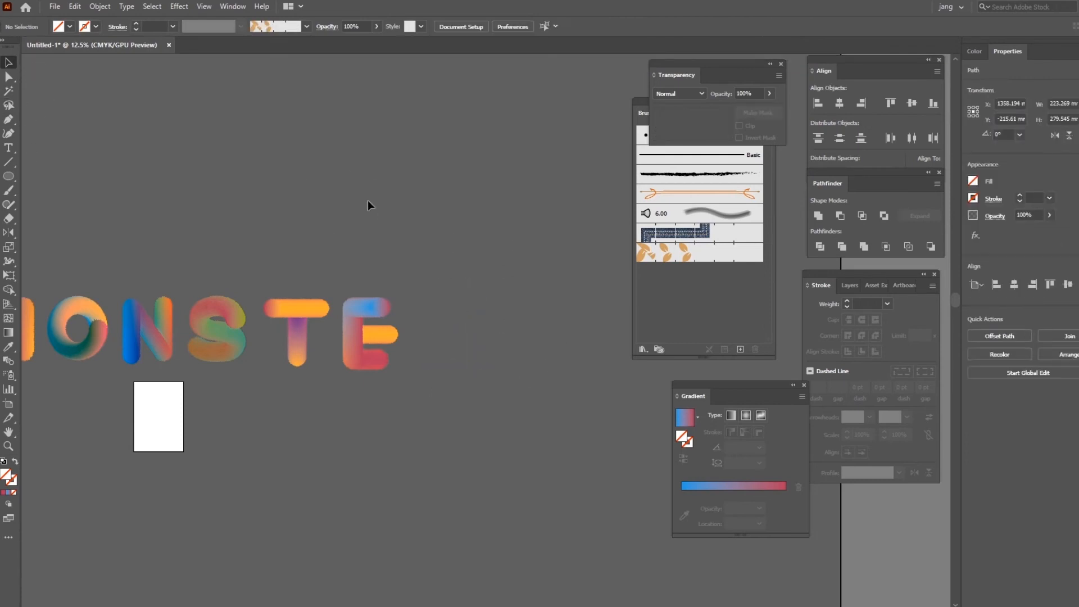
Draw a circle about 253 mm in diameter above the T.
{"action": "left_click", "coordinate": [9, 176]}
{"action": "left_click_drag", "start_coordinate": [320, 122], "coordinate": [341, 141]}
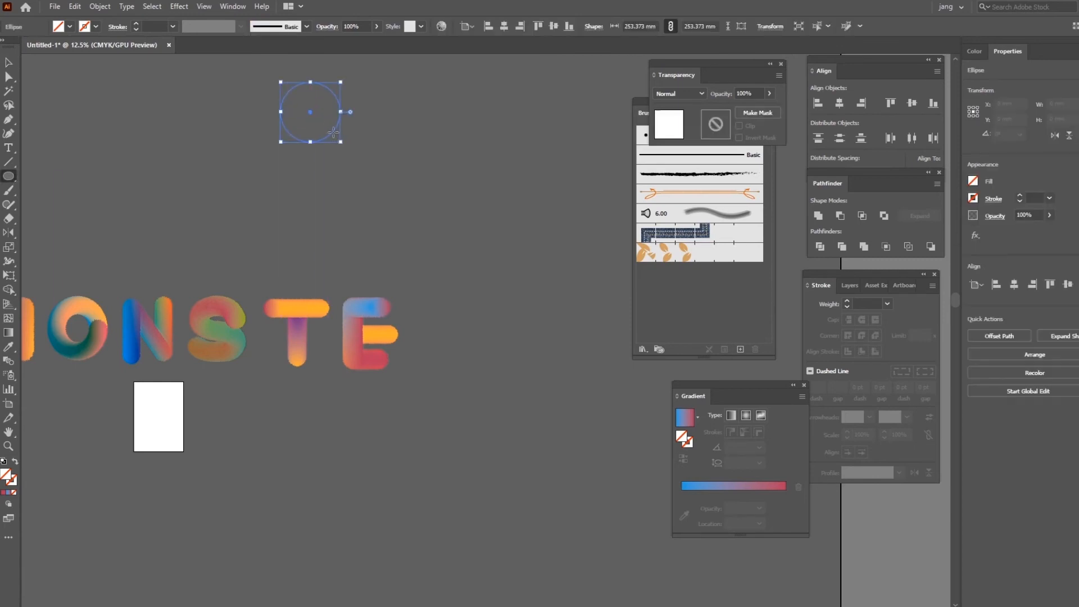
Fill the circle with the white-to-black linear gradient and blend it with a duplicate placed diagonally below it.
{"action": "left_click", "coordinate": [69, 26]}
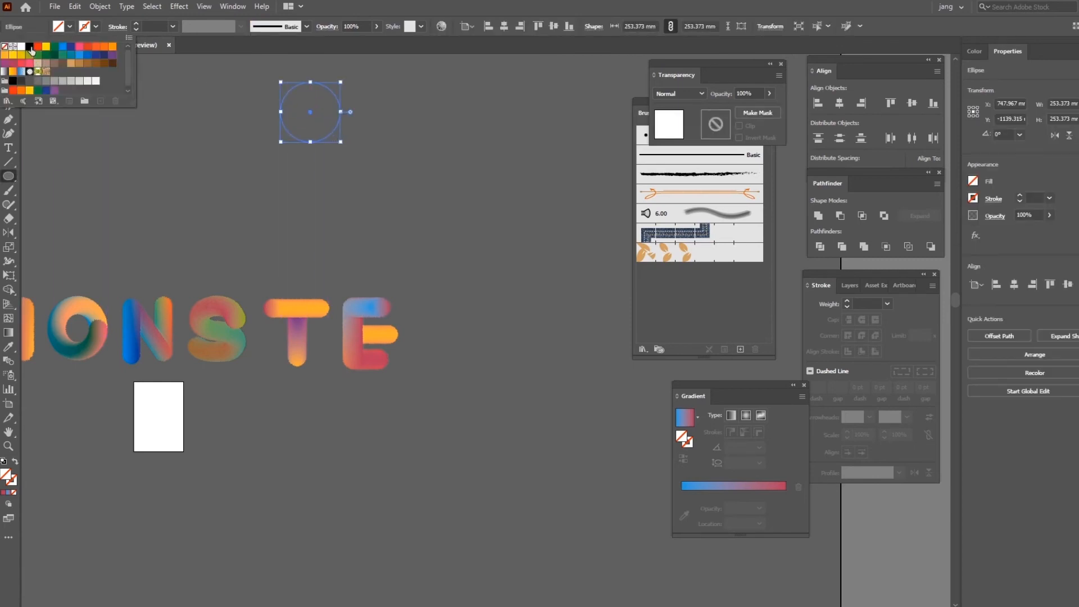
{"action": "left_click", "coordinate": [10, 76]}
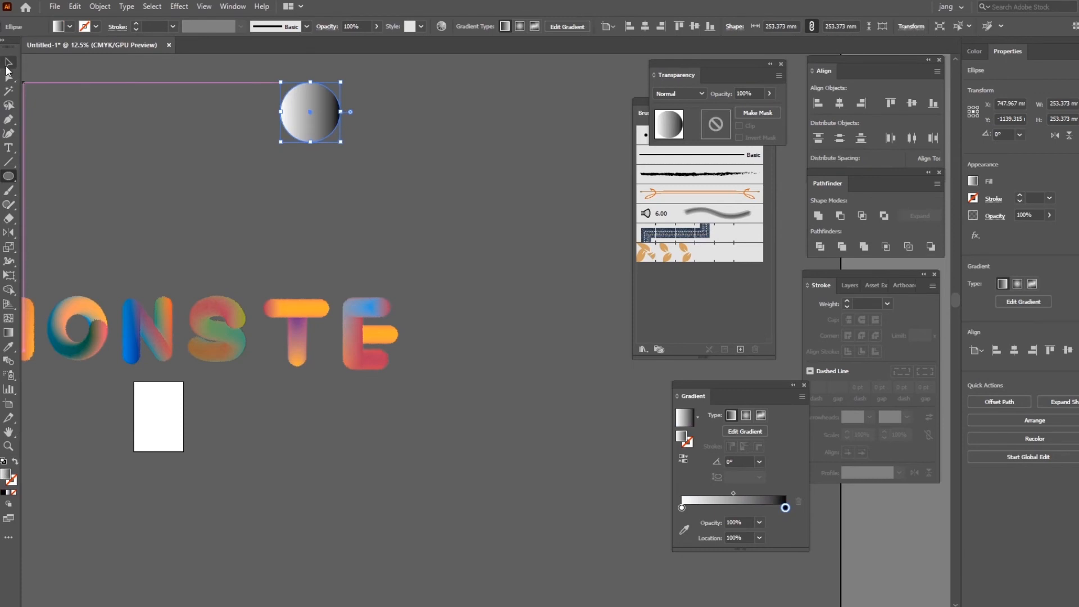
{"action": "left_click_drag", "start_coordinate": [332, 141], "coordinate": [435, 240]}
{"action": "left_click", "coordinate": [504, 174]}
{"action": "left_click_drag", "start_coordinate": [436, 187], "coordinate": [336, 95]}
{"action": "key", "text": "ctrl+alt+b"}
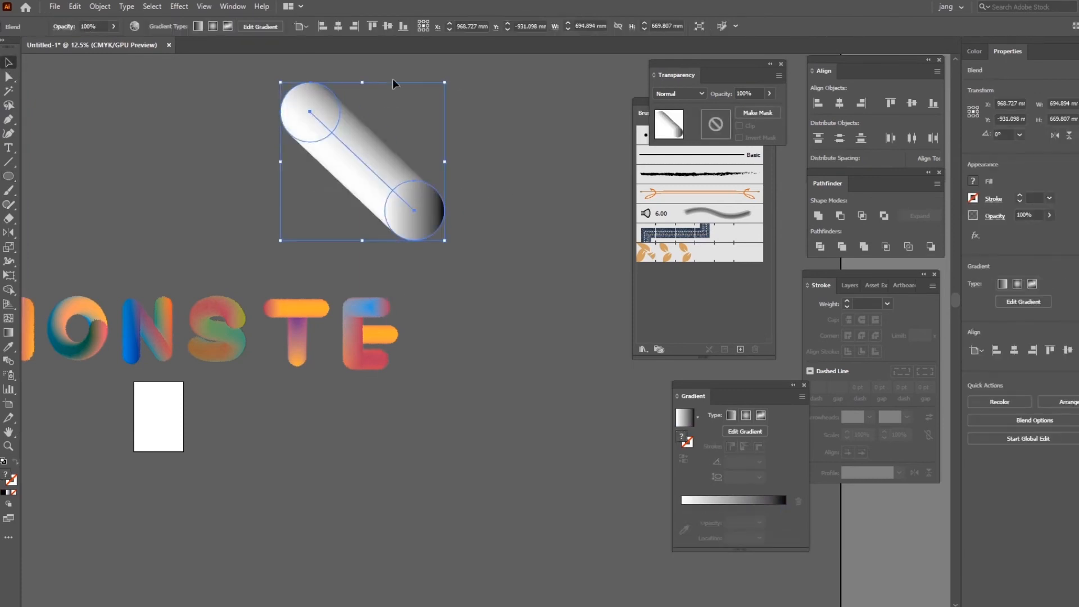
Apply the Roughen effect to the grayscale circle blend to give it furry edges.
{"action": "left_click", "coordinate": [153, 7]}
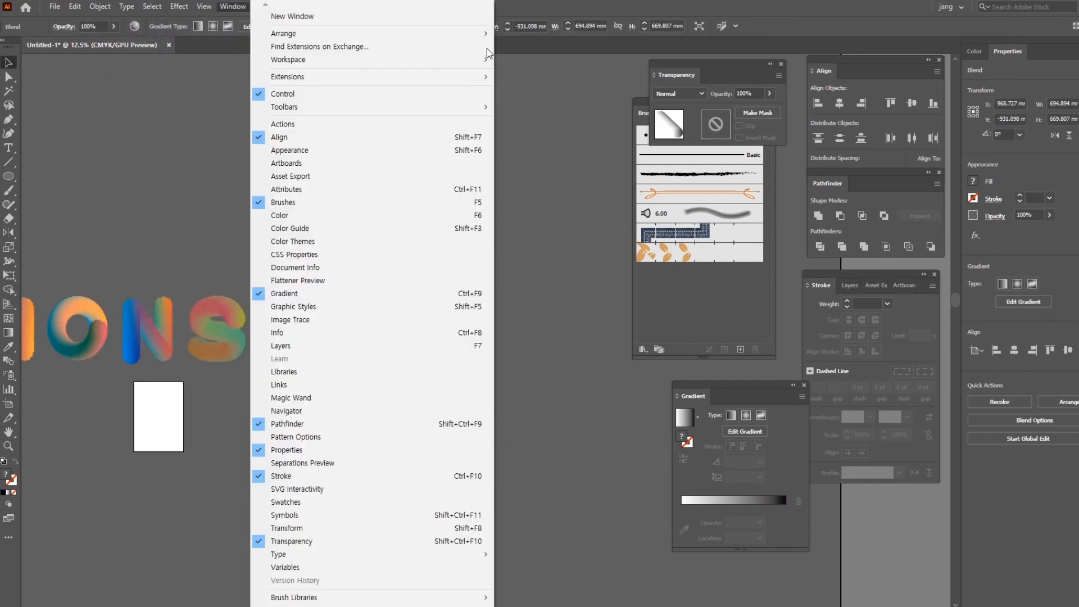
{"action": "left_click", "coordinate": [531, 126]}
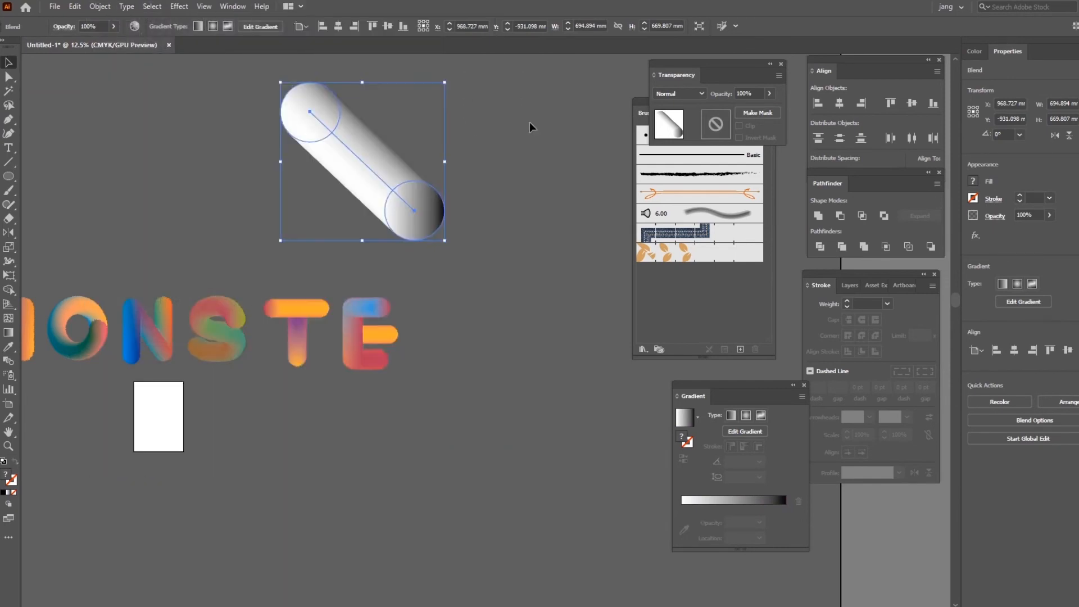
{"action": "left_click", "coordinate": [352, 145]}
{"action": "left_click", "coordinate": [180, 7]}
{"action": "key", "text": "Escape"}
{"action": "left_click", "coordinate": [524, 191]}
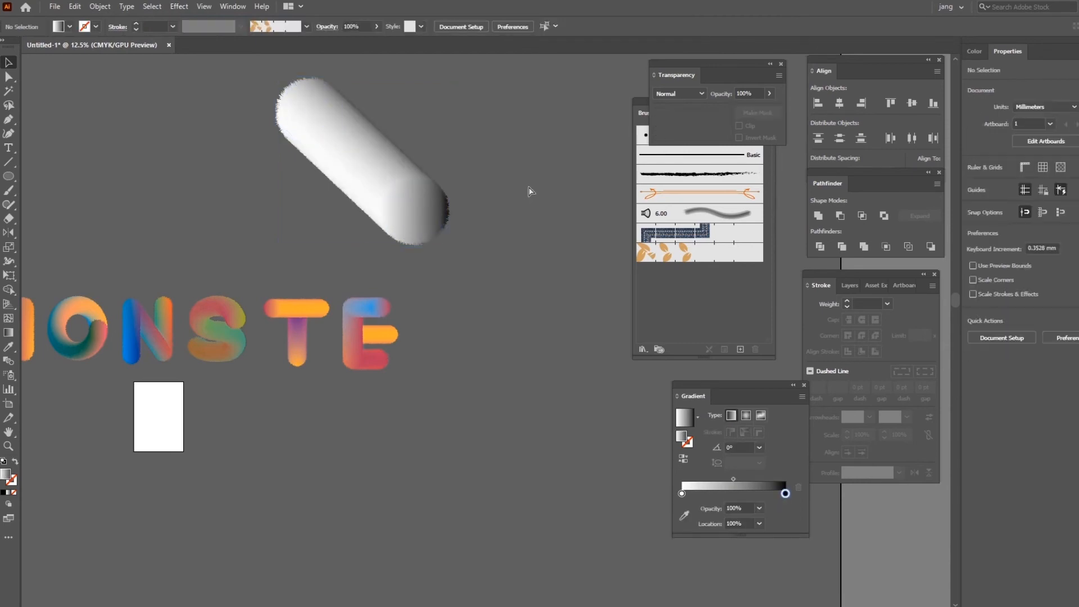
Save the document to the desktop as an Adobe Illustrator file named 123.
{"action": "key", "text": "ctrl+shift+s"}
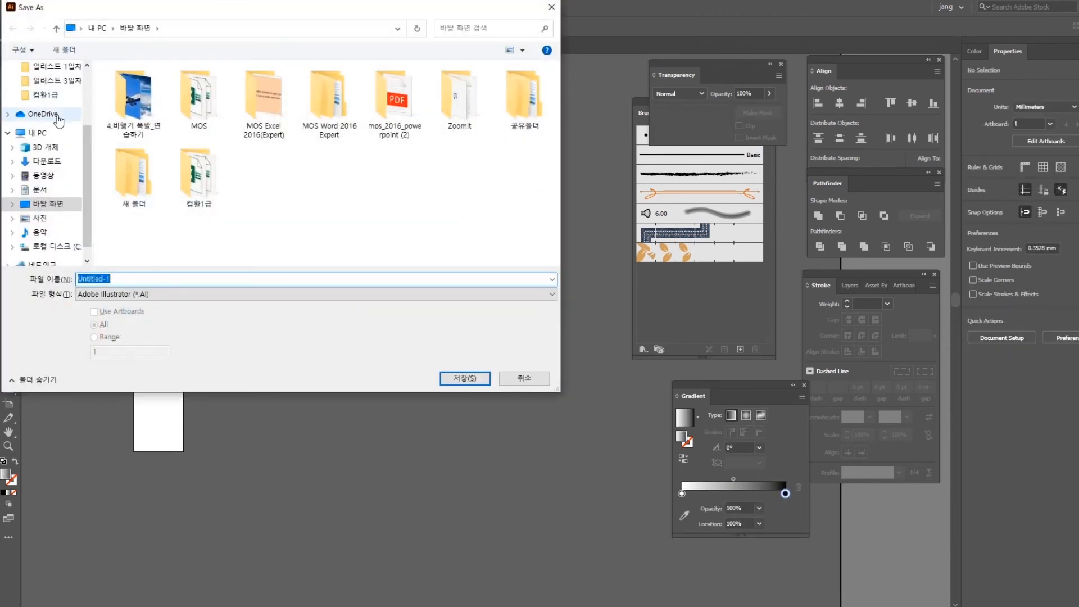
{"action": "scroll", "coordinate": [62, 112], "scroll_direction": "up", "scroll_amount": 3}
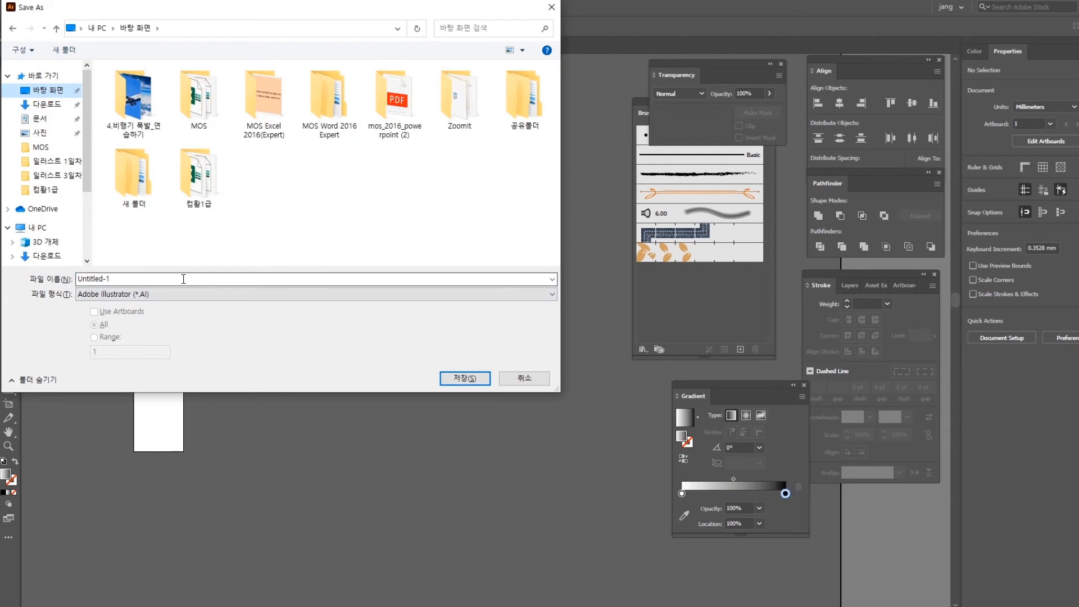
{"action": "type", "text": "123"}
{"action": "left_click", "coordinate": [465, 378]}
{"action": "left_click", "coordinate": [618, 477]}
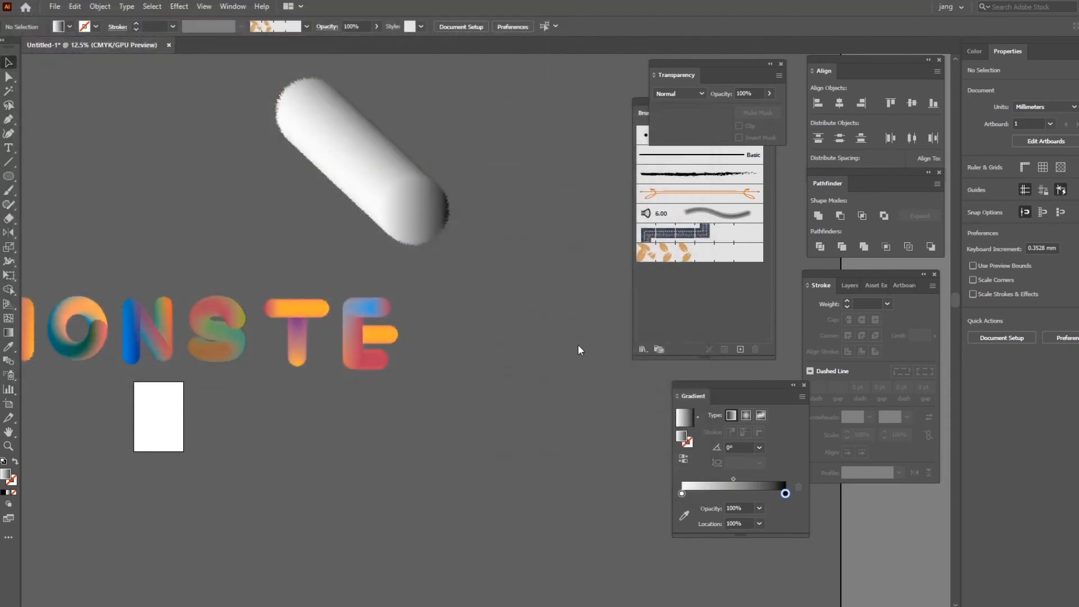
{"action": "left_click", "coordinate": [368, 155]}
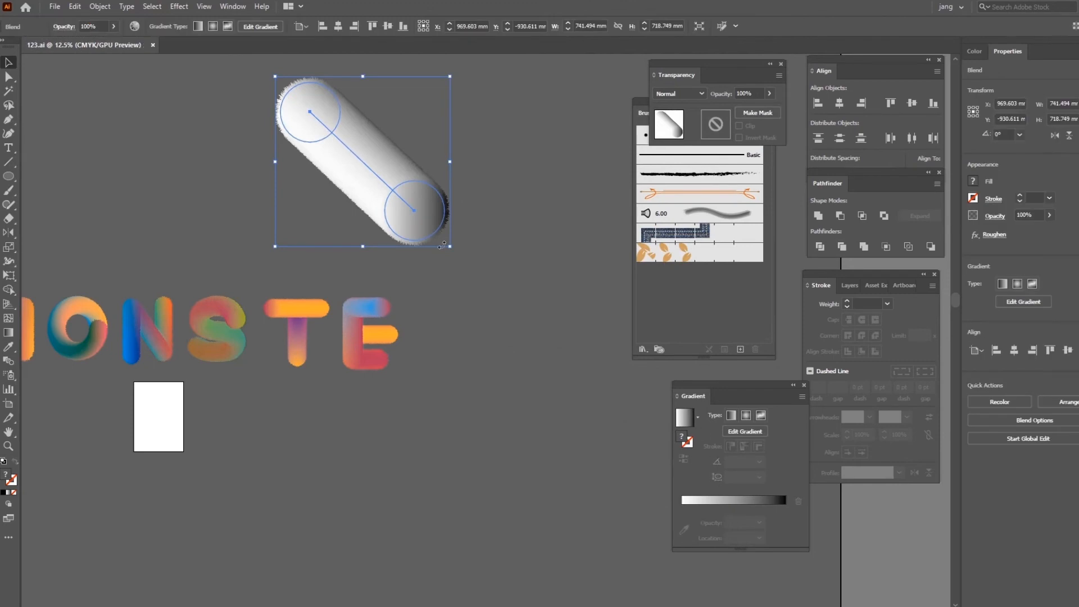
{"action": "double_click", "coordinate": [429, 228]}
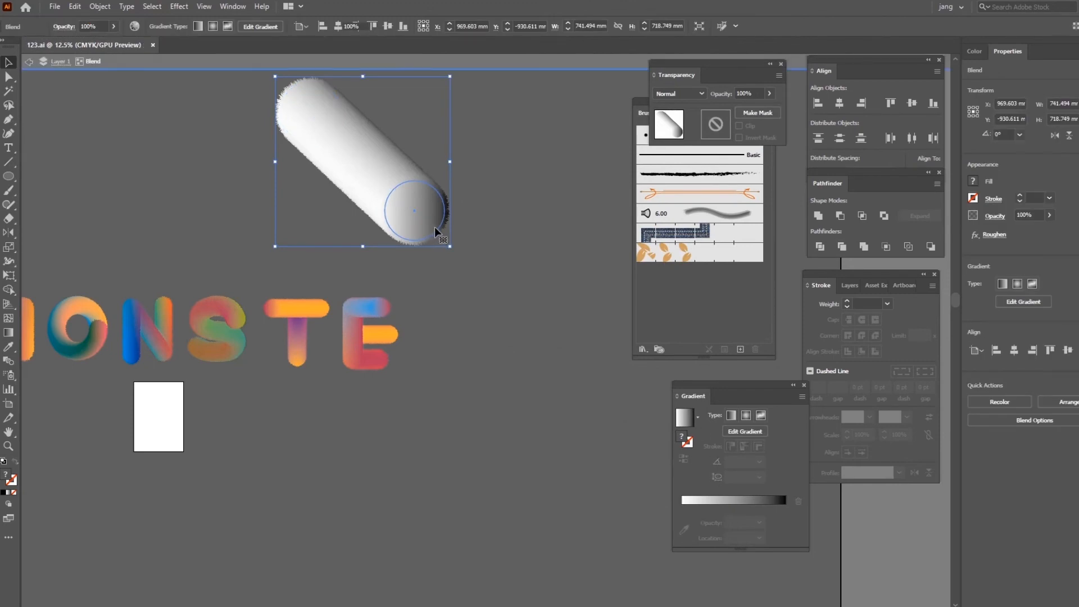
{"action": "left_click", "coordinate": [27, 63]}
Replace the spine of the roughened grayscale blend with the P-shaped path beside the E.
{"action": "left_click", "coordinate": [368, 145]}
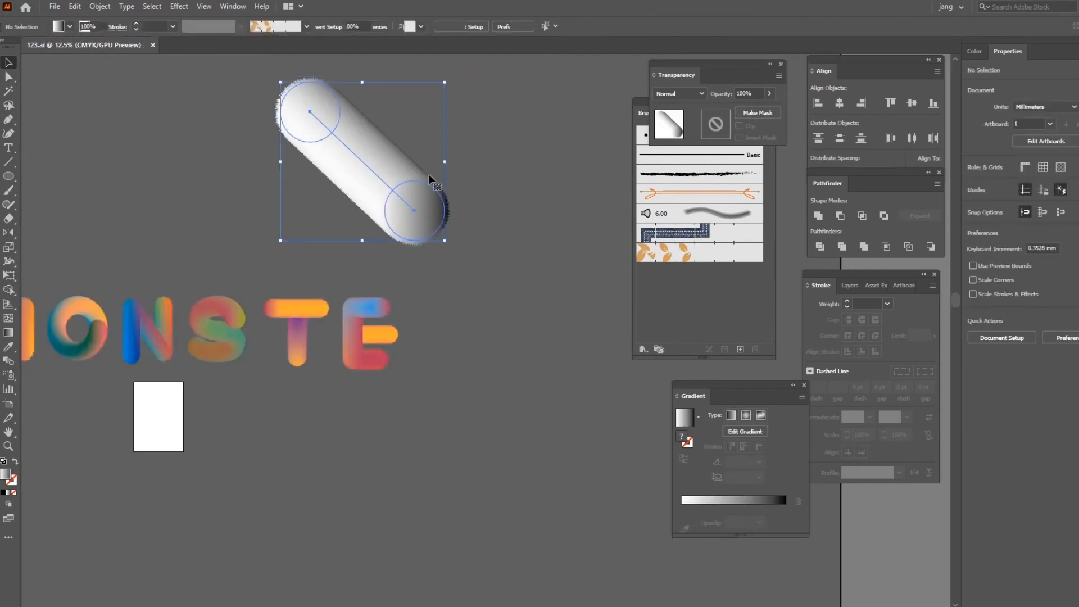
{"action": "left_click", "coordinate": [480, 313], "text": "shift"}
{"action": "left_click", "coordinate": [100, 6]}
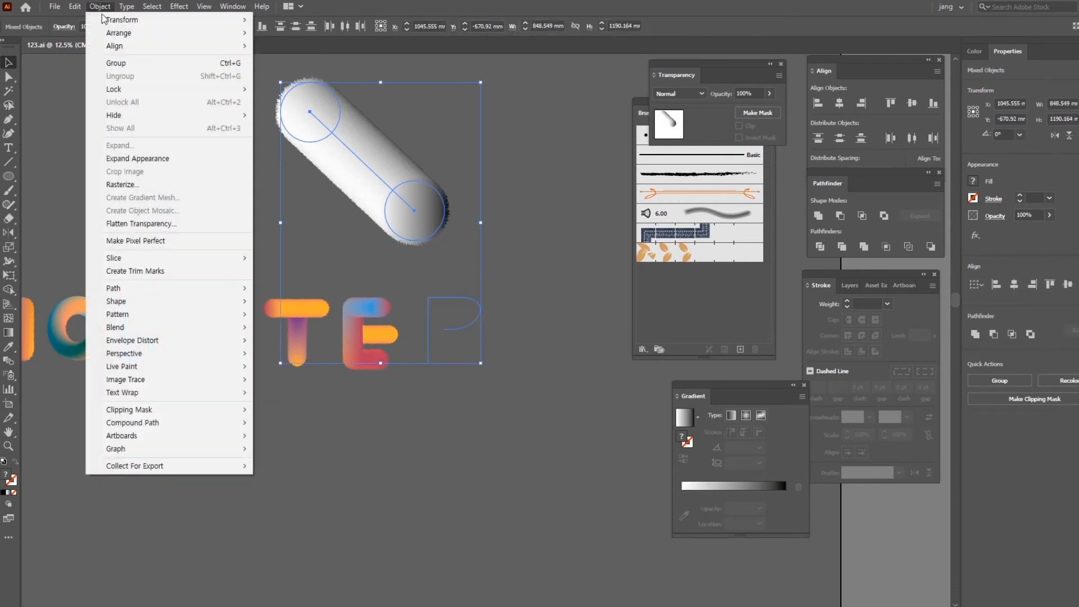
{"action": "mouse_move", "coordinate": [169, 329]}
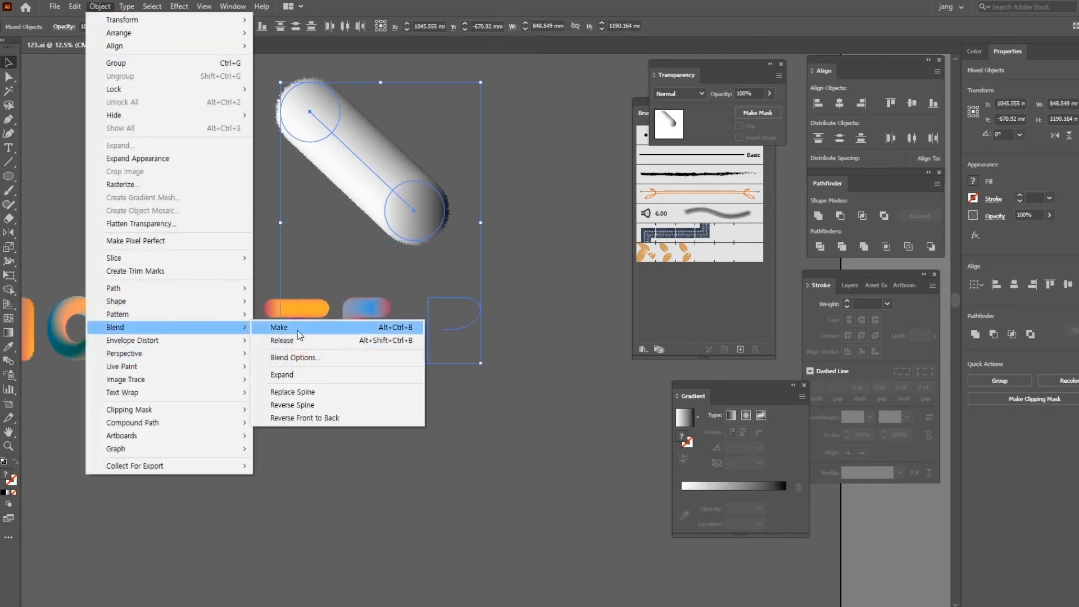
{"action": "left_click", "coordinate": [316, 391]}
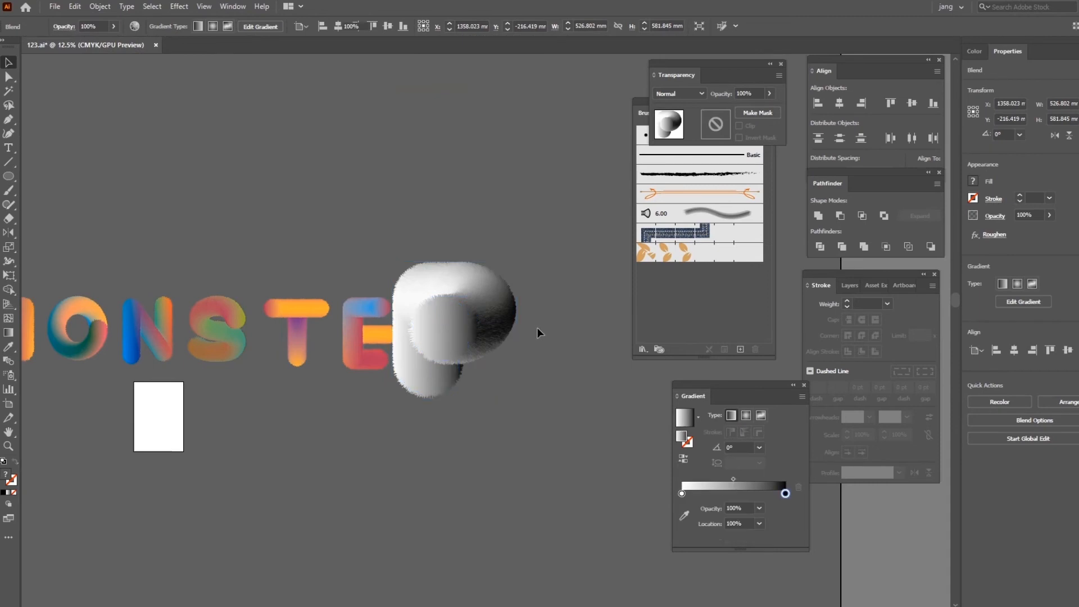
Isolate the P-shaped blend and shrink its bowl-end circle to about 87 mm and its stem-end circle to about 79 mm.
{"action": "left_click", "coordinate": [486, 333]}
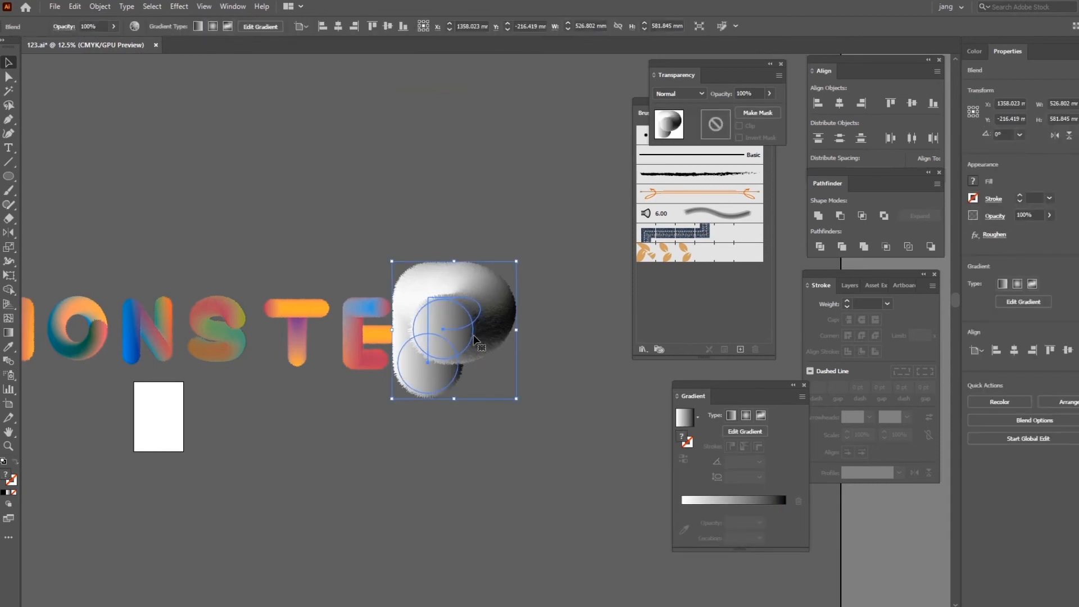
{"action": "double_click", "coordinate": [475, 339]}
{"action": "left_click", "coordinate": [554, 348]}
{"action": "key", "text": "ctrl+plus"}
{"action": "key", "text": "ctrl+plus"}
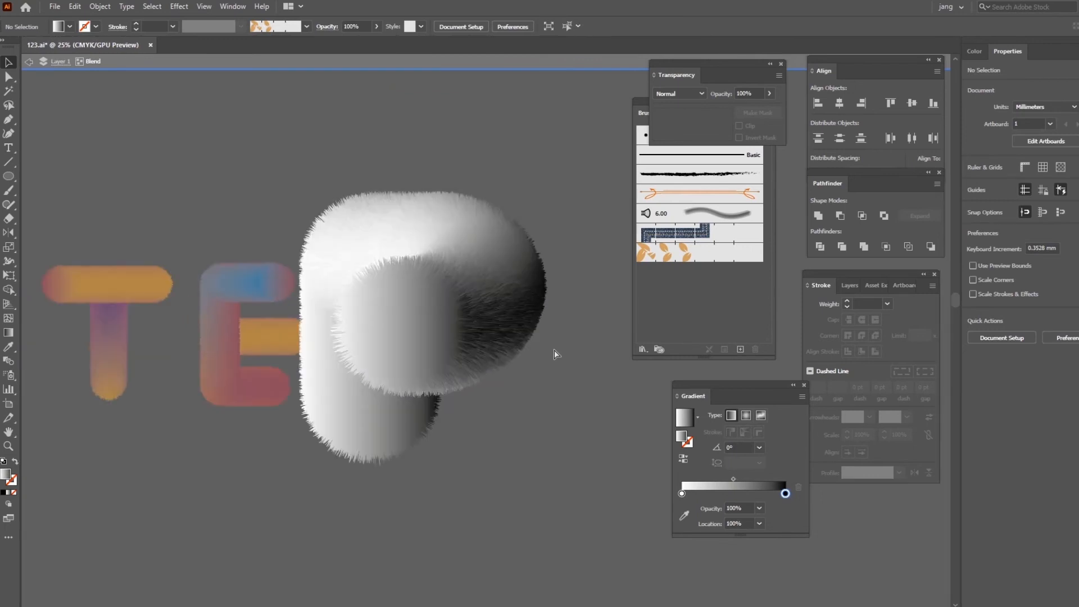
{"action": "left_click", "coordinate": [436, 365]}
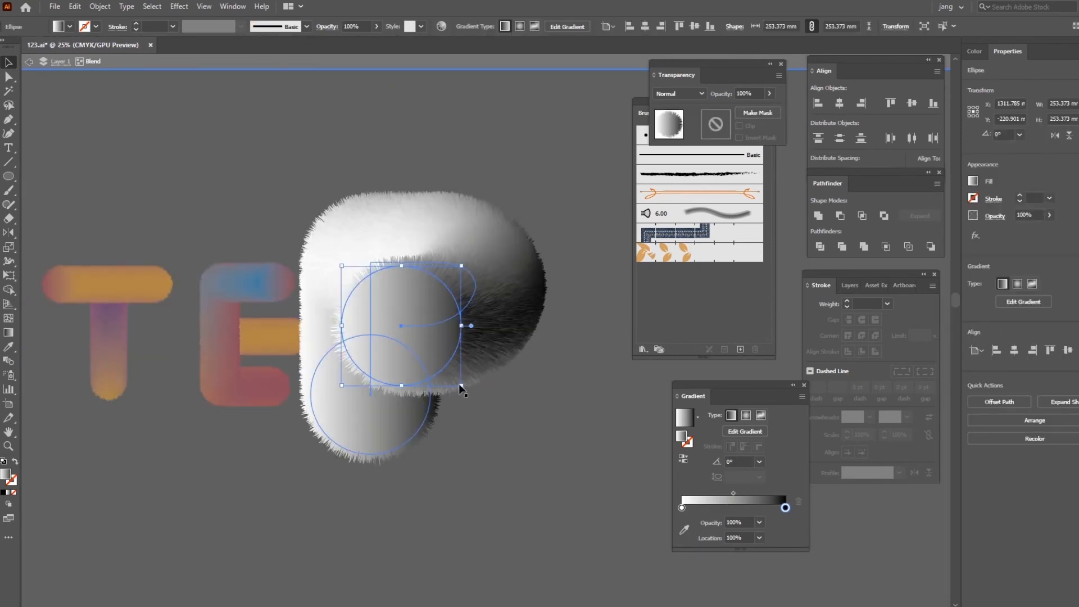
{"action": "left_click", "coordinate": [474, 381]}
{"action": "left_click", "coordinate": [464, 346]}
{"action": "left_click_drag", "start_coordinate": [461, 386], "coordinate": [383, 320]}
{"action": "left_click", "coordinate": [387, 430]}
{"action": "left_click_drag", "start_coordinate": [445, 457], "coordinate": [366, 393]}
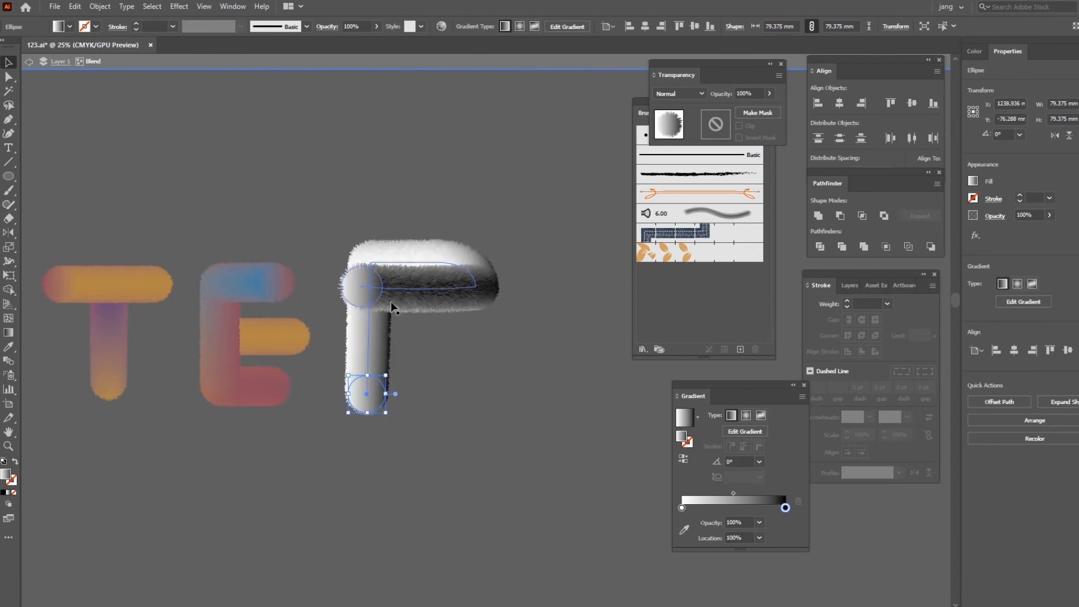
Move the spine's bowl-end anchor down and away from the stem to reopen the rounded bowl of the letter.
{"action": "left_click", "coordinate": [363, 288]}
{"action": "key", "text": "a"}
{"action": "left_click_drag", "start_coordinate": [362, 287], "coordinate": [400, 331]}
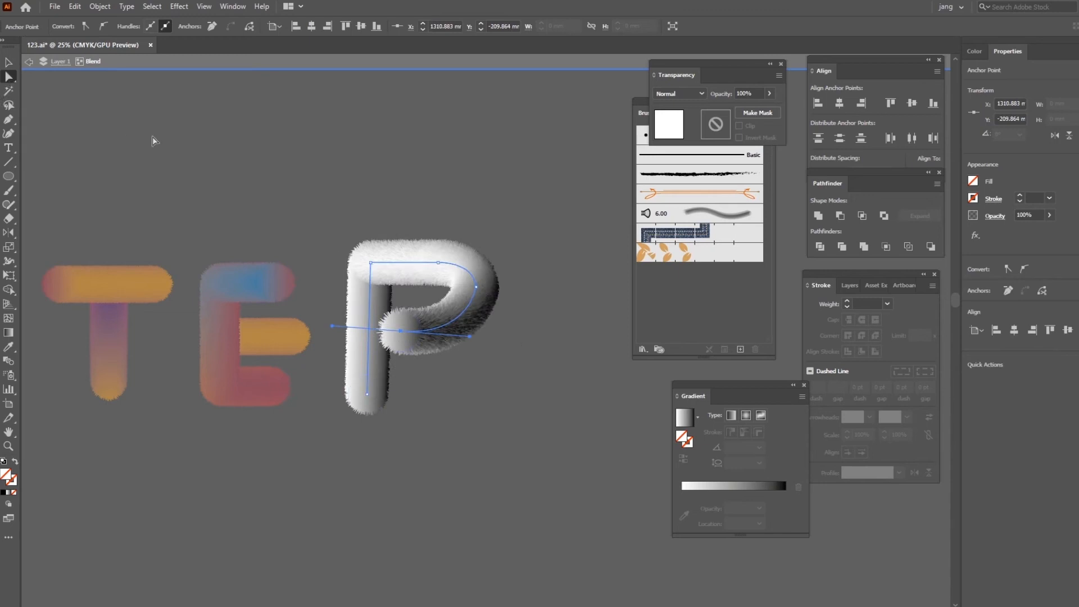
Recolor the bowl-end circle's gradient to run from green to coral pink.
{"action": "key", "text": "v"}
{"action": "left_click", "coordinate": [421, 332]}
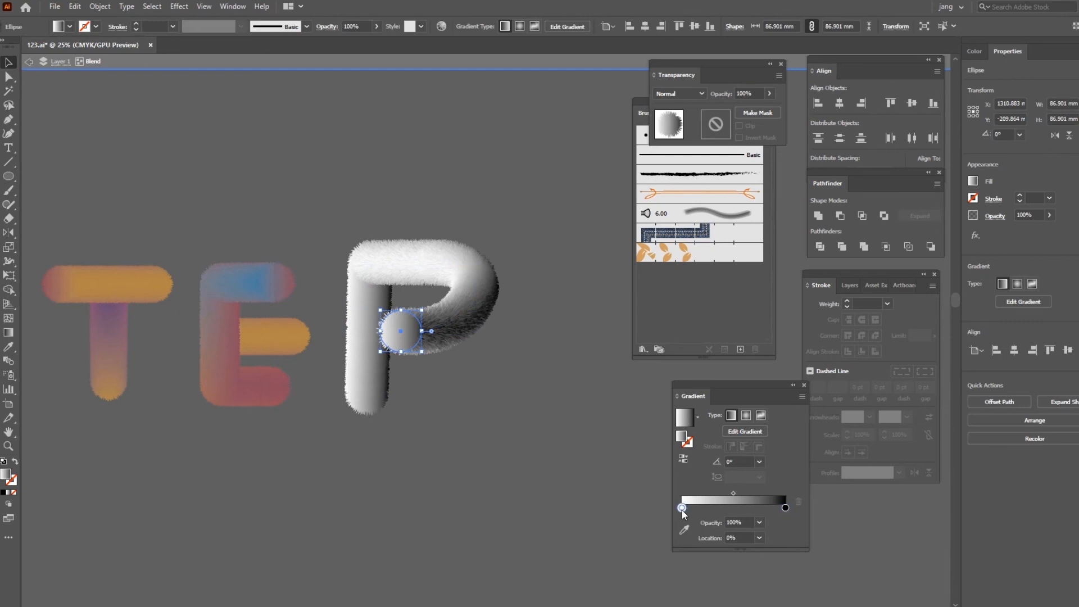
{"action": "double_click", "coordinate": [682, 508]}
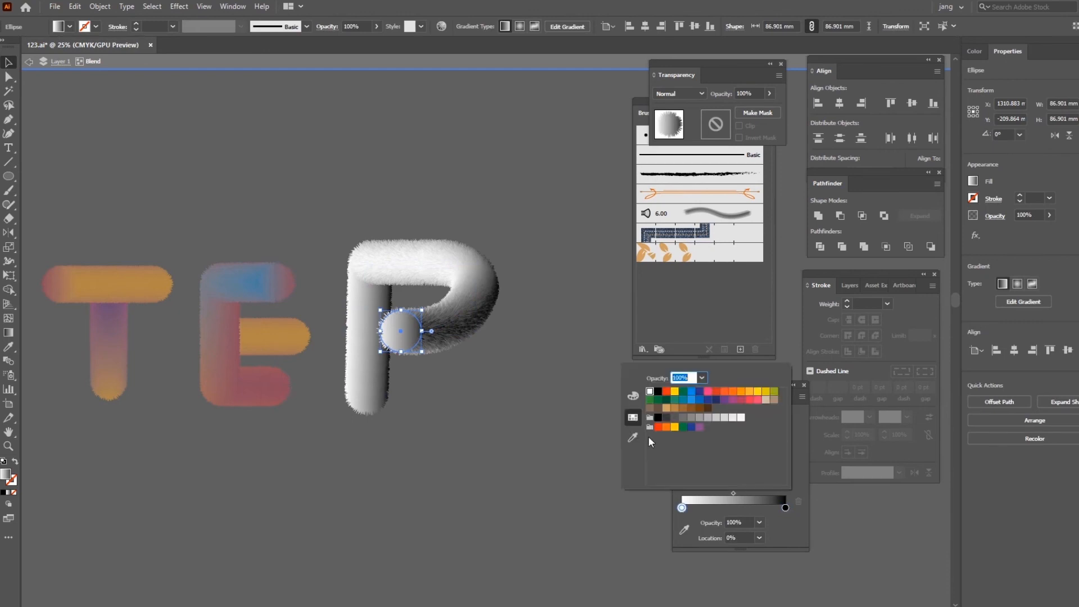
{"action": "left_click", "coordinate": [650, 401]}
{"action": "left_click", "coordinate": [786, 507]}
{"action": "double_click", "coordinate": [786, 507]}
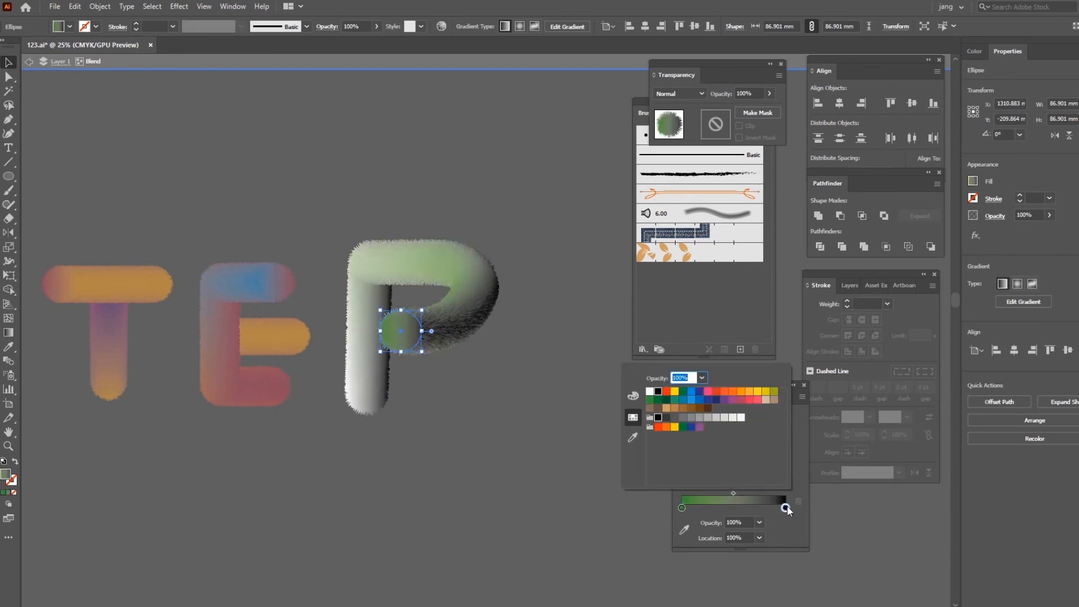
{"action": "left_click", "coordinate": [755, 404]}
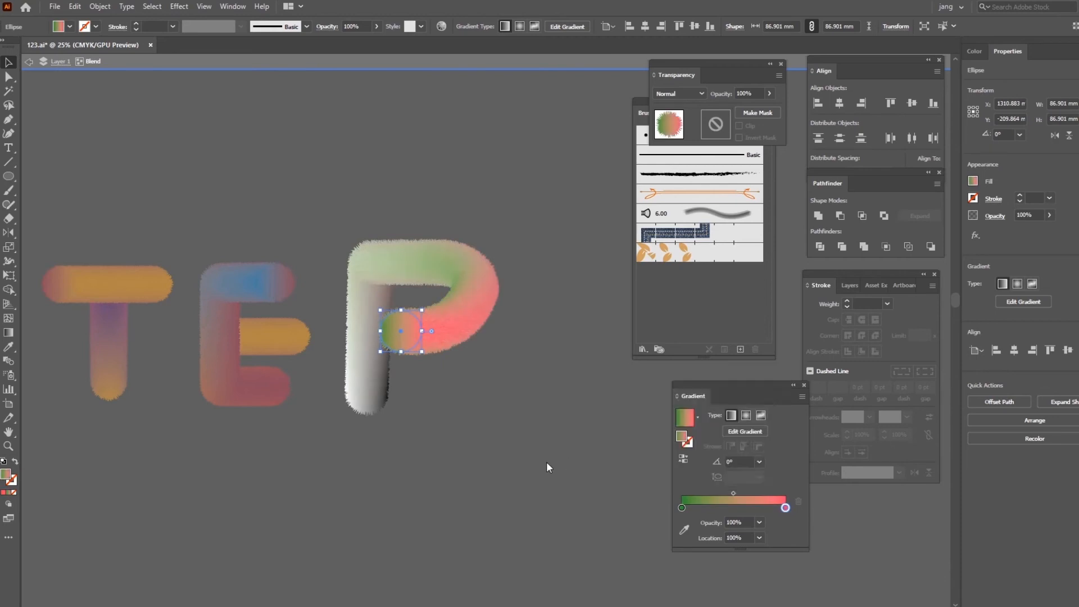
Recolor the stem-end circle's gradient to run from blue to coral pink, then deselect it.
{"action": "left_click", "coordinate": [358, 378]}
{"action": "double_click", "coordinate": [682, 507]}
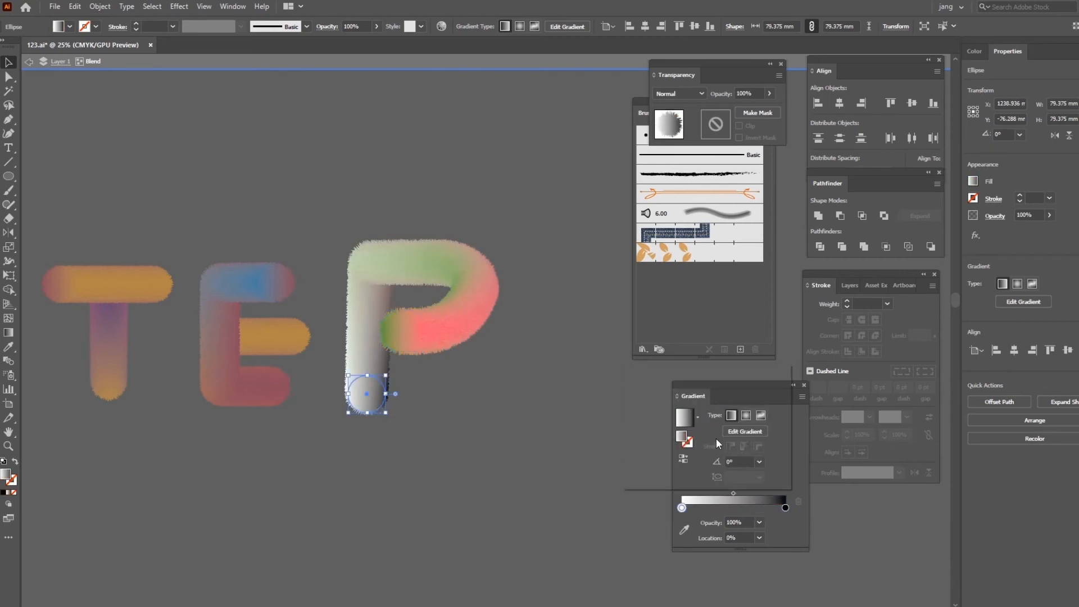
{"action": "left_click", "coordinate": [683, 395]}
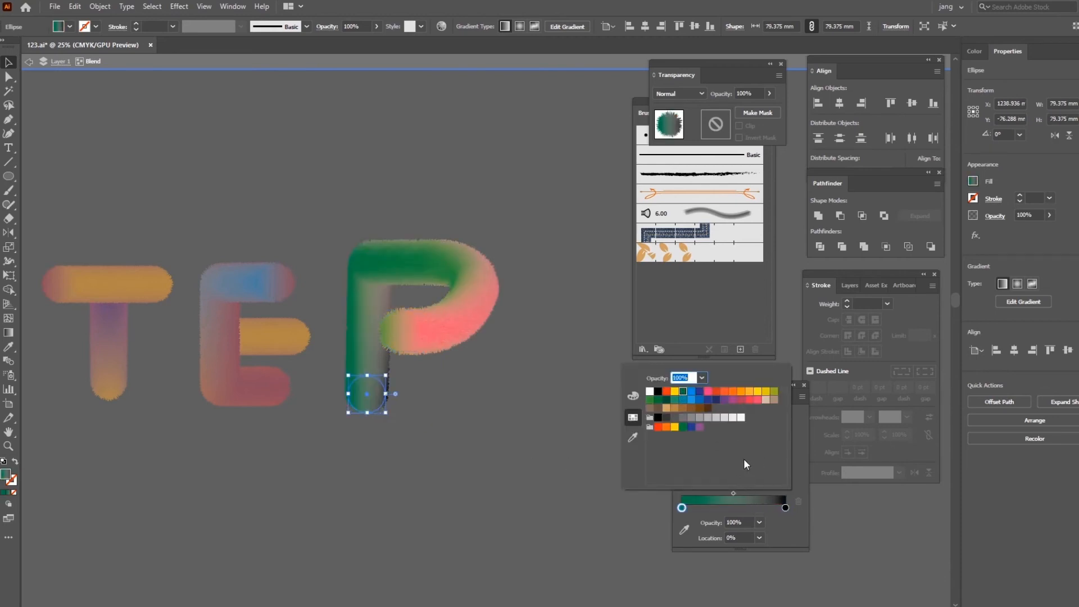
{"action": "left_click", "coordinate": [699, 399]}
{"action": "double_click", "coordinate": [786, 507]}
{"action": "left_click", "coordinate": [760, 403]}
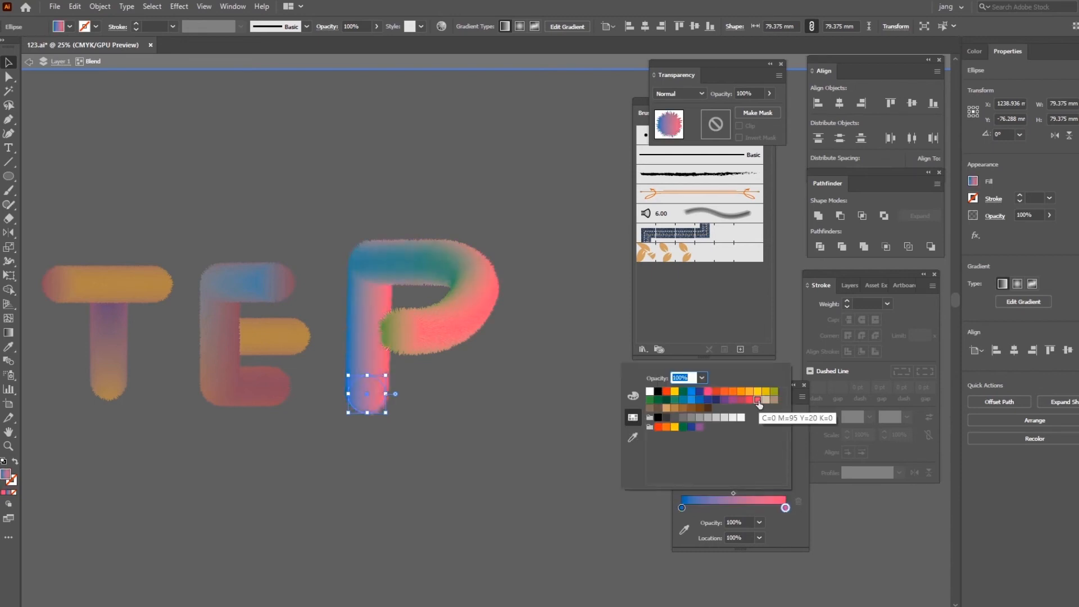
{"action": "left_click", "coordinate": [528, 457]}
{"action": "left_click", "coordinate": [498, 400]}
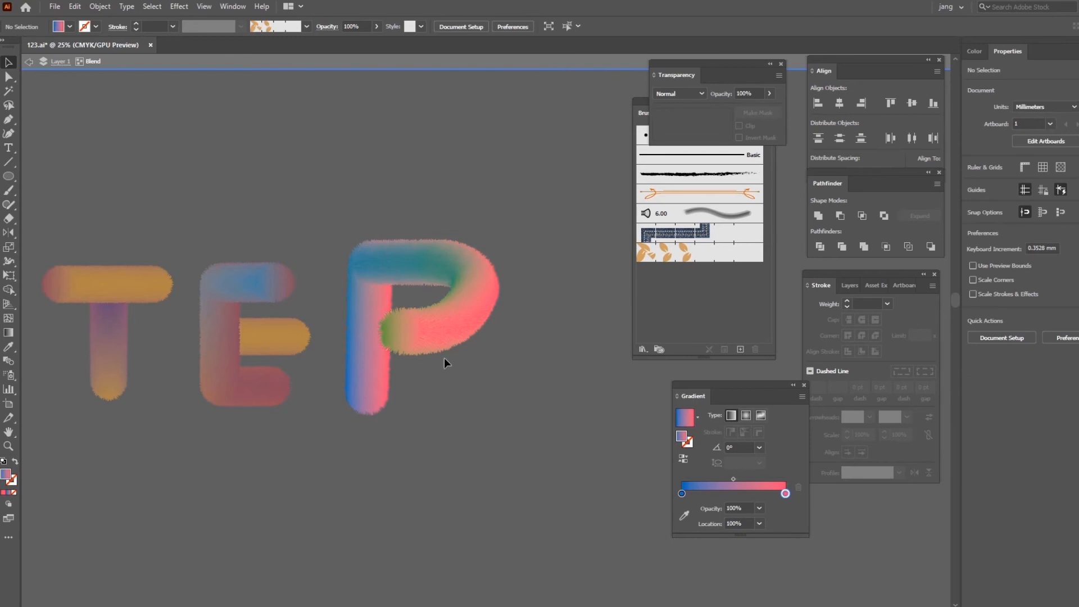
Reverse the blend's stacking order so the bowl-end circle lies at the back, and leave the blend's isolation.
{"action": "left_click", "coordinate": [398, 333]}
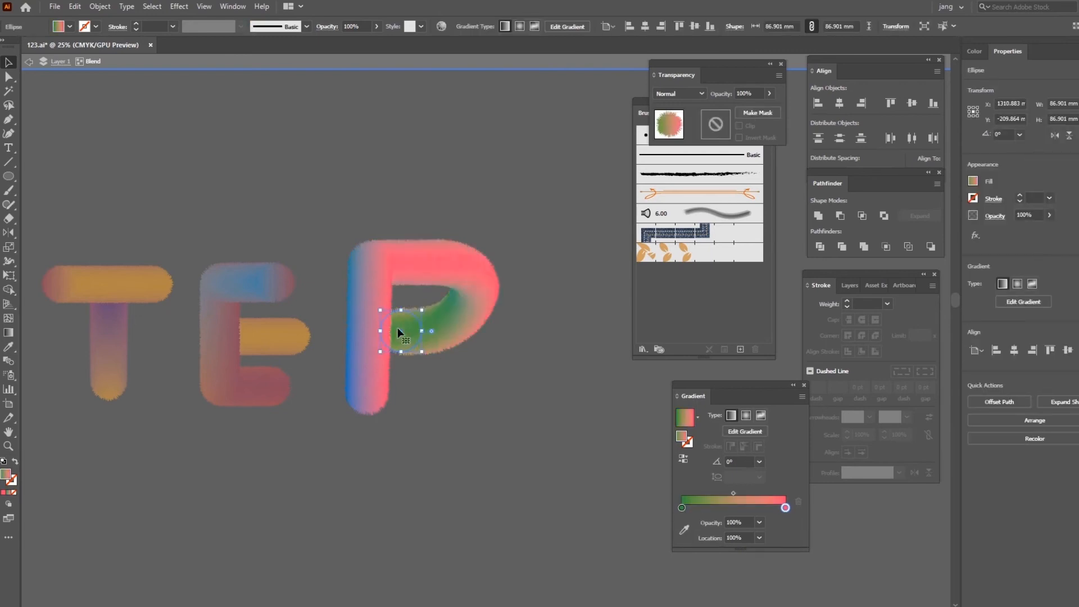
{"action": "left_click", "coordinate": [664, 359]}
{"action": "left_click", "coordinate": [511, 358]}
{"action": "left_click", "coordinate": [460, 324]}
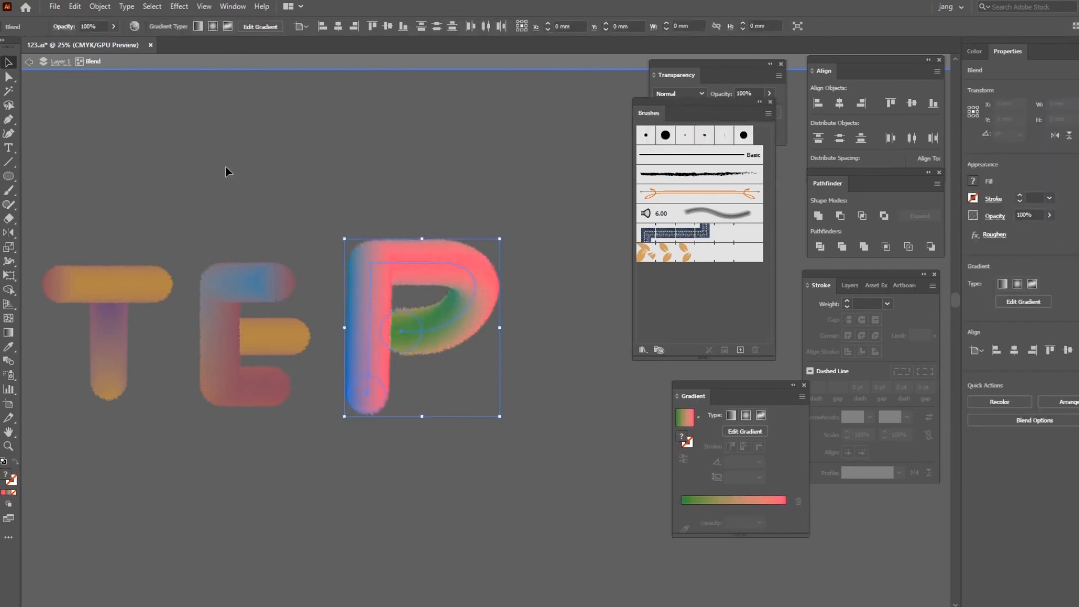
{"action": "left_click", "coordinate": [31, 62]}
Scale the P-shaped blend down to about 285 by 325 mm and shift it slightly down to line up with the E.
{"action": "left_click", "coordinate": [396, 326]}
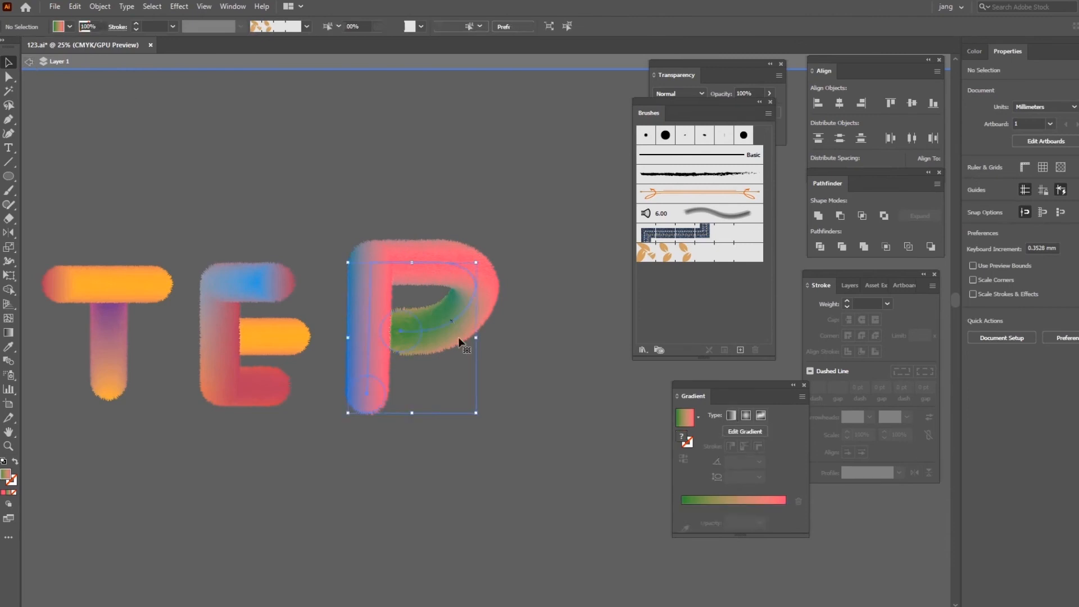
{"action": "left_click_drag", "start_coordinate": [478, 413], "coordinate": [450, 385]}
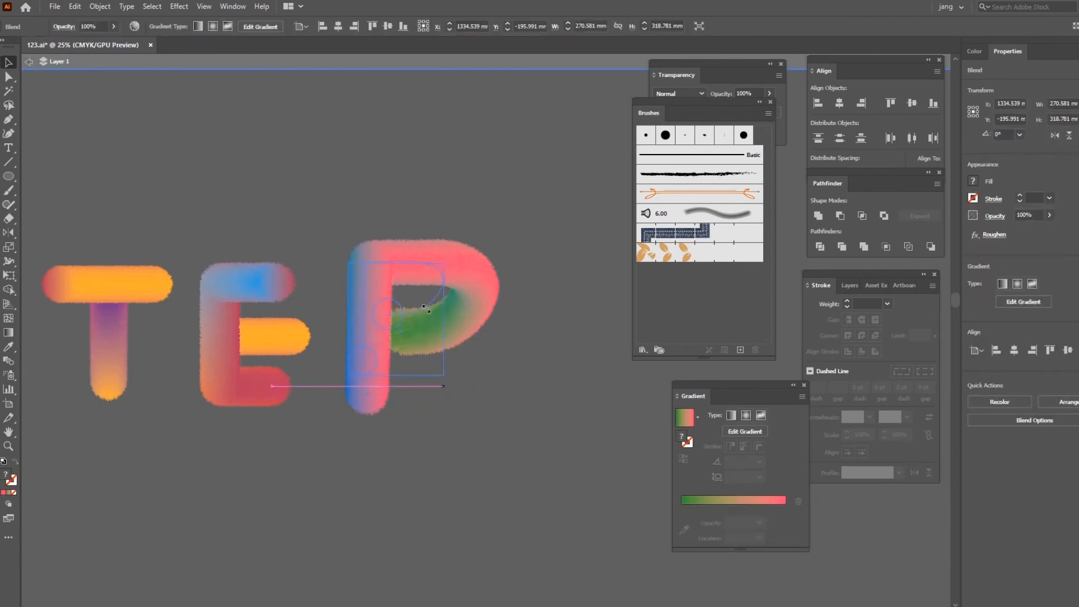
{"action": "left_click_drag", "start_coordinate": [393, 299], "coordinate": [392, 314]}
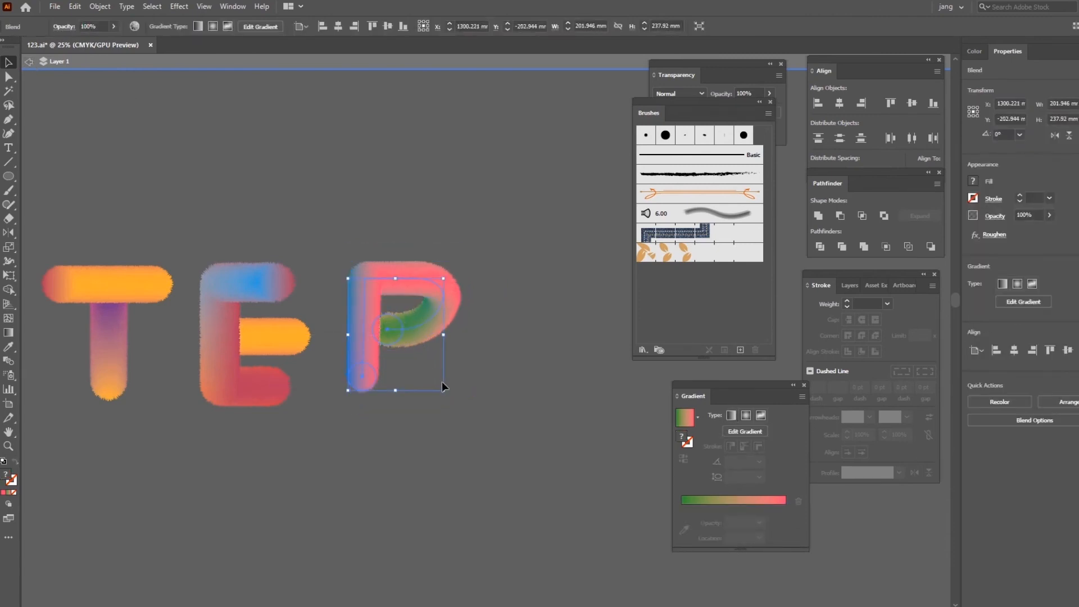
{"action": "left_click_drag", "start_coordinate": [446, 392], "coordinate": [461, 409]}
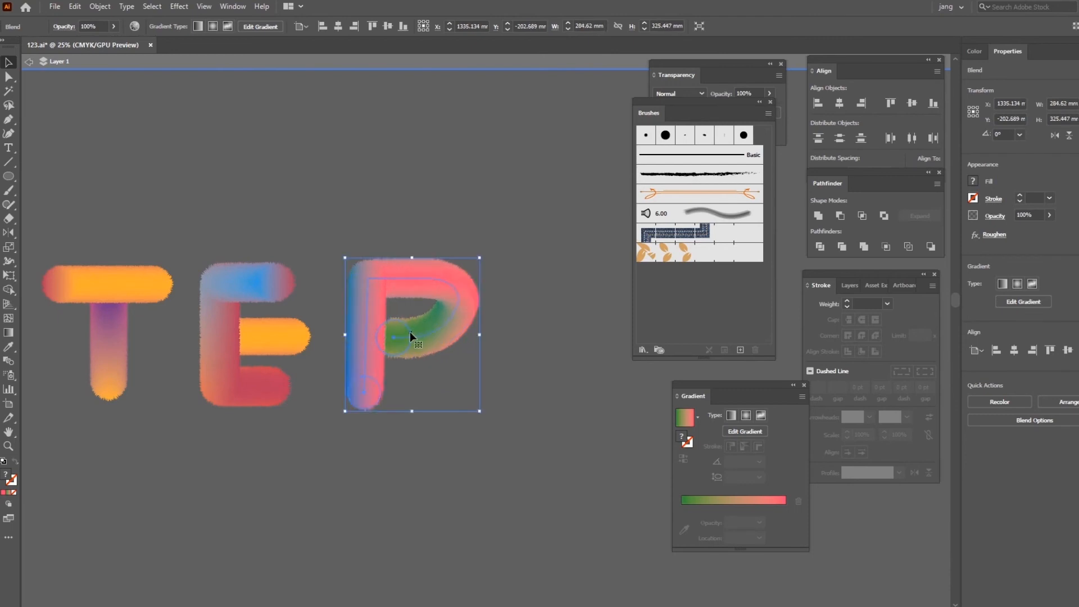
{"action": "left_click", "coordinate": [538, 360]}
Draw an open S-curved leg path about 315 mm wide and 112 mm tall below the P's bowl with the Pen tool.
{"action": "key", "text": "p"}
{"action": "left_click_drag", "start_coordinate": [409, 375], "coordinate": [514, 405]}
{"action": "left_click_drag", "start_coordinate": [526, 445], "coordinate": [584, 511]}
{"action": "key", "text": "ctrl+z"}
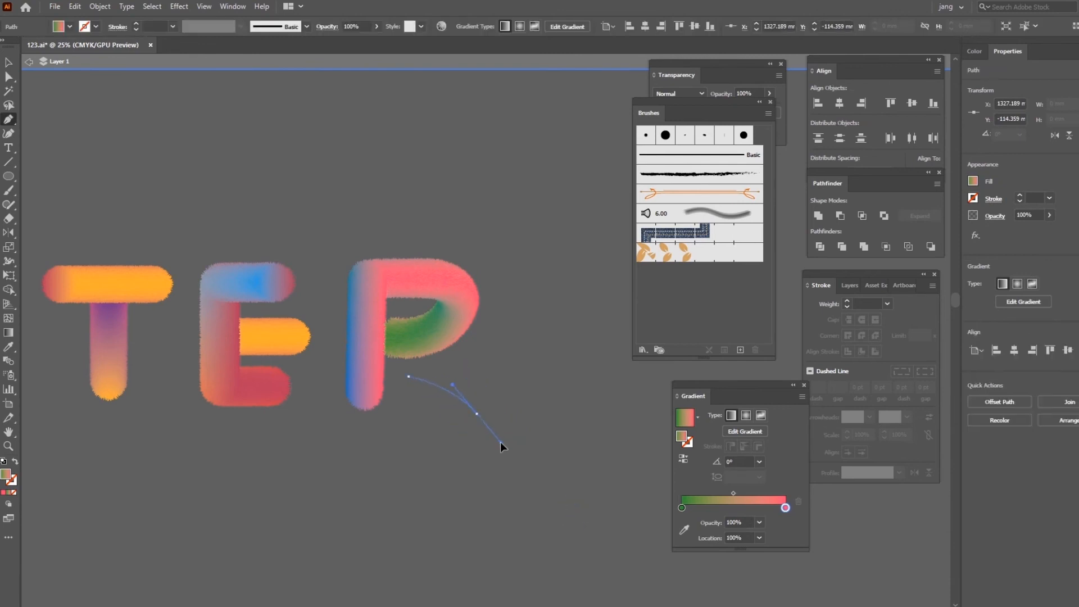
{"action": "left_click_drag", "start_coordinate": [517, 453], "coordinate": [518, 461]}
{"action": "left_click", "coordinate": [477, 414]}
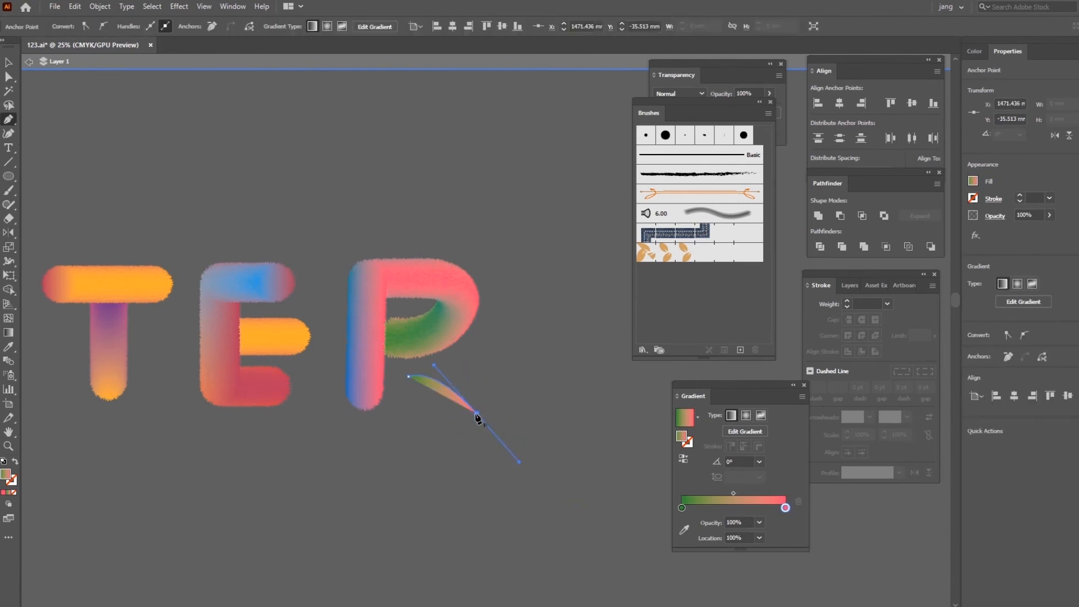
{"action": "mouse_move", "coordinate": [558, 402]}
{"action": "left_mouse_down"}
{"action": "mouse_move", "coordinate": [561, 366]}
{"action": "mouse_move", "coordinate": [584, 342]}
{"action": "left_mouse_up"}
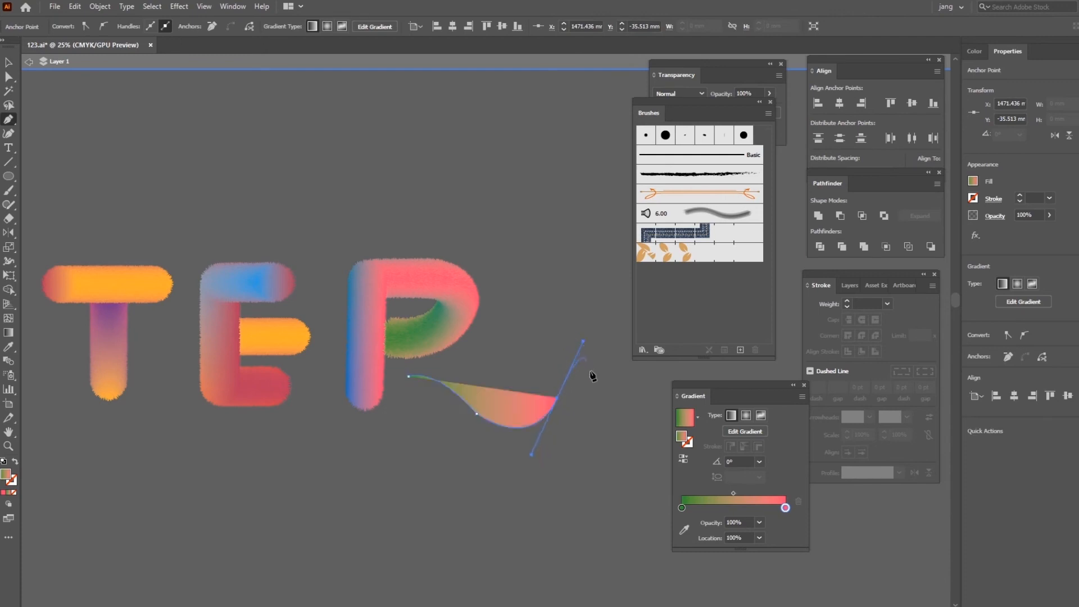
{"action": "left_click", "coordinate": [604, 392], "text": "ctrl"}
Remove the fill from the curved leg path and deselect it.
{"action": "left_click", "coordinate": [9, 62]}
{"action": "left_click", "coordinate": [540, 394]}
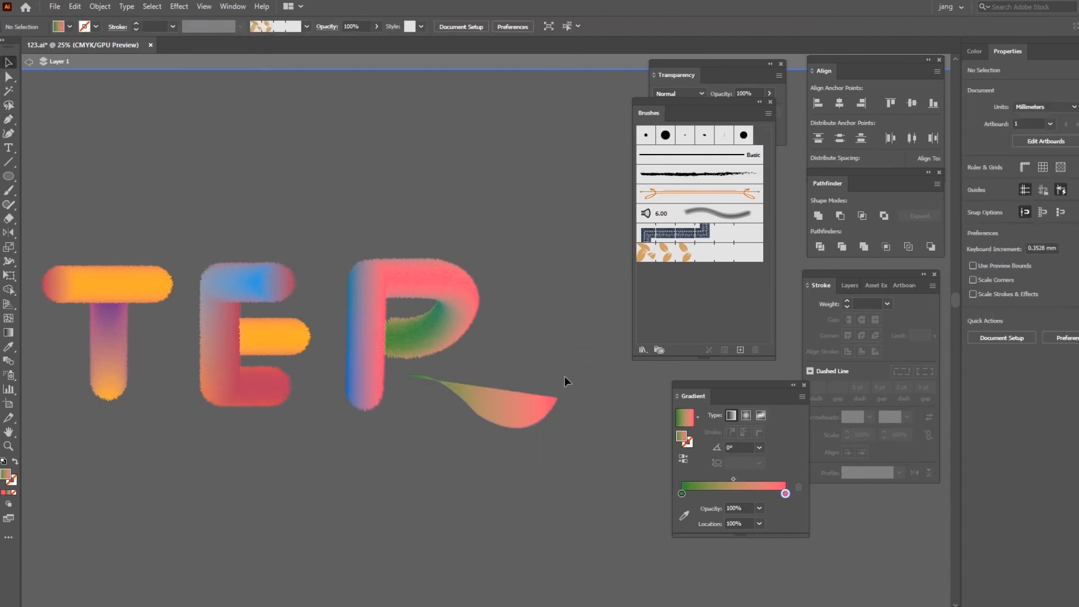
{"action": "left_click", "coordinate": [69, 26]}
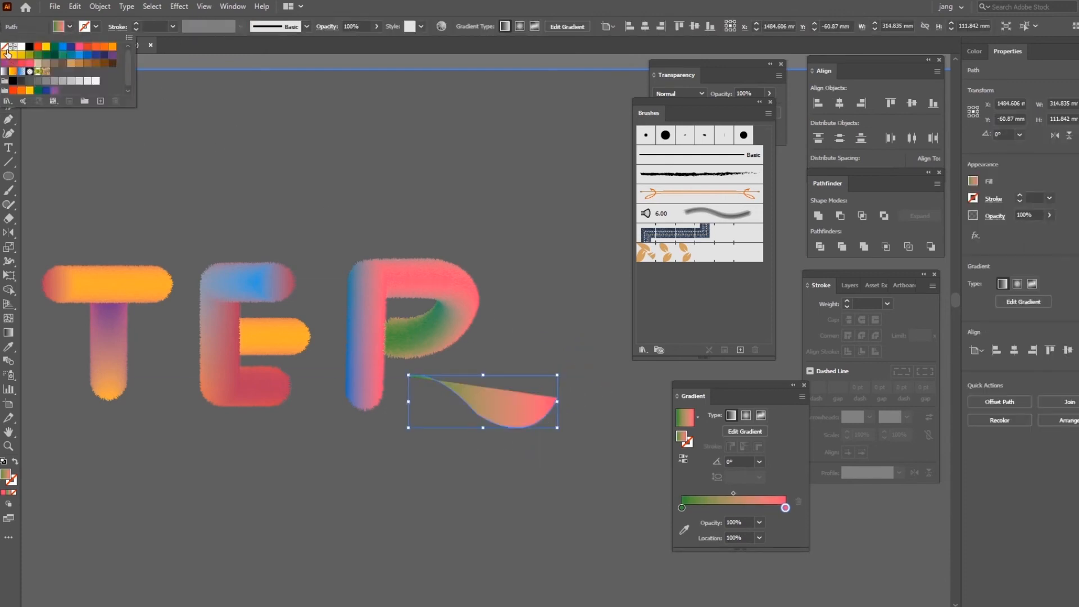
{"action": "left_click", "coordinate": [5, 46]}
{"action": "left_click", "coordinate": [531, 292]}
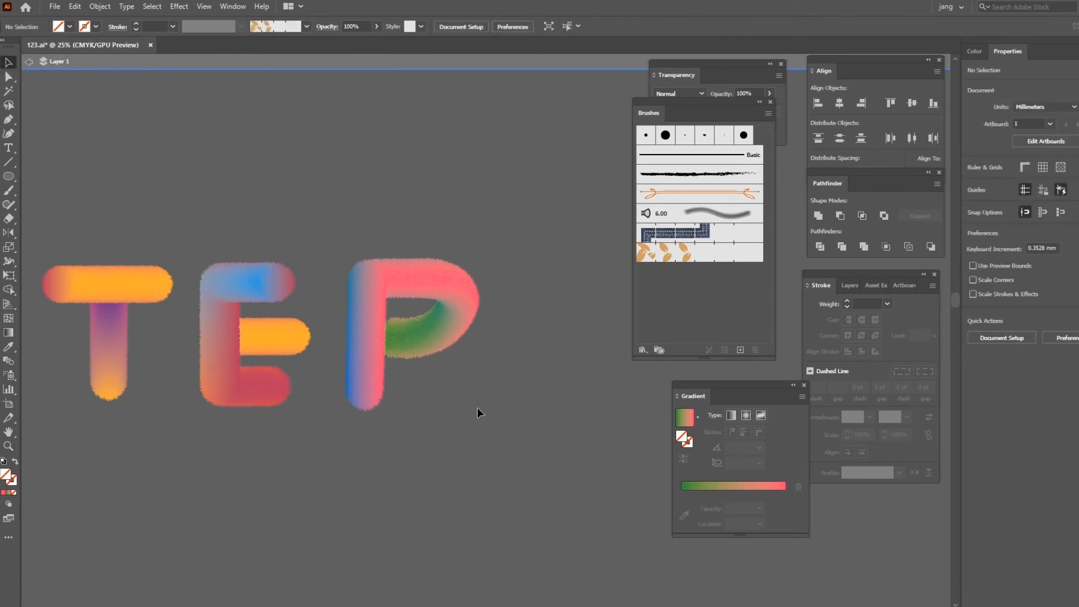
Draw a circle about 103 mm in diameter above the letters and fill it with the white-to-black gradient.
{"action": "left_click", "coordinate": [8, 176]}
{"action": "left_click_drag", "start_coordinate": [174, 90], "coordinate": [223, 138]}
{"action": "left_click", "coordinate": [30, 65]}
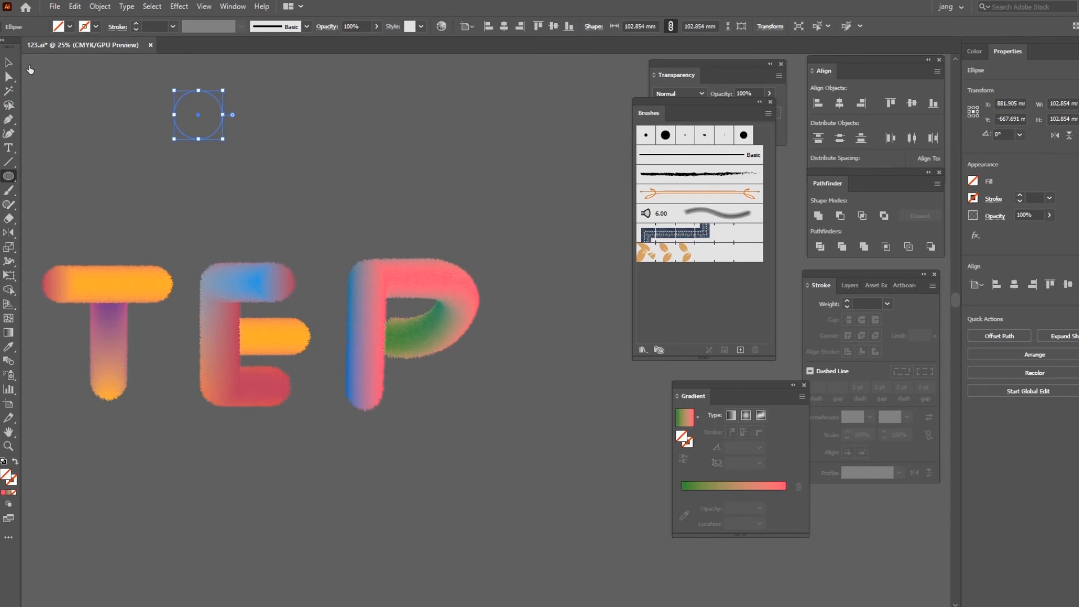
{"action": "left_click", "coordinate": [69, 26]}
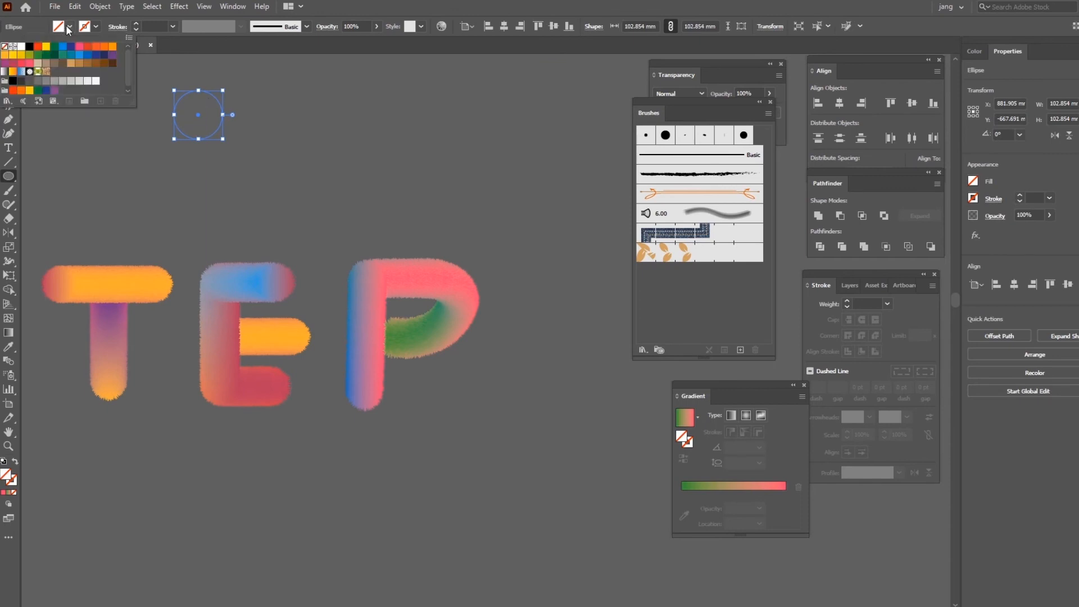
{"action": "left_click", "coordinate": [22, 72]}
Duplicate the gradient circle diagonally down to the right and save the document.
{"action": "left_click", "coordinate": [9, 62]}
{"action": "left_click_drag", "start_coordinate": [206, 113], "coordinate": [361, 201]}
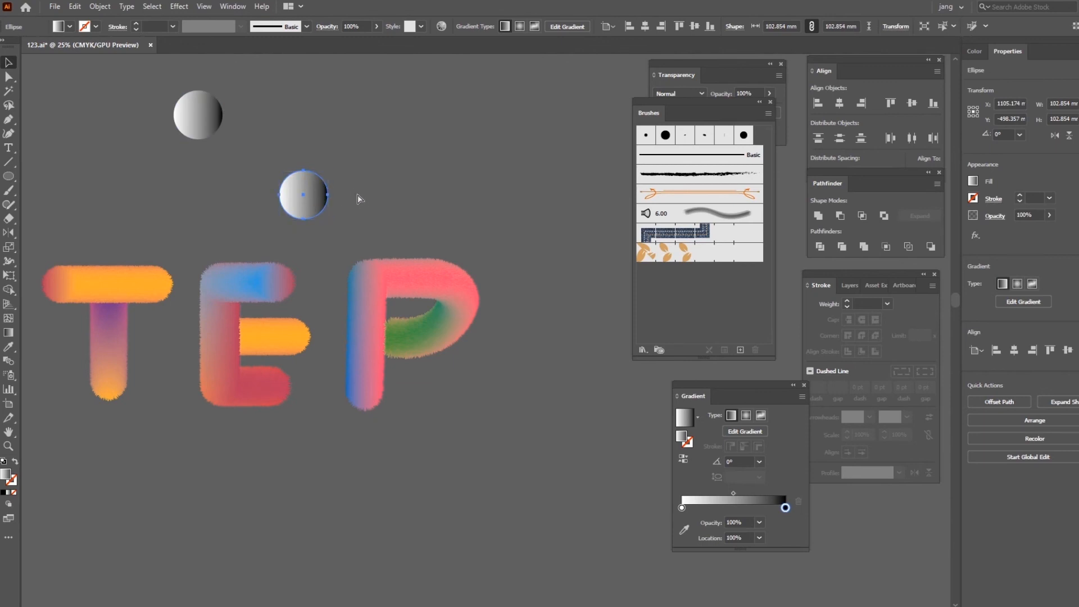
{"action": "key", "text": "ctrl+s"}
Blend the two gradient circles and apply the last-used Roughen effect to the blend.
{"action": "left_click_drag", "start_coordinate": [139, 83], "coordinate": [339, 194]}
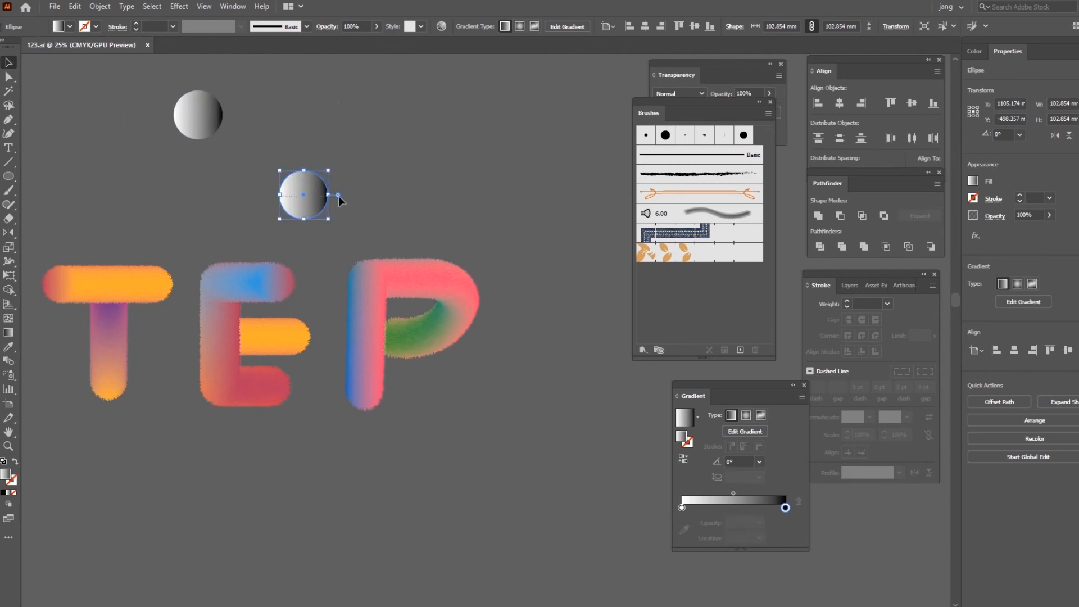
{"action": "key", "text": "ctrl+alt+b"}
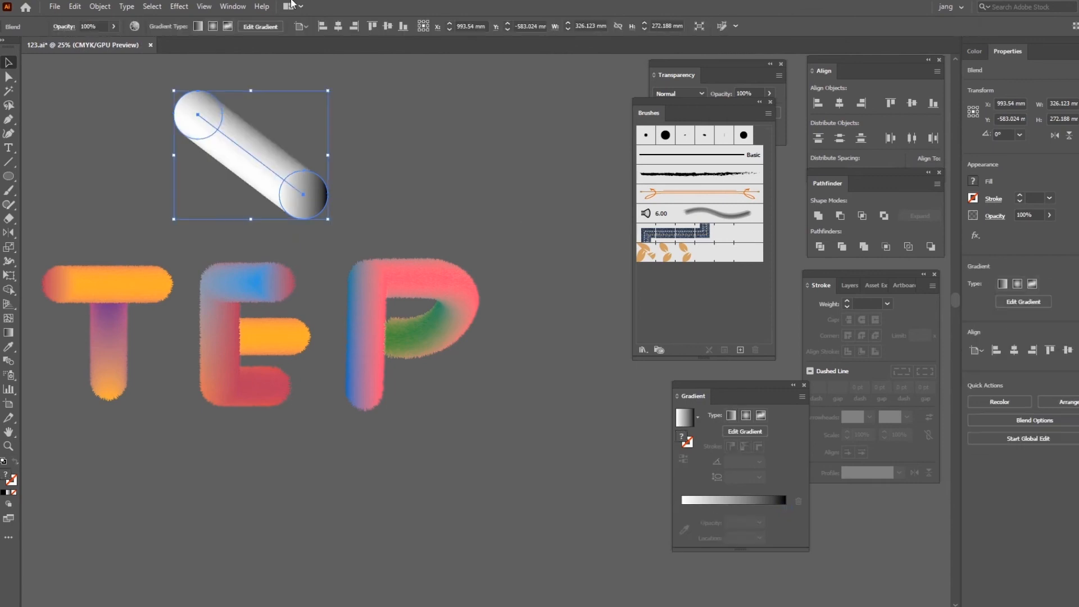
{"action": "left_click", "coordinate": [180, 6]}
{"action": "left_click", "coordinate": [225, 18]}
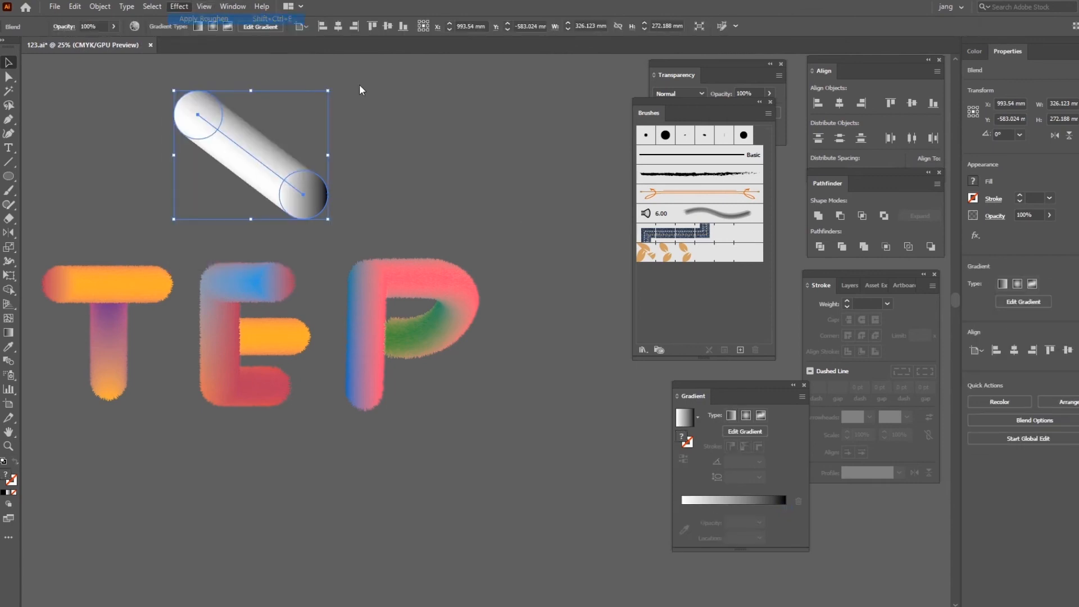
{"action": "left_click", "coordinate": [420, 151]}
{"action": "left_click", "coordinate": [248, 152]}
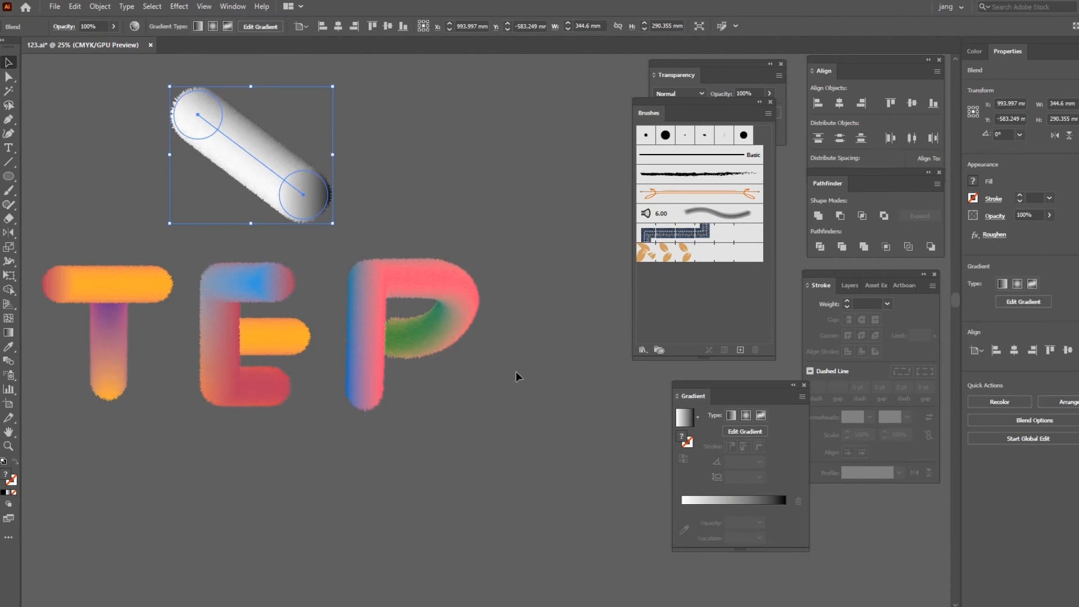
Replace the roughened blend's spine with the curved leg path and deselect the result.
{"action": "left_click_drag", "start_coordinate": [470, 462], "coordinate": [297, 157]}
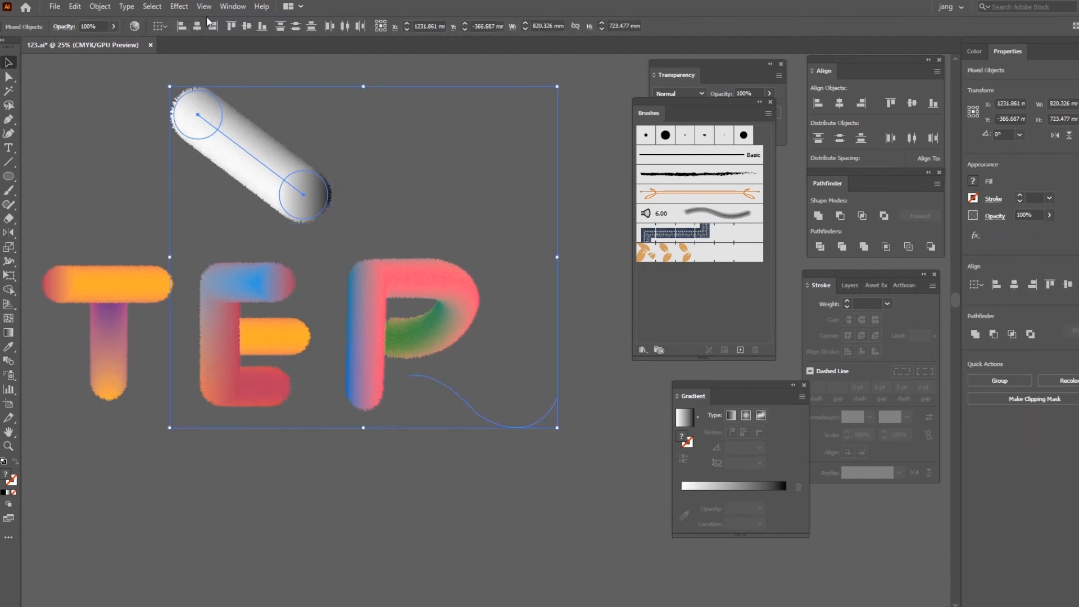
{"action": "key", "text": "ctrl+alt+b"}
{"action": "key", "text": "ctrl+z"}
{"action": "left_click", "coordinate": [100, 7]}
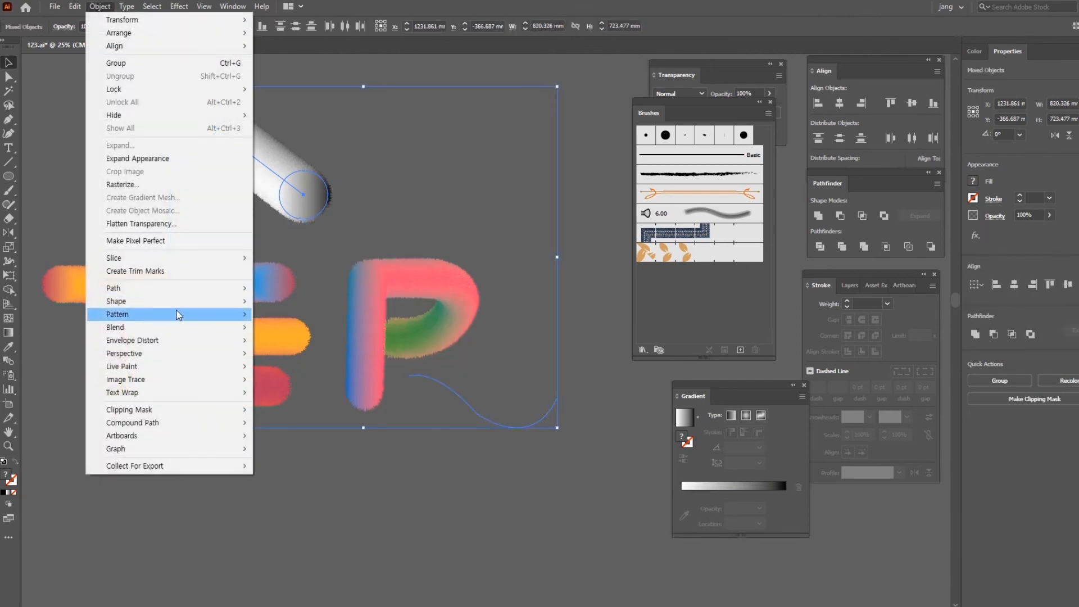
{"action": "mouse_move", "coordinate": [187, 315]}
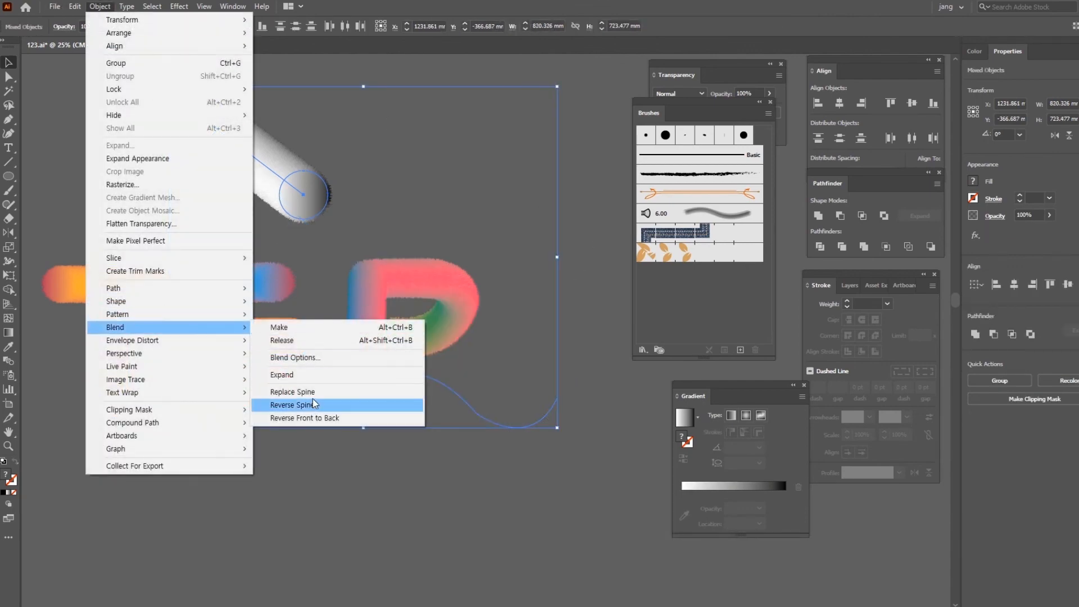
{"action": "left_click", "coordinate": [372, 393]}
{"action": "left_click", "coordinate": [603, 478]}
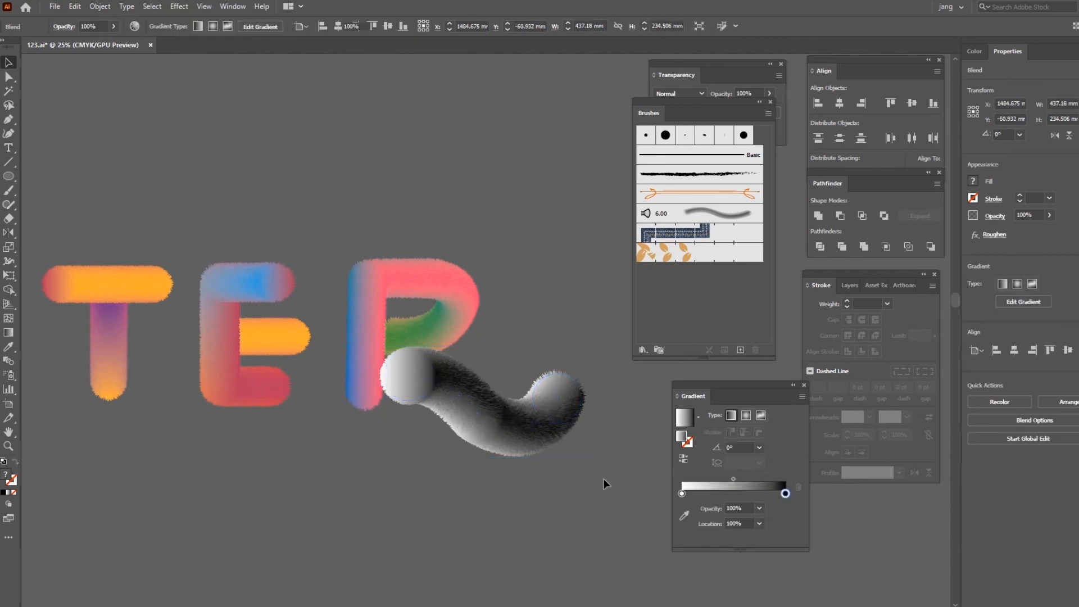
Scale the leg blend down to about 246 by 133 mm and rotate it about 14° clockwise beneath the bowl.
{"action": "left_click", "coordinate": [486, 416]}
{"action": "left_click_drag", "start_coordinate": [587, 458], "coordinate": [496, 410]}
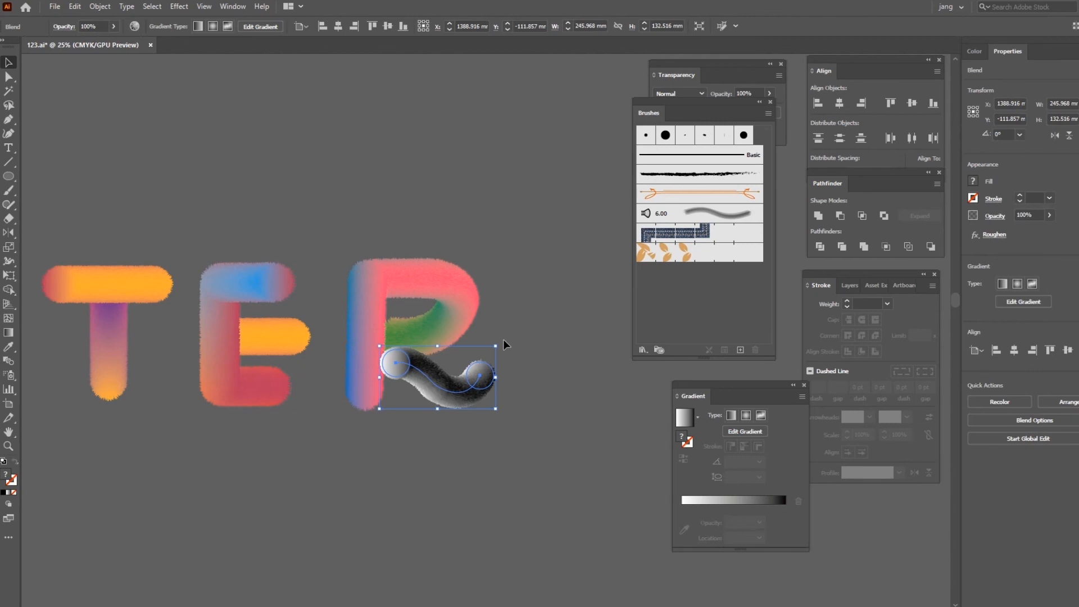
{"action": "left_click_drag", "start_coordinate": [500, 343], "coordinate": [507, 360]}
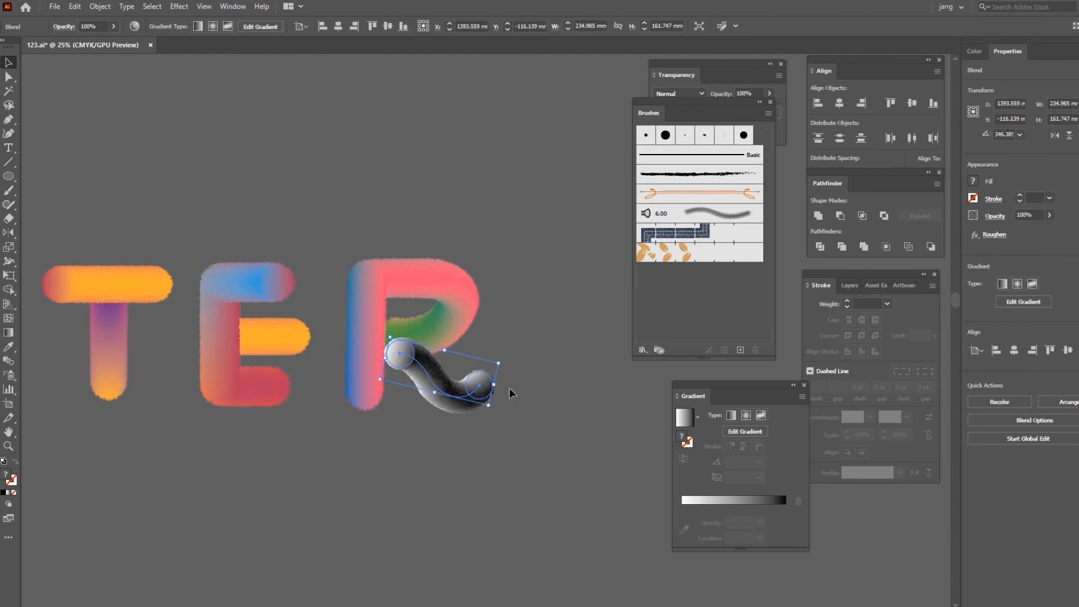
{"action": "left_click", "coordinate": [511, 393]}
Isolate the leg blend and shrink its tail-end circle to about 16 mm in diameter.
{"action": "double_click", "coordinate": [490, 395]}
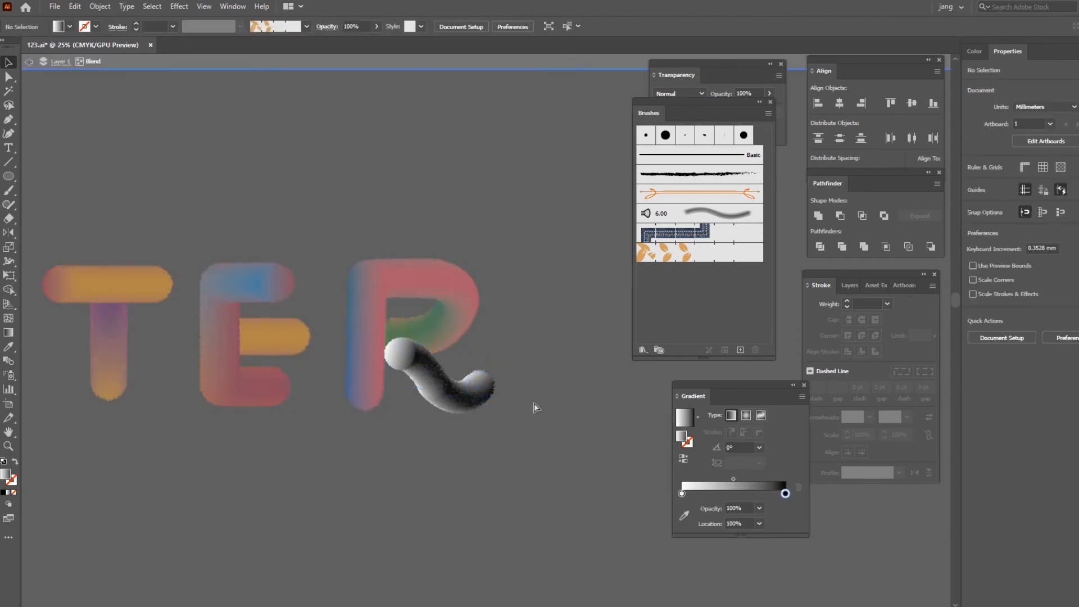
{"action": "key", "text": "ctrl+equal"}
{"action": "key", "text": "ctrl+equal"}
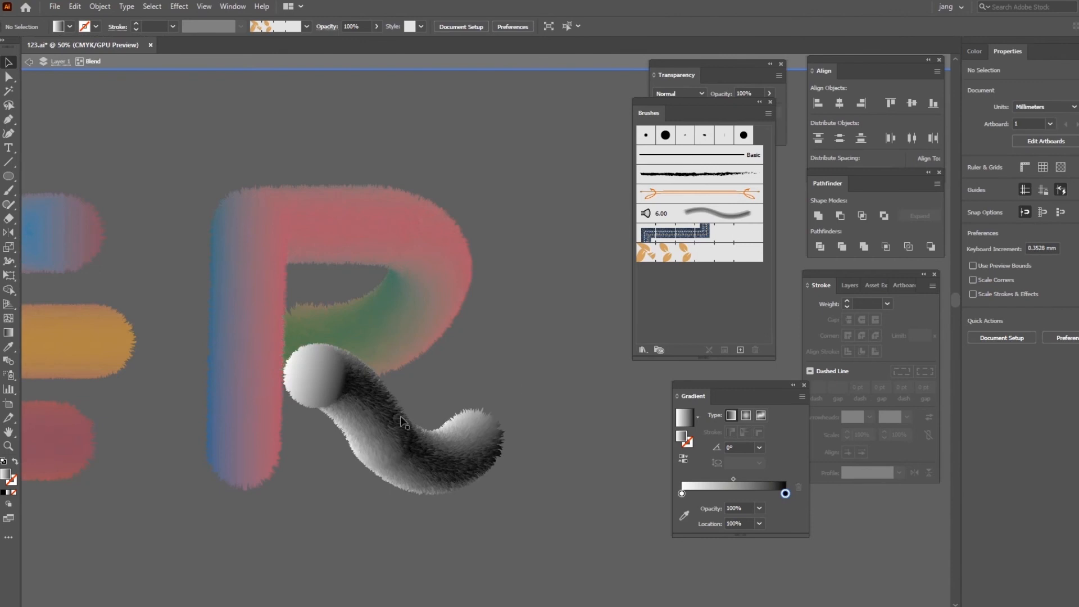
{"action": "left_click", "coordinate": [322, 388]}
{"action": "left_click", "coordinate": [483, 439]}
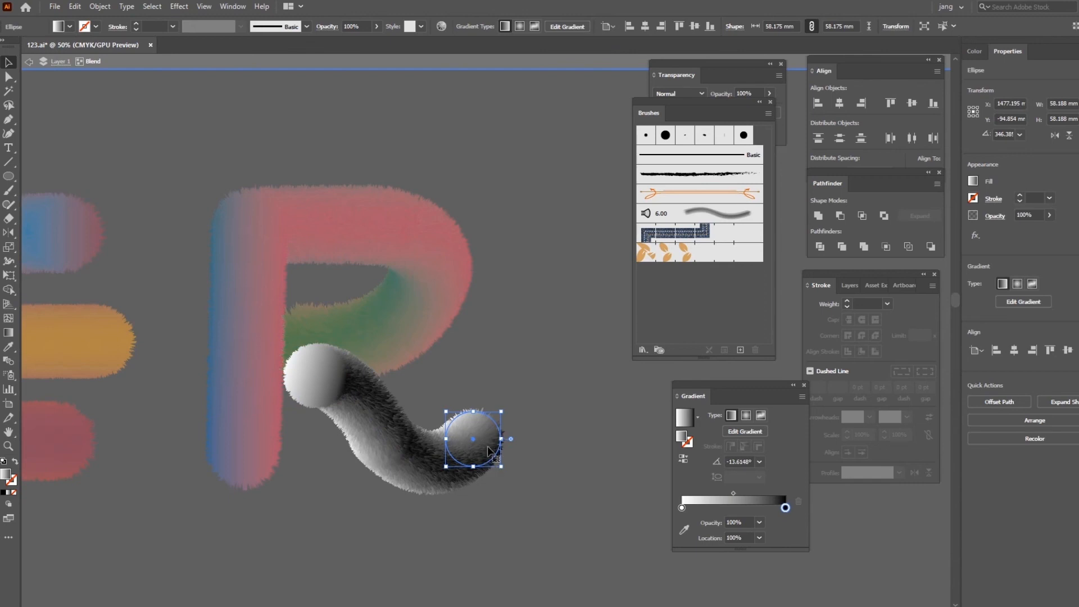
{"action": "left_click_drag", "start_coordinate": [502, 467], "coordinate": [479, 442]}
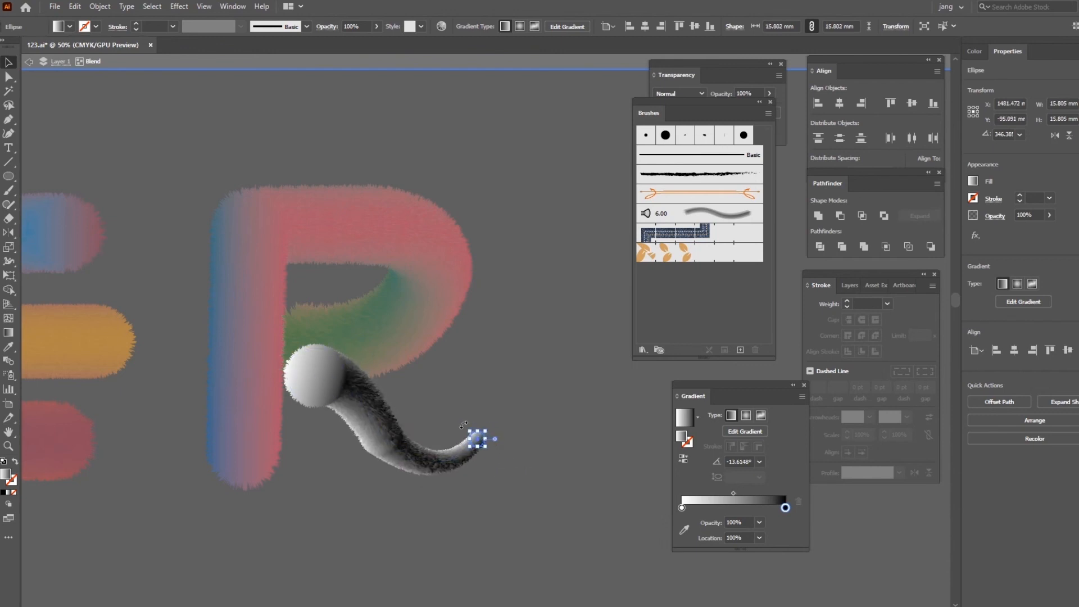
Resize the leg's bowl-end circle to about 68 mm and shift it slightly up and left onto the stem.
{"action": "left_click", "coordinate": [337, 387]}
{"action": "left_click_drag", "start_coordinate": [344, 406], "coordinate": [353, 413]}
{"action": "left_click_drag", "start_coordinate": [315, 377], "coordinate": [305, 368]}
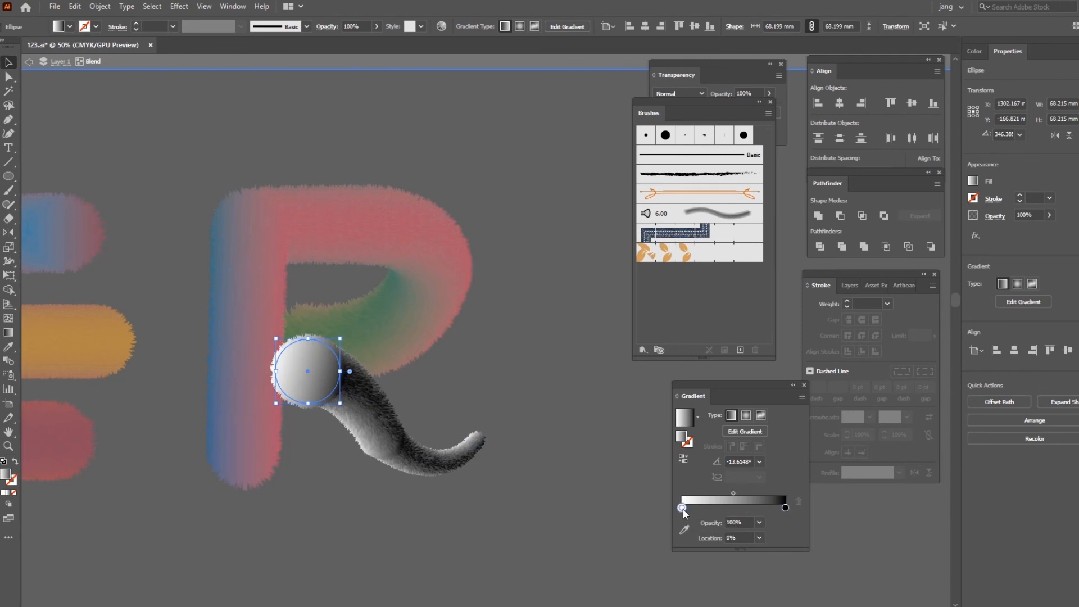
Recolor the leg's bowl-end circle gradient to run from green to dark blue.
{"action": "double_click", "coordinate": [682, 508]}
{"action": "left_click", "coordinate": [685, 391]}
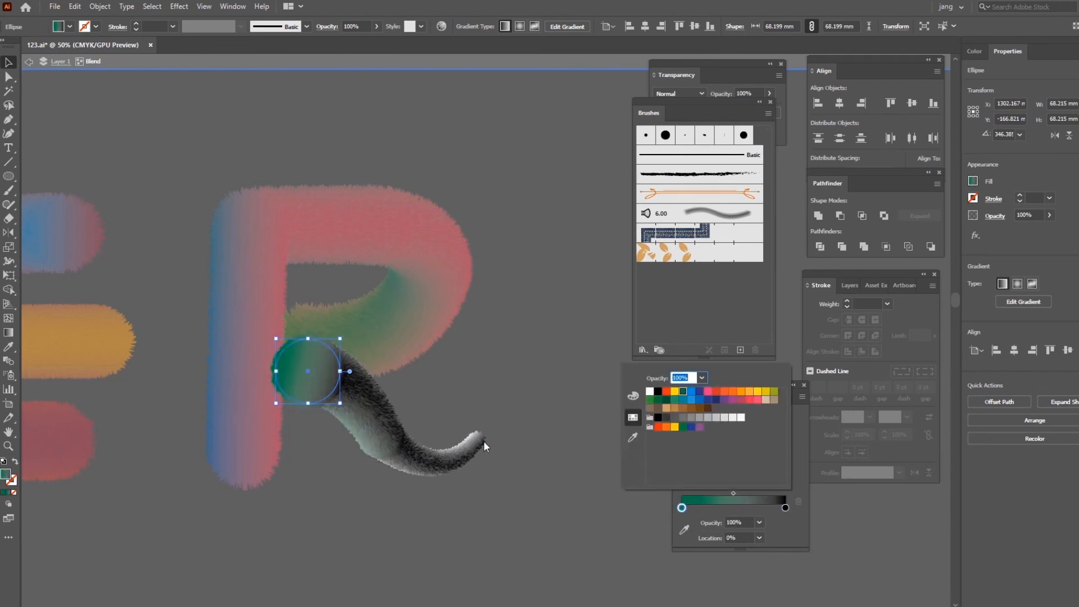
{"action": "left_click", "coordinate": [787, 507]}
{"action": "double_click", "coordinate": [787, 507]}
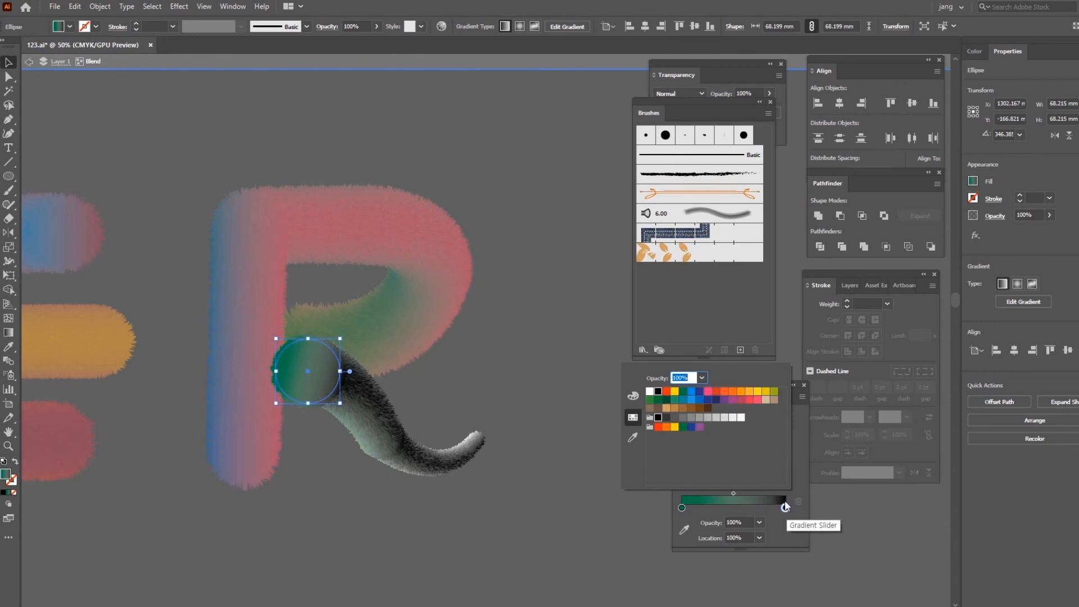
{"action": "left_click", "coordinate": [708, 400]}
{"action": "left_click", "coordinate": [480, 441]}
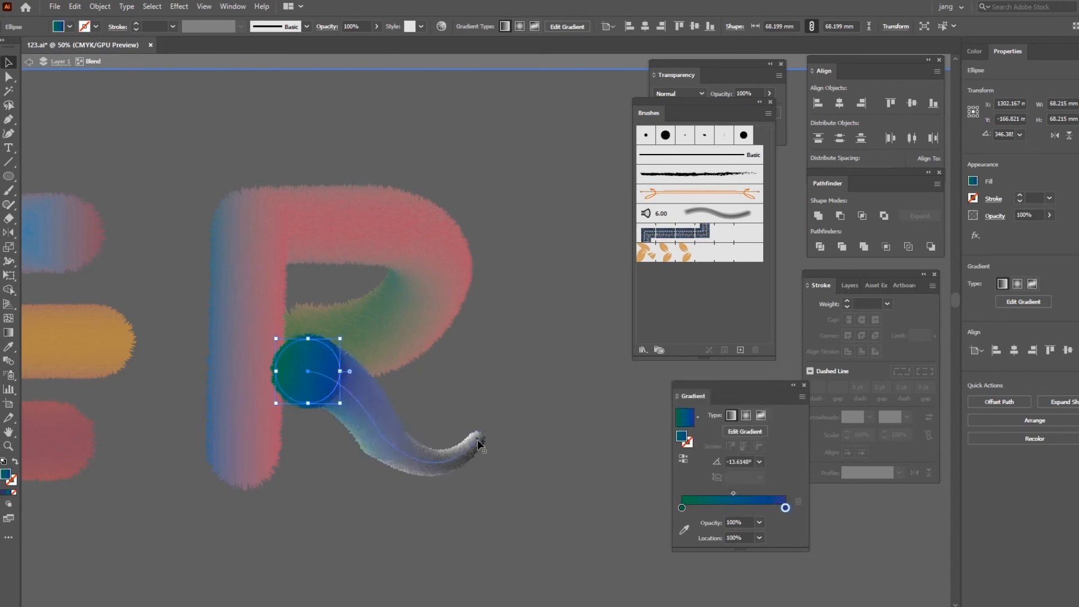
Recolor the leg's tail-end circle gradient to run from blue to coral pink, then deselect it.
{"action": "left_click", "coordinate": [481, 440]}
{"action": "left_click", "coordinate": [497, 442]}
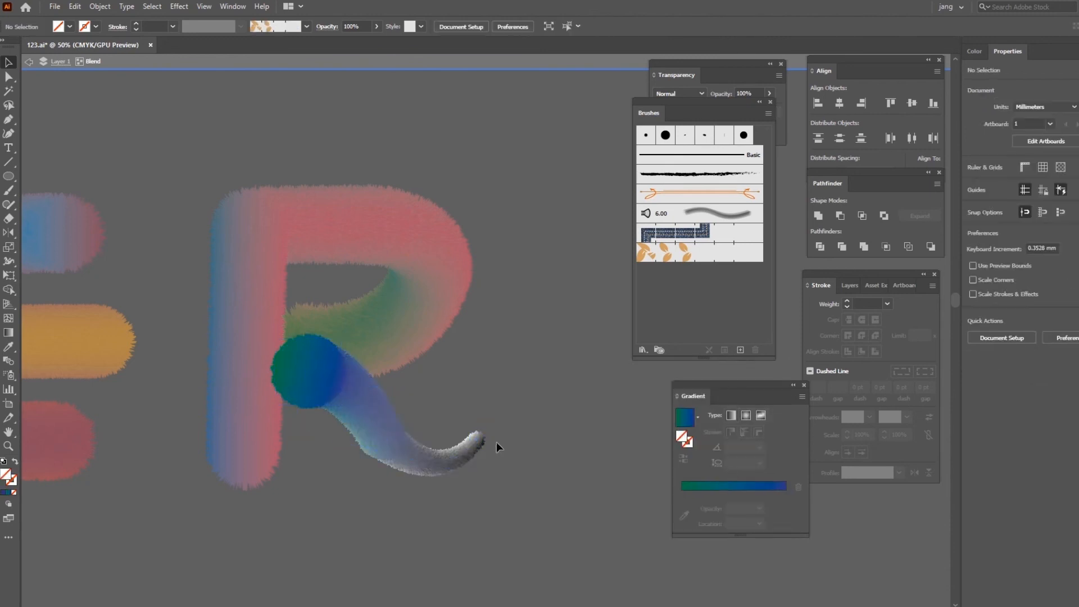
{"action": "left_click", "coordinate": [484, 440]}
{"action": "left_click", "coordinate": [682, 508]}
{"action": "double_click", "coordinate": [682, 507]}
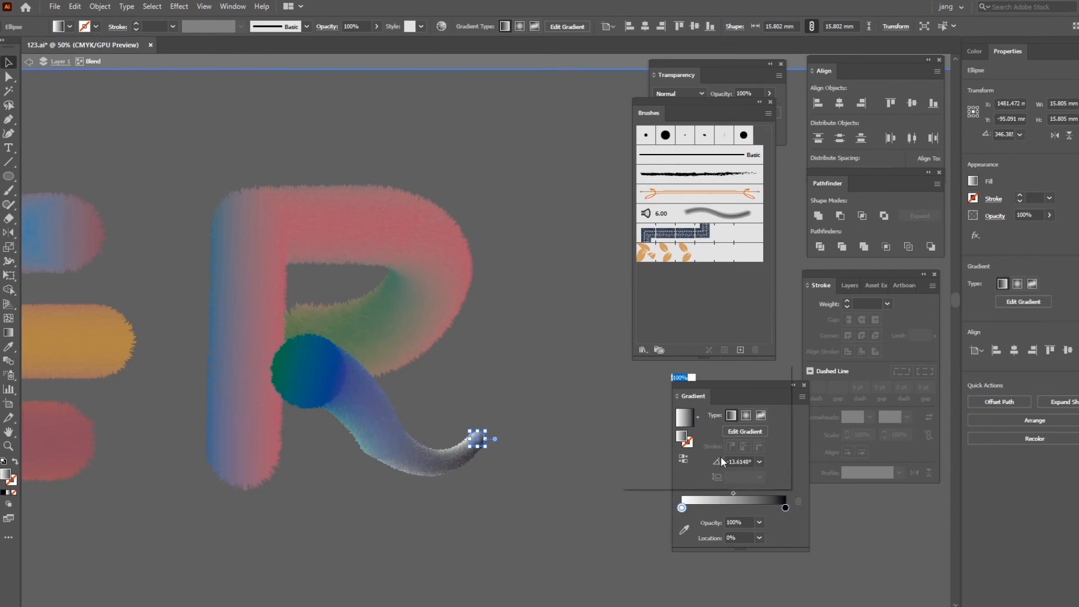
{"action": "left_click", "coordinate": [693, 392]}
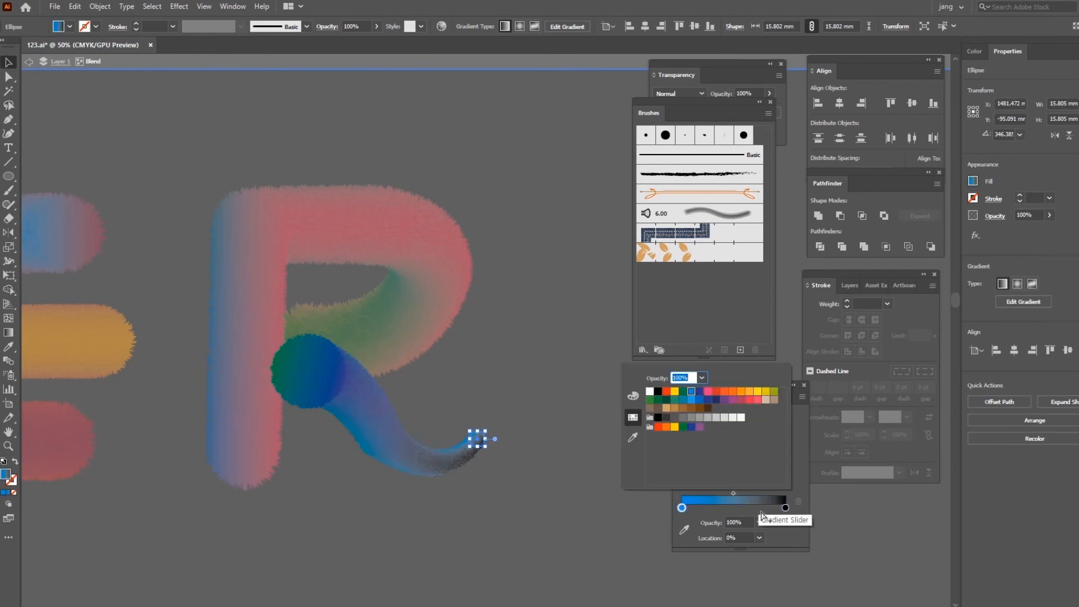
{"action": "left_click", "coordinate": [786, 508]}
{"action": "double_click", "coordinate": [786, 507]}
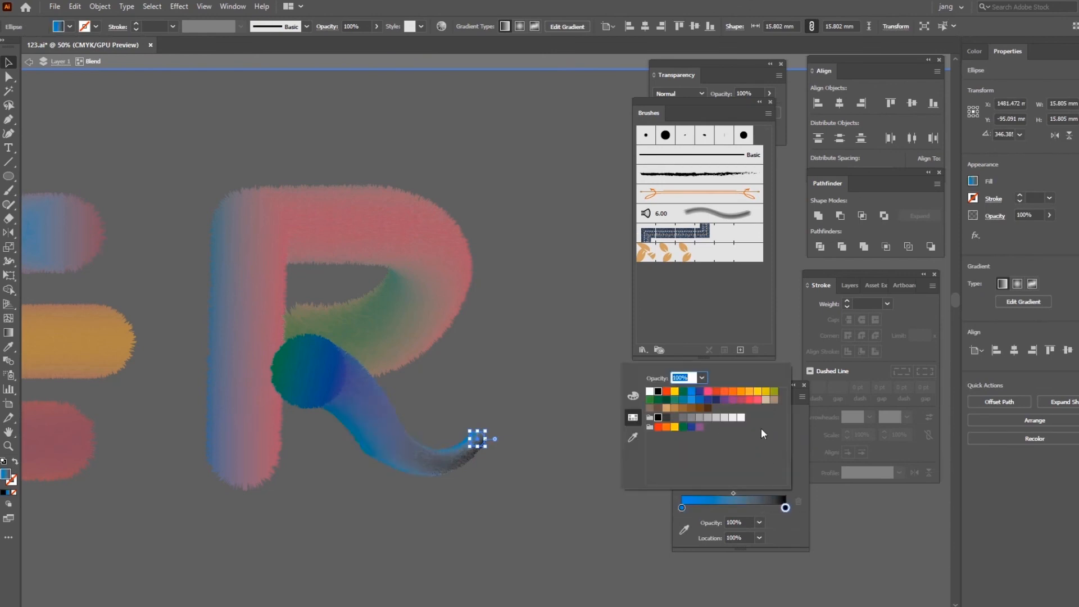
{"action": "left_click", "coordinate": [754, 402]}
{"action": "left_click", "coordinate": [535, 423]}
{"action": "left_click", "coordinate": [548, 517]}
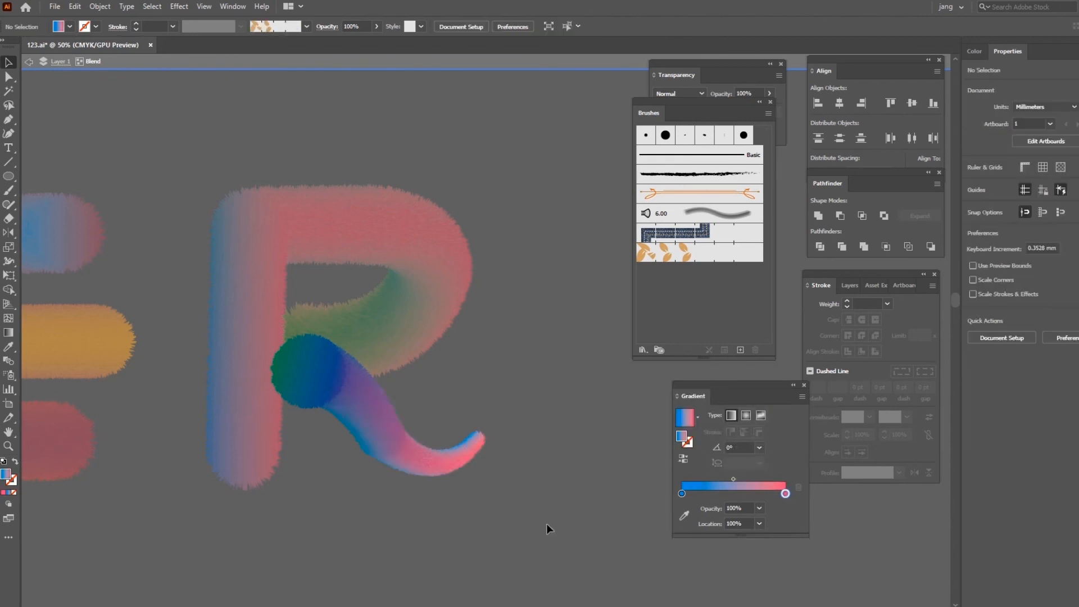
Leave the leg blend's isolation and send the leg behind the P-shaped blend, then deselect it.
{"action": "left_click", "coordinate": [28, 62]}
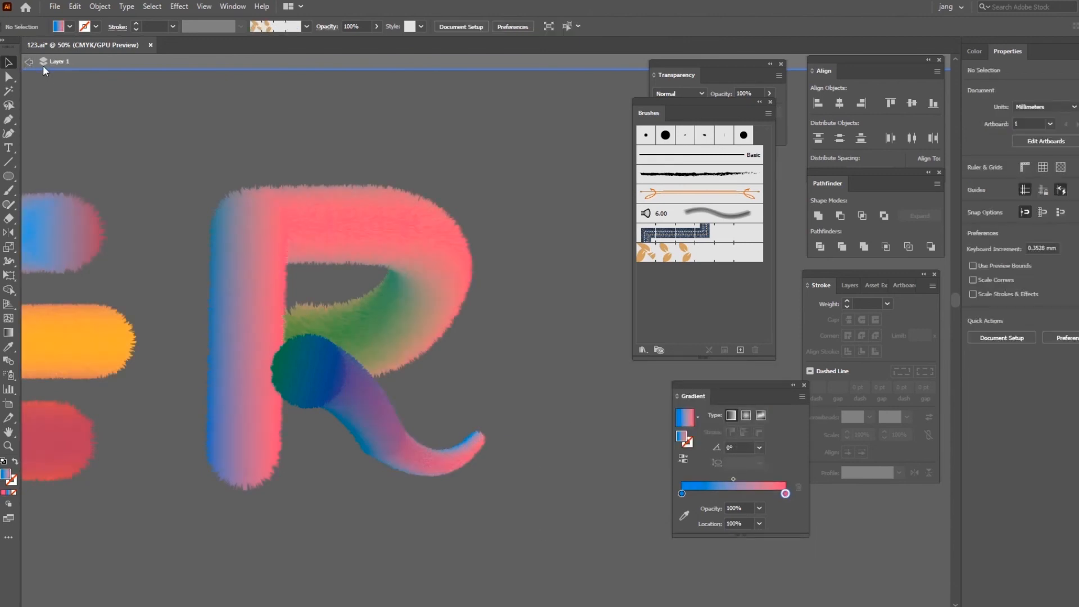
{"action": "left_click", "coordinate": [335, 383]}
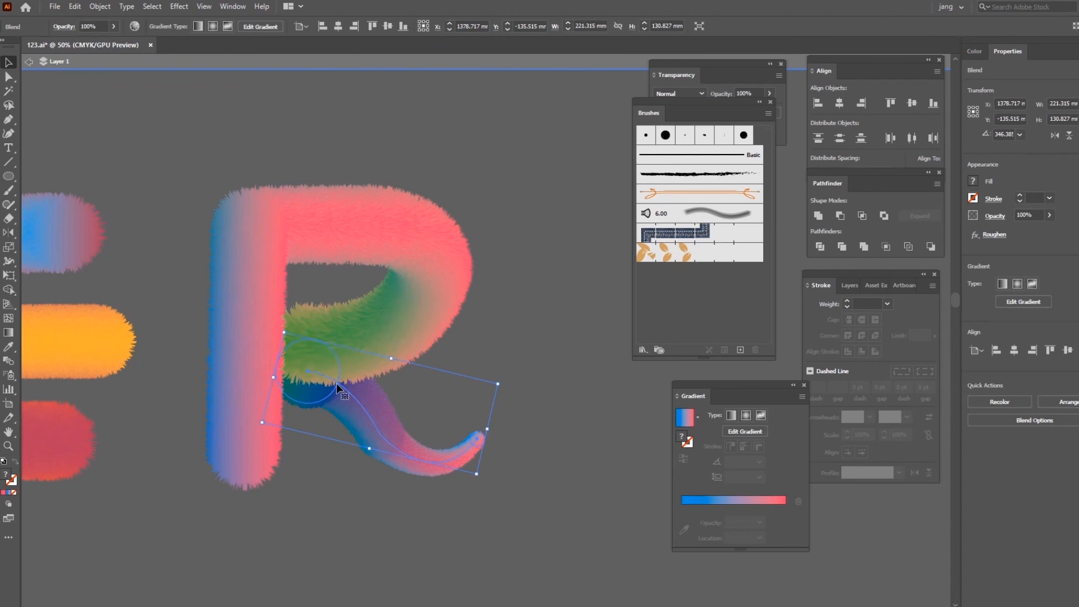
{"action": "left_click", "coordinate": [537, 430]}
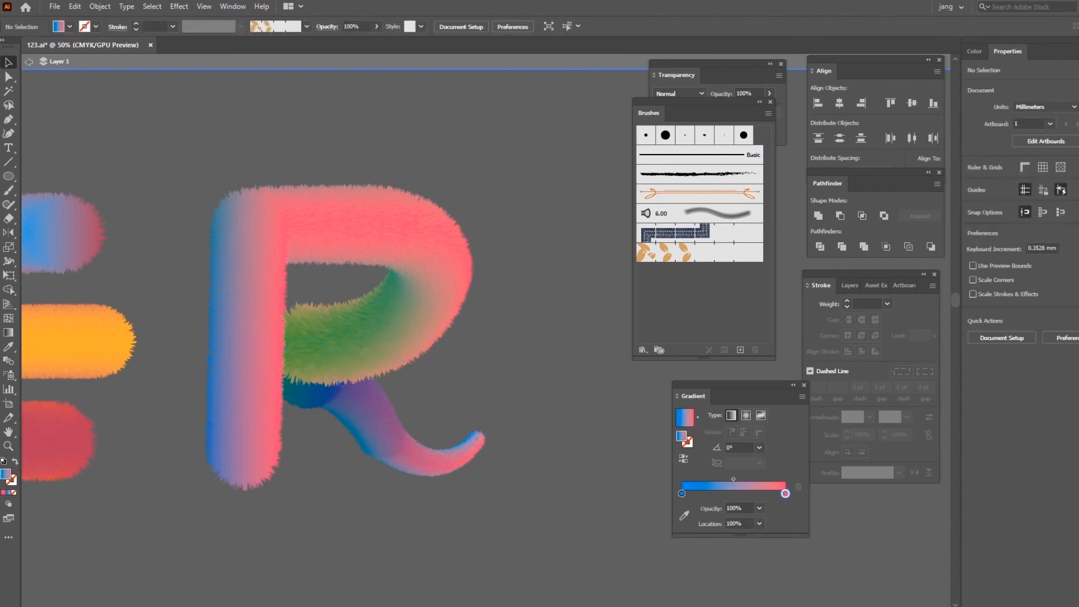
{"action": "left_click", "coordinate": [458, 454]}
{"action": "left_click_drag", "start_coordinate": [433, 455], "coordinate": [623, 509]}
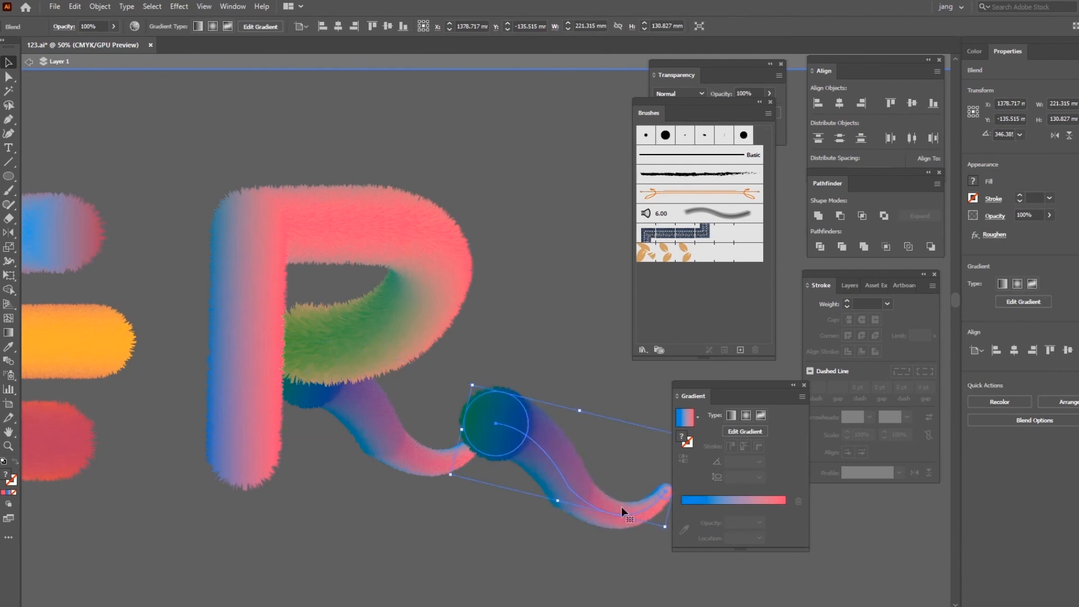
{"action": "left_click_drag", "start_coordinate": [612, 389], "coordinate": [549, 369]}
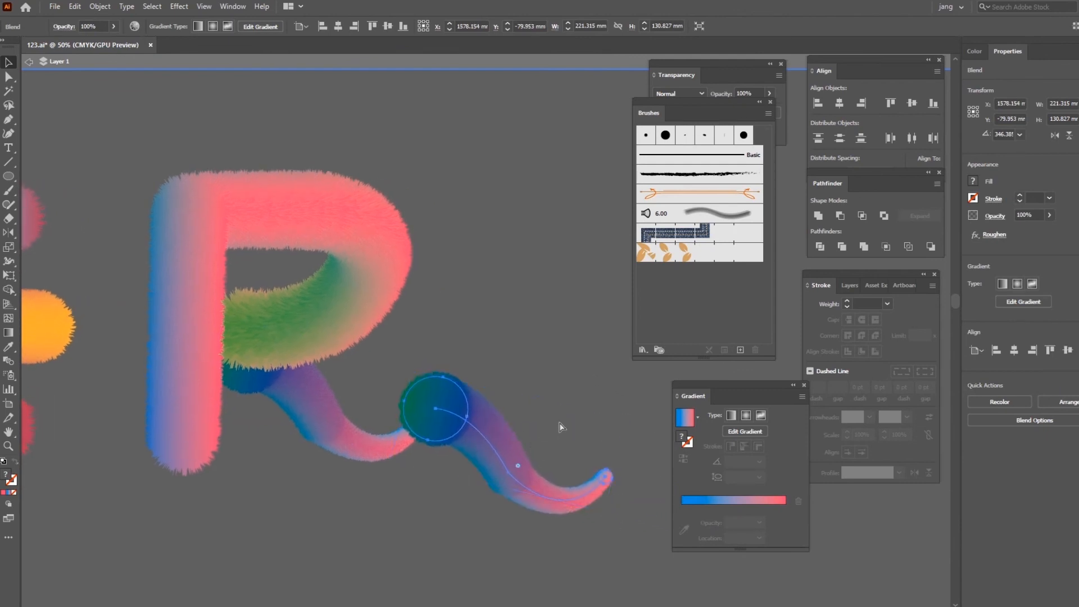
{"action": "left_click_drag", "start_coordinate": [494, 438], "coordinate": [305, 386]}
{"action": "left_click", "coordinate": [531, 392]}
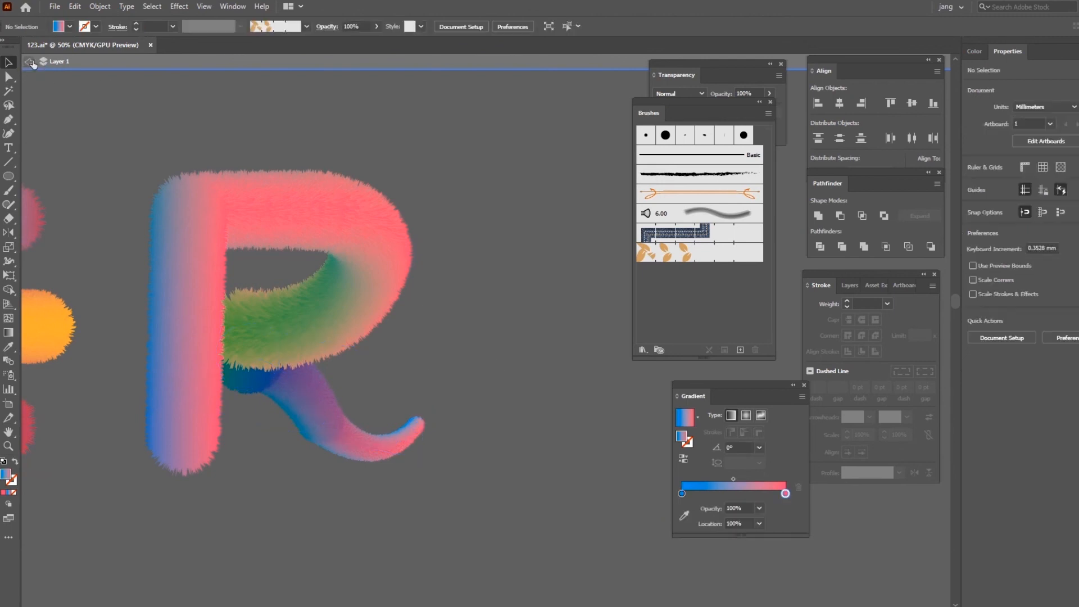
Leave the layer isolation, draw a circle about 82 mm wide beside the R's leg, and duplicate it diagonally up and right.
{"action": "left_click", "coordinate": [30, 62]}
{"action": "left_click", "coordinate": [7, 178]}
{"action": "left_click_drag", "start_coordinate": [455, 330], "coordinate": [533, 407]}
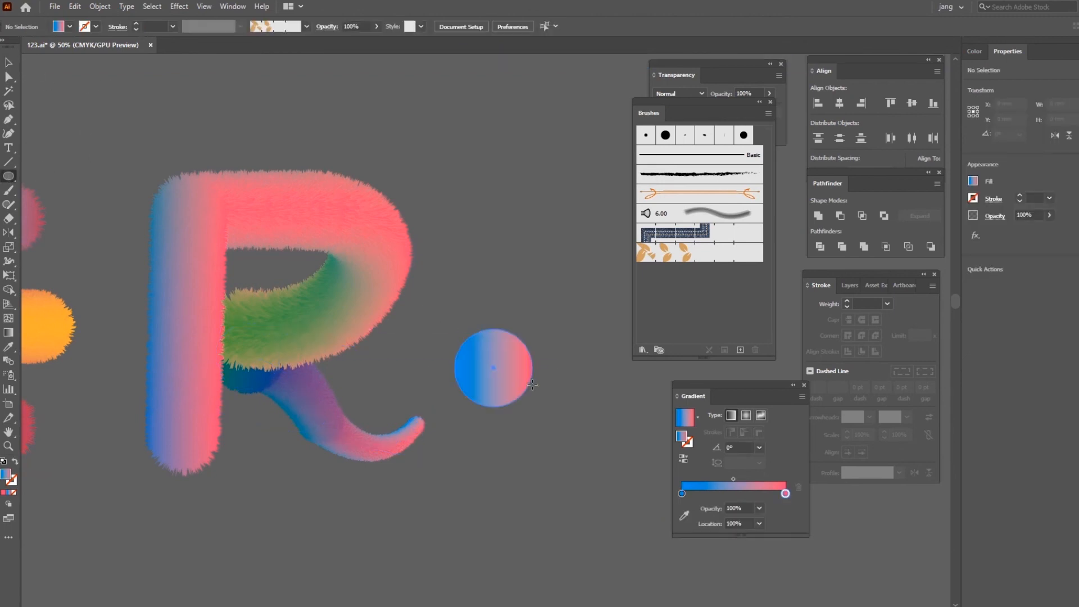
{"action": "key", "text": "v"}
{"action": "scroll", "coordinate": [310, 193], "scroll_direction": "right", "scroll_amount": 1}
{"action": "scroll", "coordinate": [310, 193], "scroll_direction": "right", "scroll_amount": 3}
{"action": "left_click_drag", "start_coordinate": [350, 375], "coordinate": [383, 339]}
Blend the two overlapping circles and apply the last Roughen effect to the blend.
{"action": "left_click_drag", "start_coordinate": [451, 356], "coordinate": [362, 344]}
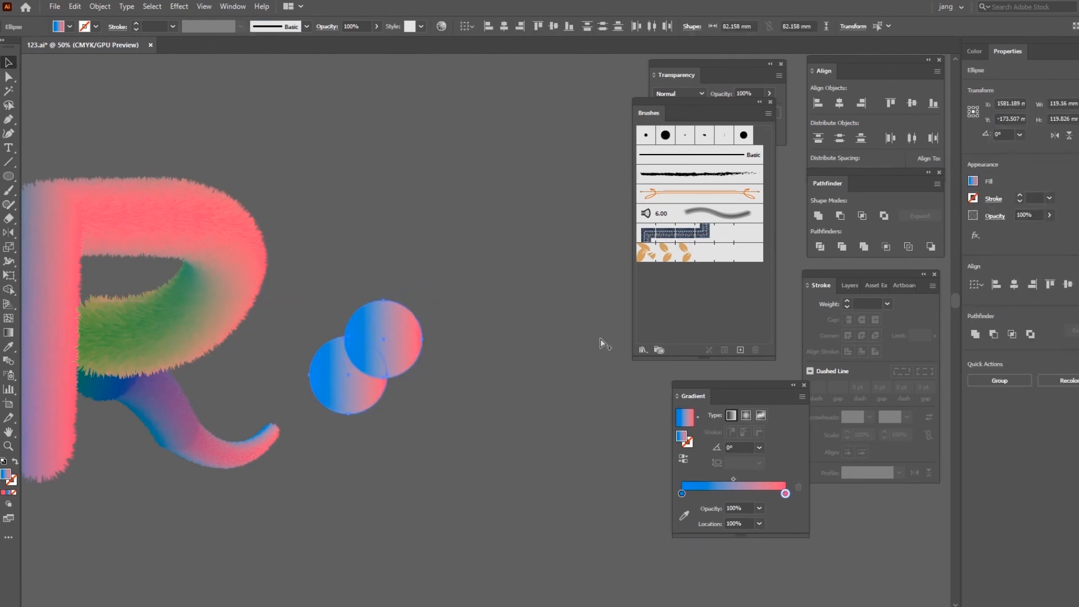
{"action": "key", "text": "ctrl+alt+b"}
{"action": "left_click", "coordinate": [179, 6]}
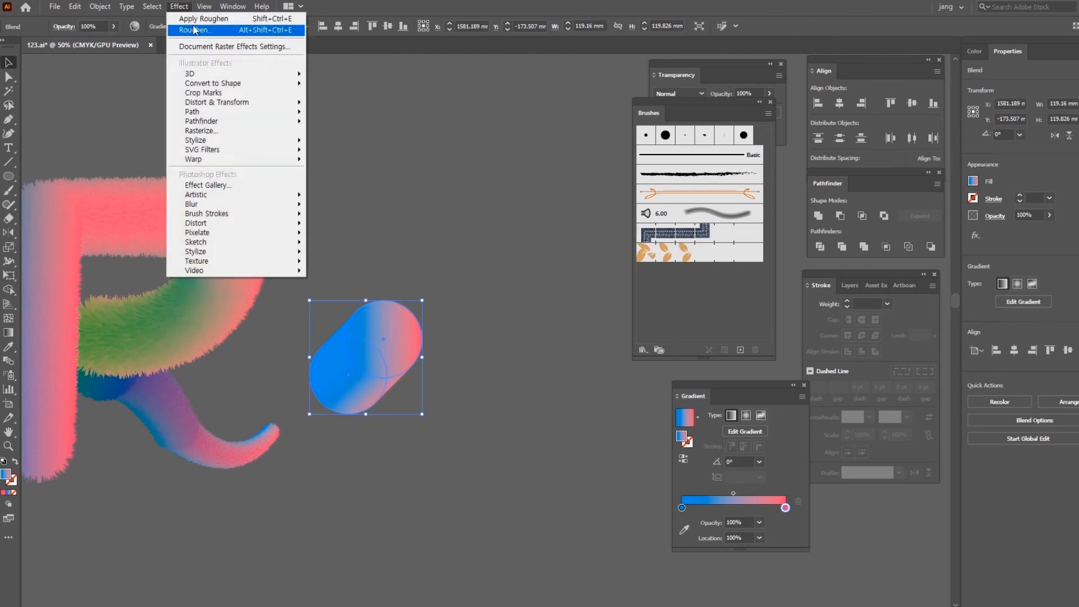
{"action": "left_click", "coordinate": [203, 19]}
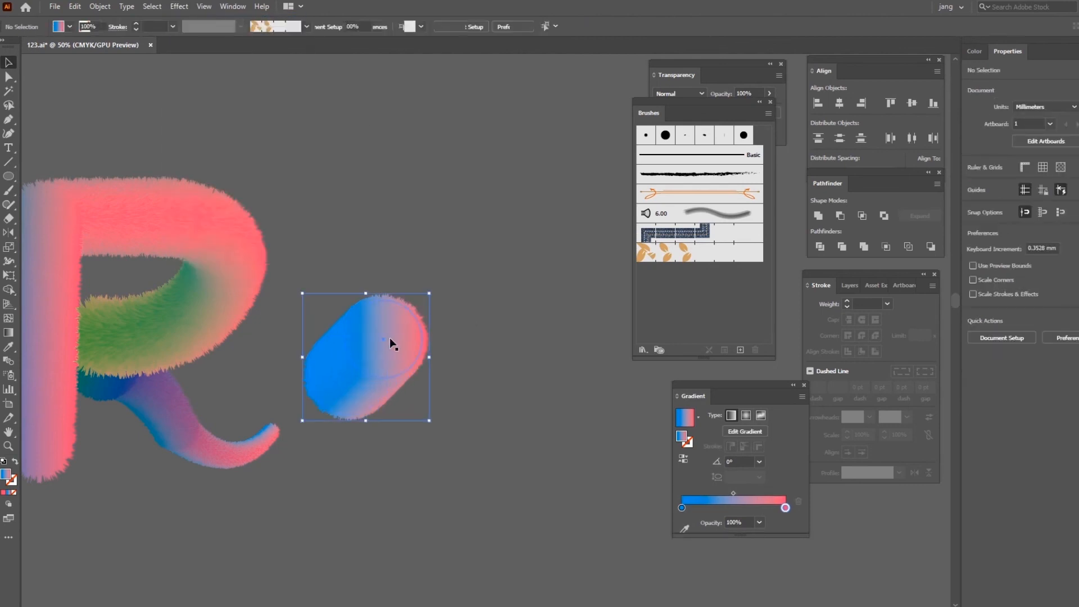
Isolate the new blend, shrink its upper circle about its centre to about 5 mm, and leave the isolation.
{"action": "double_click", "coordinate": [390, 337]}
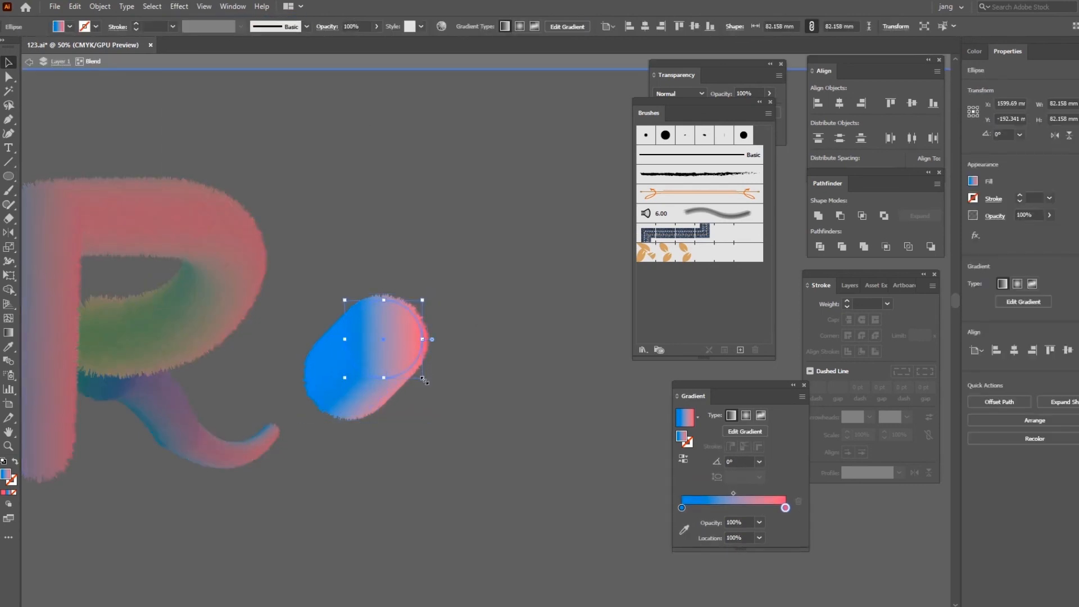
{"action": "left_click_drag", "start_coordinate": [424, 381], "coordinate": [383, 341]}
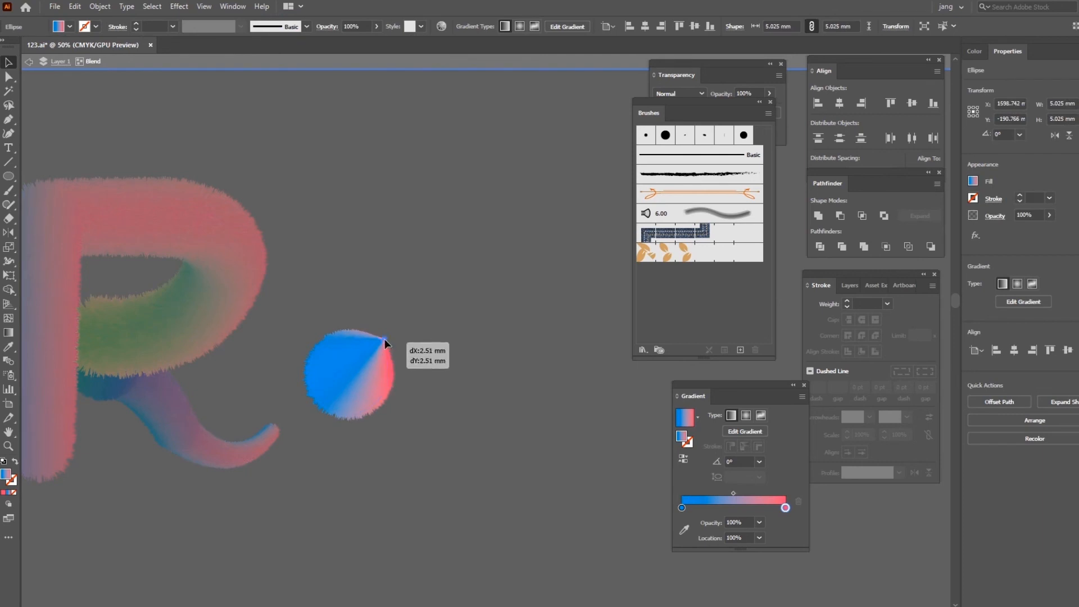
{"action": "left_click", "coordinate": [441, 341]}
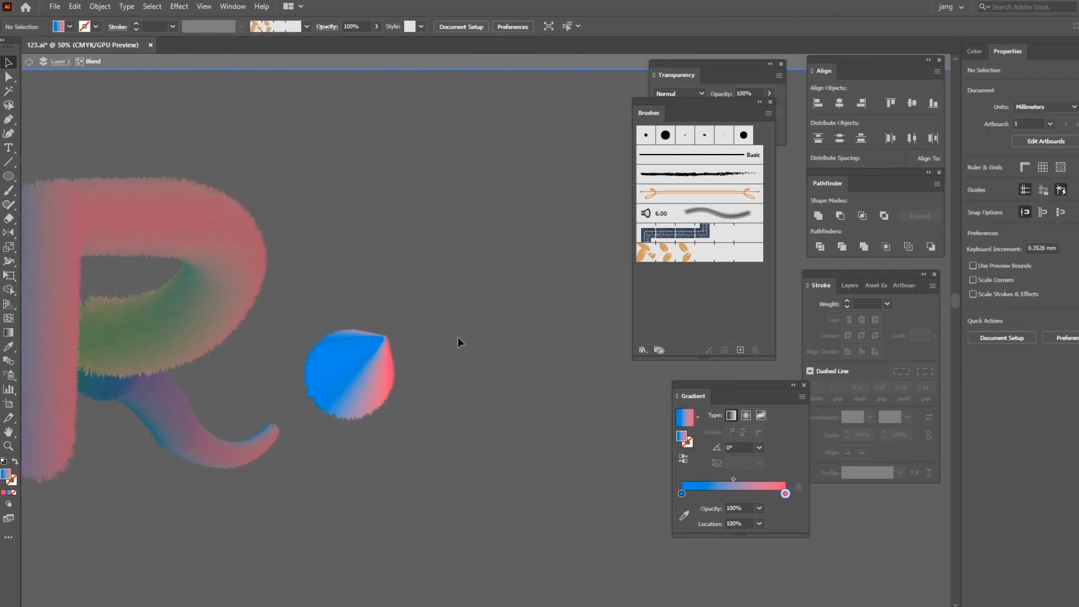
{"action": "left_click", "coordinate": [32, 63]}
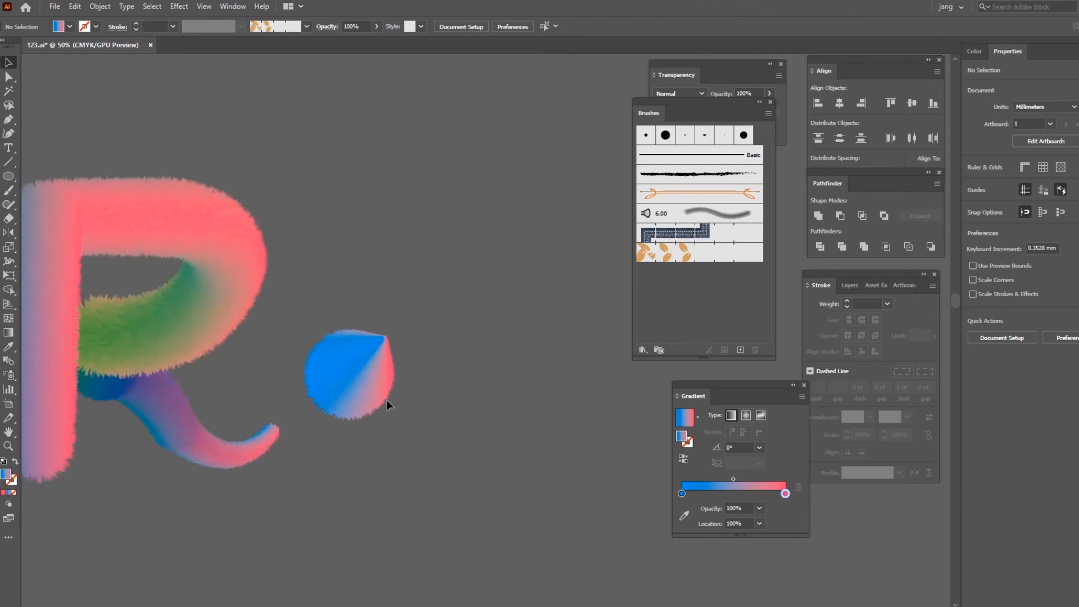
Scale the teardrop-shaped blend down and place it on the tip of the R's leg, then deselect it.
{"action": "left_click", "coordinate": [356, 382]}
{"action": "left_click_drag", "start_coordinate": [357, 383], "coordinate": [298, 422]}
{"action": "left_click_drag", "start_coordinate": [331, 454], "coordinate": [288, 417]}
{"action": "left_click", "coordinate": [440, 416]}
{"action": "left_click_drag", "start_coordinate": [263, 330], "coordinate": [486, 318]}
{"action": "left_click", "coordinate": [322, 375]}
{"action": "left_click", "coordinate": [370, 507]}
Nudge the letter M down about 1 mm and save the document.
{"action": "key", "text": "ctrl+minus"}
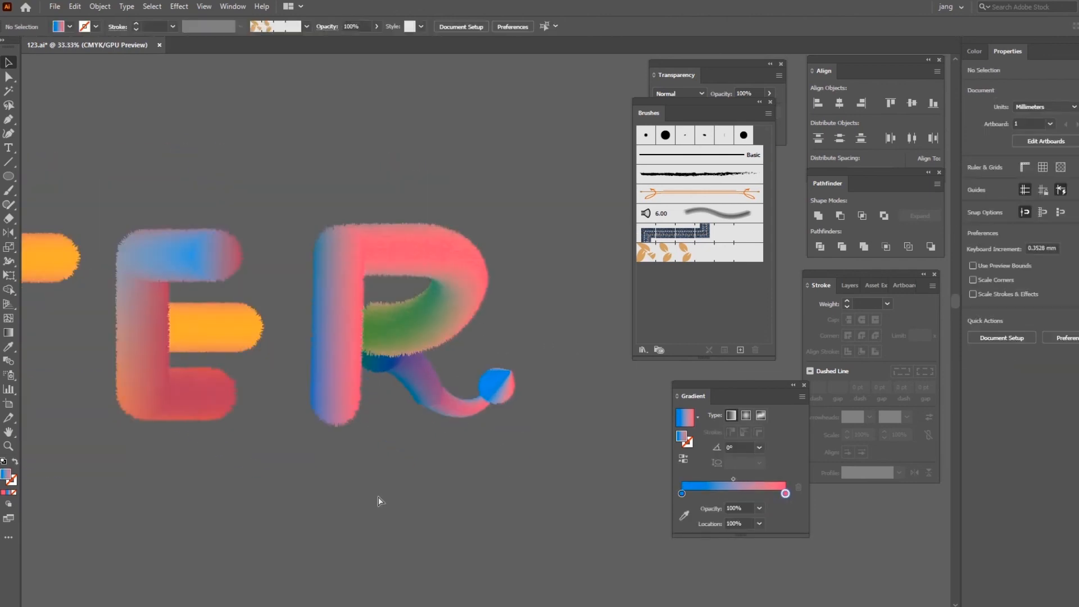
{"action": "key", "text": "ctrl+minus"}
{"action": "key", "text": "ctrl+minus"}
{"action": "key", "text": "ctrl+minus"}
{"action": "key", "text": "ctrl+minus"}
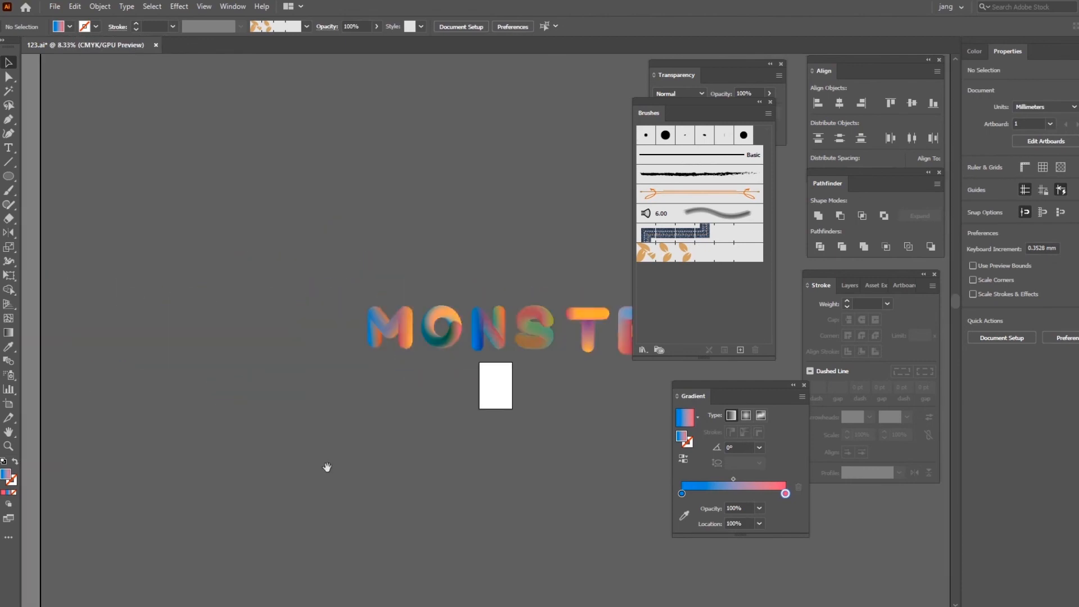
{"action": "left_click_drag", "start_coordinate": [327, 467], "coordinate": [116, 457]}
{"action": "left_click", "coordinate": [195, 337]}
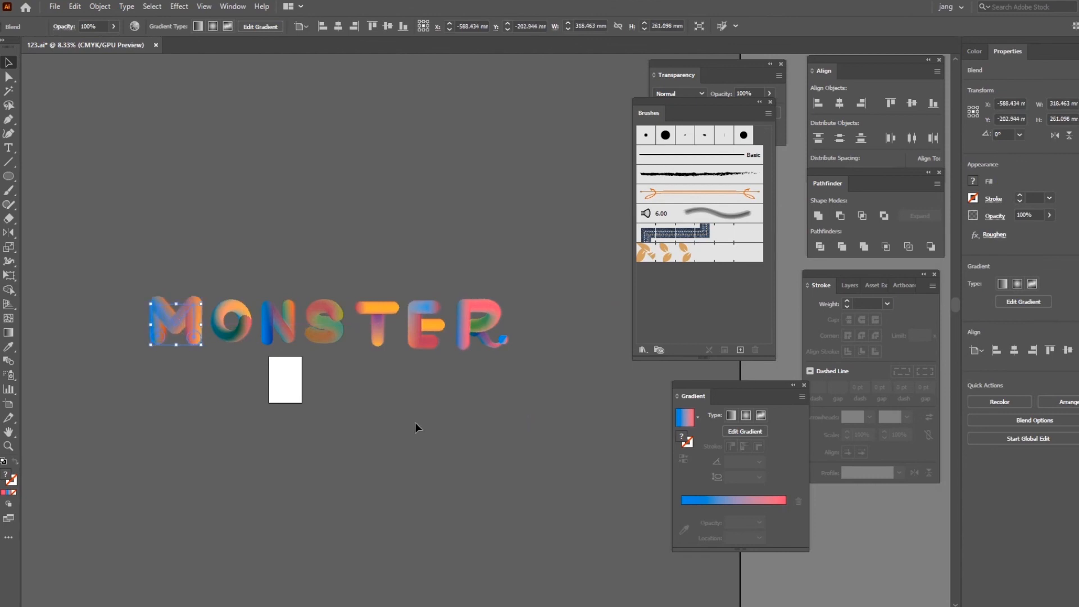
{"action": "left_click", "coordinate": [524, 366]}
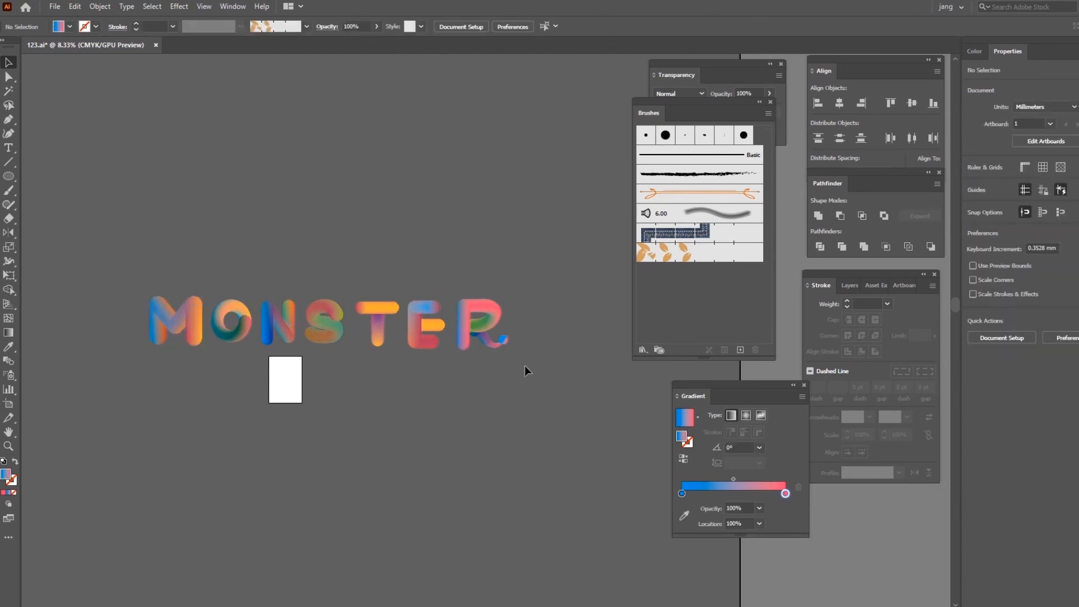
{"action": "left_click", "coordinate": [164, 323]}
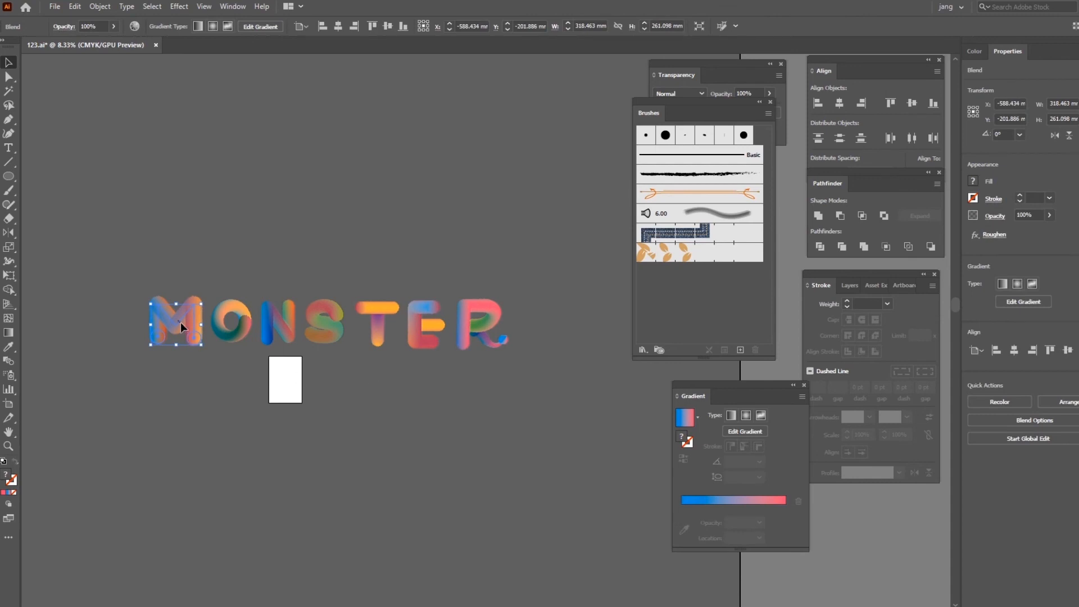
{"action": "left_click", "coordinate": [482, 412]}
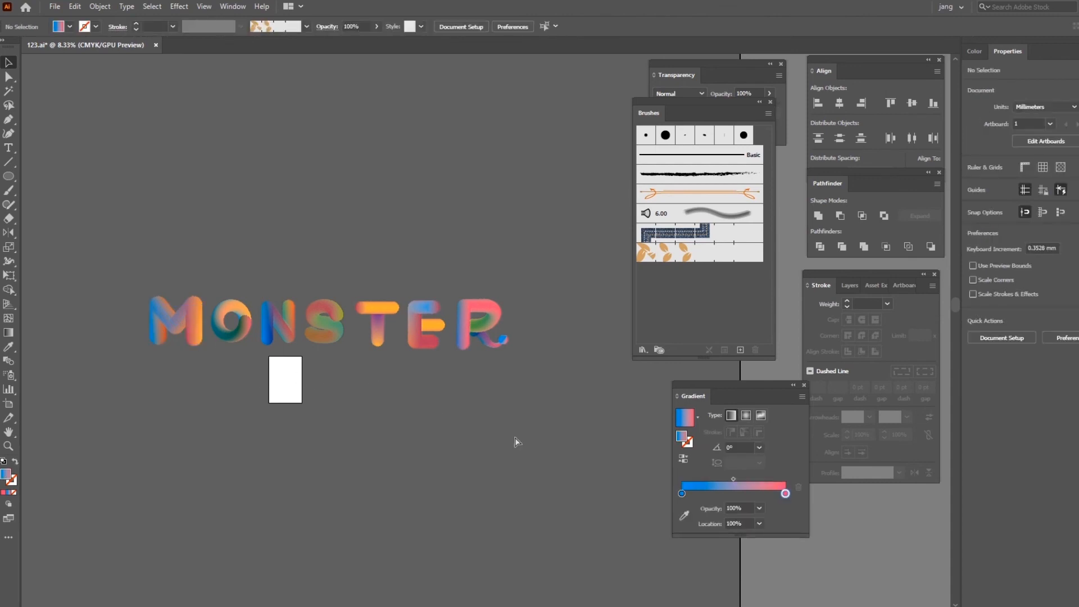
{"action": "key", "text": "ctrl+s"}
Move the letter M further down to level it with the other letters, then deselect it.
{"action": "left_click", "coordinate": [162, 337]}
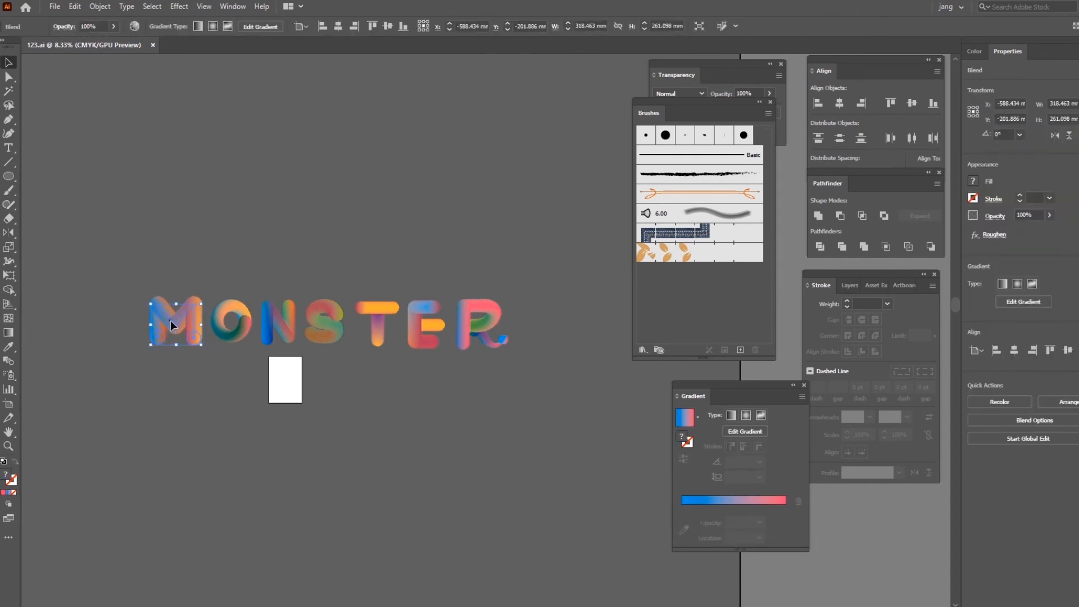
{"action": "left_click", "coordinate": [579, 392]}
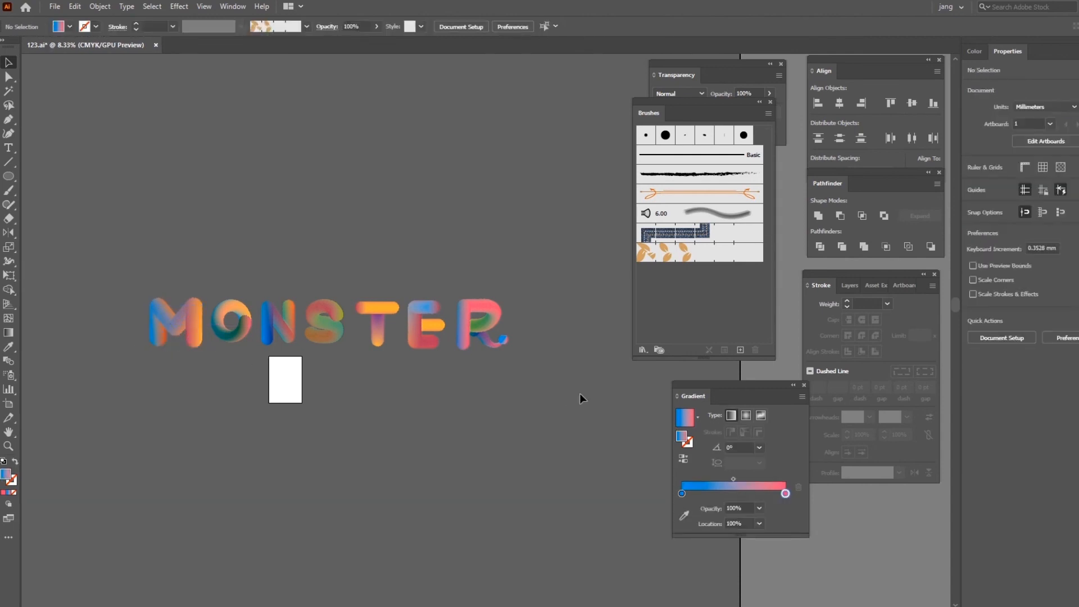
{"action": "left_click", "coordinate": [225, 329]}
{"action": "left_click", "coordinate": [168, 325]}
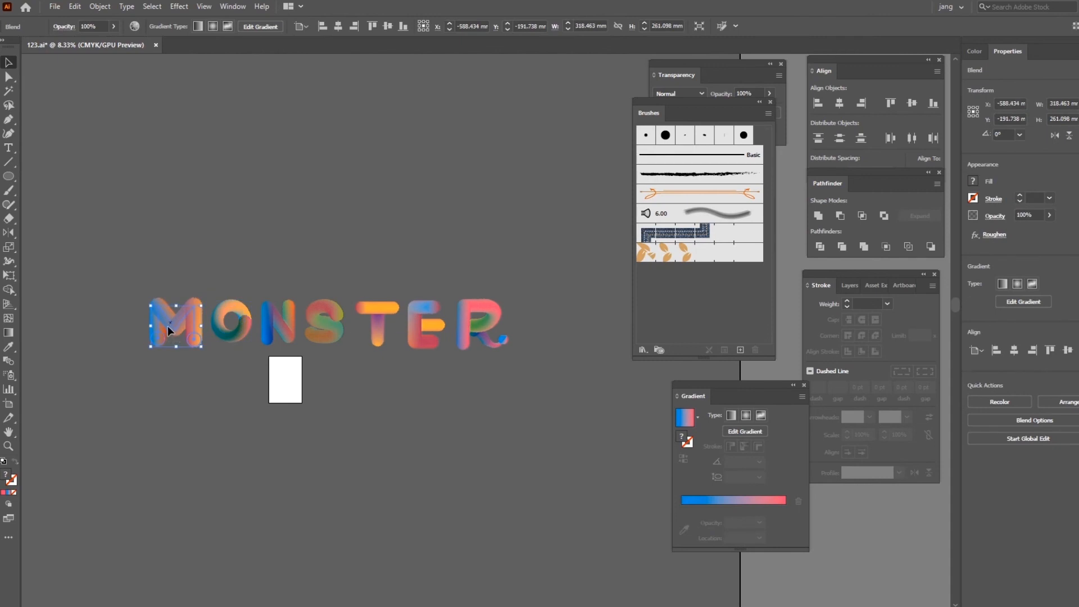
{"action": "left_click_drag", "start_coordinate": [168, 325], "coordinate": [167, 322]}
{"action": "left_click", "coordinate": [543, 388]}
Select all the letters of MONSTER and expand their appearance.
{"action": "left_click_drag", "start_coordinate": [543, 388], "coordinate": [196, 248]}
{"action": "left_click", "coordinate": [100, 7]}
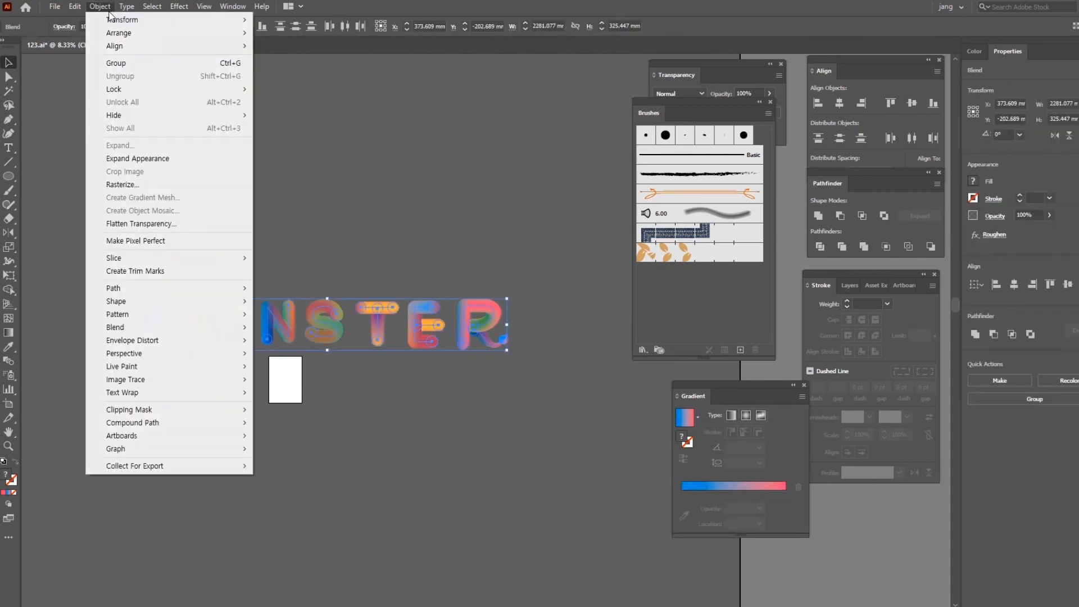
{"action": "left_click", "coordinate": [163, 158]}
Scale the expanded word down to about 613 mm wide and center it on the artboard.
{"action": "left_click_drag", "start_coordinate": [508, 352], "coordinate": [341, 314]}
{"action": "left_click_drag", "start_coordinate": [218, 308], "coordinate": [310, 380]}
{"action": "key", "text": "ctrl+plus"}
{"action": "key", "text": "ctrl+plus"}
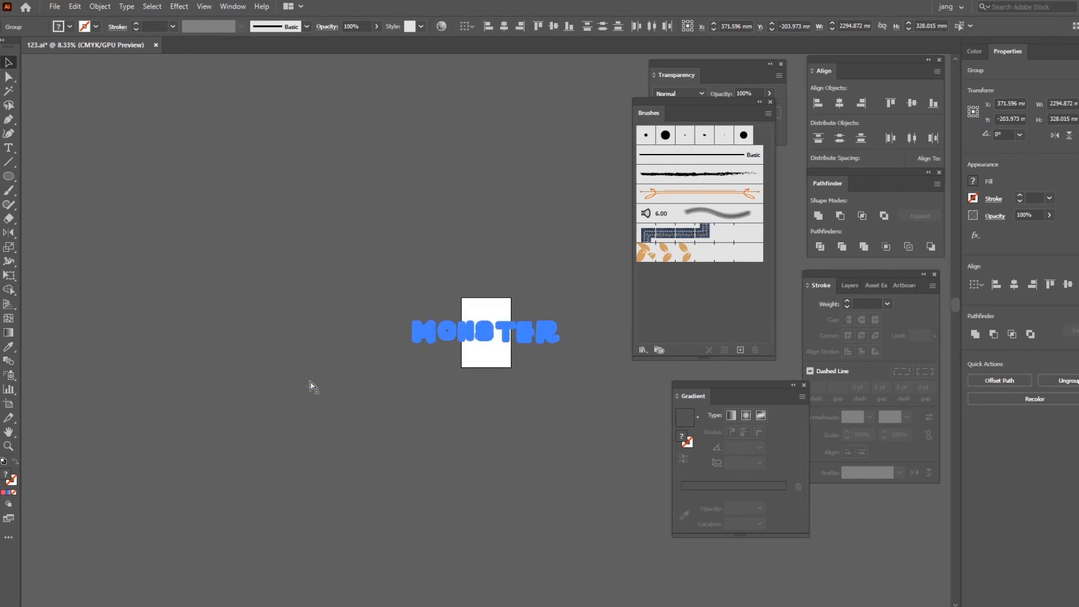
{"action": "key", "text": "ctrl+plus"}
{"action": "key", "text": "ctrl+plus"}
{"action": "key", "text": "ctrl+plus"}
{"action": "key", "text": "ctrl+plus"}
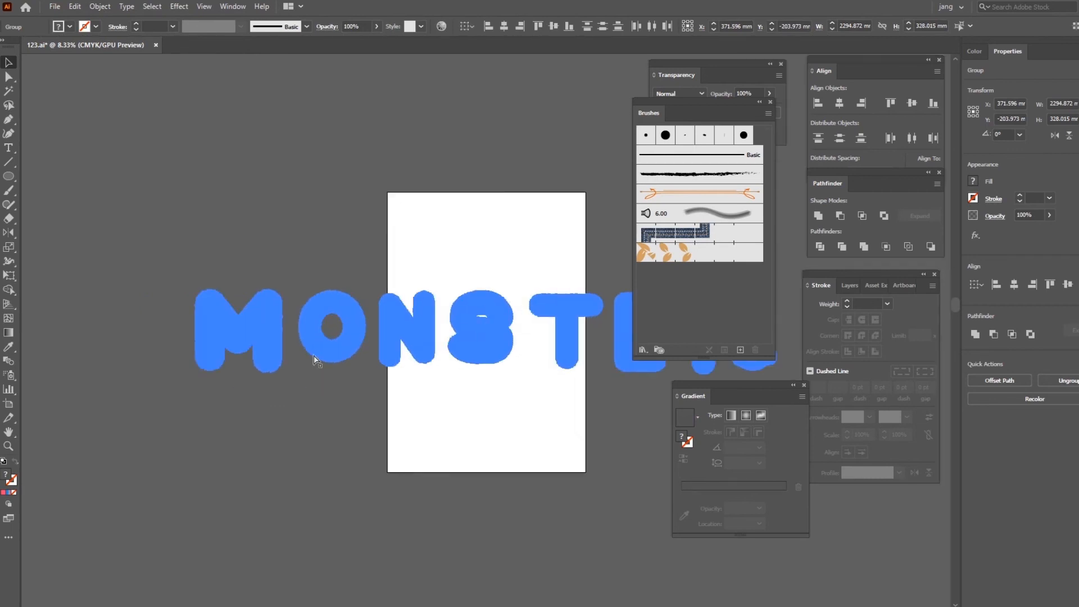
{"action": "key", "text": "ctrl+plus"}
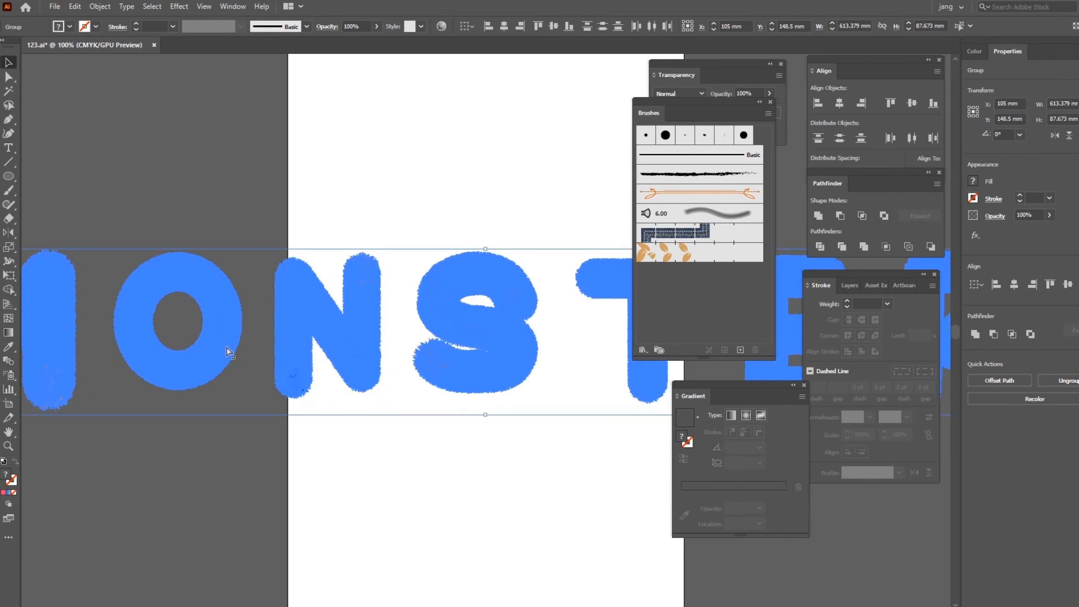
{"action": "key", "text": "ctrl+minus"}
{"action": "left_click", "coordinate": [218, 304]}
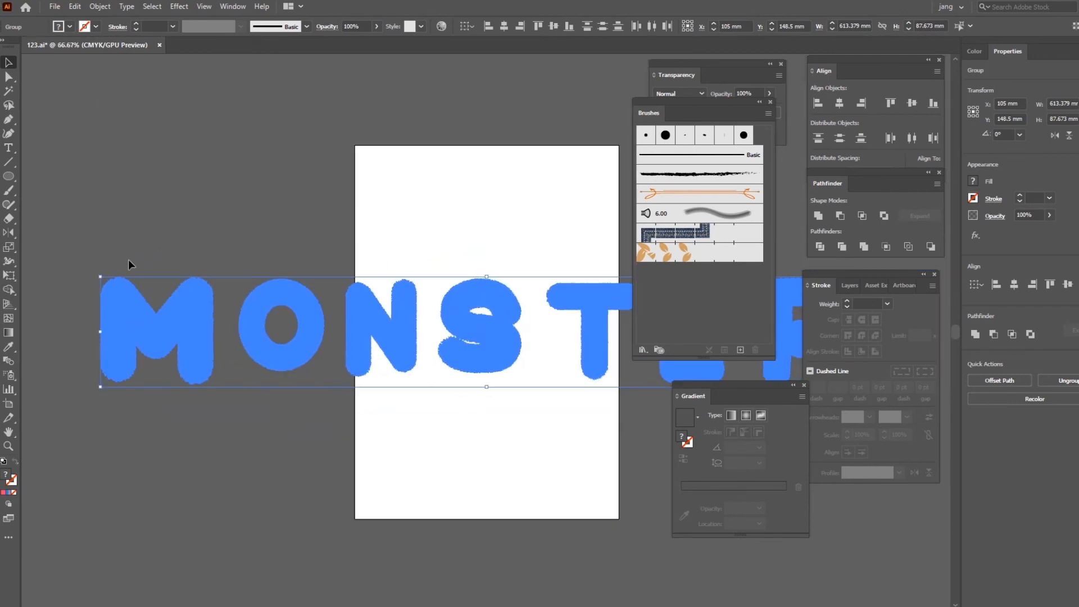
Scale the word proportionally to about 199 mm wide, position it within the artboard's width, and deselect it.
{"action": "left_click_drag", "start_coordinate": [99, 277], "coordinate": [353, 332]}
{"action": "key", "text": "space"}
{"action": "left_click_drag", "start_coordinate": [555, 261], "coordinate": [329, 253]}
{"action": "left_click_drag", "start_coordinate": [513, 339], "coordinate": [383, 318]}
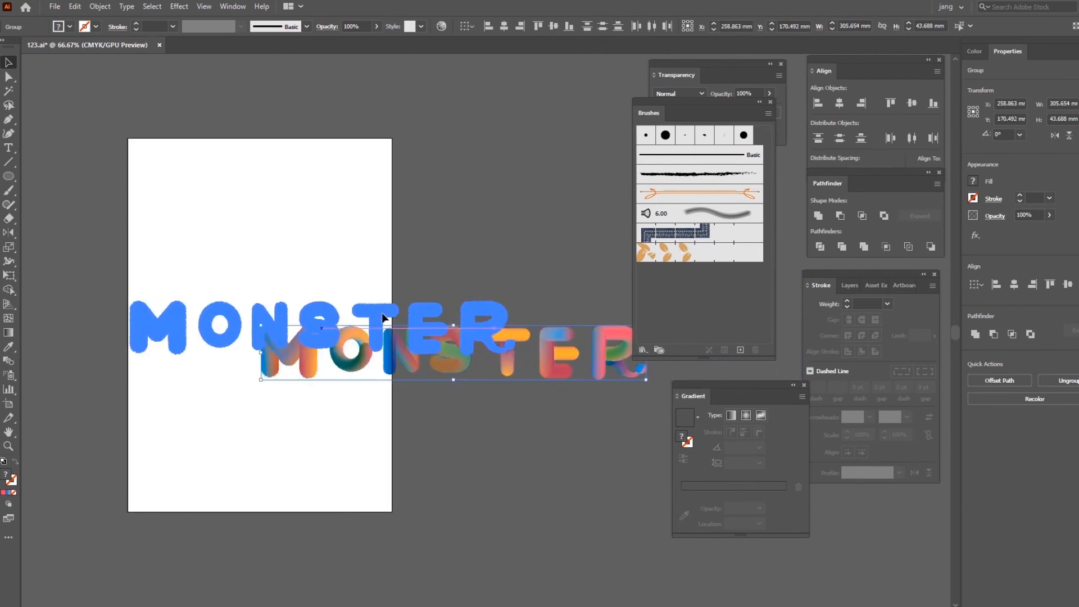
{"action": "left_click_drag", "start_coordinate": [514, 358], "coordinate": [384, 347]}
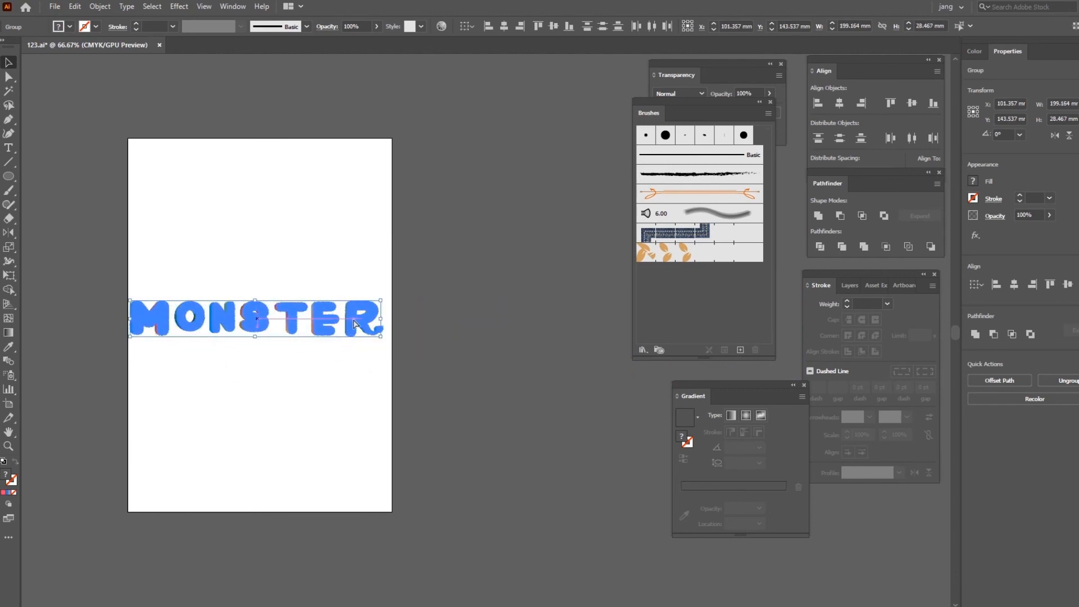
{"action": "left_click", "coordinate": [560, 315]}
Open the finished artwork in the Save for Web (Legacy) export.
{"action": "left_click", "coordinate": [54, 7]}
{"action": "mouse_move", "coordinate": [79, 226]}
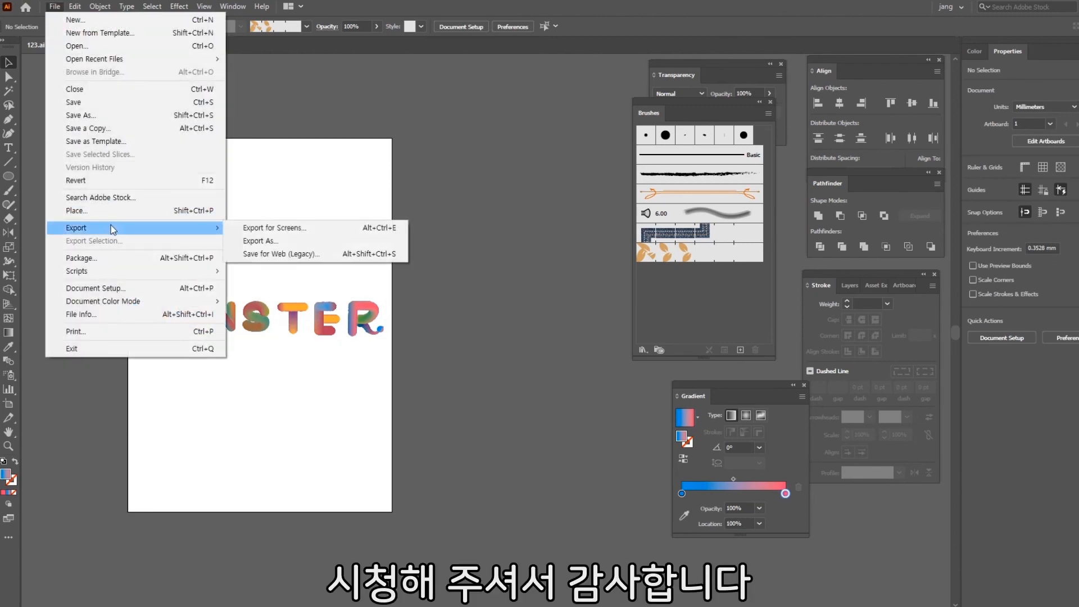
{"action": "left_click", "coordinate": [364, 252]}
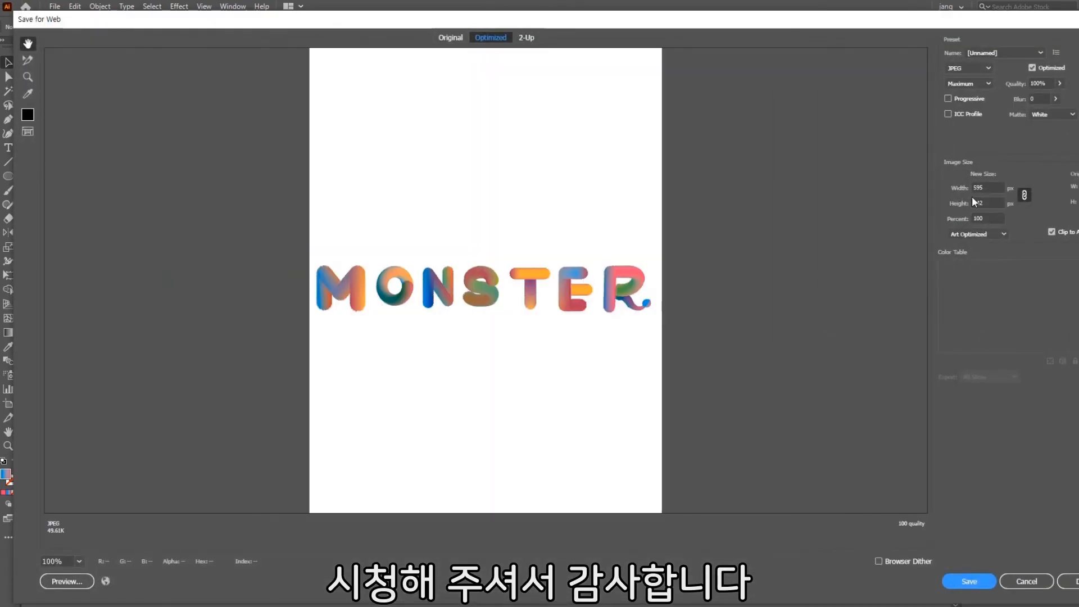